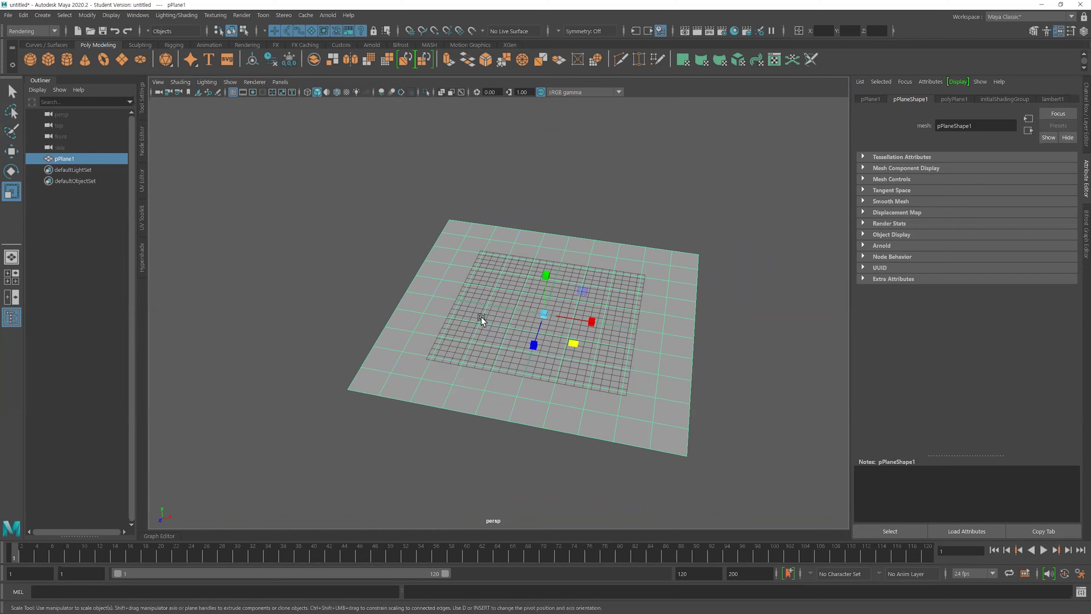
Create a polygon sphere, enlarge it, and position it at about Y 2.45 and Z 7.68 above the plane
{"action": "left_click", "coordinate": [30, 59]}
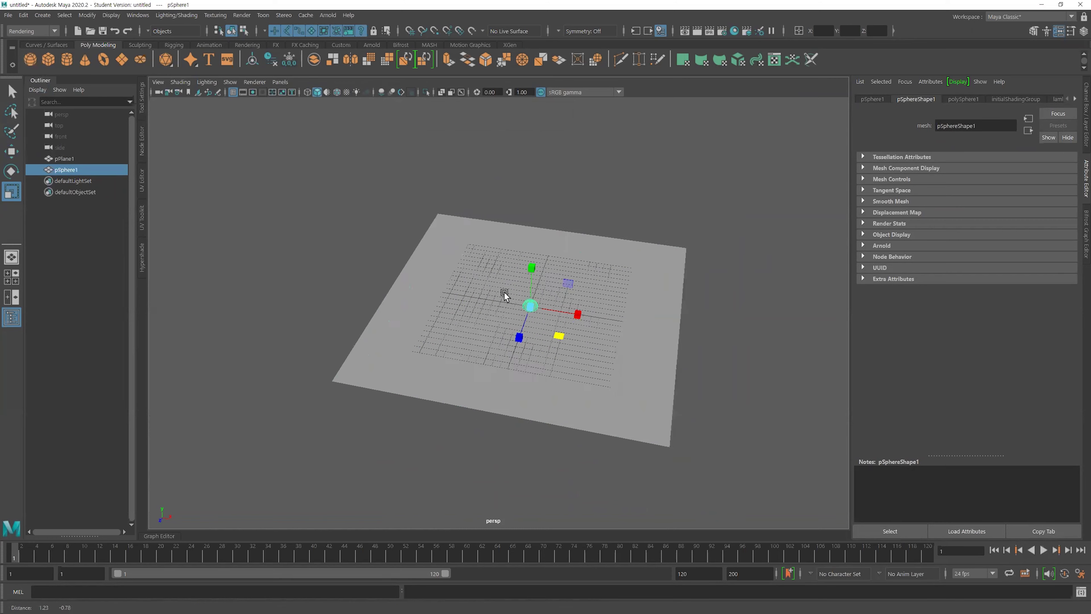
{"action": "scroll", "coordinate": [504, 295], "scroll_direction": "up", "scroll_amount": 3}
{"action": "key", "text": "w"}
{"action": "left_click_drag", "start_coordinate": [514, 263], "coordinate": [509, 219]}
{"action": "left_click_drag", "start_coordinate": [499, 273], "coordinate": [389, 332], "text": "alt"}
Create a polygon cube, scale it uniformly to about 4.29, and raise it to about Y 2.5
{"action": "left_click", "coordinate": [50, 65]}
{"action": "scroll", "coordinate": [513, 310], "scroll_direction": "up", "scroll_amount": 2}
{"action": "key", "text": "r"}
{"action": "left_click_drag", "start_coordinate": [515, 289], "coordinate": [565, 298]}
{"action": "key", "text": "w"}
{"action": "left_click_drag", "start_coordinate": [515, 257], "coordinate": [515, 224]}
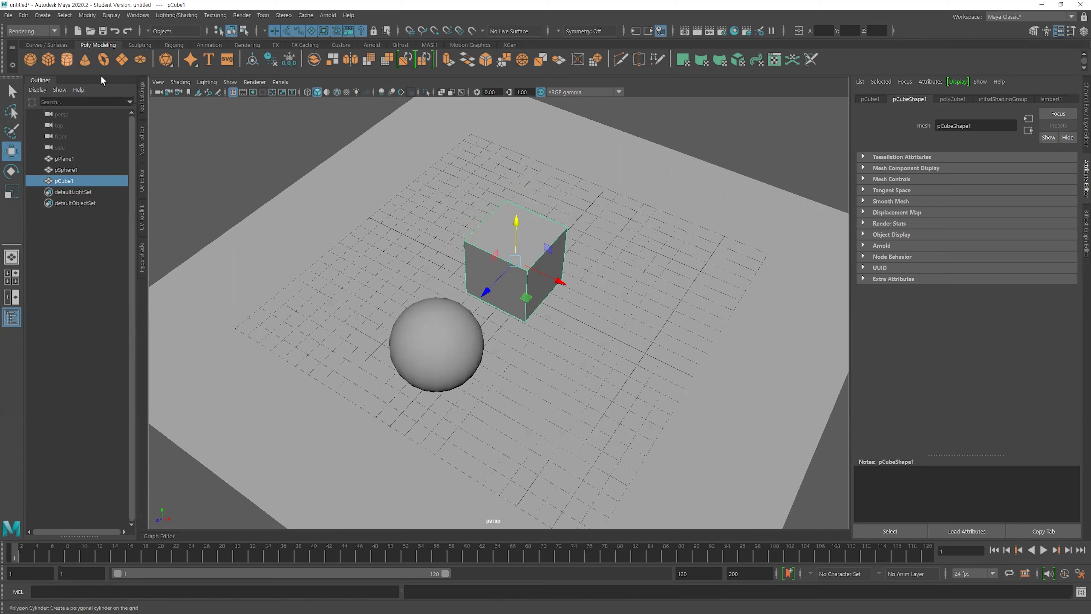
Create a polygon cylinder, scale it to about 2.07, and place it beside the cube at about X 7.5, Y 2.24
{"action": "left_click", "coordinate": [67, 63]}
{"action": "scroll", "coordinate": [533, 316], "scroll_direction": "down", "scroll_amount": 2}
{"action": "mouse_move", "coordinate": [556, 317]}
{"action": "left_mouse_down"}
{"action": "mouse_move", "coordinate": [641, 357]}
{"action": "mouse_move", "coordinate": [620, 335]}
{"action": "mouse_move", "coordinate": [605, 239]}
{"action": "mouse_move", "coordinate": [602, 288]}
{"action": "mouse_move", "coordinate": [555, 302]}
{"action": "left_mouse_up"}
{"action": "key", "text": "r"}
{"action": "key", "text": "w"}
{"action": "right_click_drag", "start_coordinate": [475, 315], "coordinate": [681, 340], "text": "alt"}
{"action": "left_click_drag", "start_coordinate": [682, 206], "coordinate": [680, 230]}
Display wireframe on the shaded objects and show the Channel Box in place of the Attribute Editor
{"action": "left_click", "coordinate": [337, 93]}
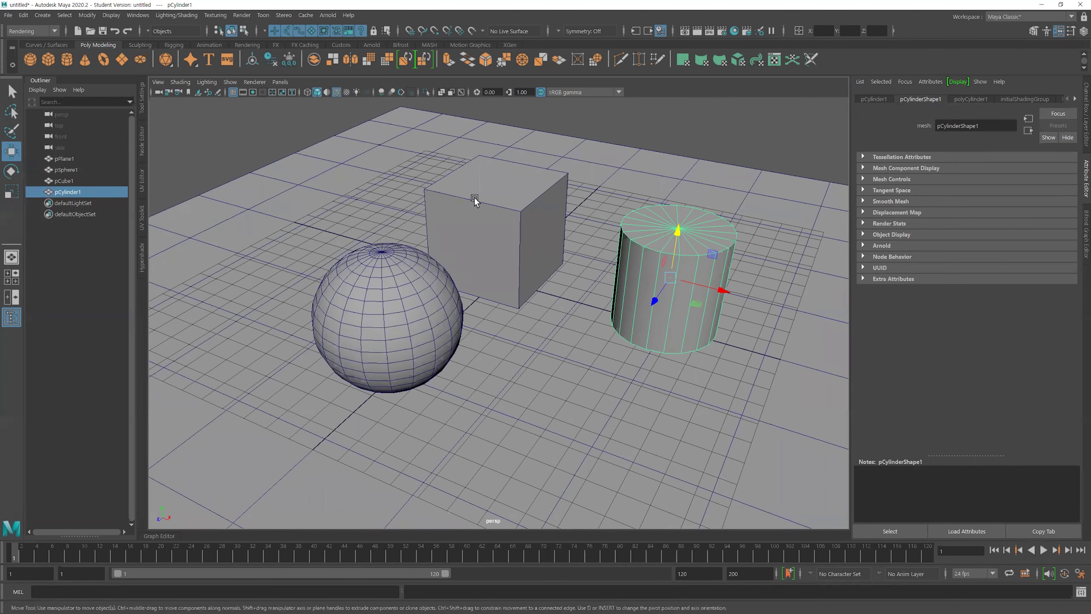
{"action": "scroll", "coordinate": [632, 300], "scroll_direction": "down", "scroll_amount": 2}
{"action": "key", "text": "ctrl+a"}
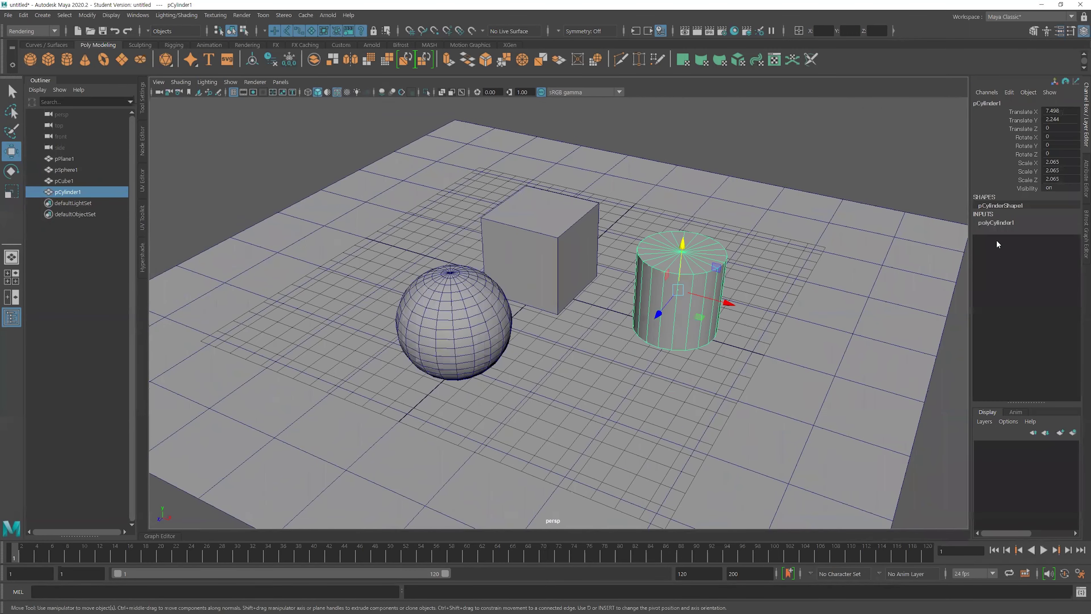
Increase the cylinder's height subdivisions and stretch it vertically to a Y scale of about 2.26
{"action": "left_click", "coordinate": [996, 222]}
{"action": "left_click", "coordinate": [1023, 257]}
{"action": "middle_click_drag", "start_coordinate": [719, 306], "coordinate": [689, 306]}
{"action": "key", "text": "w"}
{"action": "key", "text": "r"}
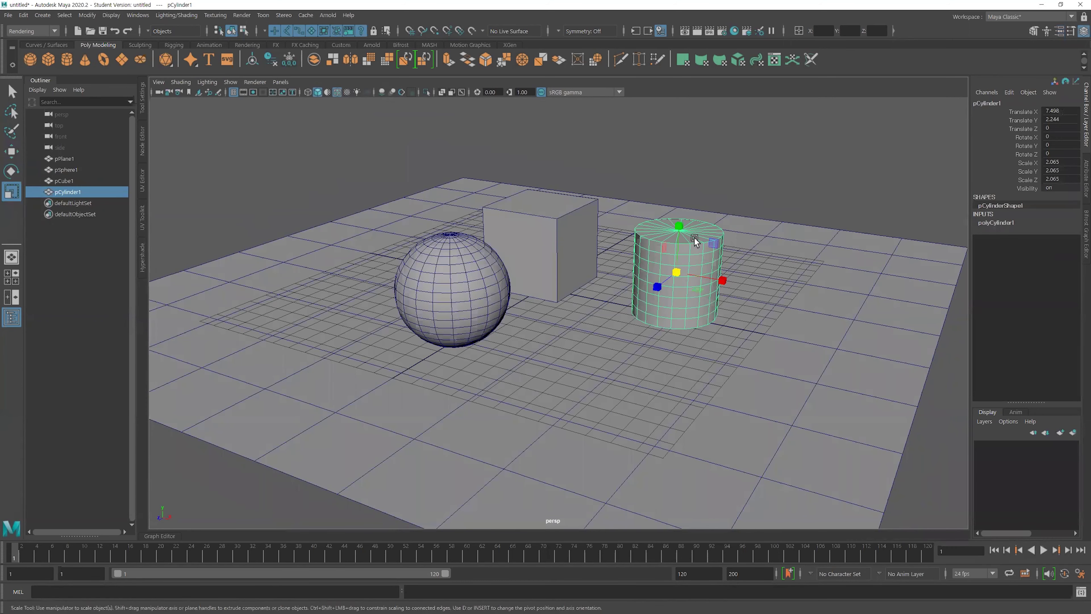
{"action": "left_click_drag", "start_coordinate": [686, 238], "coordinate": [680, 222]}
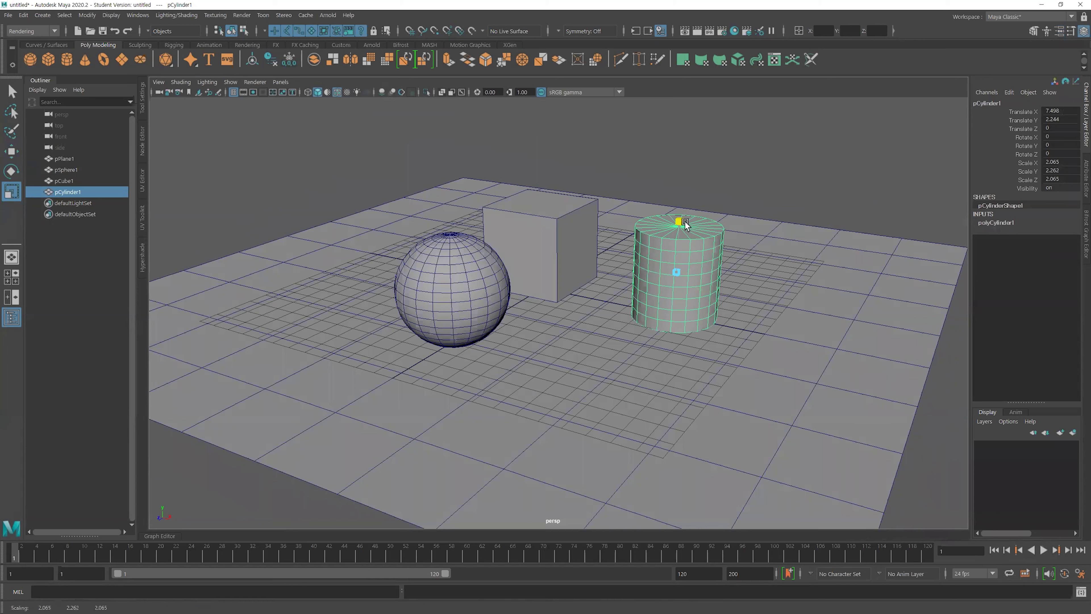
Increase the cube's width, height and depth subdivisions together by the same amount, and deselect it
{"action": "left_click", "coordinate": [555, 219]}
{"action": "left_click", "coordinate": [1018, 258]}
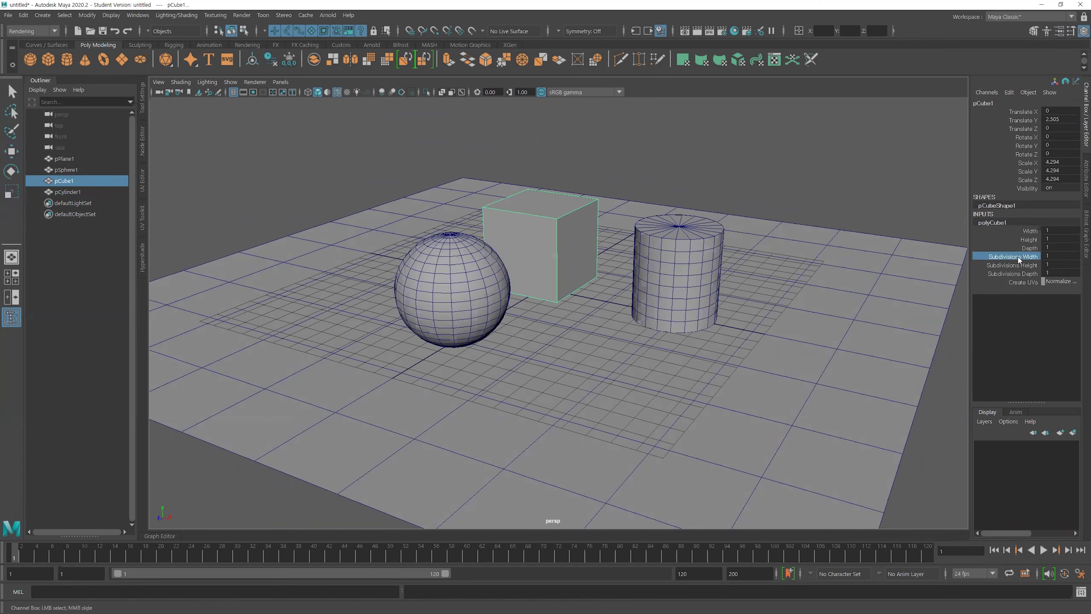
{"action": "left_click", "coordinate": [1016, 274], "text": "shift"}
{"action": "middle_click_drag", "start_coordinate": [787, 257], "coordinate": [805, 251]}
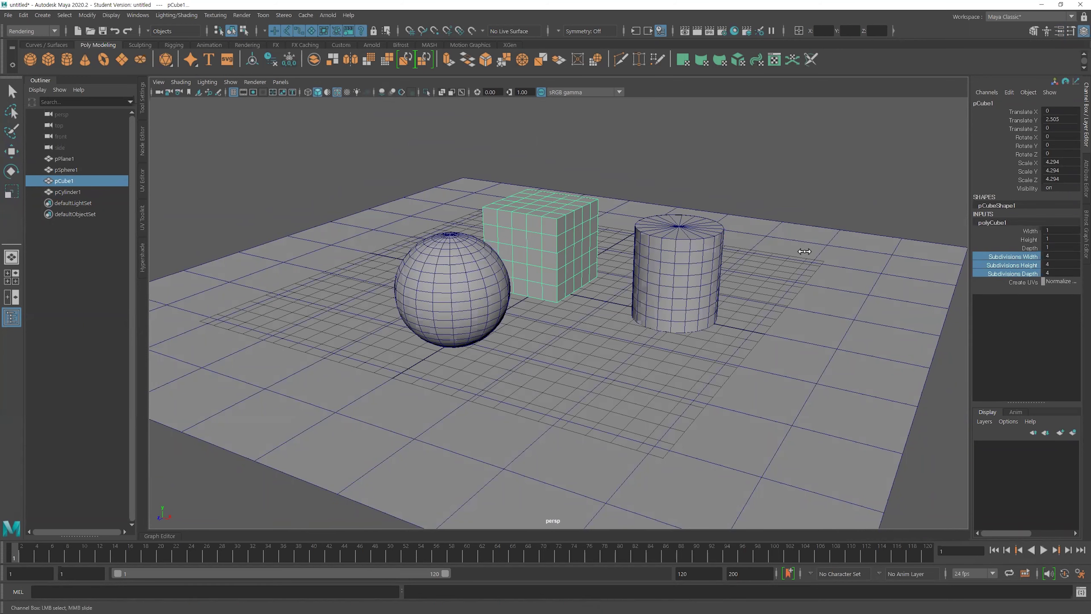
{"action": "left_click", "coordinate": [806, 169]}
Scale the cube uniformly to about 5.34 and raise it to about Y 2.74 so it rests on the plane
{"action": "left_click_drag", "start_coordinate": [737, 307], "coordinate": [567, 263], "text": "alt"}
{"action": "left_click", "coordinate": [571, 281]}
{"action": "key", "text": "w"}
{"action": "left_click_drag", "start_coordinate": [555, 224], "coordinate": [556, 218]}
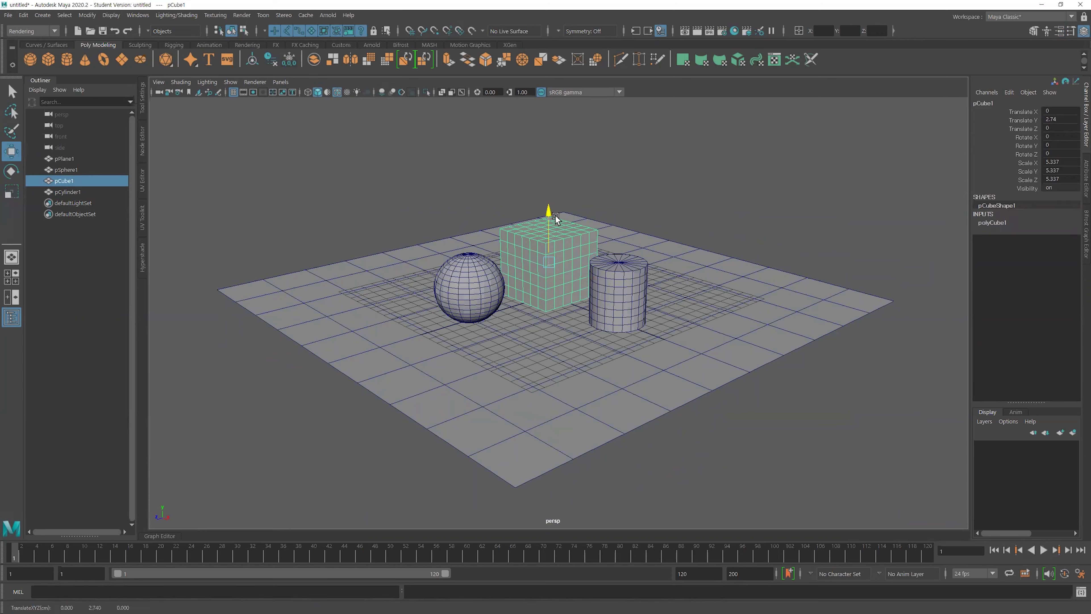
Scale the sphere uniformly to about 2.87 and clear the selection
{"action": "left_click", "coordinate": [468, 275]}
{"action": "key", "text": "r"}
{"action": "left_click_drag", "start_coordinate": [470, 288], "coordinate": [473, 260]}
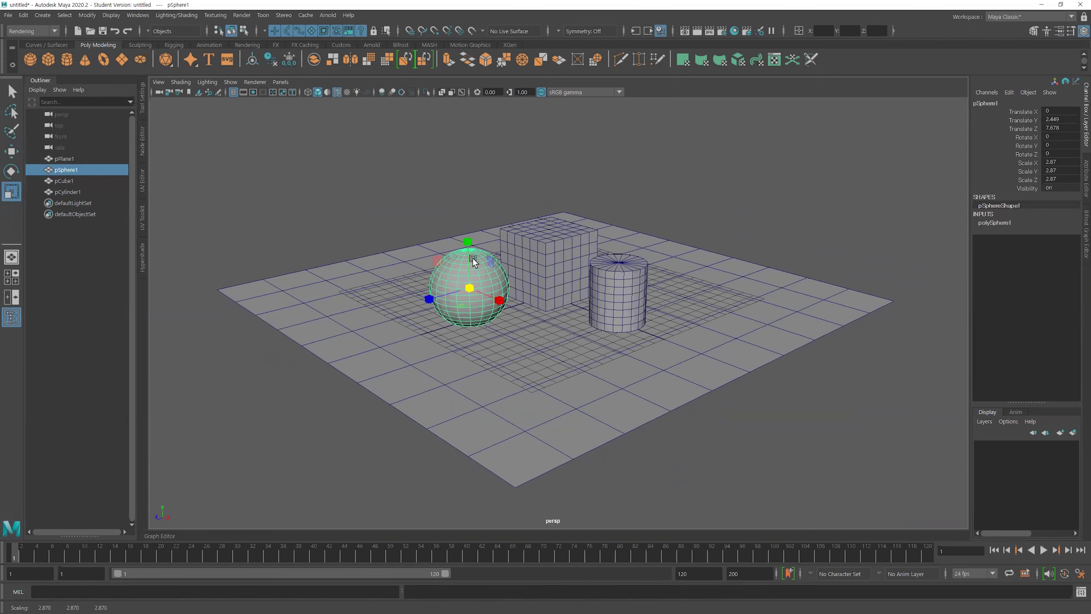
{"action": "left_click", "coordinate": [635, 306]}
{"action": "left_click_drag", "start_coordinate": [773, 301], "coordinate": [594, 237], "text": "alt"}
{"action": "left_click", "coordinate": [770, 257]}
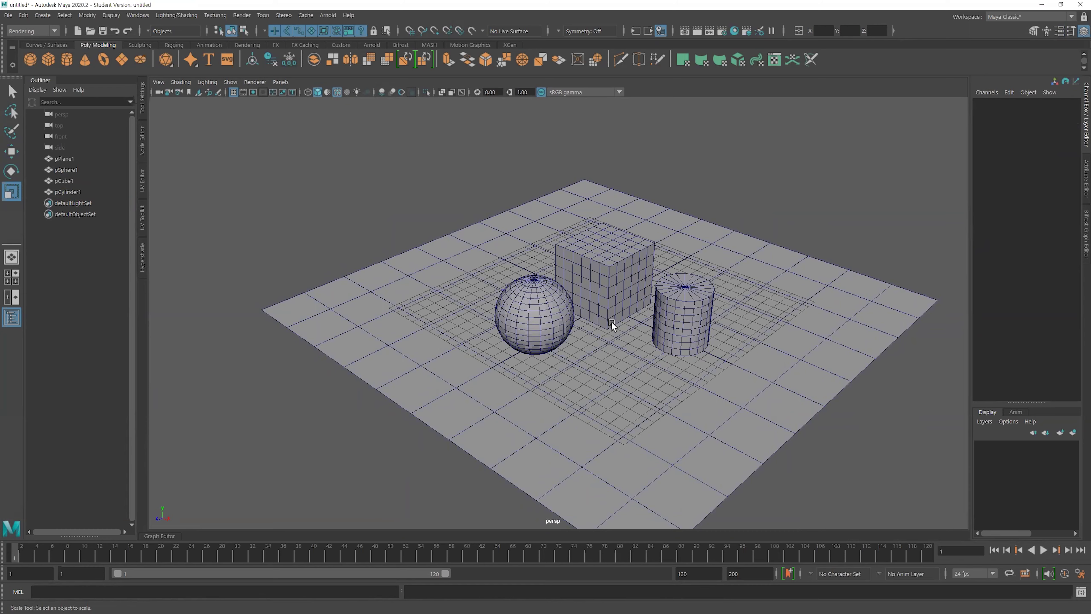
Select the sphere, cube and cylinder in turn, and open the UV Editor with the cylinder selected
{"action": "left_click", "coordinate": [536, 318]}
{"action": "left_click", "coordinate": [600, 263]}
{"action": "left_click", "coordinate": [680, 317]}
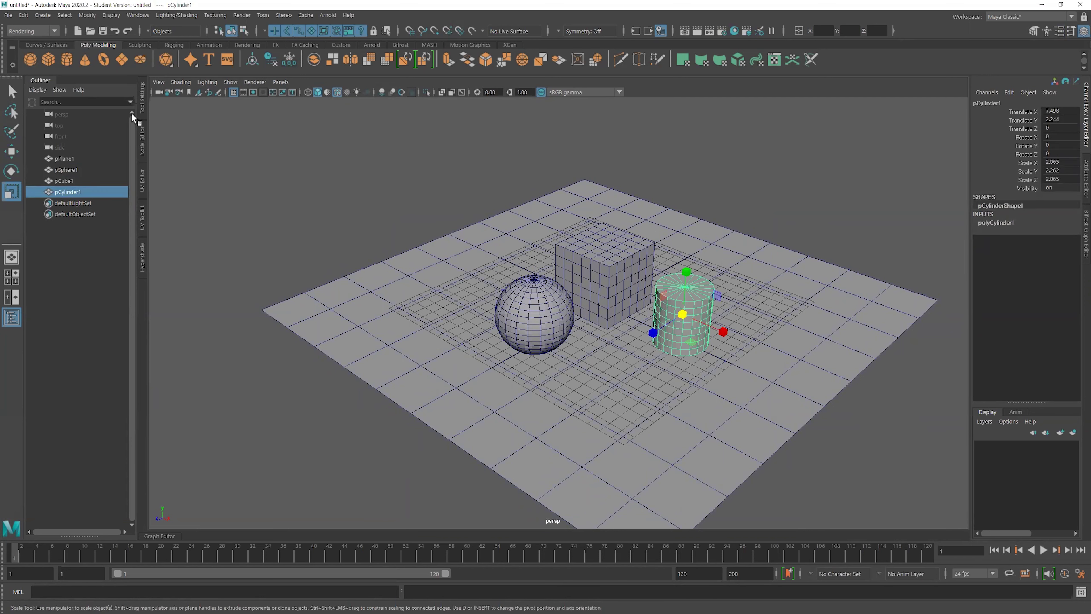
{"action": "left_click", "coordinate": [137, 15]}
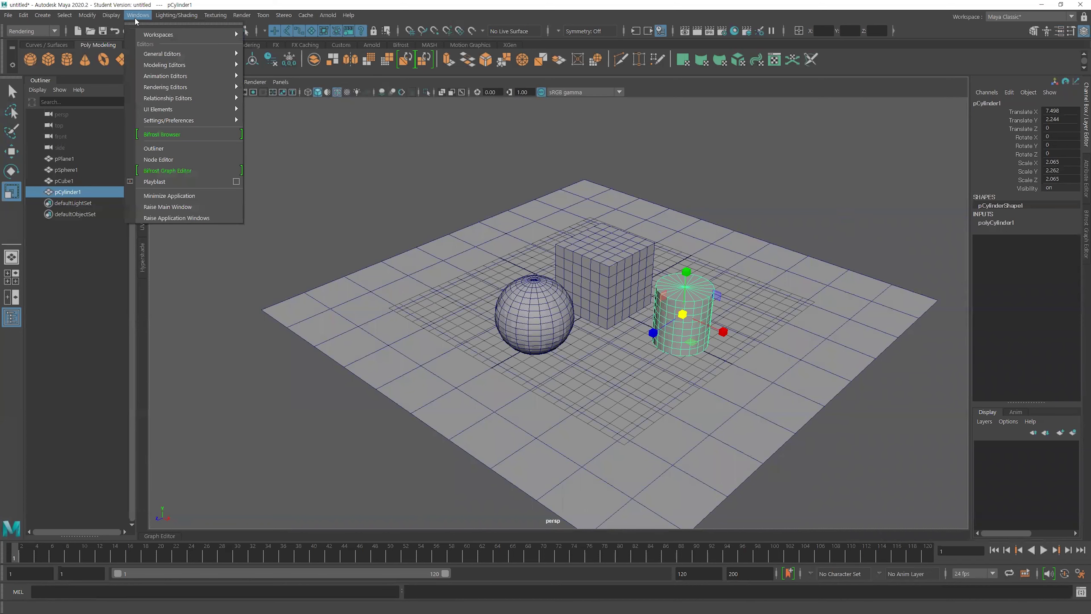
{"action": "mouse_move", "coordinate": [191, 67]}
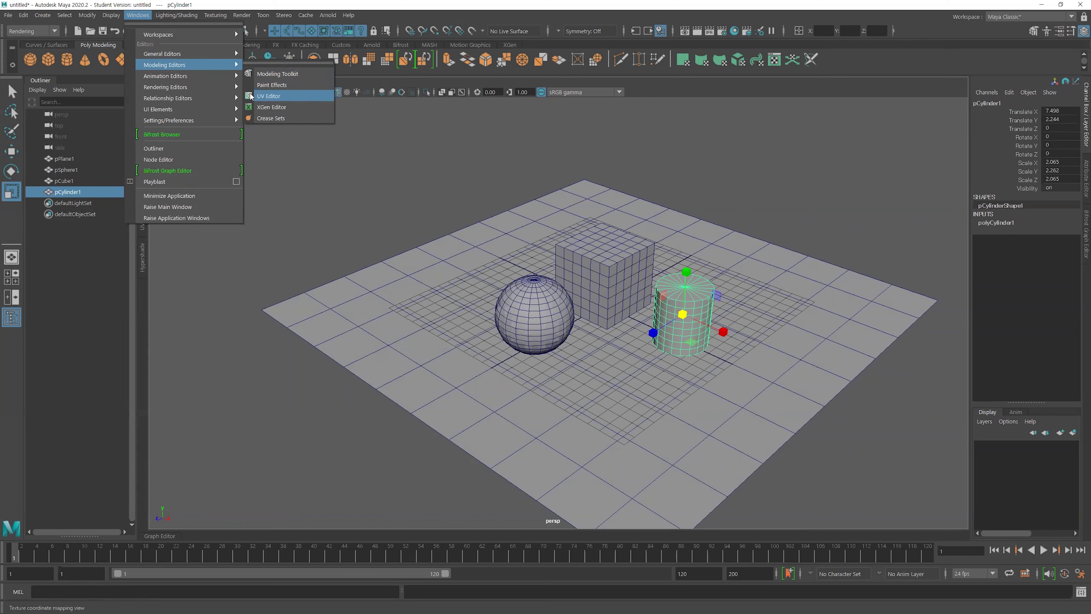
{"action": "left_click", "coordinate": [312, 99]}
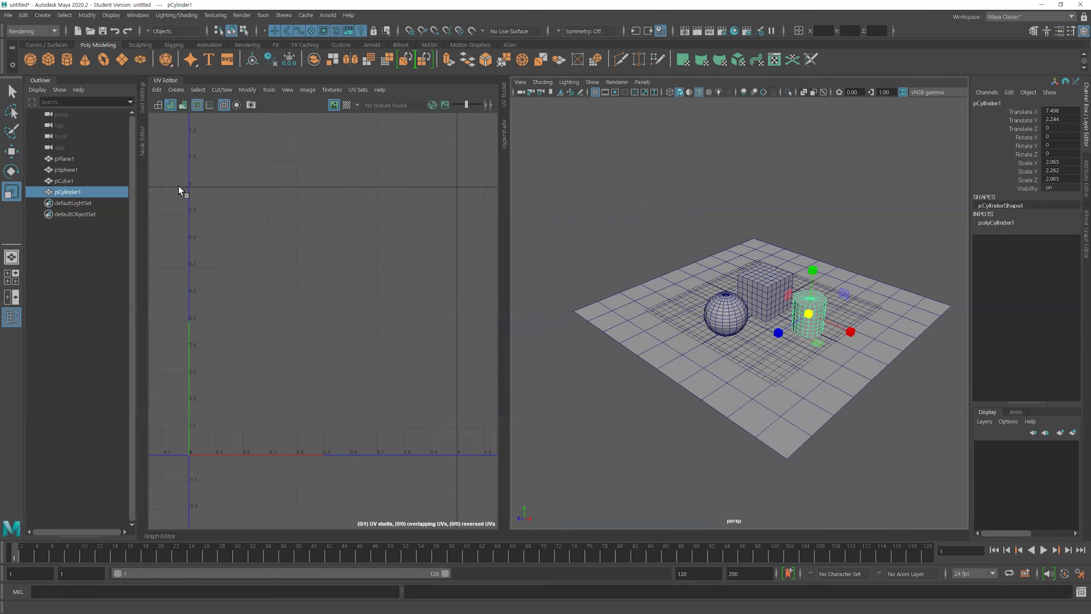
Examine the UV Editor's empty grid, its U and V axes, and the 0 to 1 UV space
{"action": "scroll", "coordinate": [421, 270], "scroll_direction": "down", "scroll_amount": 10}
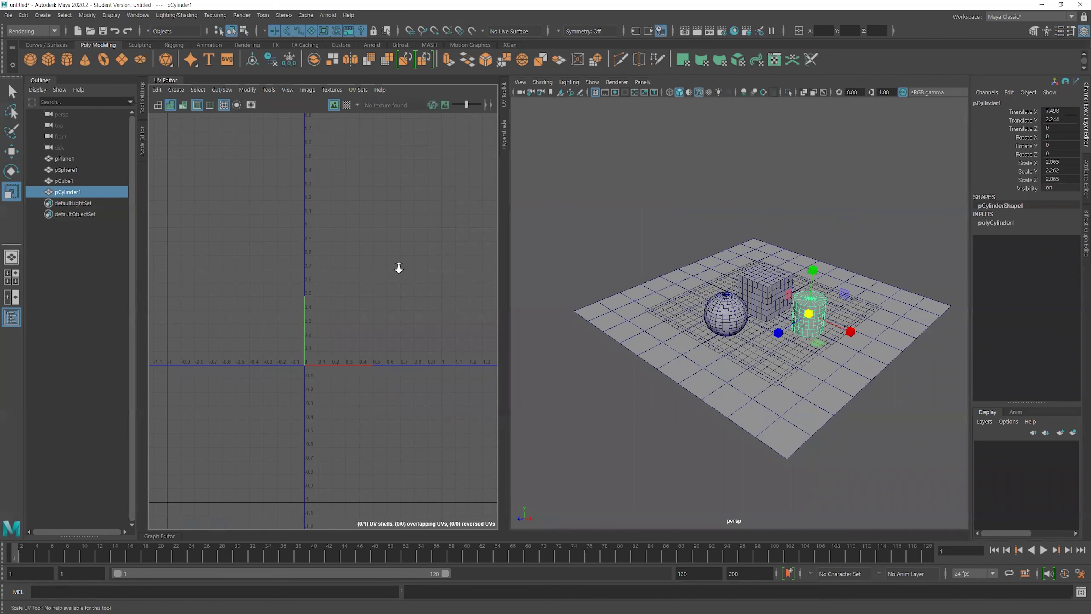
{"action": "scroll", "coordinate": [256, 271], "scroll_direction": "down", "scroll_amount": 5}
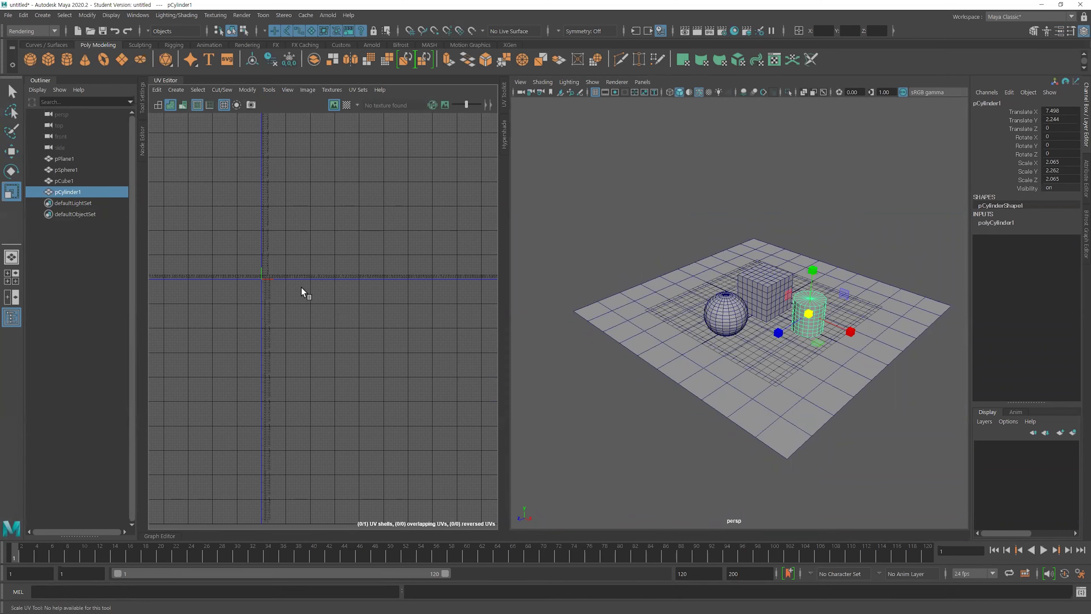
{"action": "middle_click_drag", "start_coordinate": [217, 295], "coordinate": [255, 324], "text": "alt"}
{"action": "right_click_drag", "start_coordinate": [255, 323], "coordinate": [368, 316], "text": "alt"}
{"action": "right_click_drag", "start_coordinate": [252, 301], "coordinate": [530, 329], "text": "alt"}
{"action": "middle_click_drag", "start_coordinate": [414, 313], "coordinate": [161, 381], "text": "alt"}
{"action": "right_click_drag", "start_coordinate": [178, 367], "coordinate": [318, 370], "text": "alt"}
{"action": "middle_click_drag", "start_coordinate": [389, 356], "coordinate": [426, 419], "text": "alt"}
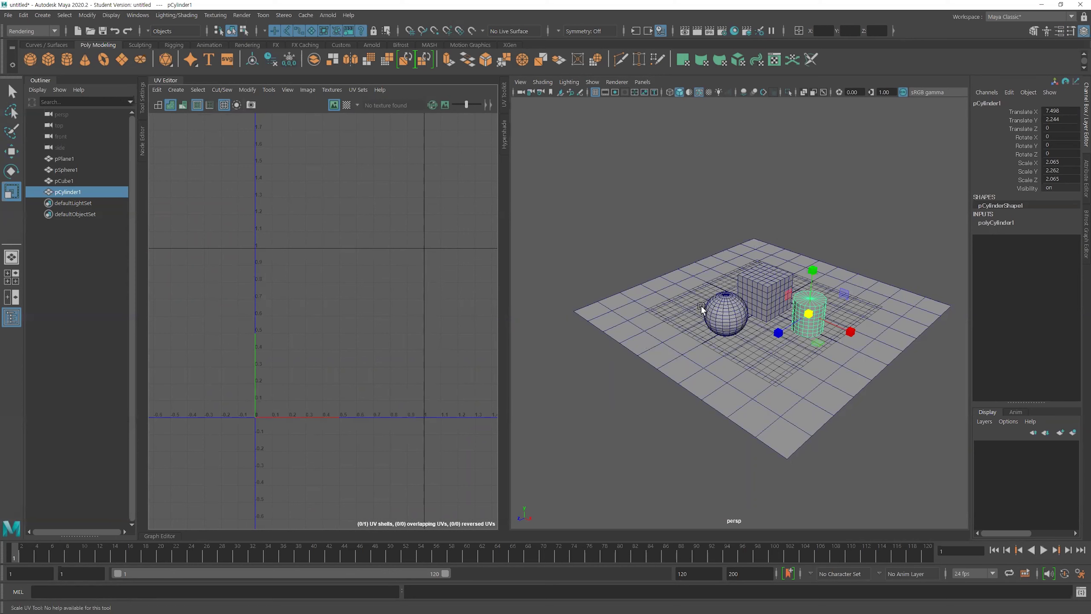
{"action": "middle_click_drag", "start_coordinate": [416, 307], "coordinate": [386, 306], "text": "alt"}
{"action": "middle_click_drag", "start_coordinate": [443, 338], "coordinate": [381, 328], "text": "alt"}
{"action": "scroll", "coordinate": [387, 386], "scroll_direction": "down", "scroll_amount": 2}
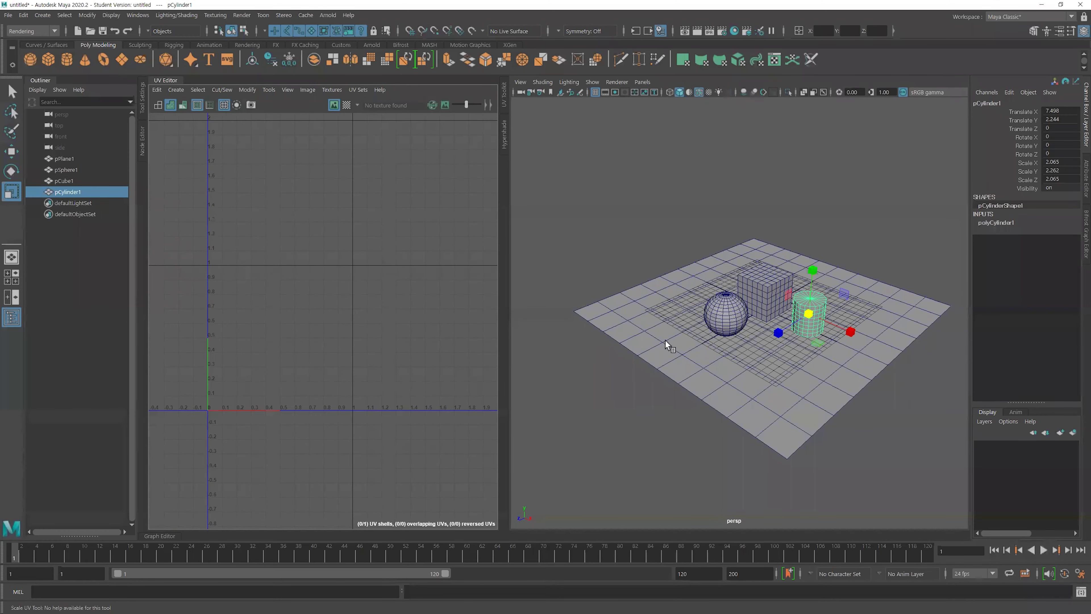
Inspect the default UV layout of the sphere and compare it with the cube's layout
{"action": "scroll", "coordinate": [755, 337], "scroll_direction": "up", "scroll_amount": 4}
{"action": "left_click", "coordinate": [721, 294]}
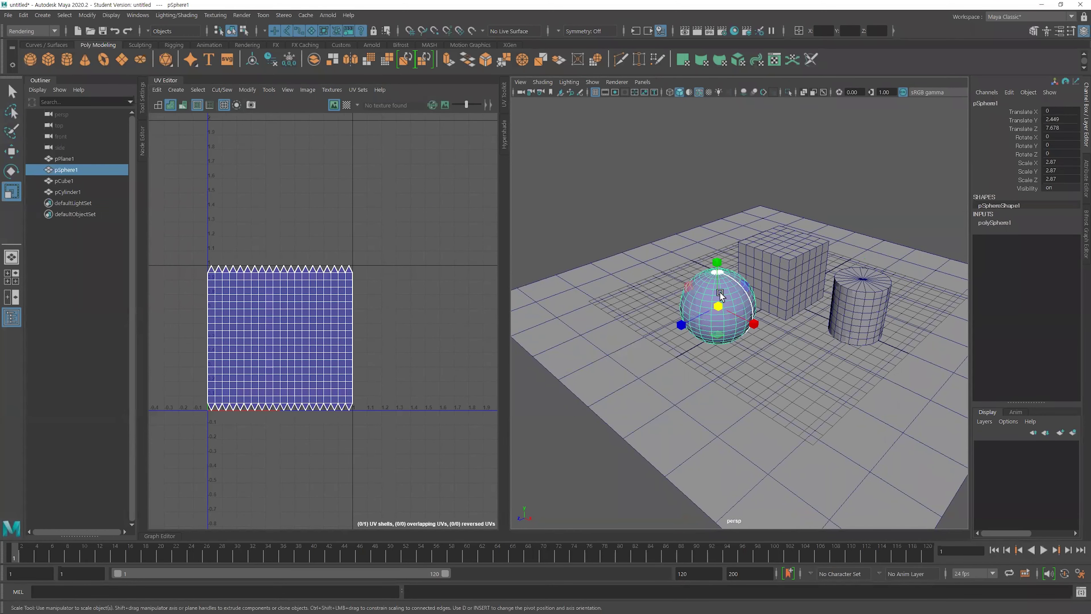
{"action": "scroll", "coordinate": [442, 290], "scroll_direction": "up", "scroll_amount": 3}
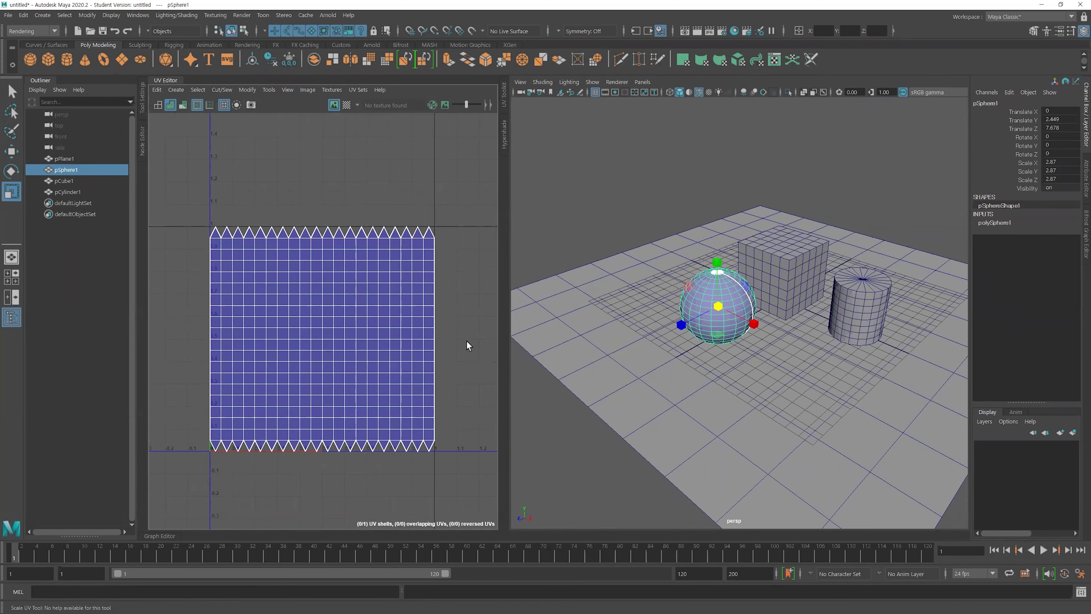
{"action": "left_click", "coordinate": [780, 256]}
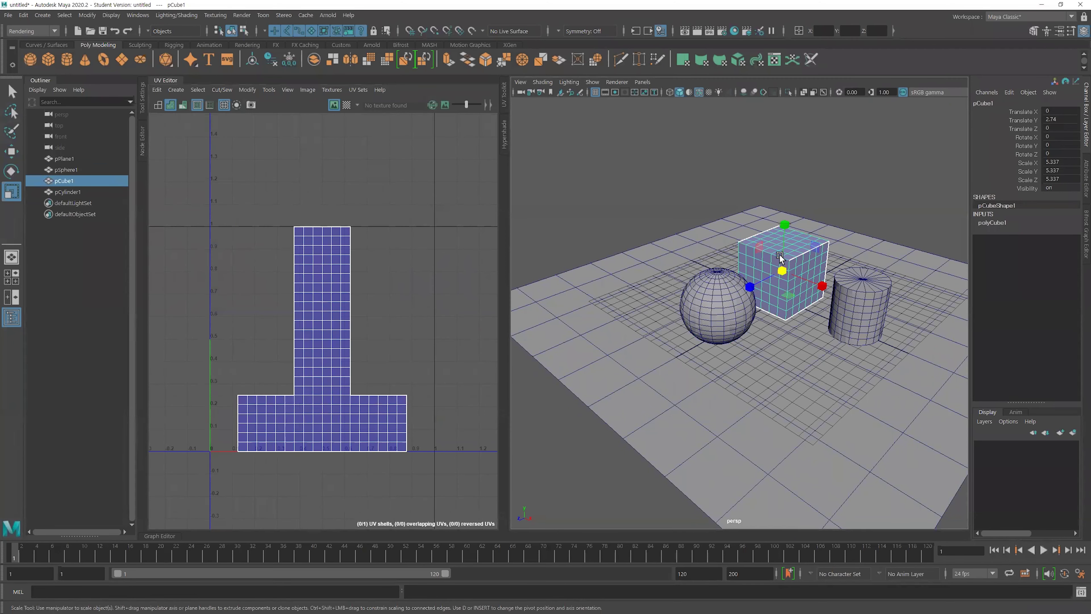
{"action": "scroll", "coordinate": [780, 257], "scroll_direction": "up", "scroll_amount": 4}
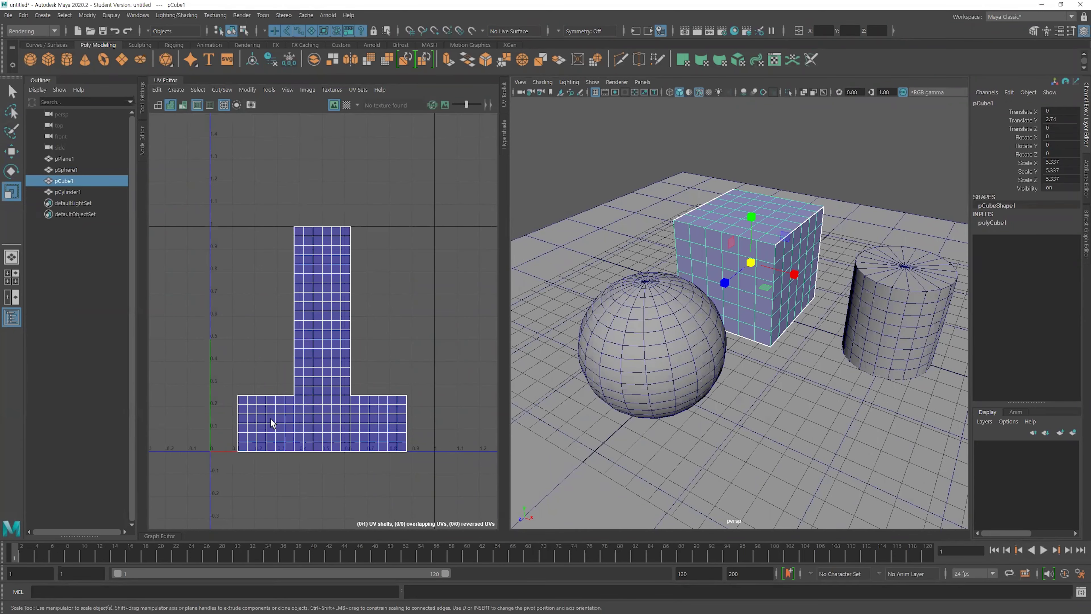
Inspect the cylinder's UV shells alongside the framed 3D cylinder in the perspective view
{"action": "left_click", "coordinate": [917, 315]}
{"action": "key", "text": "f"}
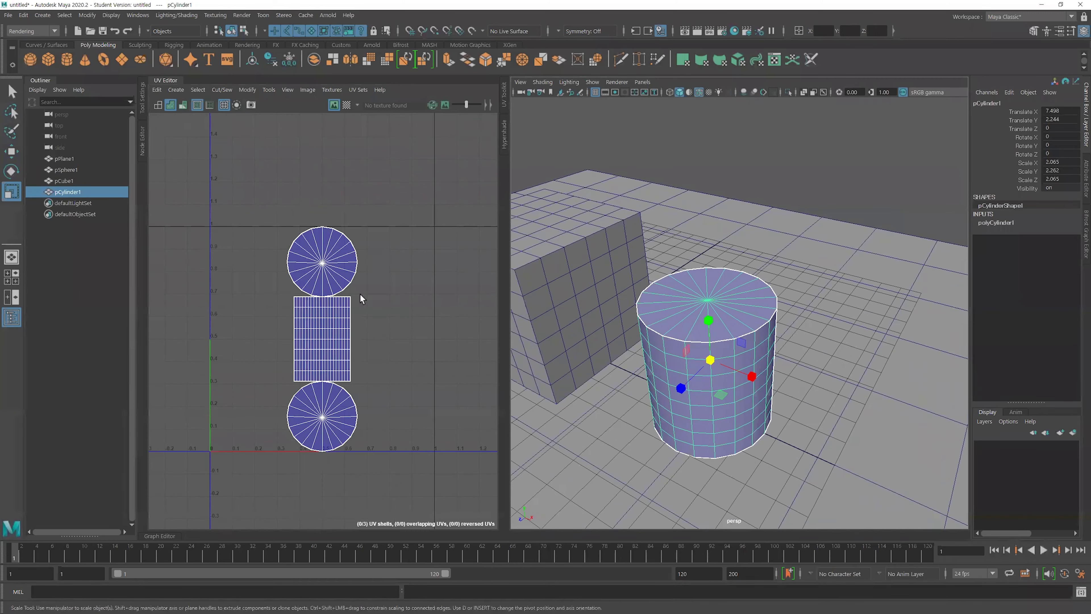
{"action": "left_click_drag", "start_coordinate": [717, 365], "coordinate": [727, 340], "text": "alt"}
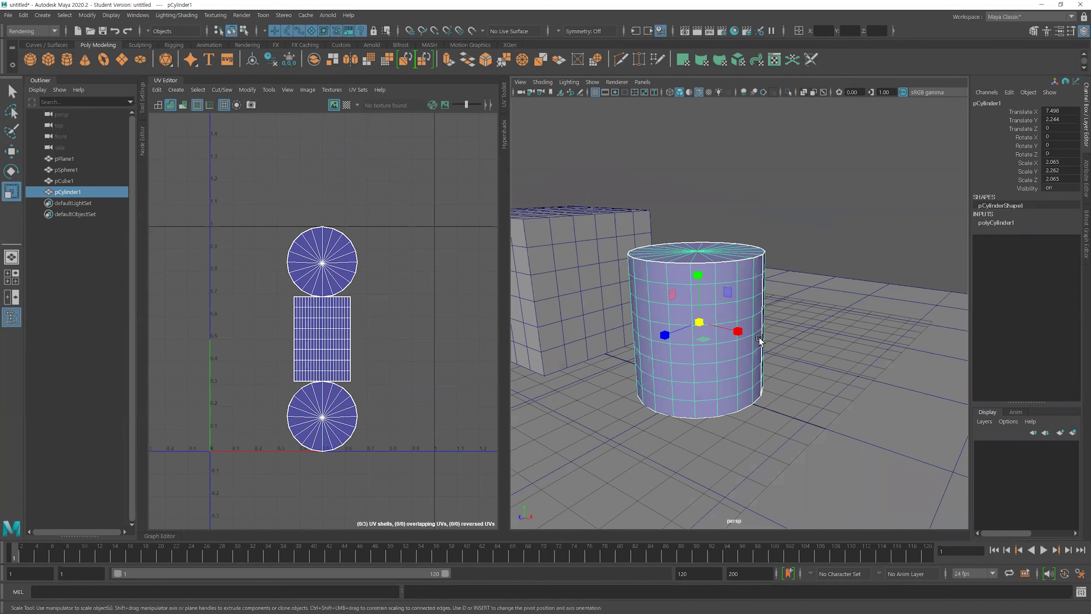
{"action": "mouse_move", "coordinate": [755, 339]}
{"action": "right_mouse_down", "text": "alt"}
{"action": "mouse_move", "coordinate": [743, 340]}
{"action": "mouse_move", "coordinate": [750, 327]}
{"action": "right_mouse_up", "text": "alt"}
{"action": "middle_click_drag", "start_coordinate": [750, 328], "coordinate": [791, 329], "text": "alt"}
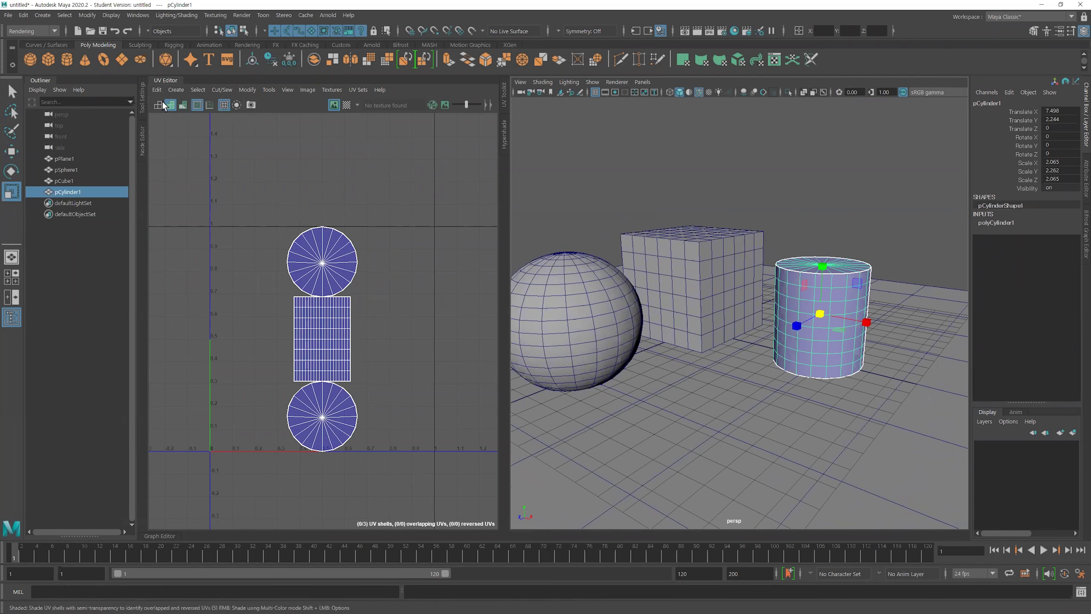
Turn on the UV checker map and check the pattern on the cylinder and the cube
{"action": "left_click", "coordinate": [347, 106]}
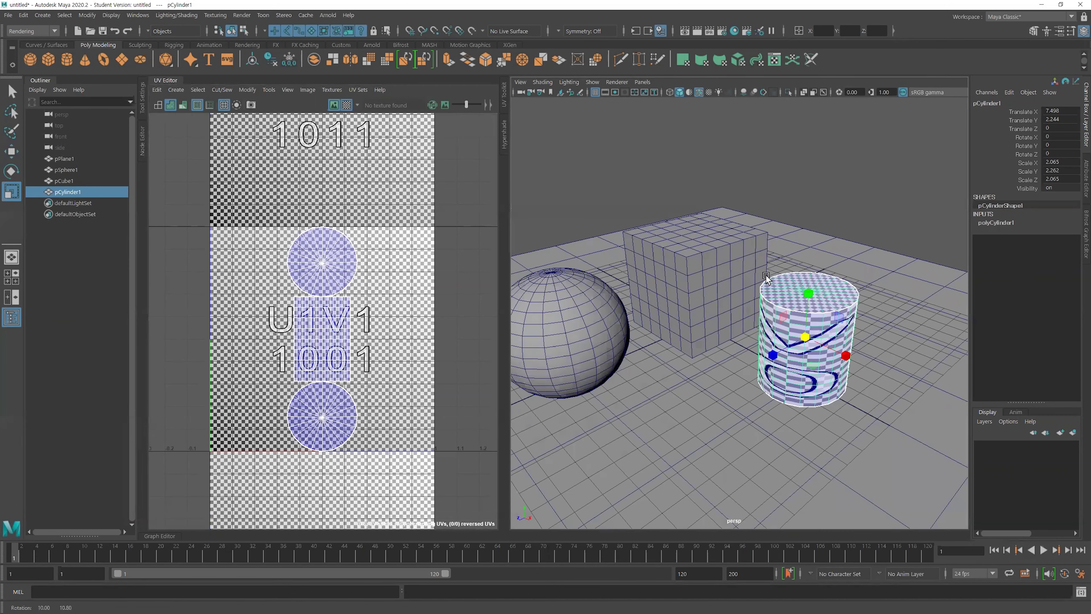
{"action": "left_click", "coordinate": [718, 273]}
{"action": "left_click_drag", "start_coordinate": [749, 300], "coordinate": [830, 262], "text": "alt"}
{"action": "scroll", "coordinate": [773, 305], "scroll_direction": "up", "scroll_amount": 4}
{"action": "left_click_drag", "start_coordinate": [796, 317], "coordinate": [610, 343], "text": "alt"}
{"action": "middle_click_drag", "start_coordinate": [603, 359], "coordinate": [635, 309], "text": "alt"}
Select the sphere and examine the checker pattern from several angles, including around its pole
{"action": "left_click", "coordinate": [635, 309]}
{"action": "left_click_drag", "start_coordinate": [666, 292], "coordinate": [810, 278], "text": "alt"}
{"action": "right_click_drag", "start_coordinate": [759, 292], "coordinate": [637, 224], "text": "alt"}
{"action": "left_click_drag", "start_coordinate": [653, 189], "coordinate": [707, 363]}
{"action": "right_click_drag", "start_coordinate": [726, 357], "coordinate": [795, 364], "text": "alt"}
{"action": "middle_click_drag", "start_coordinate": [826, 362], "coordinate": [815, 412], "text": "alt"}
{"action": "right_click_drag", "start_coordinate": [799, 303], "coordinate": [783, 294], "text": "alt"}
Select the cube and dim the checker image behind its UV layout
{"action": "left_click", "coordinate": [784, 294]}
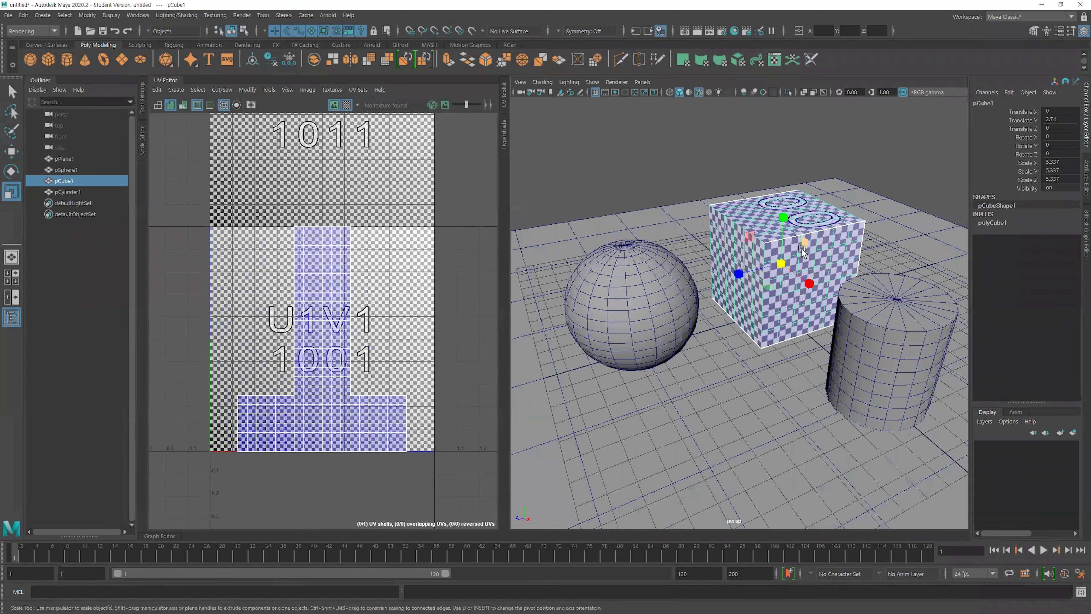
{"action": "right_click_drag", "start_coordinate": [281, 283], "coordinate": [333, 301], "text": "alt"}
{"action": "middle_click_drag", "start_coordinate": [333, 301], "coordinate": [323, 282], "text": "alt"}
{"action": "right_click_drag", "start_coordinate": [323, 282], "coordinate": [355, 249], "text": "alt"}
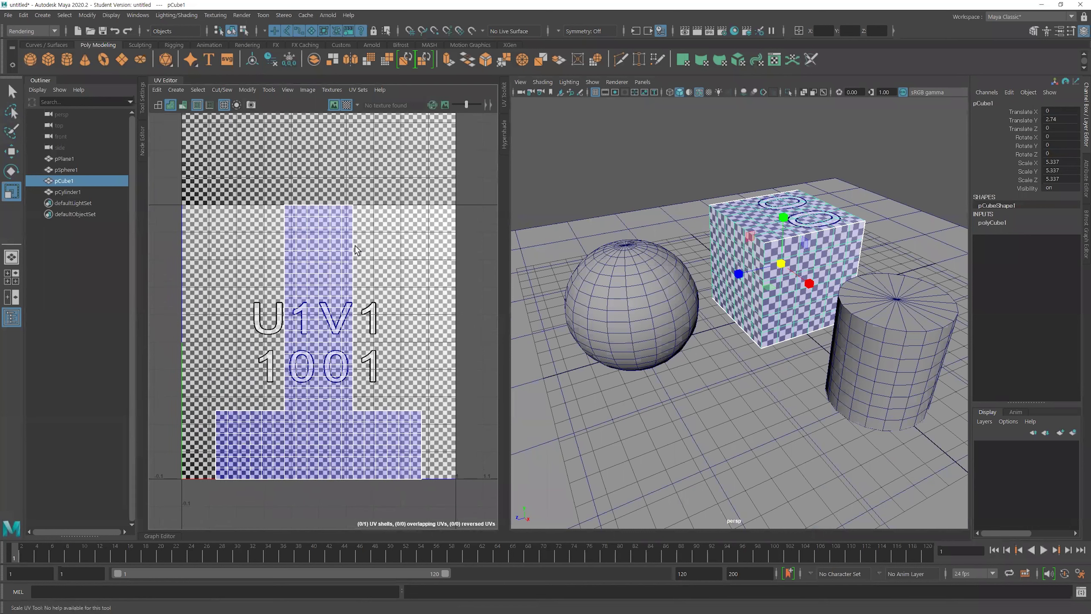
{"action": "left_click", "coordinate": [445, 105]}
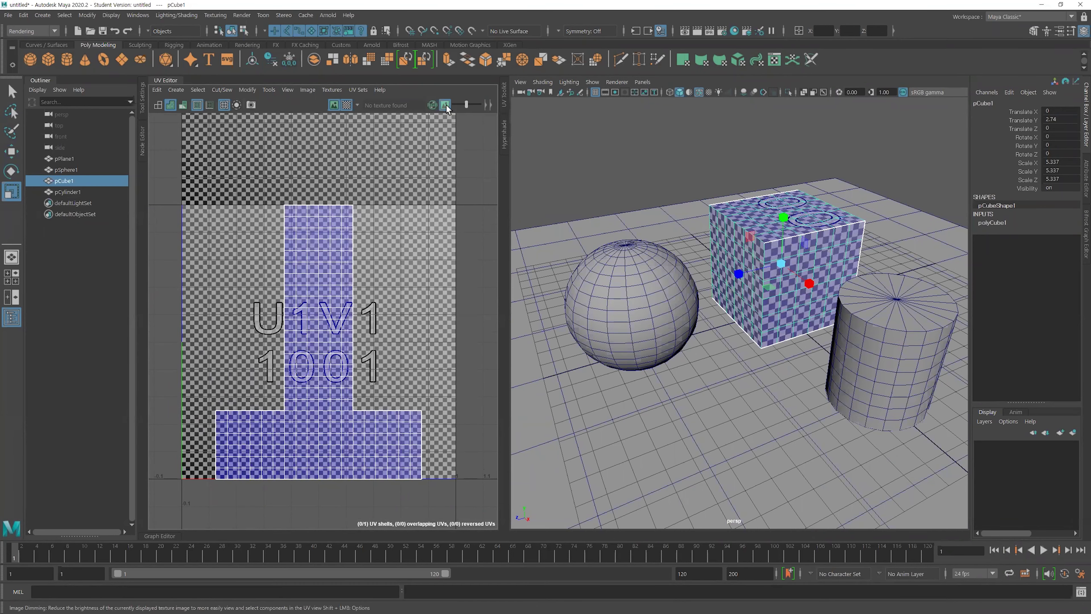
{"action": "left_click", "coordinate": [446, 105]}
{"action": "left_click", "coordinate": [445, 106]}
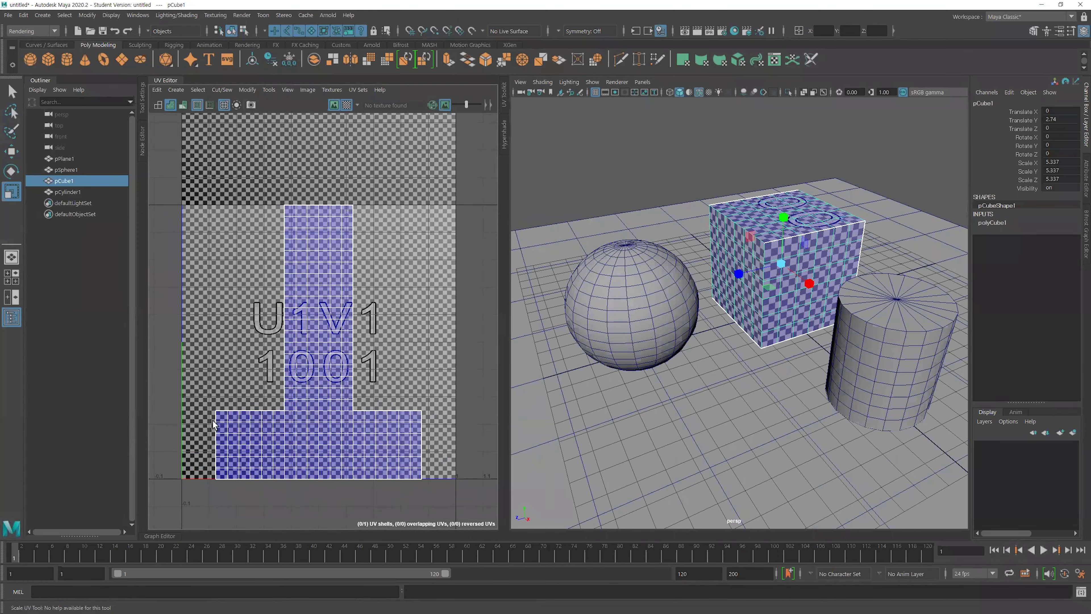
Review the checkered cube in perspective and narrow the UV Editor slightly to enlarge the 3D viewport
{"action": "left_click_drag", "start_coordinate": [844, 310], "coordinate": [848, 338], "text": "alt"}
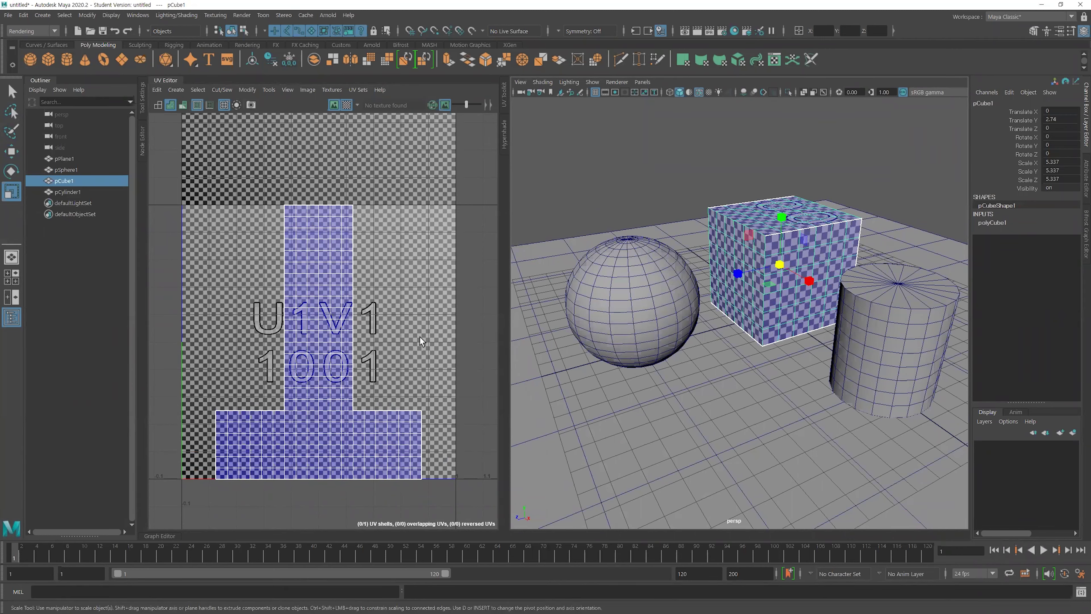
{"action": "left_click_drag", "start_coordinate": [743, 263], "coordinate": [771, 256], "text": "alt"}
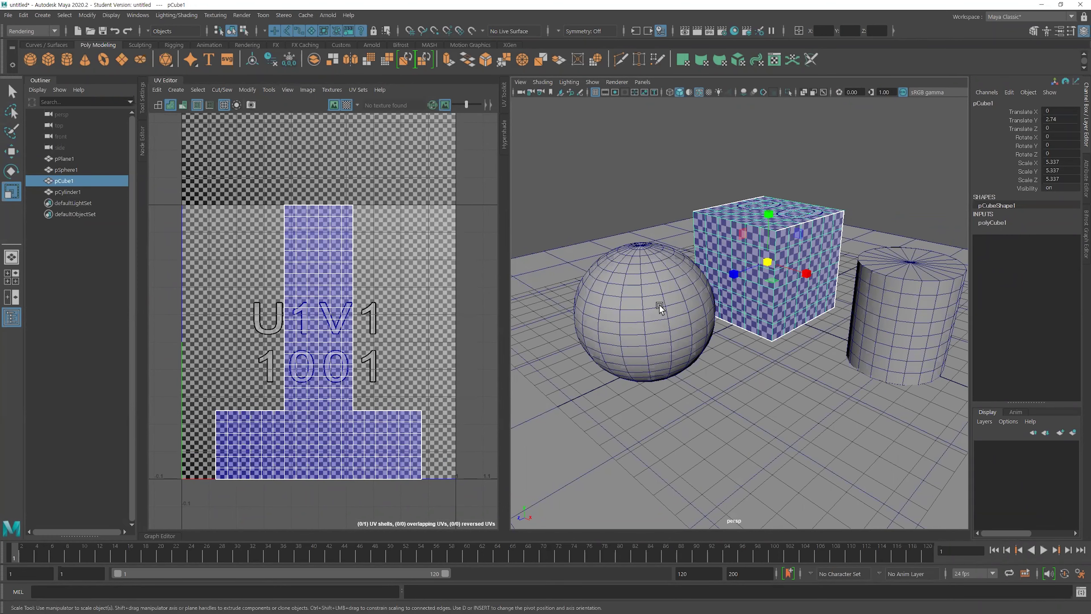
{"action": "left_click_drag", "start_coordinate": [670, 284], "coordinate": [644, 258], "text": "alt"}
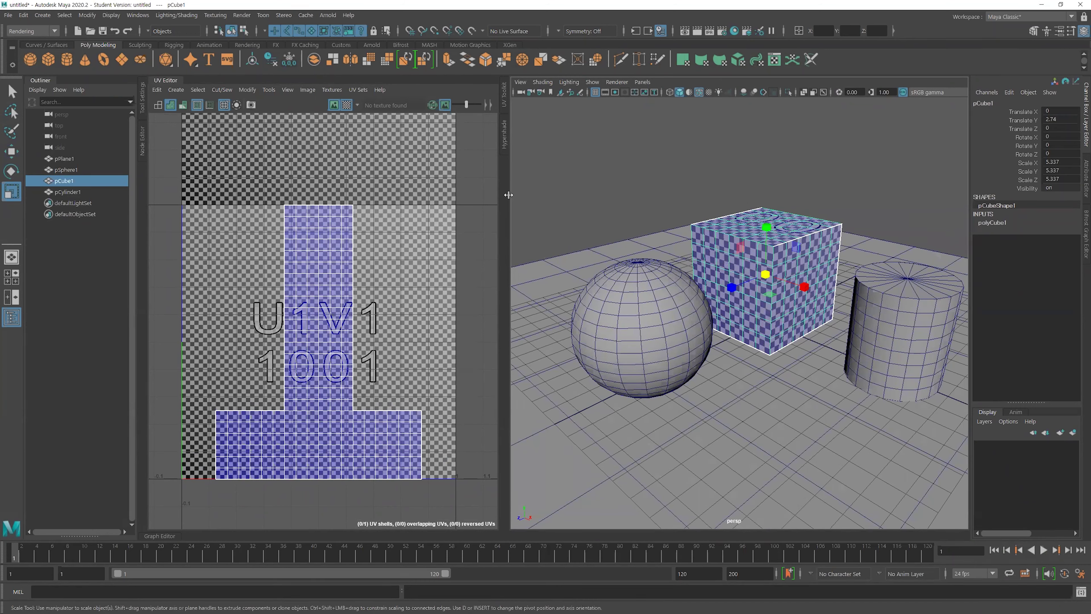
{"action": "left_click_drag", "start_coordinate": [496, 200], "coordinate": [480, 200]}
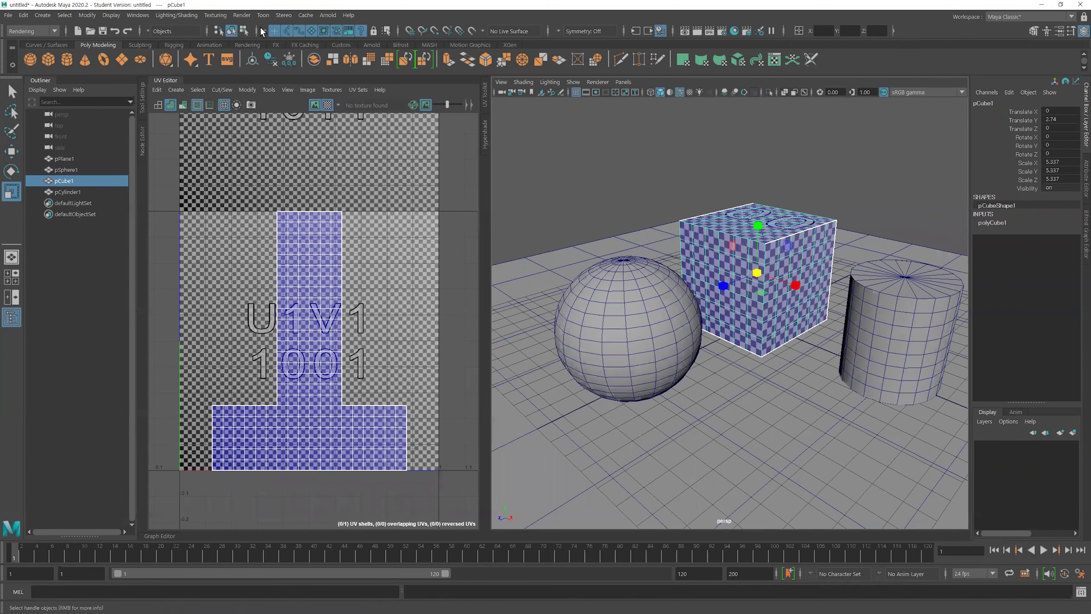
Switch to the Modeling menu set and detach the UV menu as a floating window between the UV Editor and the viewport
{"action": "left_click", "coordinate": [32, 31]}
{"action": "left_click", "coordinate": [32, 42]}
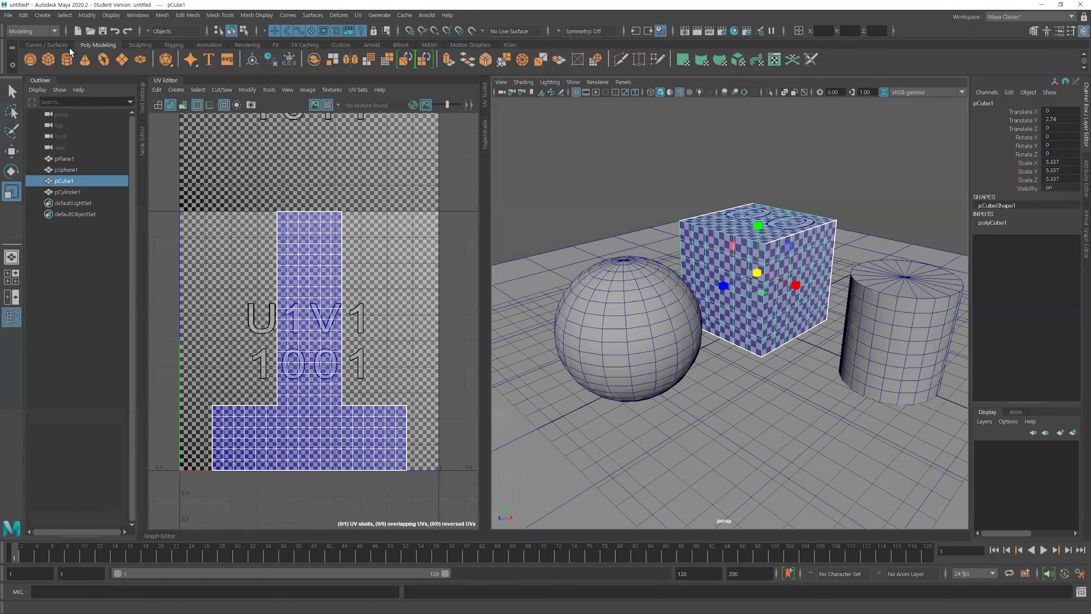
{"action": "left_click", "coordinate": [361, 15]}
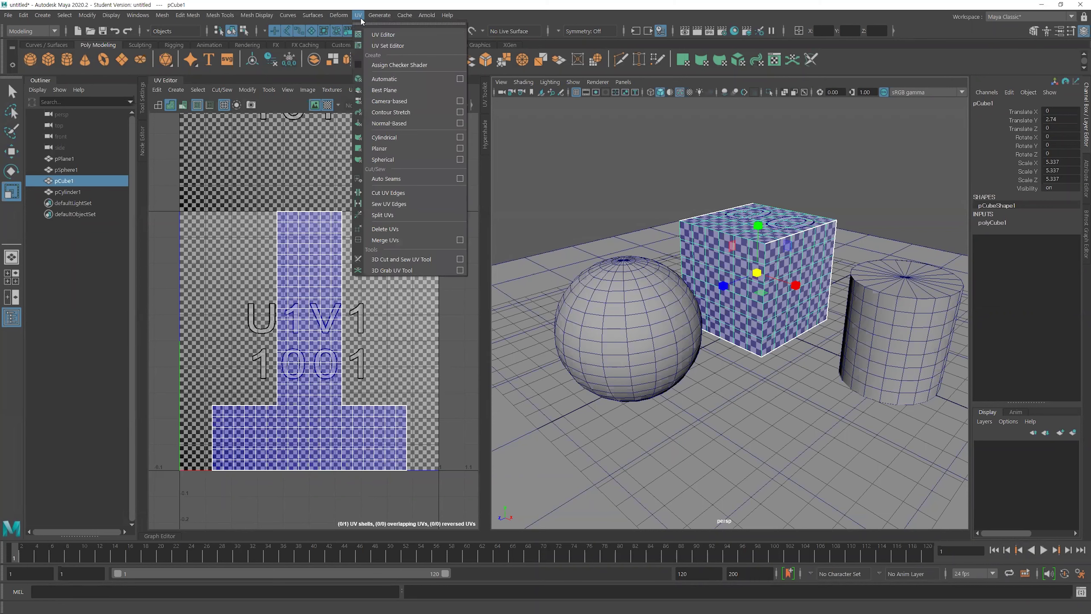
{"action": "left_click", "coordinate": [387, 25]}
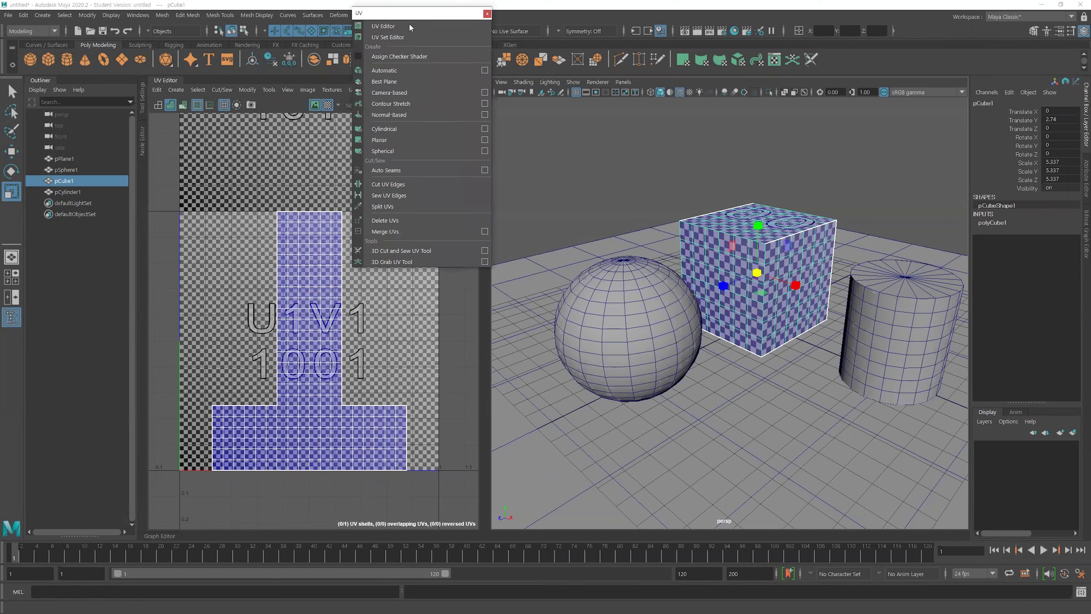
{"action": "left_click_drag", "start_coordinate": [409, 13], "coordinate": [495, 110]}
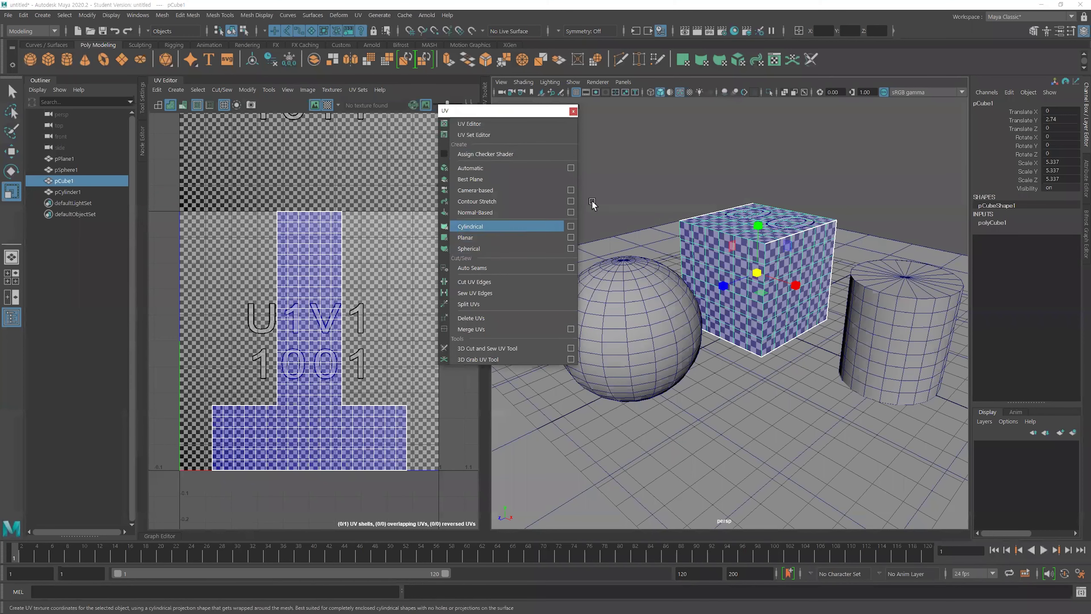
Apply an Automatic UV projection to the cube and view the projection planes around it
{"action": "scroll", "coordinate": [689, 218], "scroll_direction": "down", "scroll_amount": 2}
{"action": "scroll", "coordinate": [689, 219], "scroll_direction": "up", "scroll_amount": 2}
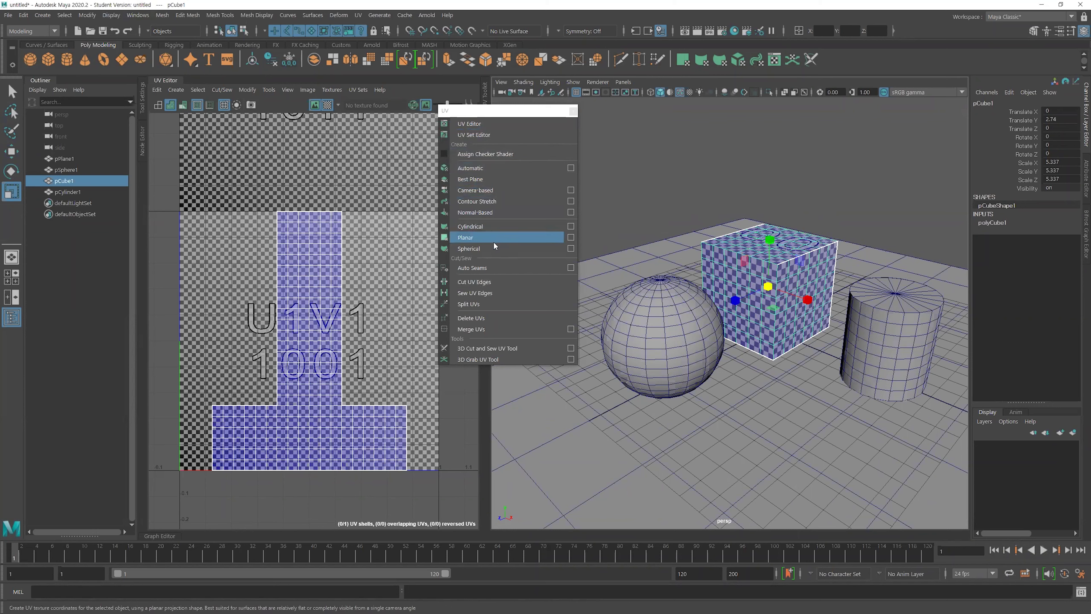
{"action": "left_click", "coordinate": [482, 169]}
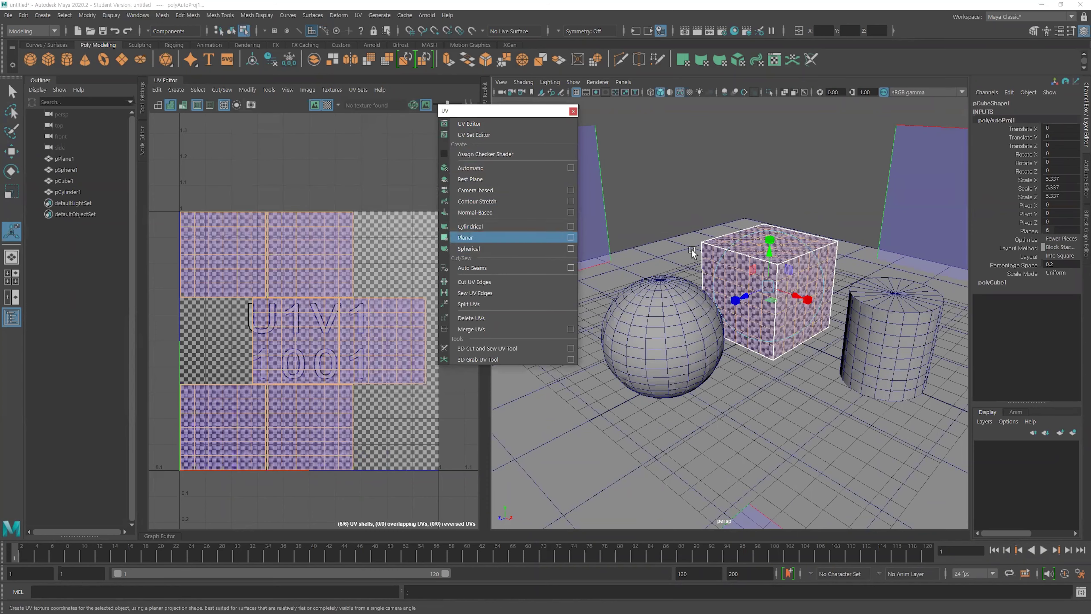
{"action": "scroll", "coordinate": [773, 279], "scroll_direction": "down", "scroll_amount": 5}
{"action": "left_click_drag", "start_coordinate": [773, 279], "coordinate": [795, 253], "text": "alt"}
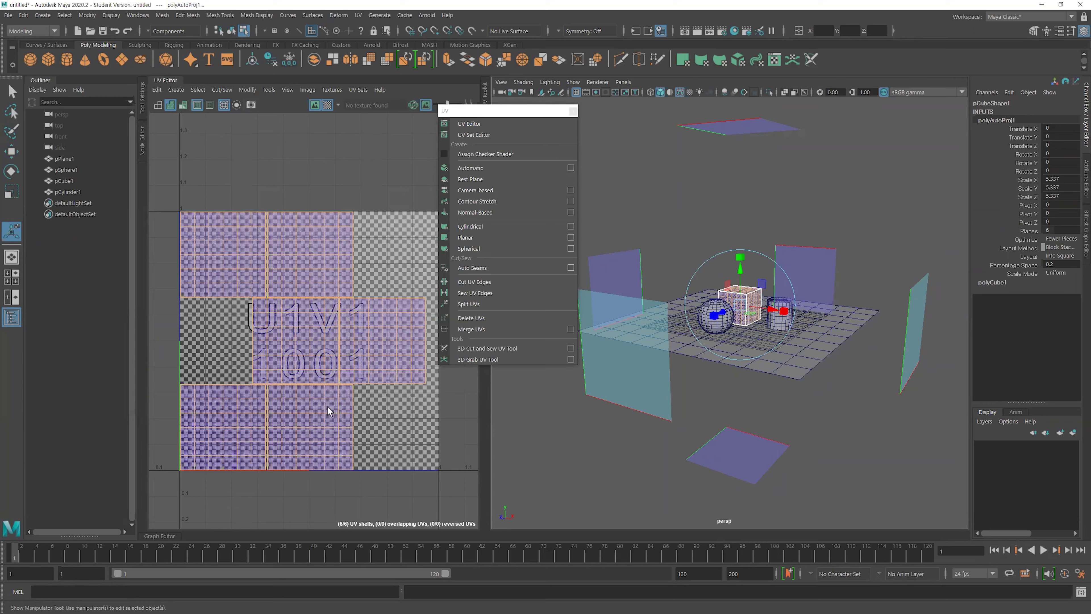
{"action": "scroll", "coordinate": [724, 362], "scroll_direction": "up", "scroll_amount": 5}
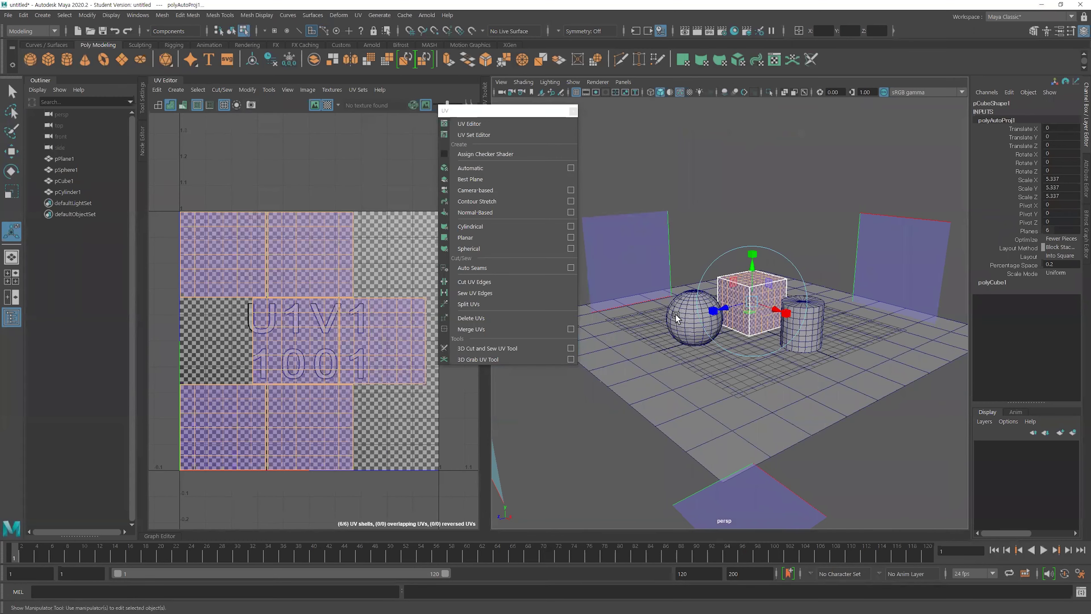
Apply an Automatic UV projection to the sphere as a whole object and view its projection planes
{"action": "left_click", "coordinate": [676, 317]}
{"action": "left_click", "coordinate": [479, 172]}
{"action": "scroll", "coordinate": [712, 351], "scroll_direction": "down", "scroll_amount": 3}
{"action": "middle_click_drag", "start_coordinate": [711, 353], "coordinate": [720, 368], "text": "alt"}
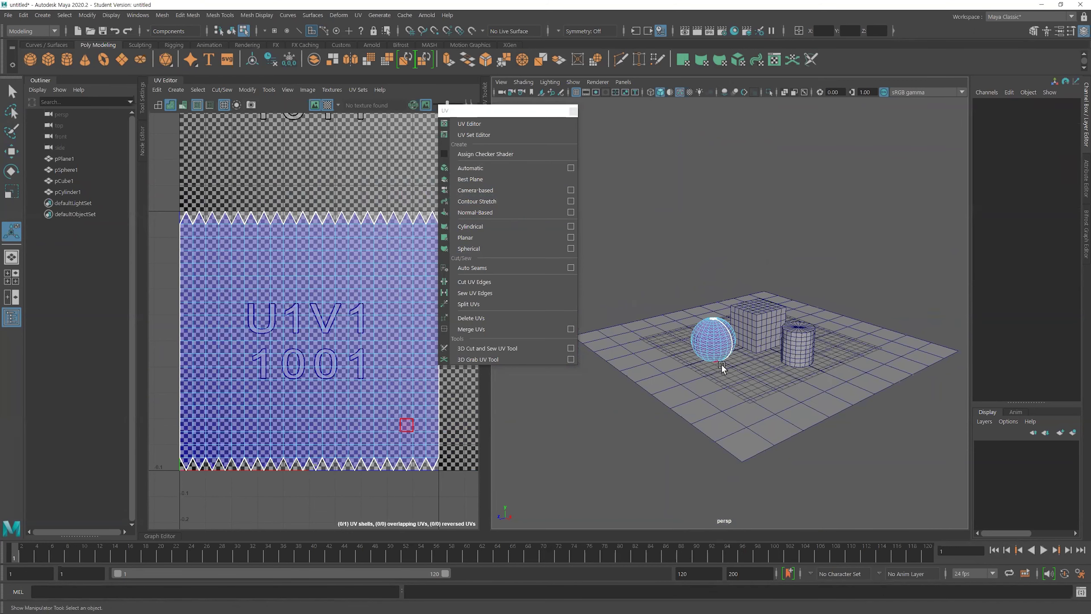
{"action": "key", "text": "F8"}
{"action": "left_click", "coordinate": [518, 169]}
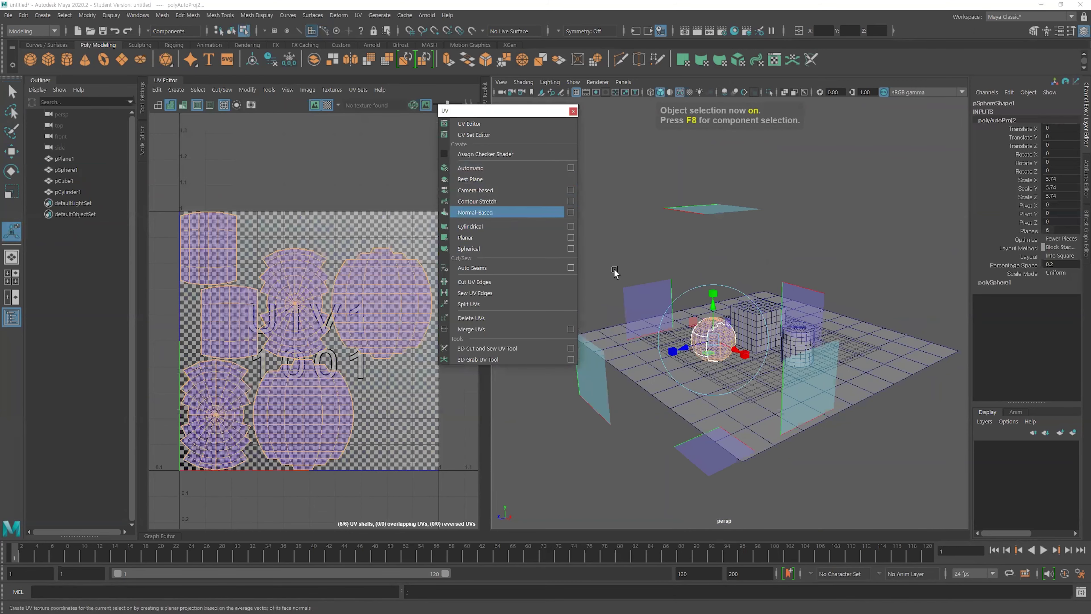
{"action": "left_click_drag", "start_coordinate": [694, 368], "coordinate": [730, 365], "text": "alt"}
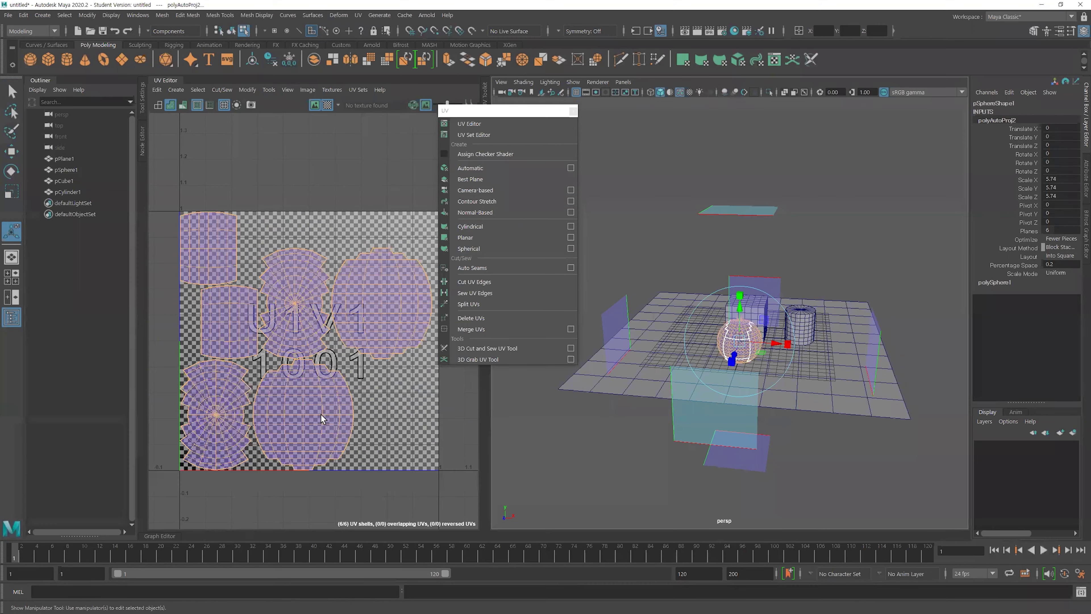
Switch the sphere to UV component mode and select a UV near a seam with the Move tool active
{"action": "scroll", "coordinate": [327, 392], "scroll_direction": "down", "scroll_amount": 1}
{"action": "scroll", "coordinate": [406, 319], "scroll_direction": "up", "scroll_amount": 3}
{"action": "right_click_drag", "start_coordinate": [406, 319], "coordinate": [348, 297]}
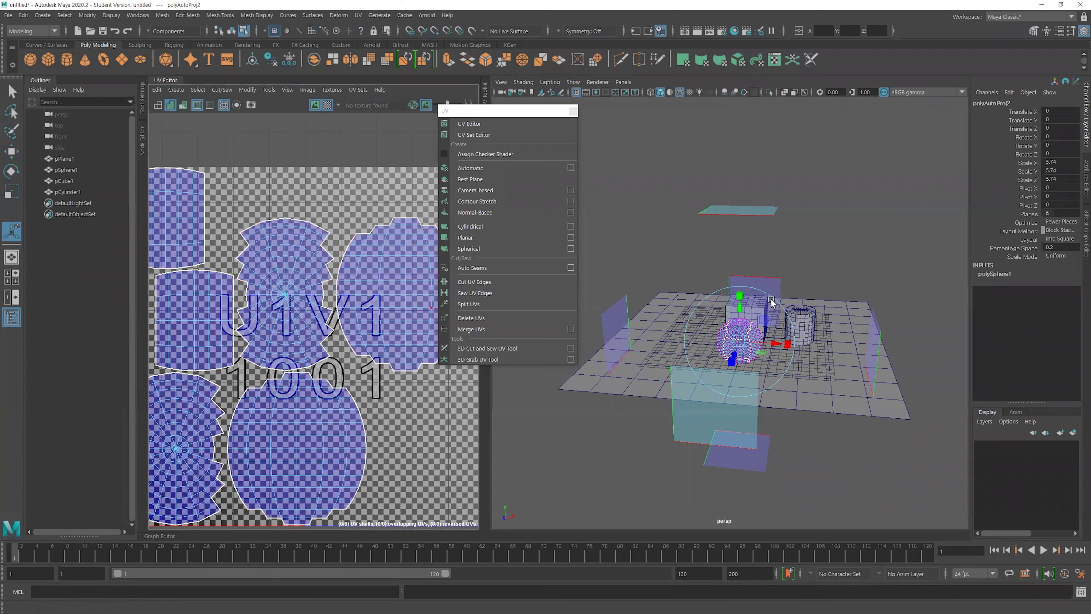
{"action": "scroll", "coordinate": [714, 275], "scroll_direction": "up", "scroll_amount": 8}
{"action": "right_click_drag", "start_coordinate": [691, 209], "coordinate": [769, 209]}
{"action": "left_click_drag", "start_coordinate": [745, 224], "coordinate": [751, 236], "text": "alt"}
{"action": "left_click", "coordinate": [751, 231]}
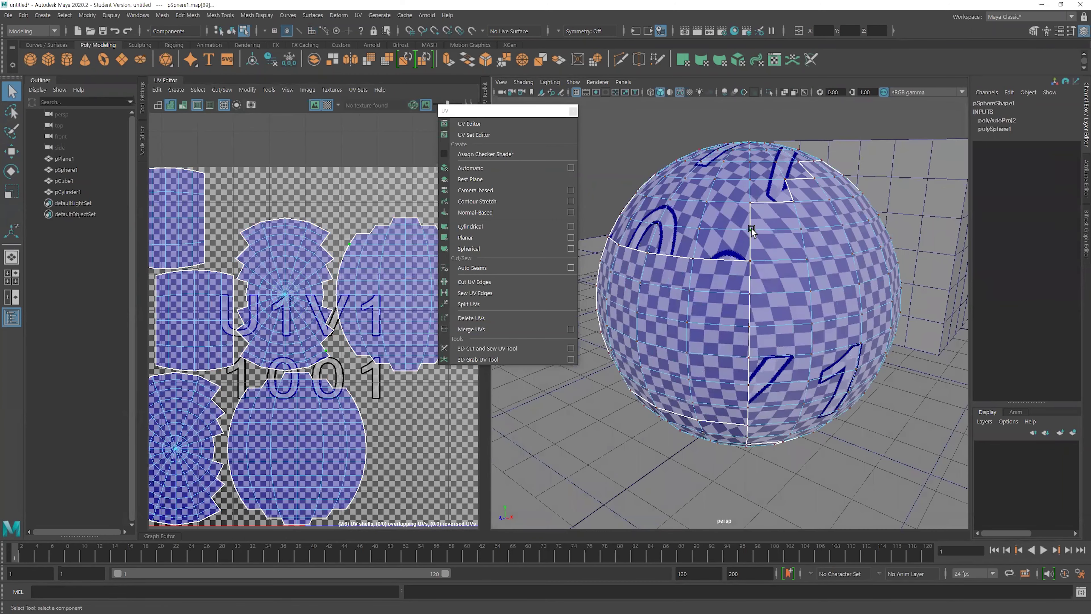
{"action": "key", "text": "w"}
{"action": "mouse_move", "coordinate": [792, 288]}
{"action": "left_mouse_down", "text": "alt"}
{"action": "mouse_move", "coordinate": [766, 300]}
{"action": "mouse_move", "coordinate": [786, 270]}
{"action": "left_mouse_up", "text": "alt"}
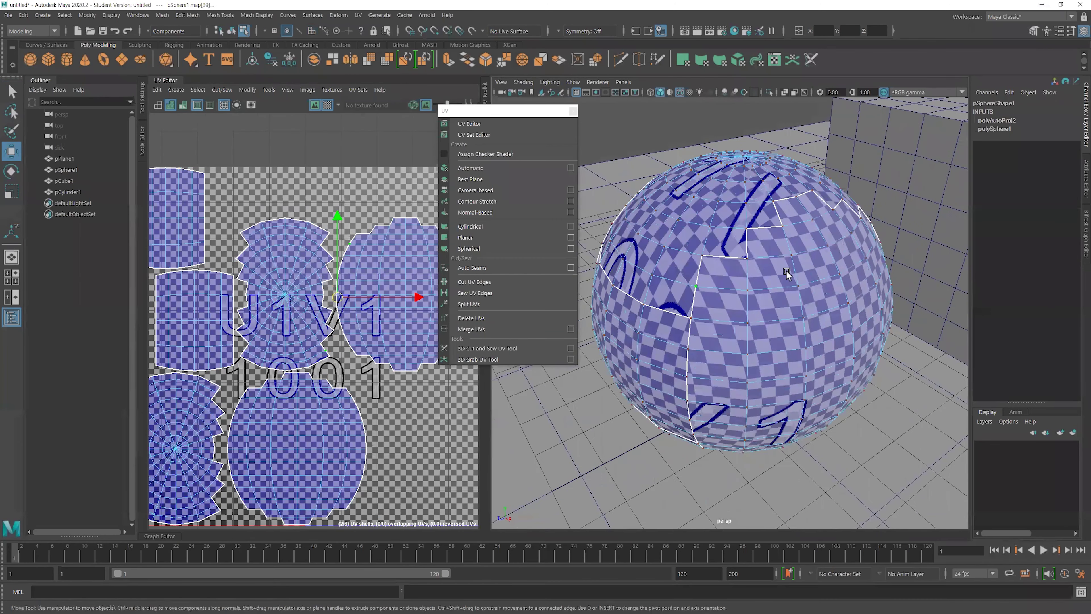
Select several UVs around the sphere's stepped seam to compare their locations on the surface and in the UV layout
{"action": "left_click", "coordinate": [747, 291]}
{"action": "left_click", "coordinate": [797, 285]}
{"action": "left_click", "coordinate": [791, 255]}
{"action": "left_click", "coordinate": [783, 226]}
{"action": "left_click", "coordinate": [814, 219]}
{"action": "left_click", "coordinate": [747, 230]}
{"action": "right_click_drag", "start_coordinate": [352, 307], "coordinate": [257, 307], "text": "alt"}
{"action": "middle_click_drag", "start_coordinate": [258, 308], "coordinate": [229, 323], "text": "alt"}
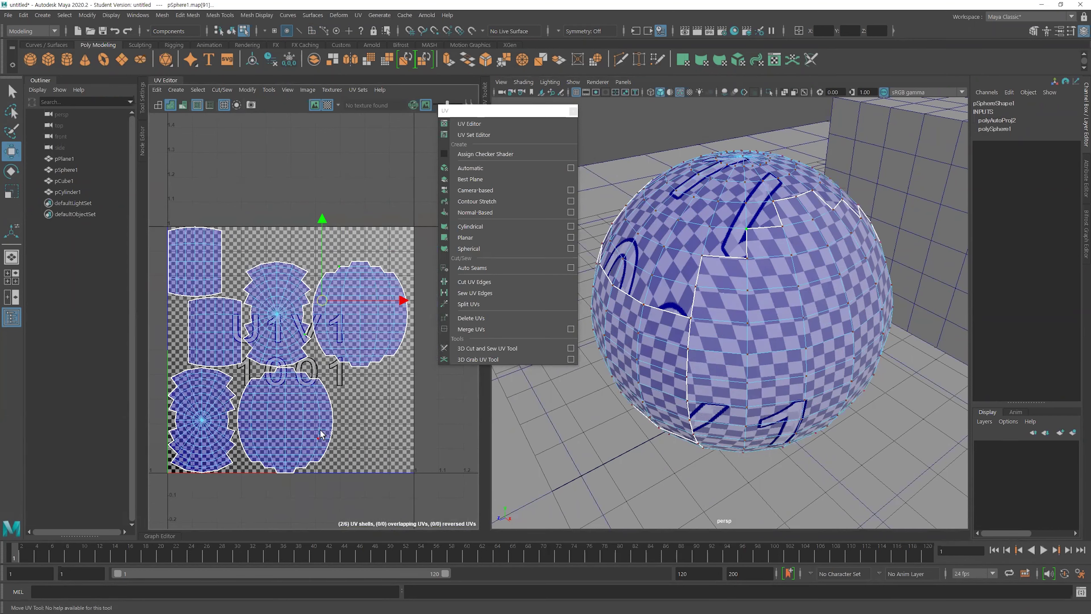
Examine the sphere's UV shells and how the checker pattern breaks at the seams from several angles
{"action": "scroll", "coordinate": [343, 384], "scroll_direction": "up", "scroll_amount": 4}
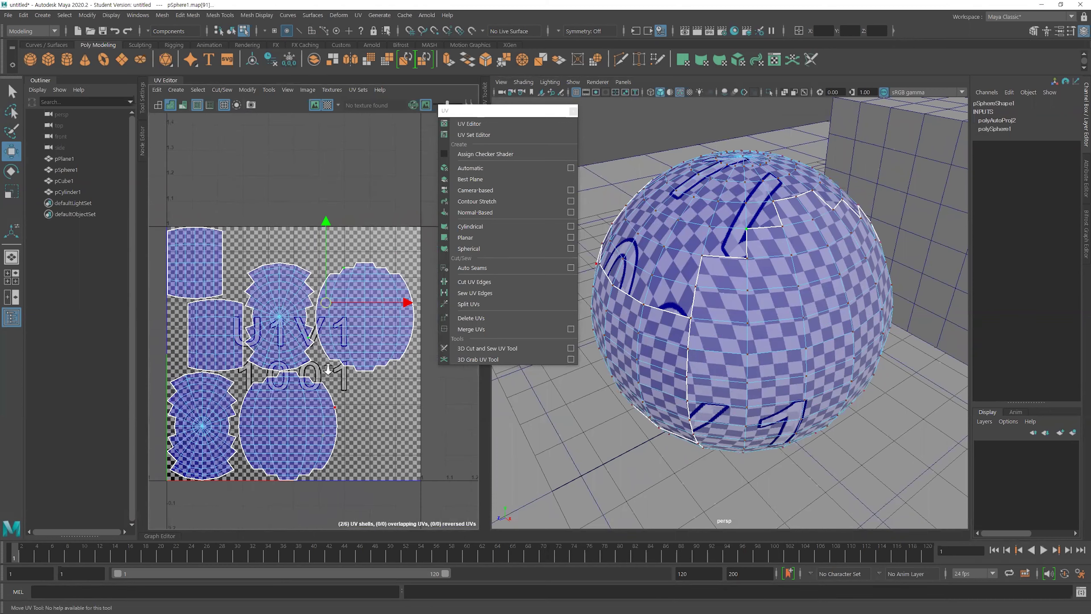
{"action": "scroll", "coordinate": [334, 374], "scroll_direction": "down", "scroll_amount": 1}
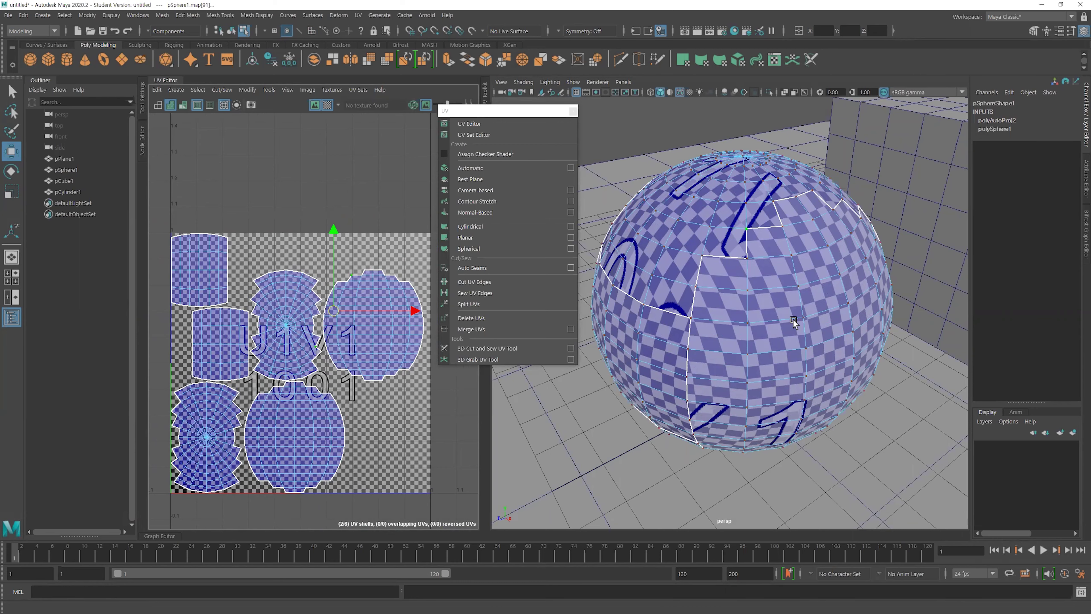
{"action": "left_click_drag", "start_coordinate": [809, 252], "coordinate": [836, 249], "text": "alt"}
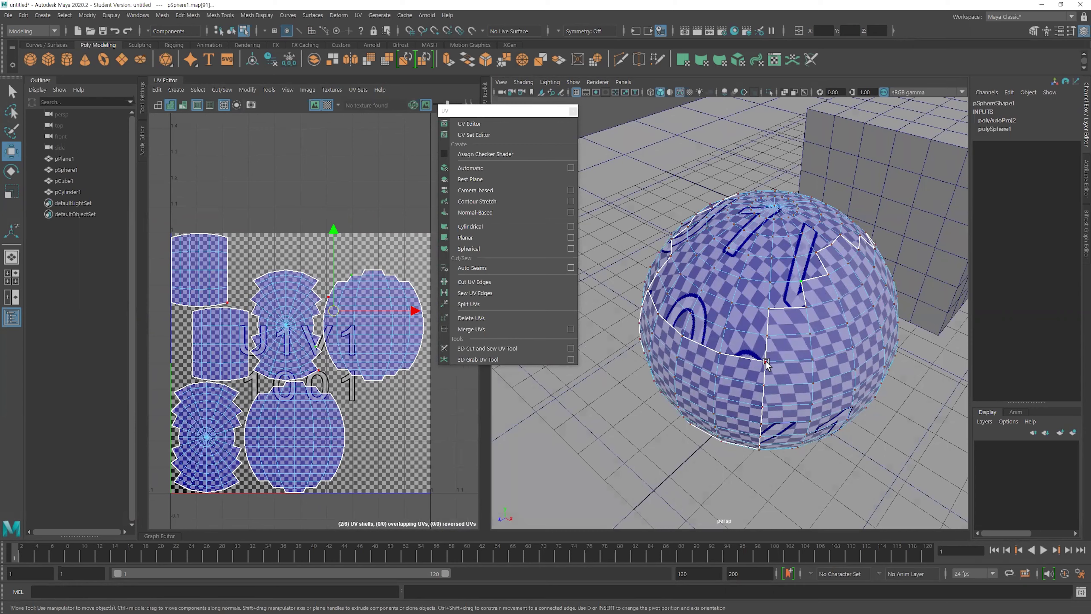
{"action": "left_click_drag", "start_coordinate": [744, 362], "coordinate": [799, 286], "text": "alt"}
{"action": "left_click_drag", "start_coordinate": [868, 318], "coordinate": [865, 268], "text": "alt"}
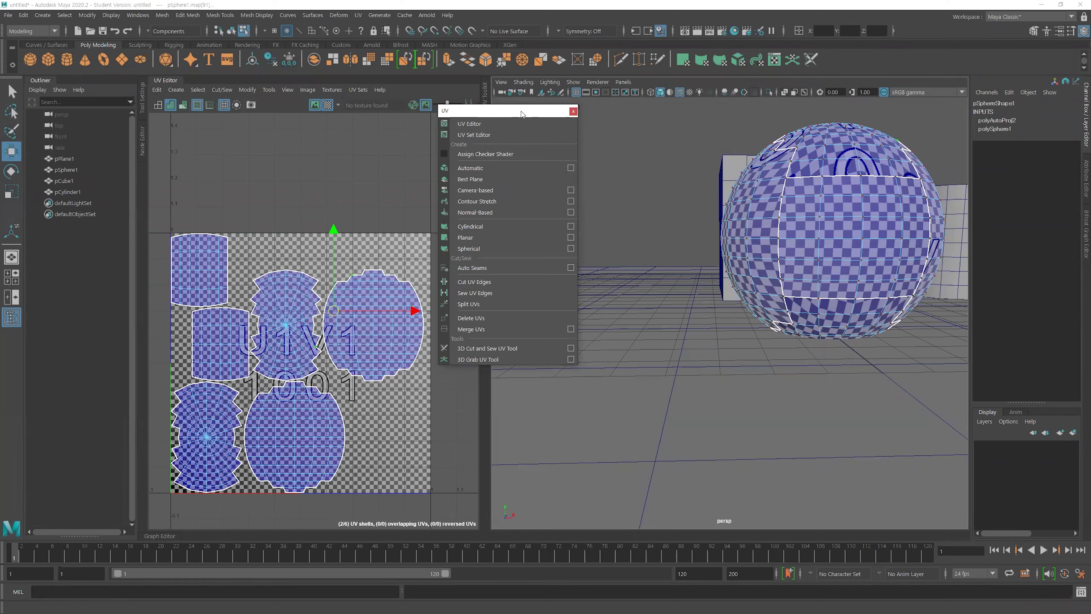
{"action": "left_click_drag", "start_coordinate": [521, 114], "coordinate": [528, 109]}
{"action": "scroll", "coordinate": [793, 249], "scroll_direction": "down", "scroll_amount": 2}
{"action": "left_click_drag", "start_coordinate": [793, 249], "coordinate": [748, 220], "text": "alt"}
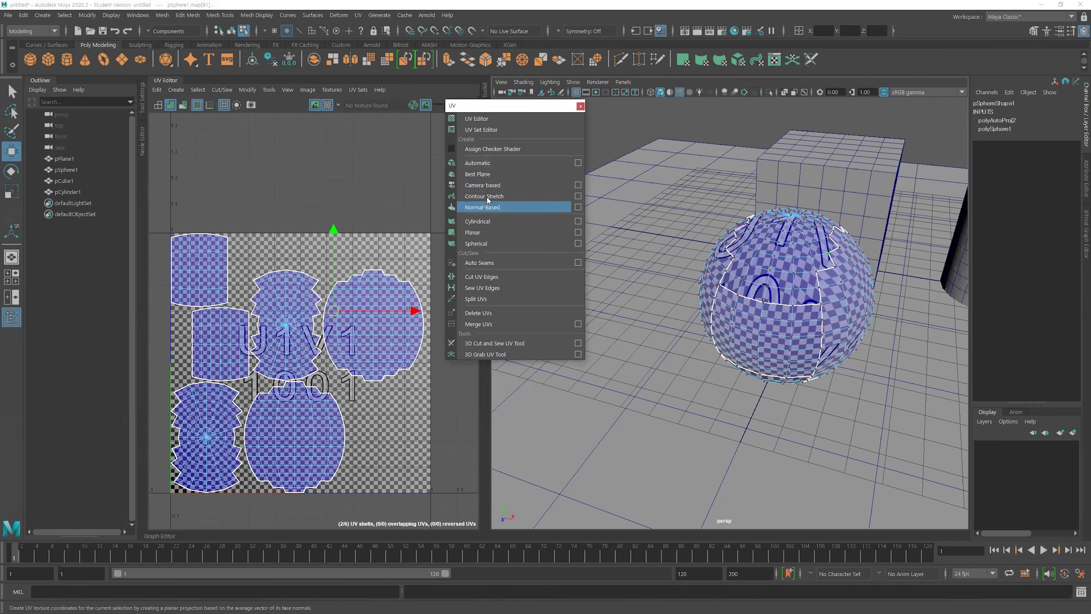
{"action": "left_click", "coordinate": [489, 175]}
{"action": "left_click_drag", "start_coordinate": [852, 306], "coordinate": [734, 309], "text": "alt"}
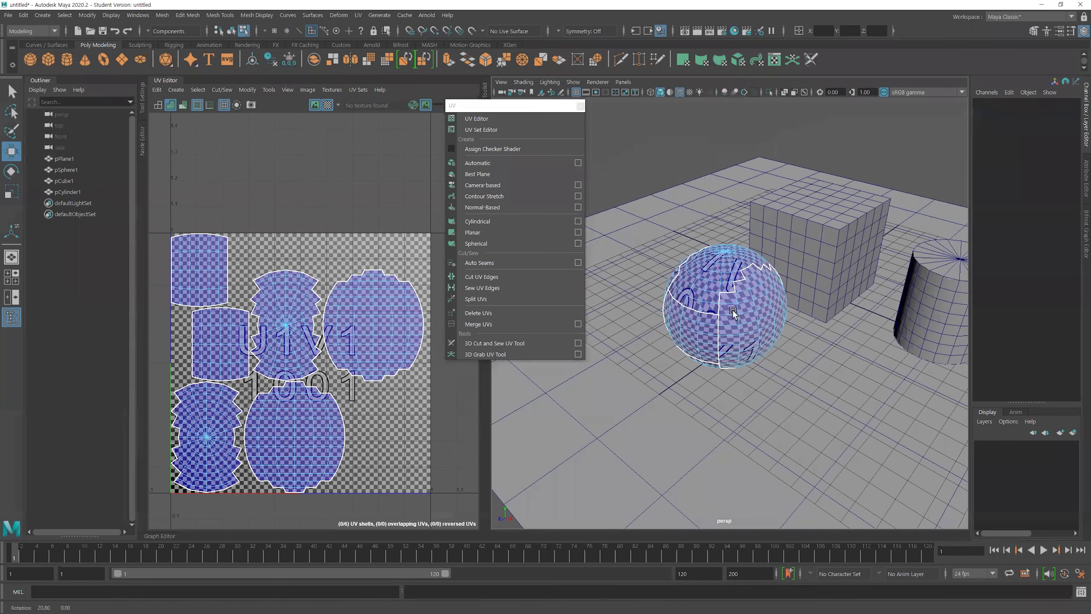
{"action": "middle_click_drag", "start_coordinate": [804, 297], "coordinate": [745, 310], "text": "alt"}
{"action": "left_click_drag", "start_coordinate": [745, 313], "coordinate": [715, 293], "text": "alt"}
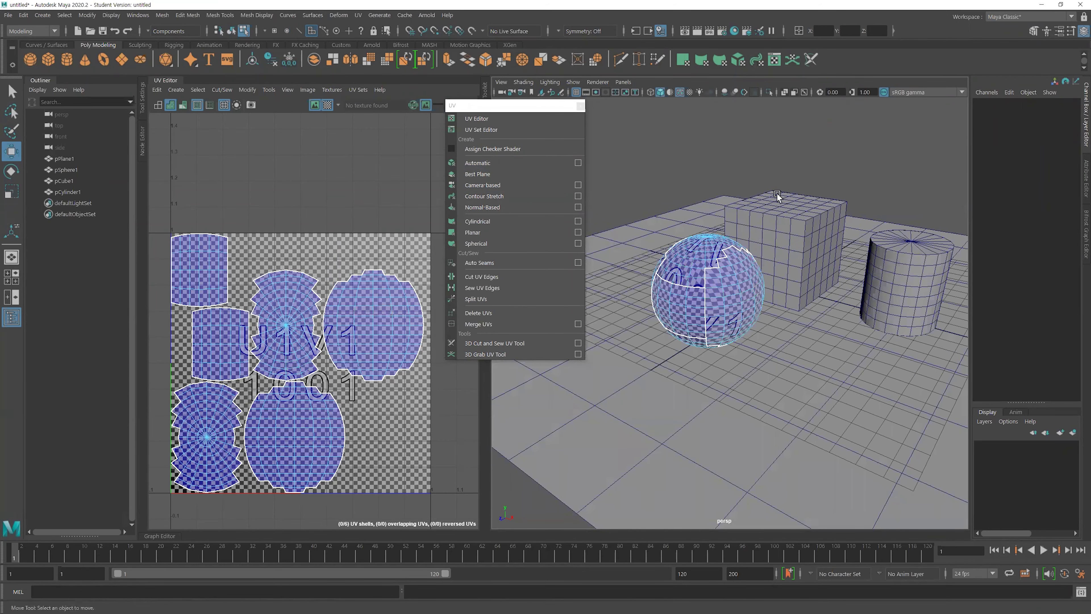
{"action": "scroll", "coordinate": [840, 239], "scroll_direction": "down", "scroll_amount": 5}
{"action": "scroll", "coordinate": [840, 239], "scroll_direction": "up", "scroll_amount": 4}
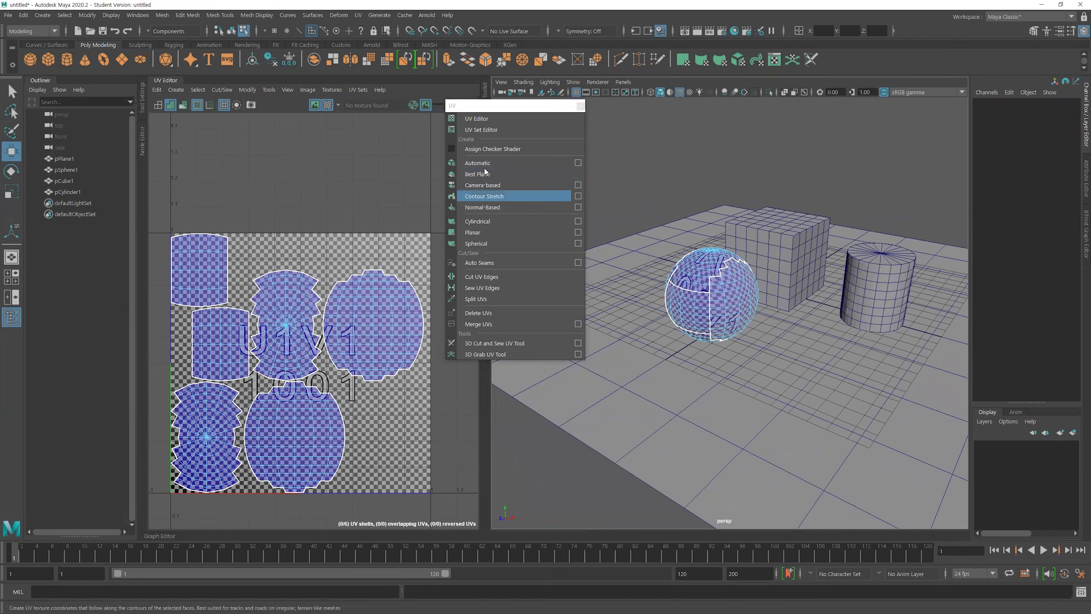
{"action": "middle_click_drag", "start_coordinate": [745, 236], "coordinate": [755, 241], "text": "alt"}
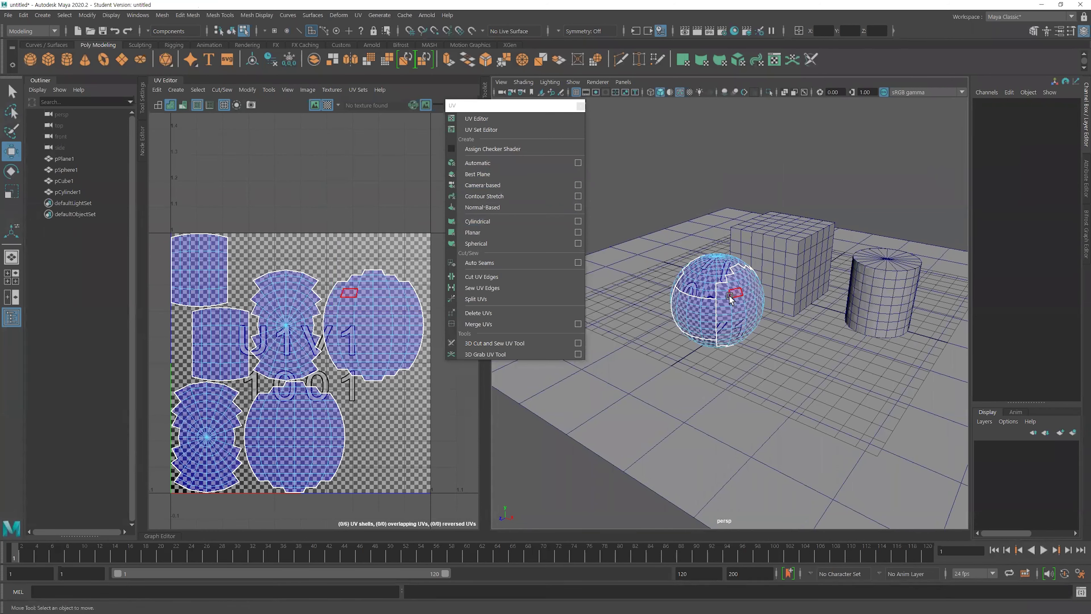
Apply a Best Plane UV projection to the sphere from a block of adjacent side faces and check the pattern around it
{"action": "key", "text": "F8"}
{"action": "left_click", "coordinate": [477, 174]}
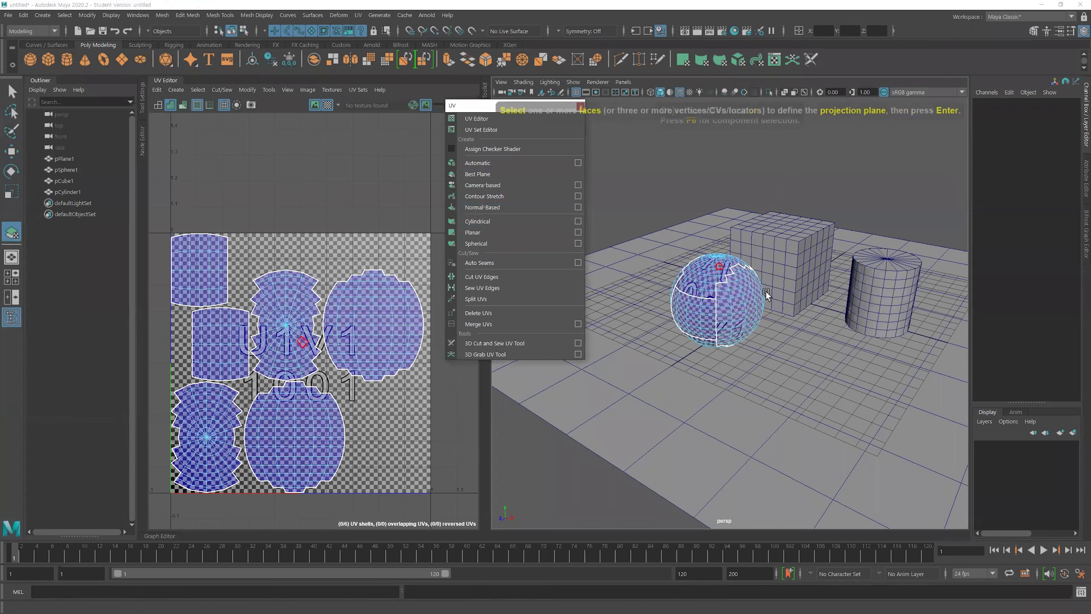
{"action": "left_click_drag", "start_coordinate": [619, 296], "coordinate": [633, 296], "text": "alt"}
{"action": "right_click_drag", "start_coordinate": [633, 296], "coordinate": [735, 307], "text": "alt"}
{"action": "left_click_drag", "start_coordinate": [735, 307], "coordinate": [699, 280], "text": "alt"}
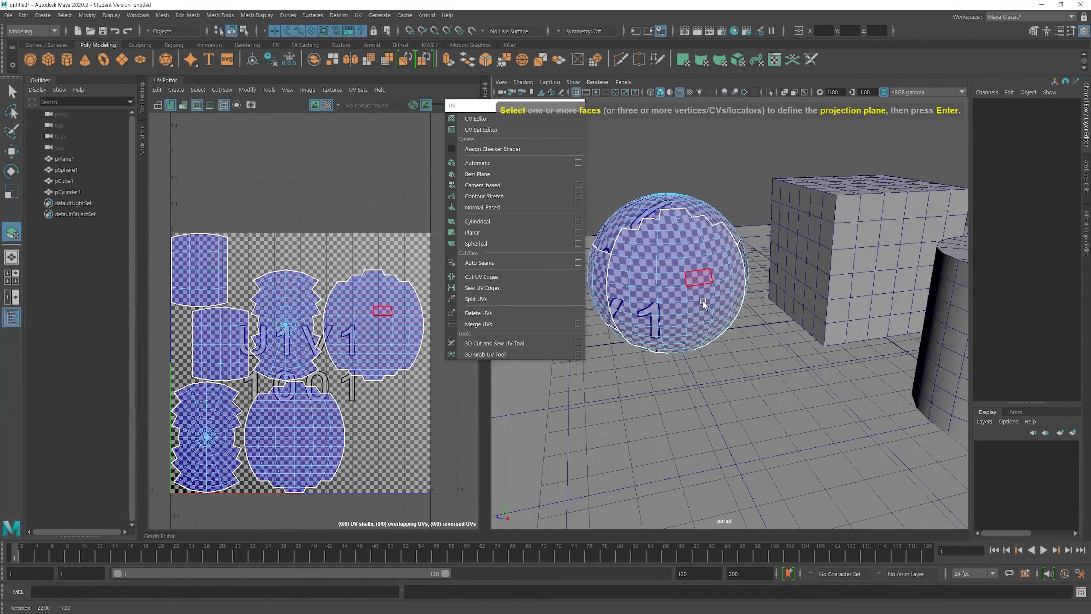
{"action": "left_click", "coordinate": [675, 269]}
{"action": "left_click", "coordinate": [693, 263]}
{"action": "left_click", "coordinate": [695, 277]}
{"action": "left_click", "coordinate": [675, 280]}
{"action": "left_click", "coordinate": [671, 294]}
{"action": "left_click", "coordinate": [696, 294]}
{"action": "left_click_drag", "start_coordinate": [730, 308], "coordinate": [705, 294], "text": "alt"}
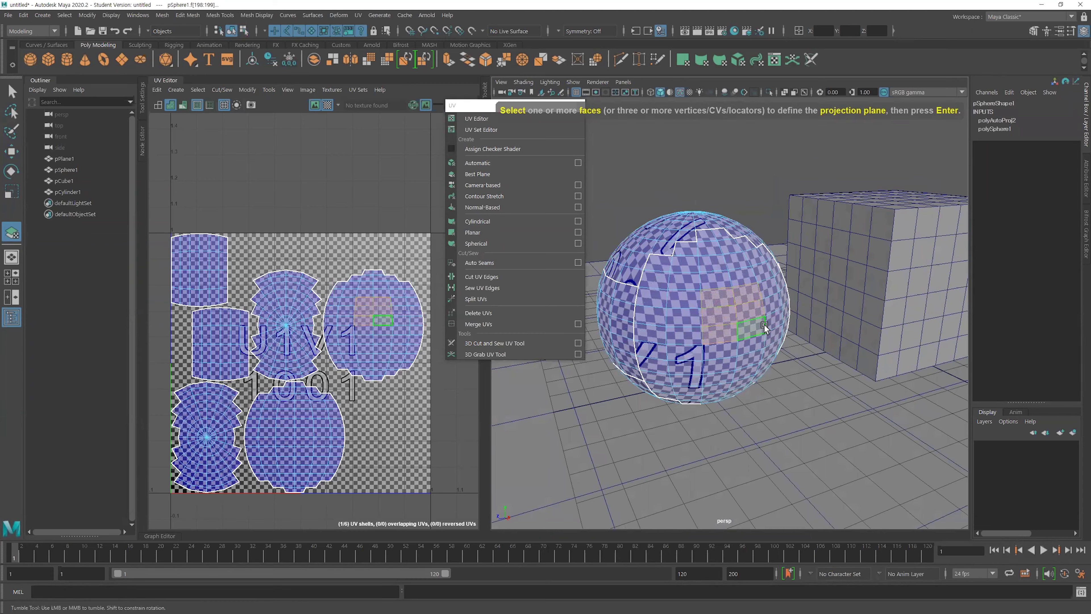
{"action": "key", "text": "Return"}
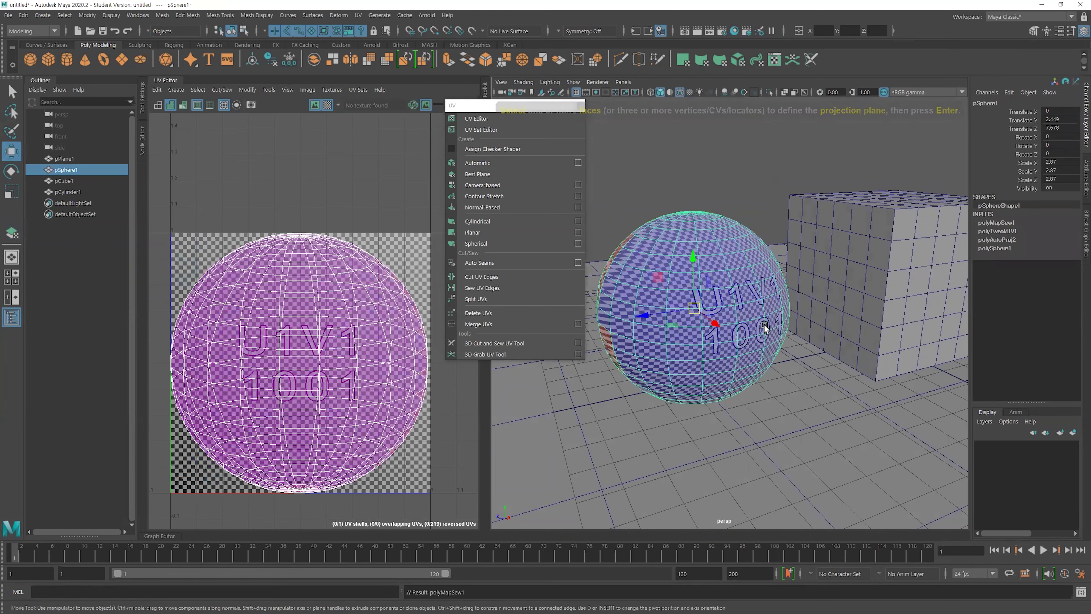
{"action": "left_click_drag", "start_coordinate": [788, 322], "coordinate": [744, 284], "text": "alt"}
{"action": "left_click_drag", "start_coordinate": [738, 329], "coordinate": [889, 374], "text": "alt"}
{"action": "left_click_drag", "start_coordinate": [748, 351], "coordinate": [614, 327], "text": "alt"}
Apply a Best Plane UV projection to the cylinder, using one face on its side to define the plane
{"action": "left_click", "coordinate": [835, 368]}
{"action": "left_click_drag", "start_coordinate": [835, 368], "coordinate": [777, 339], "text": "alt"}
{"action": "mouse_move", "coordinate": [778, 339]}
{"action": "right_mouse_down", "text": "alt"}
{"action": "mouse_move", "coordinate": [810, 341]}
{"action": "mouse_move", "coordinate": [795, 339]}
{"action": "right_mouse_up", "text": "alt"}
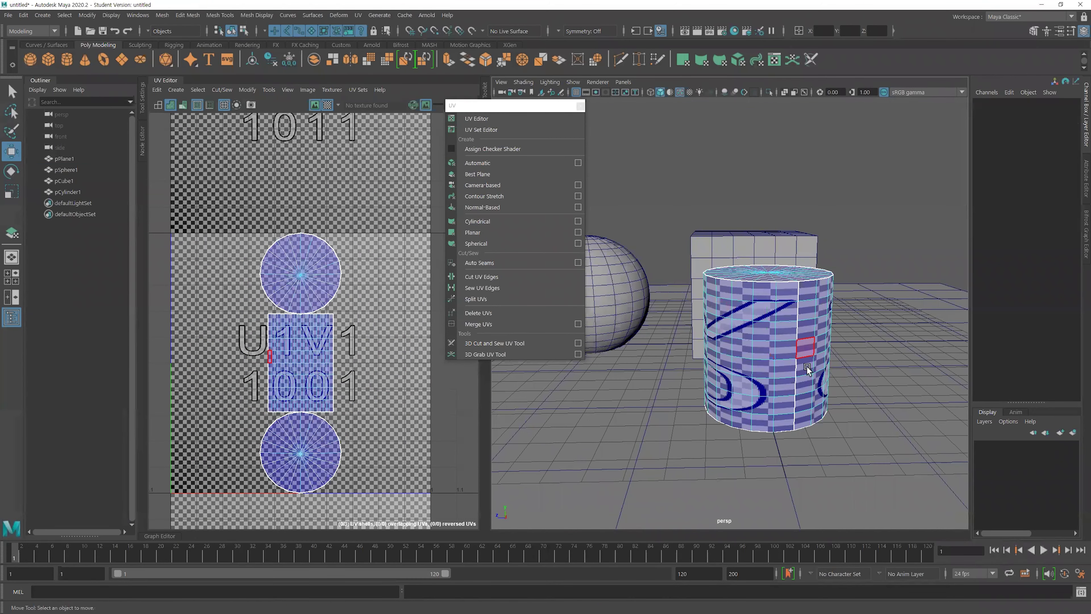
{"action": "left_click", "coordinate": [786, 353]}
{"action": "left_click_drag", "start_coordinate": [787, 353], "coordinate": [795, 340], "text": "alt"}
{"action": "key", "text": "F8"}
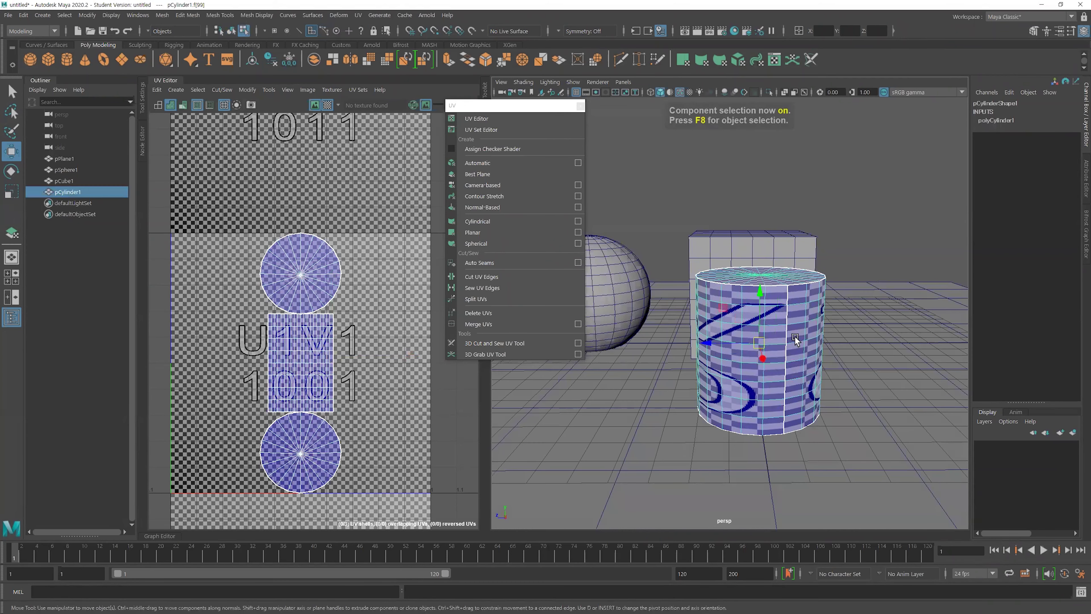
{"action": "left_click", "coordinate": [476, 174]}
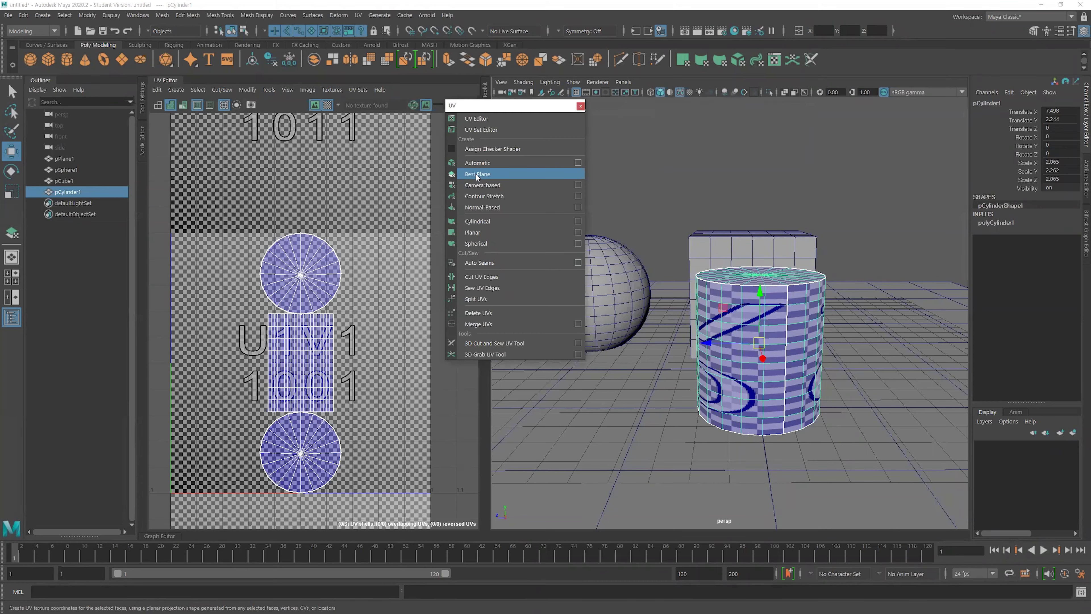
{"action": "left_click", "coordinate": [752, 371]}
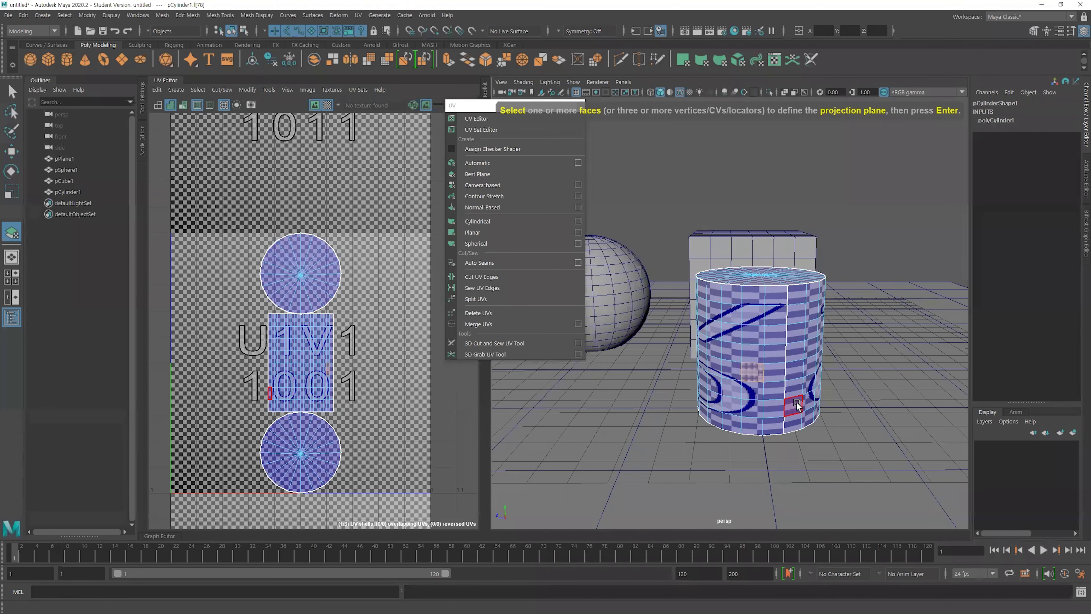
{"action": "key", "text": "Return"}
Review the projected checker pattern on the cylinder's side and top cap
{"action": "left_click_drag", "start_coordinate": [788, 416], "coordinate": [605, 468], "text": "alt"}
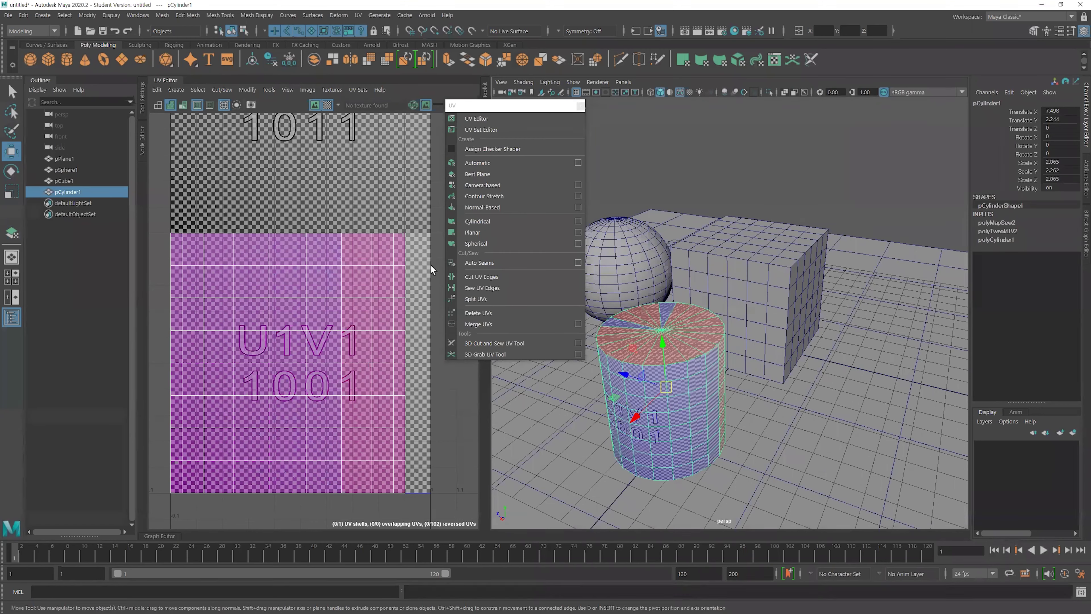
{"action": "left_click_drag", "start_coordinate": [759, 361], "coordinate": [781, 337], "text": "alt"}
{"action": "right_click_drag", "start_coordinate": [774, 335], "coordinate": [716, 324], "text": "alt"}
{"action": "middle_click_drag", "start_coordinate": [716, 324], "coordinate": [729, 315], "text": "alt"}
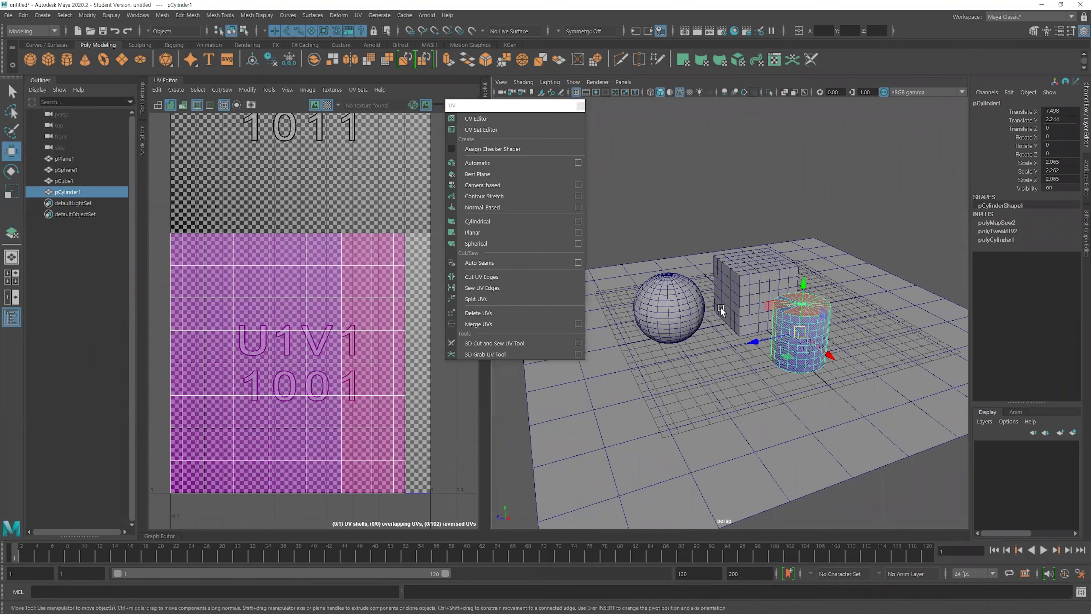
{"action": "right_click_drag", "start_coordinate": [720, 307], "coordinate": [821, 307], "text": "alt"}
{"action": "left_click_drag", "start_coordinate": [821, 308], "coordinate": [795, 339], "text": "alt"}
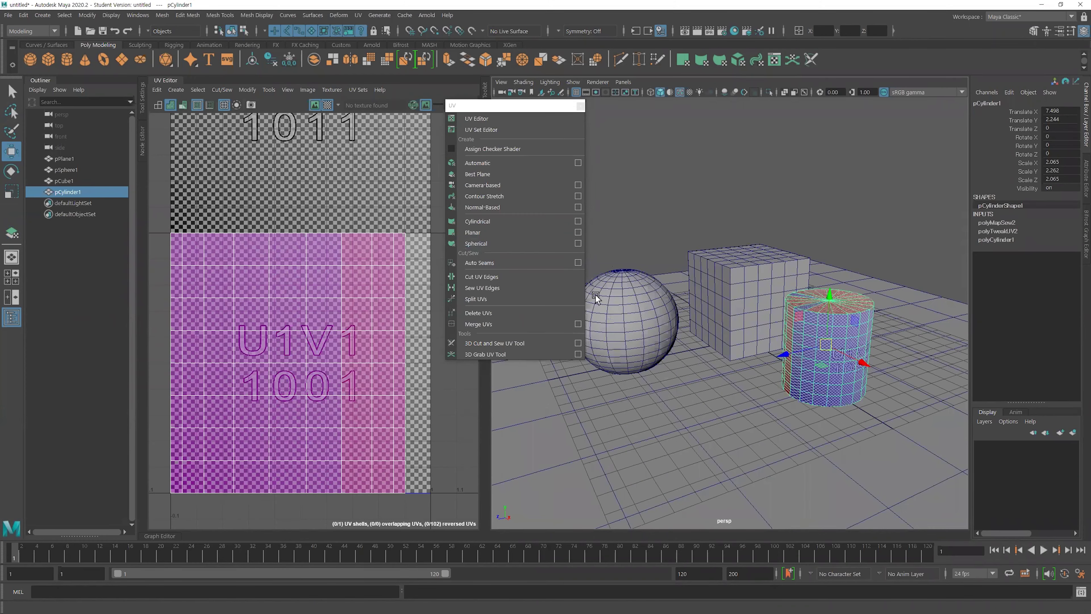
Apply a Camera-based UV projection to the cylinder from a nearly level view of its side
{"action": "left_click", "coordinate": [650, 313]}
{"action": "middle_click_drag", "start_coordinate": [650, 313], "coordinate": [694, 333], "text": "alt"}
{"action": "right_click_drag", "start_coordinate": [694, 333], "coordinate": [786, 337], "text": "alt"}
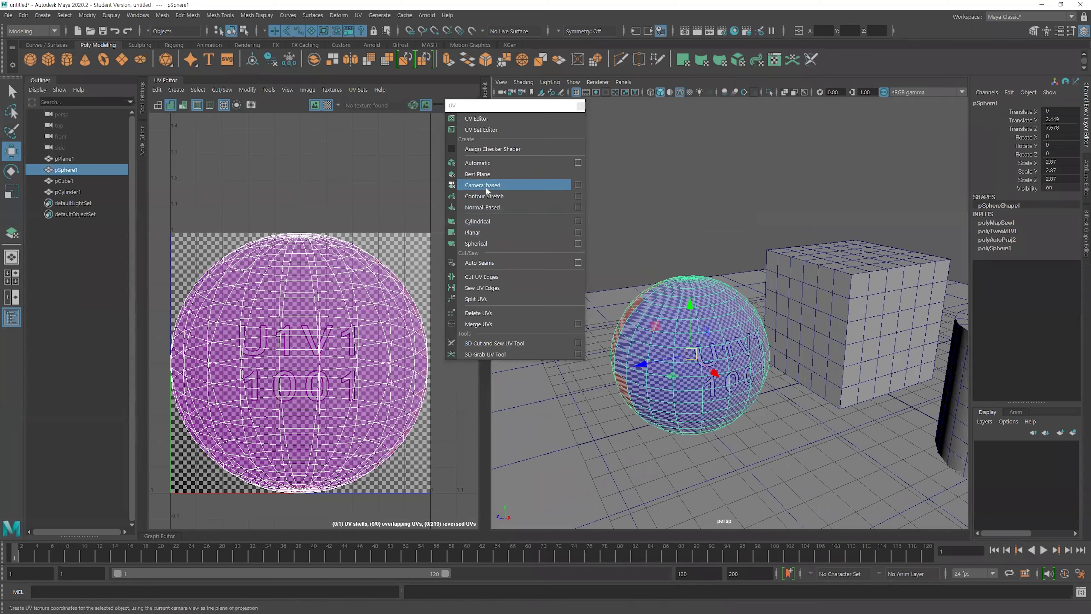
{"action": "left_click", "coordinate": [541, 233]}
{"action": "left_click_drag", "start_coordinate": [592, 241], "coordinate": [787, 353], "text": "alt"}
{"action": "left_click", "coordinate": [787, 349]}
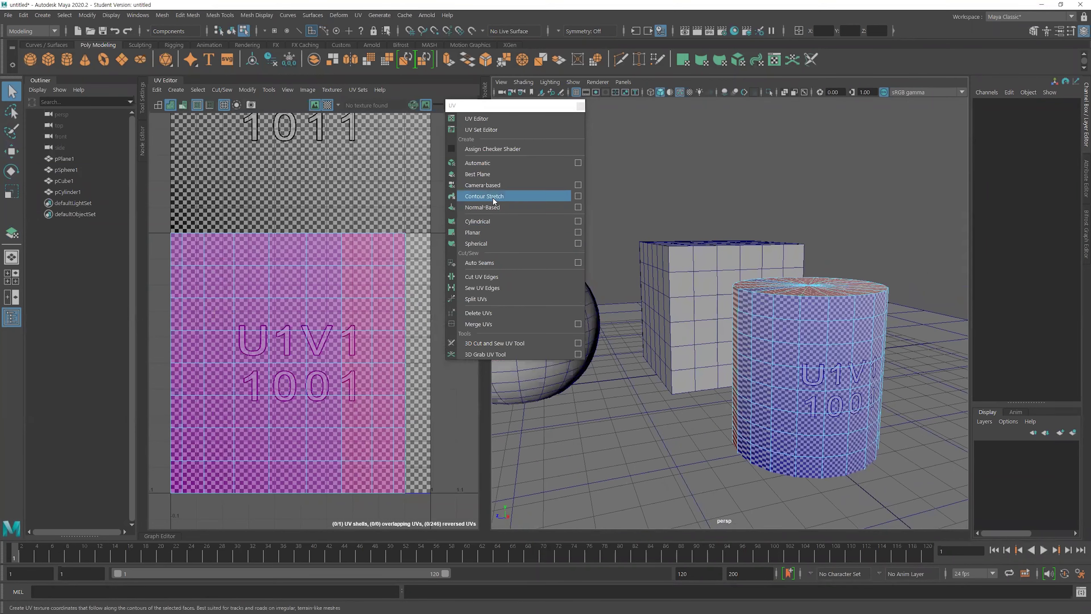
{"action": "left_click", "coordinate": [494, 185]}
{"action": "left_click", "coordinate": [836, 382]}
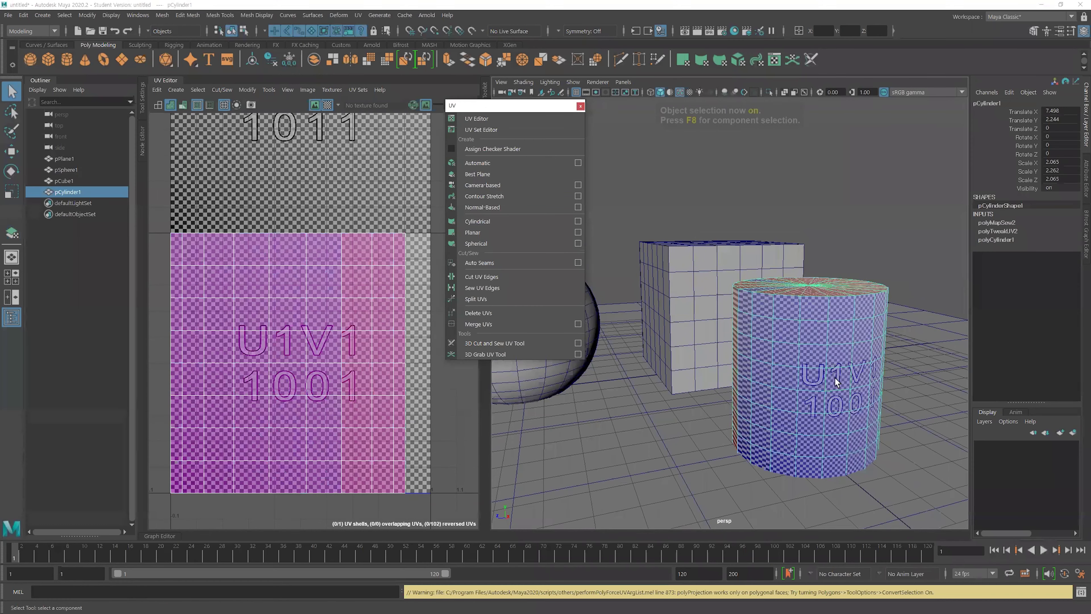
{"action": "left_click", "coordinate": [504, 186]}
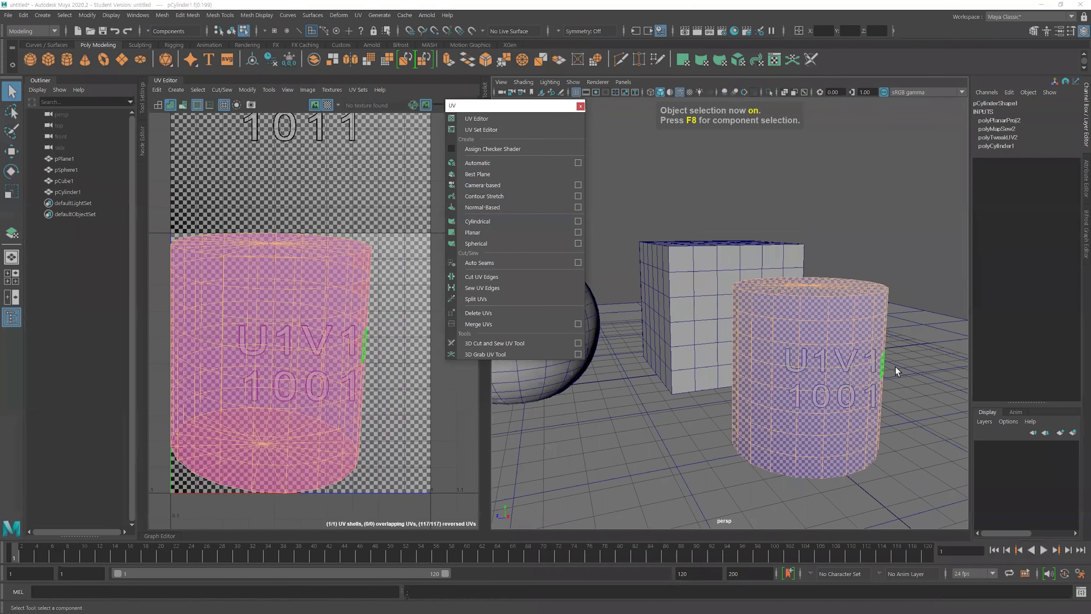
Reapply the Camera-based UV projection to the cylinder from a higher view that shows its top cap
{"action": "left_click_drag", "start_coordinate": [828, 377], "coordinate": [807, 393], "text": "alt"}
{"action": "middle_click_drag", "start_coordinate": [818, 384], "coordinate": [838, 312], "text": "alt"}
{"action": "right_click_drag", "start_coordinate": [837, 312], "coordinate": [854, 335], "text": "alt"}
{"action": "left_click", "coordinate": [494, 185]}
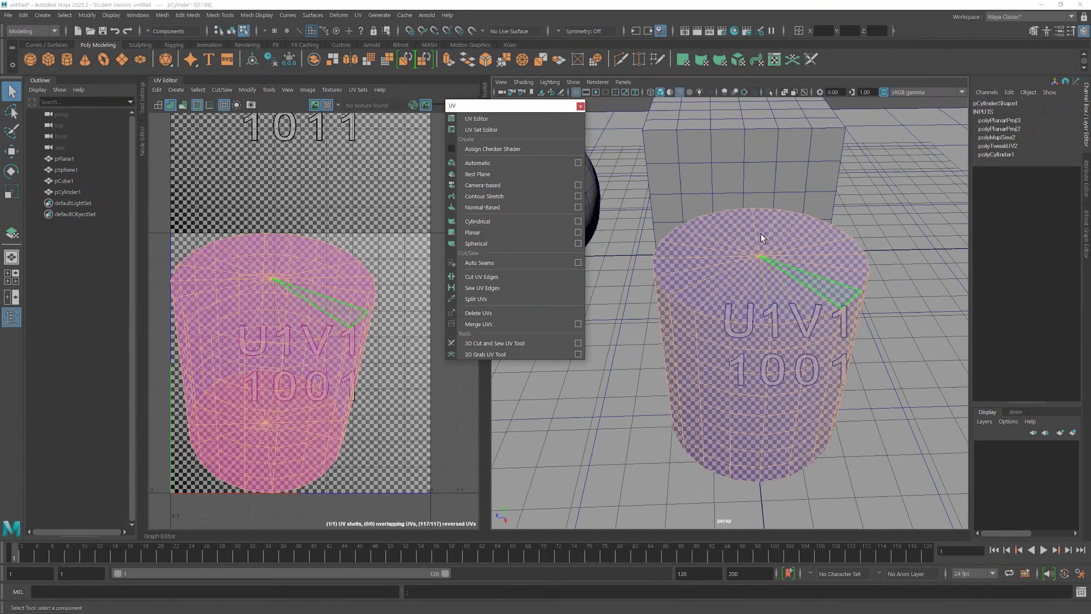
{"action": "right_click_drag", "start_coordinate": [759, 322], "coordinate": [738, 316], "text": "alt"}
{"action": "middle_click_drag", "start_coordinate": [762, 308], "coordinate": [748, 312], "text": "alt"}
{"action": "left_click_drag", "start_coordinate": [748, 312], "coordinate": [786, 307], "text": "alt"}
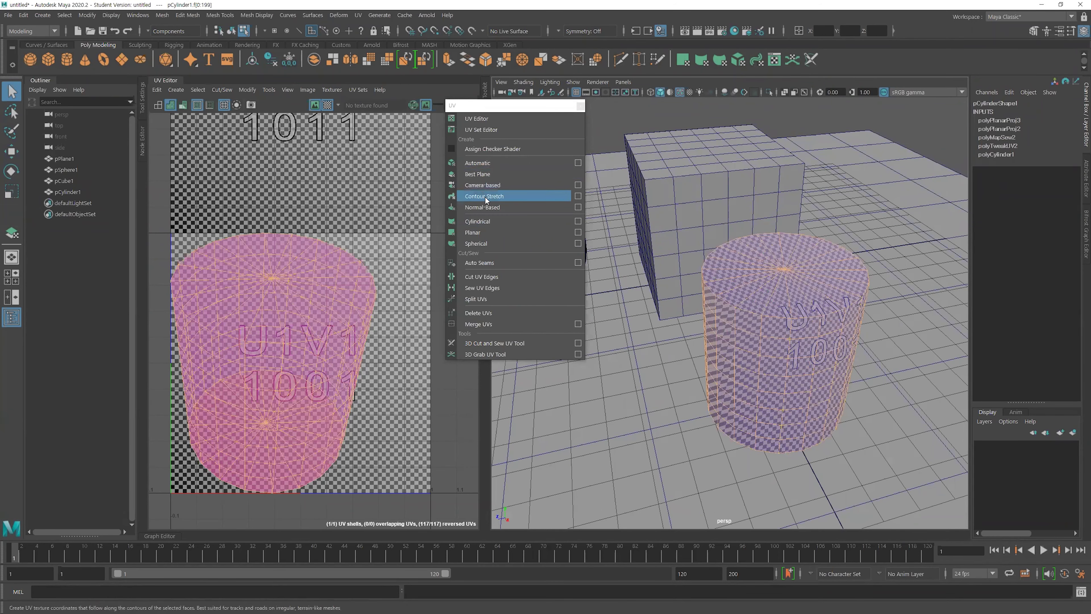
Apply a Normal-Based UV projection to the whole sphere
{"action": "middle_click_drag", "start_coordinate": [755, 292], "coordinate": [845, 314], "text": "alt"}
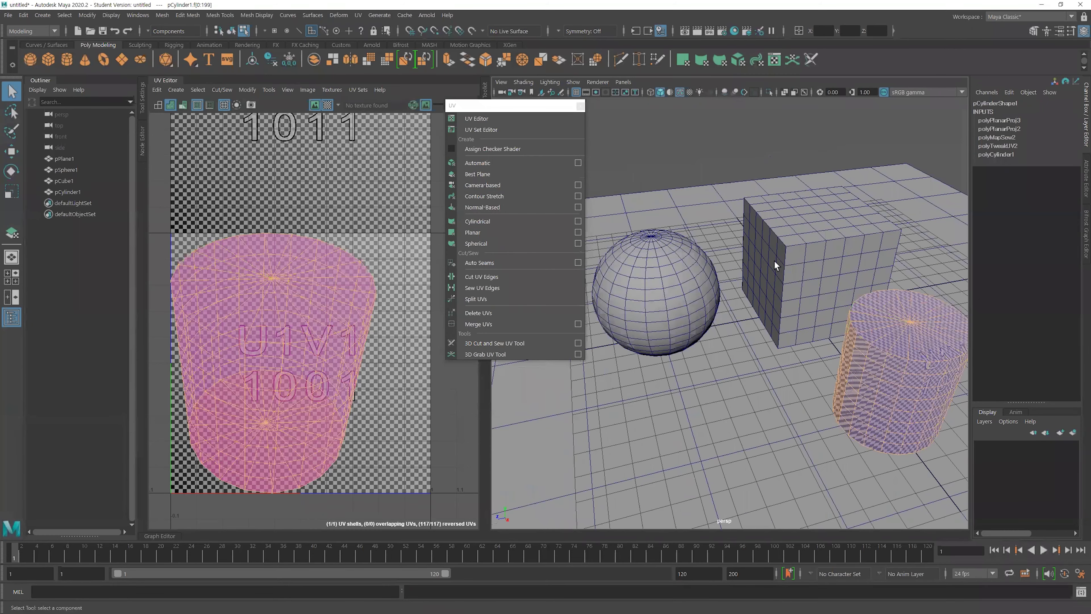
{"action": "middle_click_drag", "start_coordinate": [776, 300], "coordinate": [798, 302], "text": "alt"}
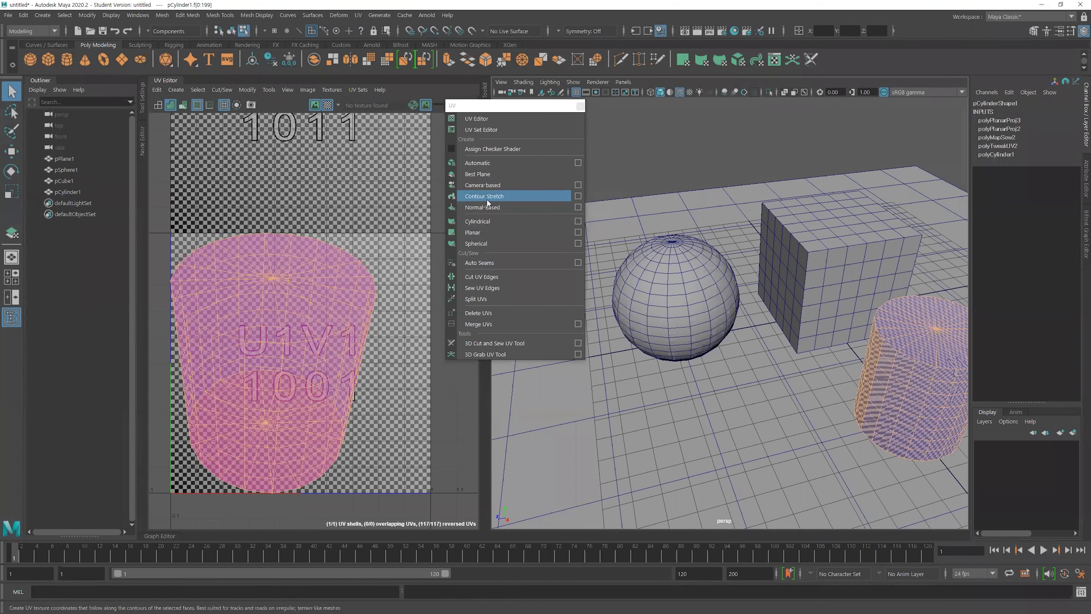
{"action": "mouse_move", "coordinate": [748, 327]}
{"action": "middle_mouse_down", "text": "alt"}
{"action": "mouse_move", "coordinate": [753, 347]}
{"action": "mouse_move", "coordinate": [762, 341]}
{"action": "middle_mouse_up", "text": "alt"}
{"action": "double_click", "coordinate": [724, 335]}
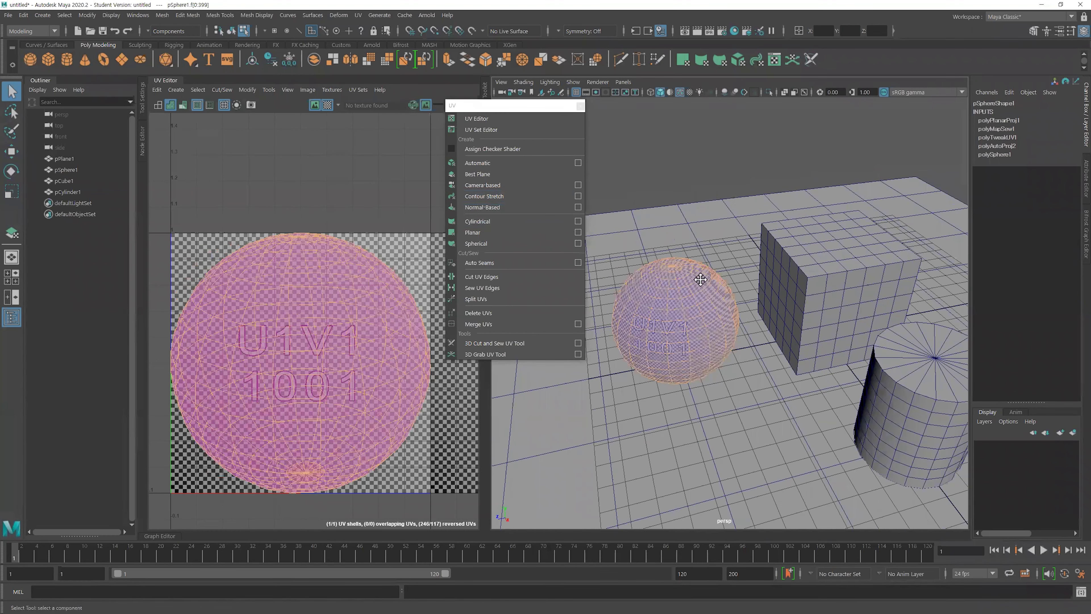
{"action": "middle_click_drag", "start_coordinate": [699, 280], "coordinate": [708, 284], "text": "alt"}
{"action": "key", "text": "F8"}
{"action": "key", "text": "f"}
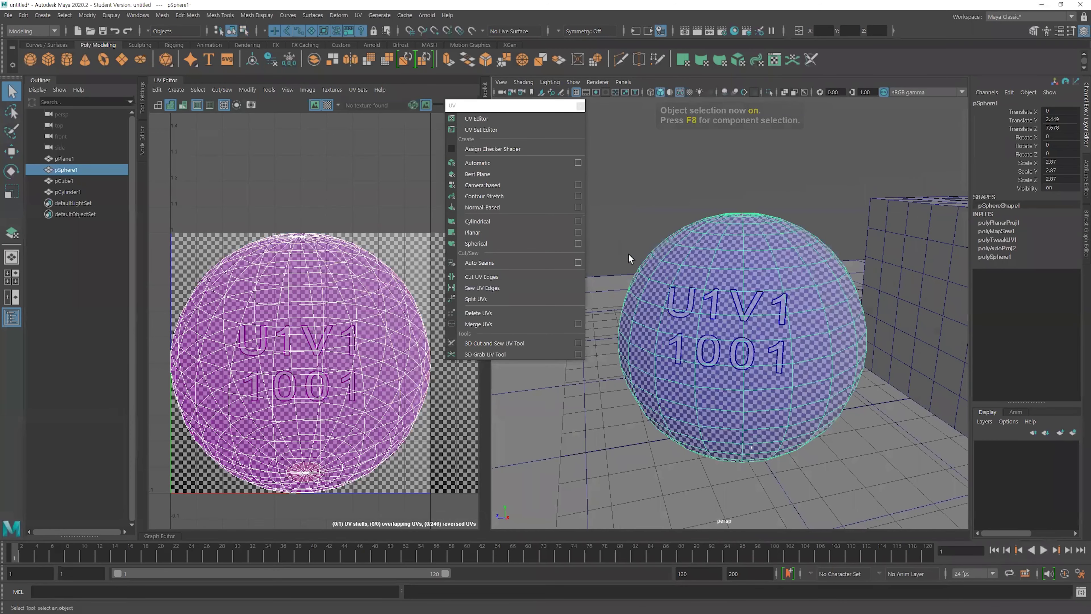
{"action": "right_click_drag", "start_coordinate": [792, 315], "coordinate": [699, 314], "text": "alt"}
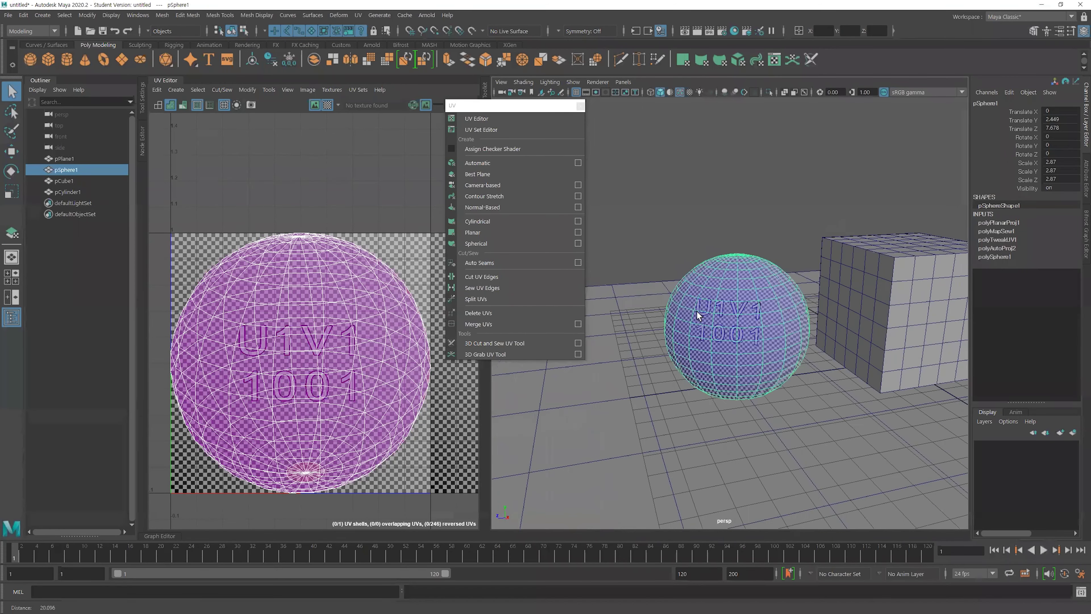
{"action": "middle_click_drag", "start_coordinate": [713, 301], "coordinate": [704, 298], "text": "alt"}
{"action": "left_click", "coordinate": [490, 207]}
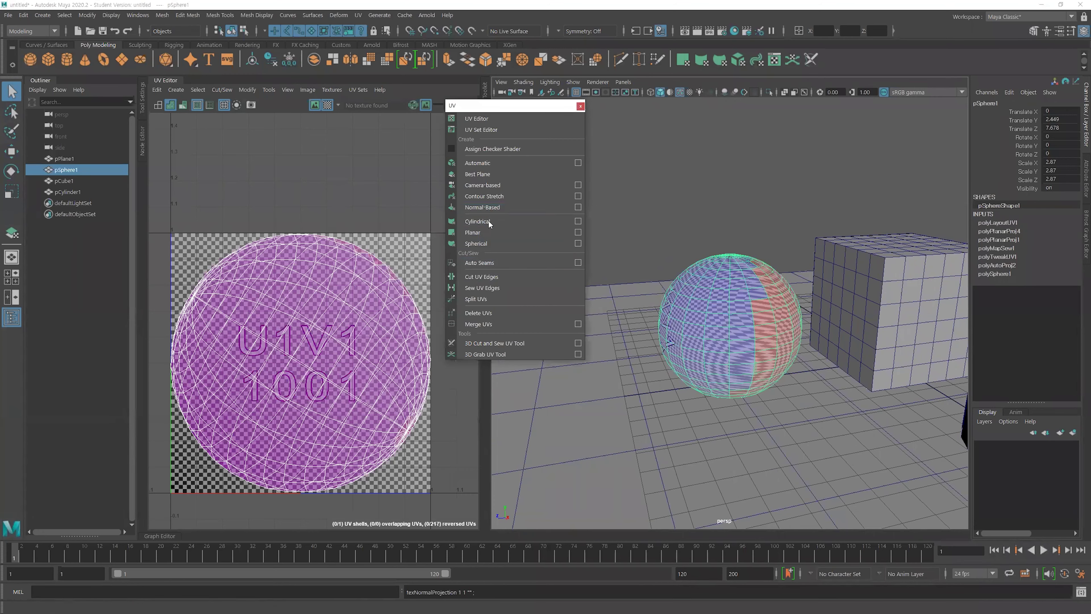
Apply a Normal-Based UV projection to the whole cube and check its sides and top
{"action": "left_click_drag", "start_coordinate": [780, 338], "coordinate": [759, 235], "text": "alt"}
{"action": "left_click", "coordinate": [756, 232]}
{"action": "key", "text": "F11"}
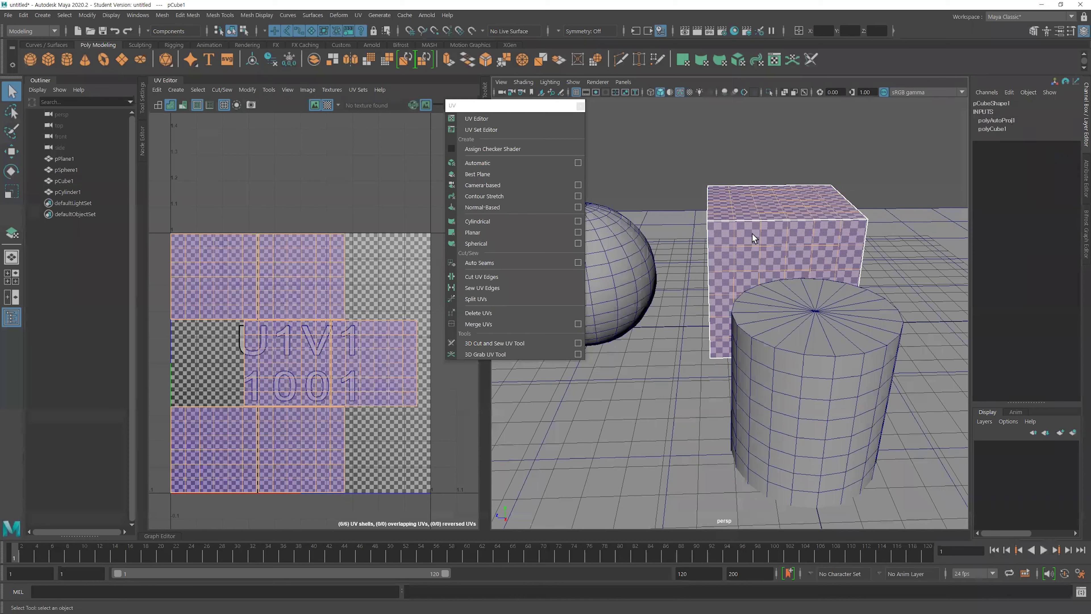
{"action": "key", "text": "F8"}
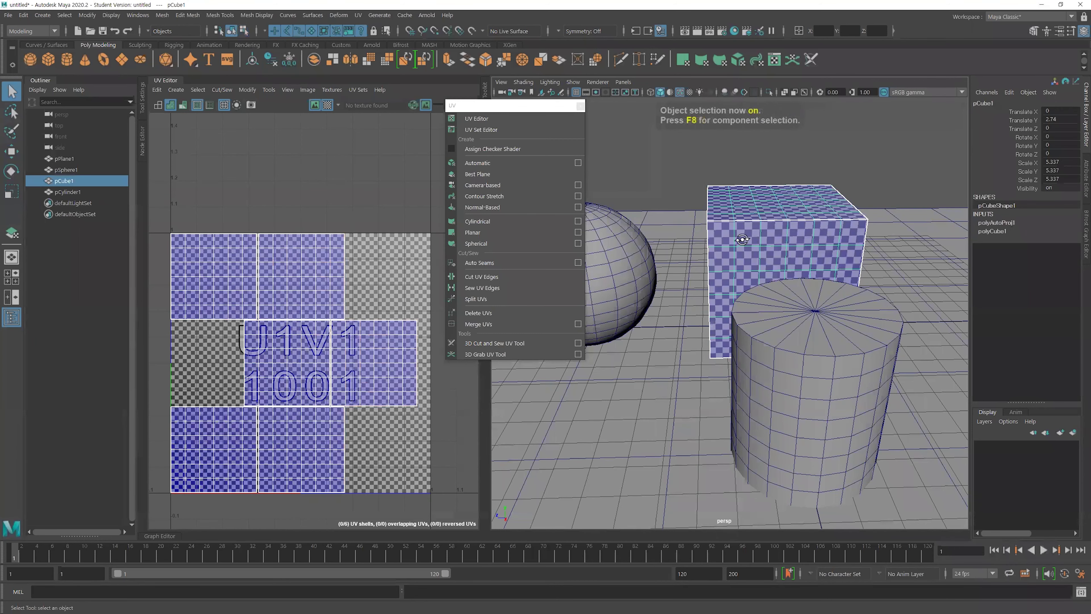
{"action": "left_click_drag", "start_coordinate": [742, 240], "coordinate": [782, 241], "text": "alt"}
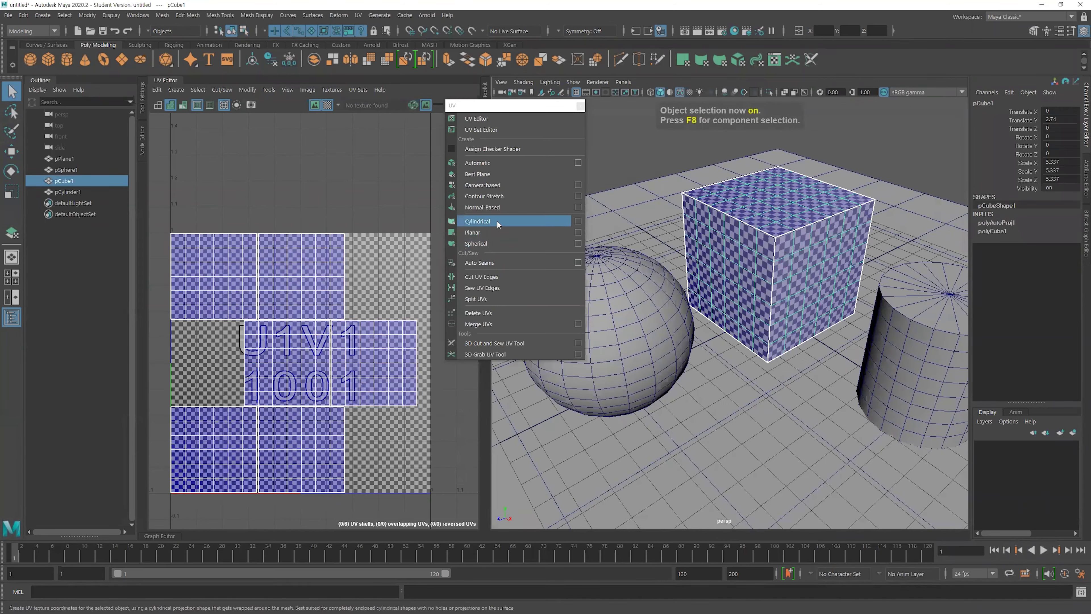
{"action": "left_click", "coordinate": [498, 208]}
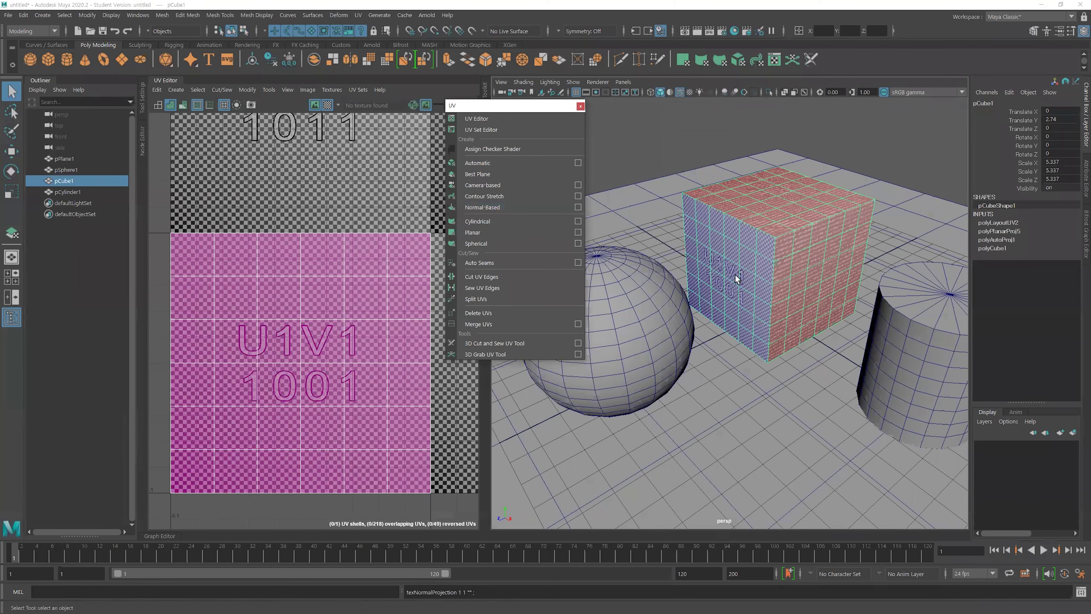
{"action": "left_click_drag", "start_coordinate": [827, 223], "coordinate": [793, 240], "text": "alt"}
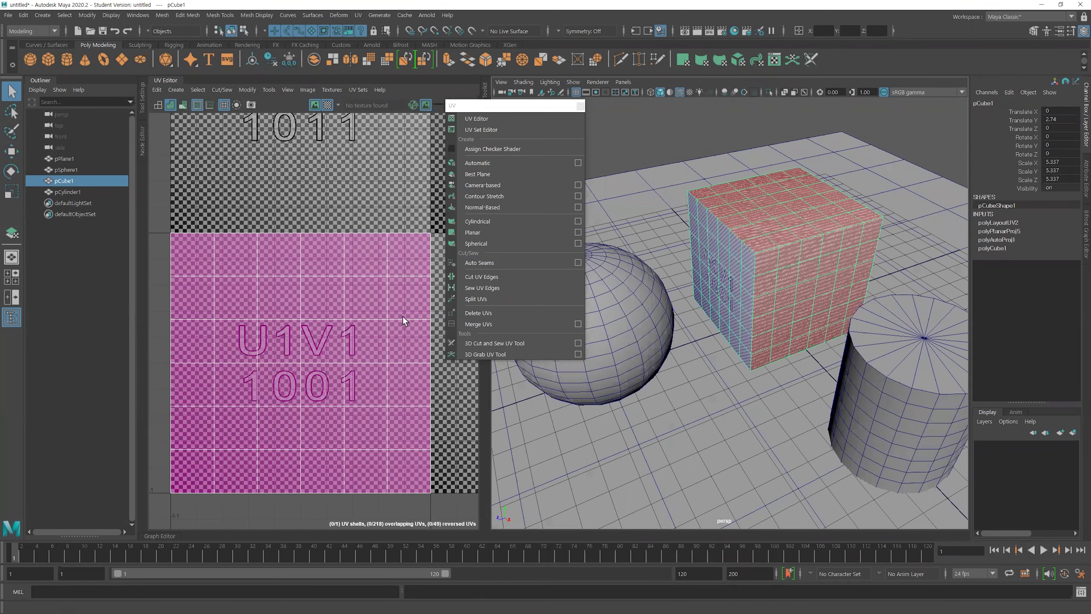
Apply a Normal-Based UV projection to the whole cylinder and check its top cap
{"action": "middle_click_drag", "start_coordinate": [855, 377], "coordinate": [684, 297], "text": "alt"}
{"action": "left_click", "coordinate": [758, 322]}
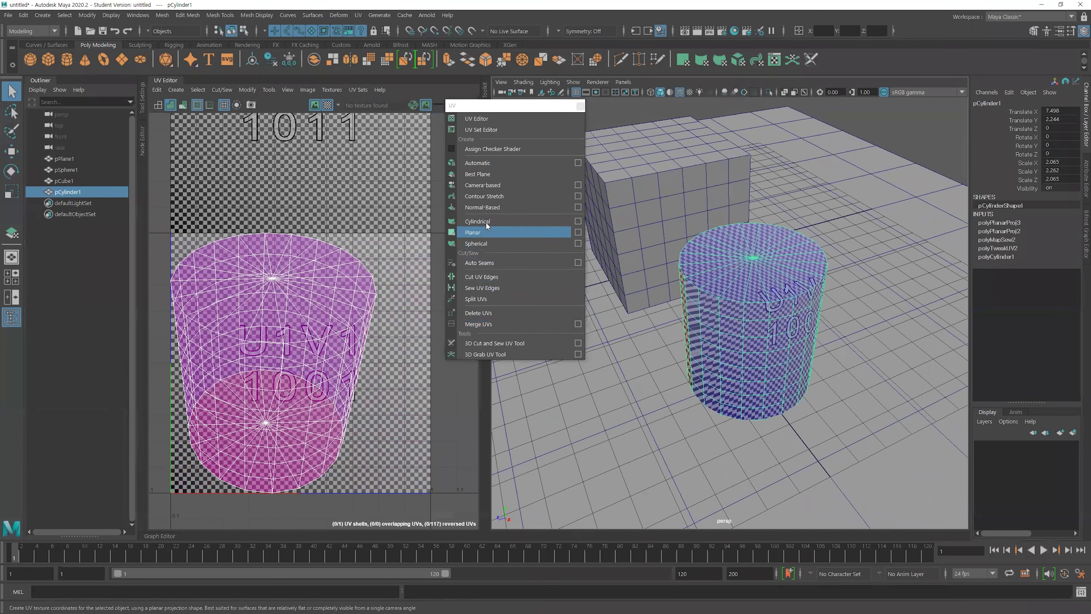
{"action": "left_click", "coordinate": [488, 207]}
{"action": "left_click_drag", "start_coordinate": [804, 325], "coordinate": [745, 348], "text": "alt"}
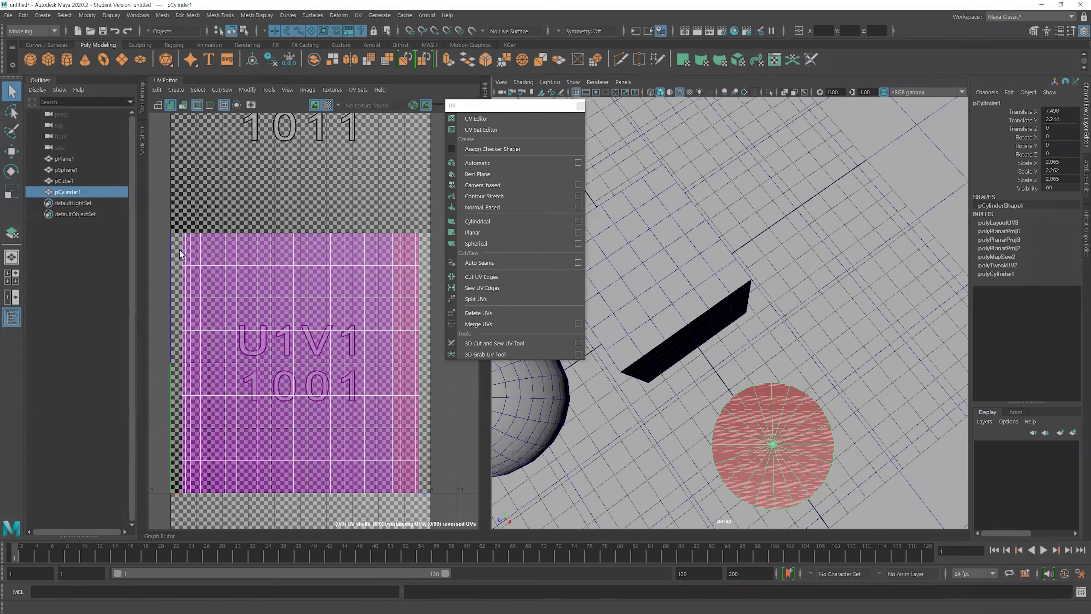
Apply a Normal-Based UV projection to only the three middle rows of faces around the cylinder's side
{"action": "left_click_drag", "start_coordinate": [855, 431], "coordinate": [765, 340], "text": "alt"}
{"action": "right_click_drag", "start_coordinate": [765, 300], "coordinate": [766, 336]}
{"action": "left_click", "coordinate": [756, 348]}
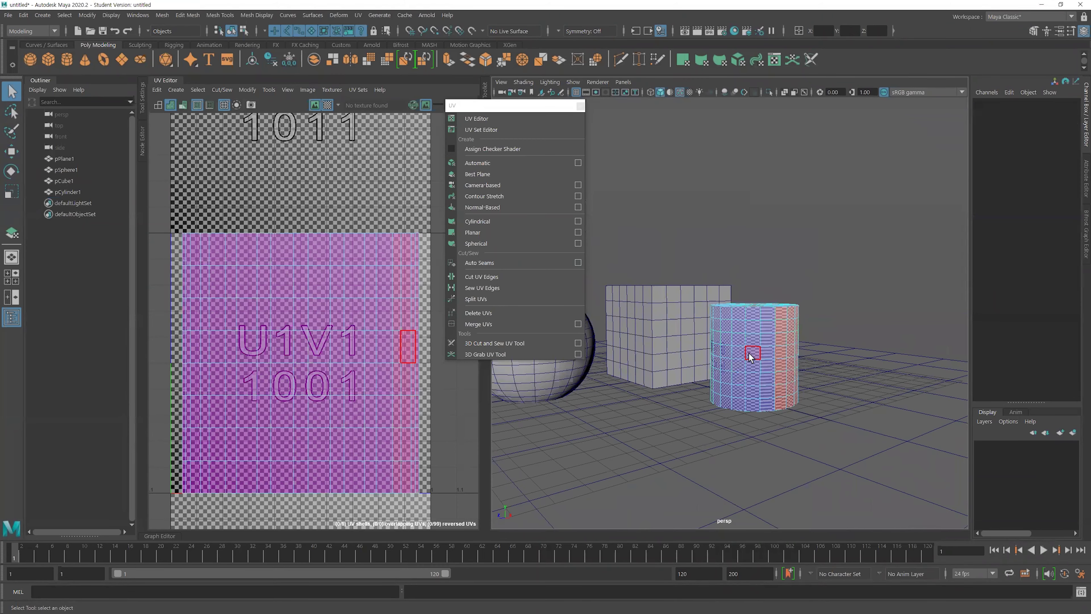
{"action": "double_click", "coordinate": [771, 354], "text": "shift"}
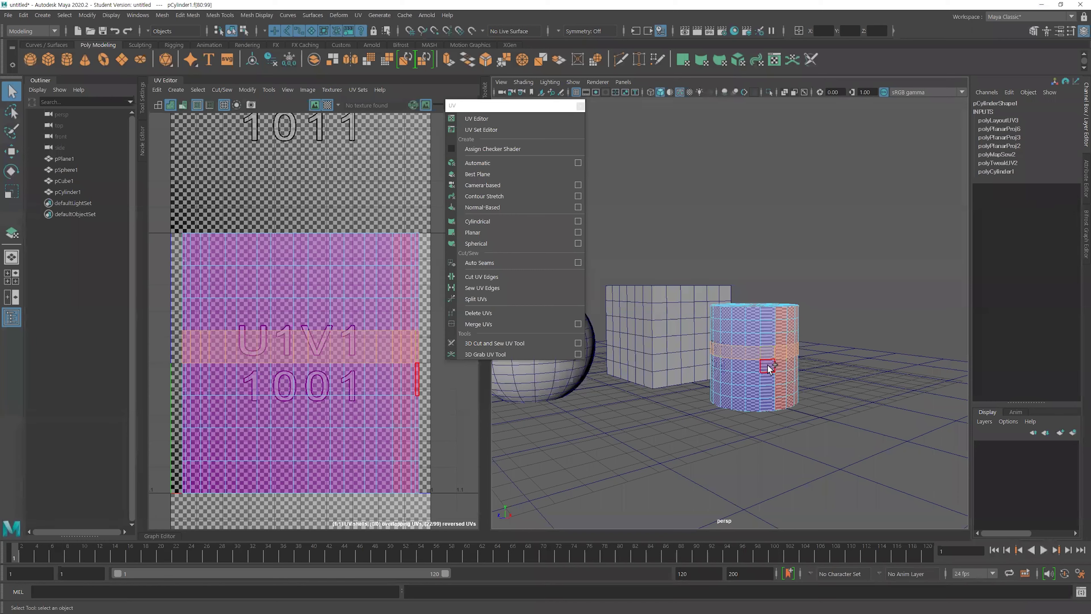
{"action": "key", "text": "shift+period"}
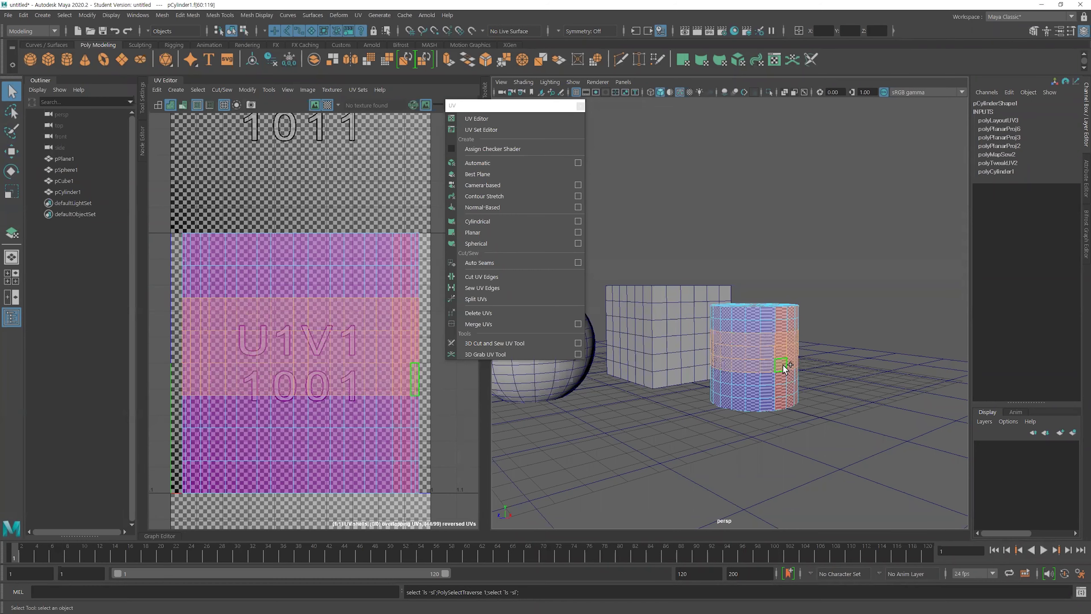
{"action": "left_click_drag", "start_coordinate": [748, 385], "coordinate": [610, 320], "text": "alt"}
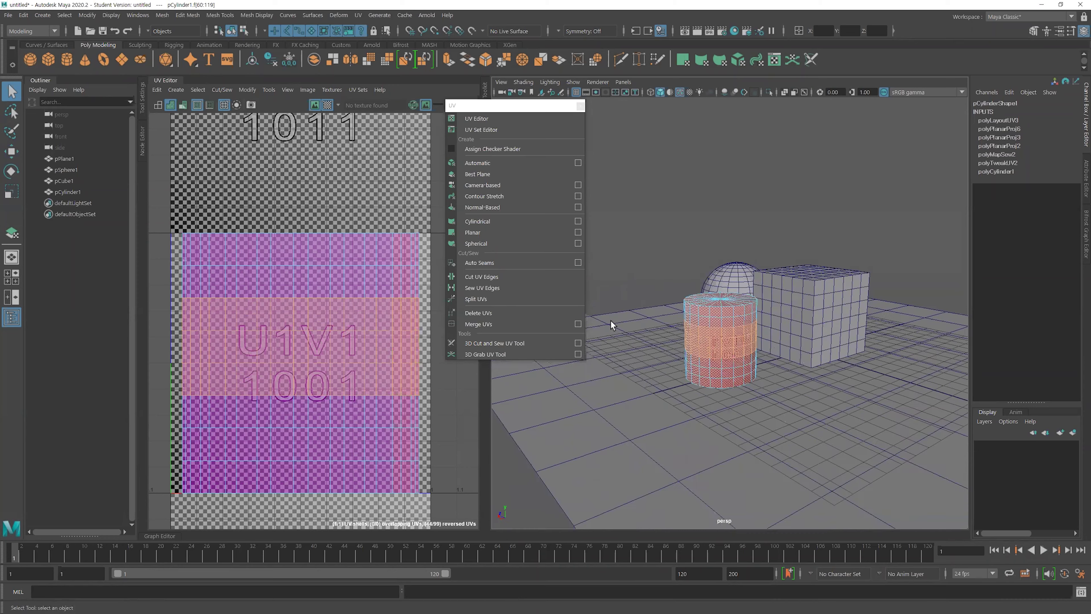
{"action": "left_click", "coordinate": [501, 207]}
{"action": "scroll", "coordinate": [326, 335], "scroll_direction": "down", "scroll_amount": 2}
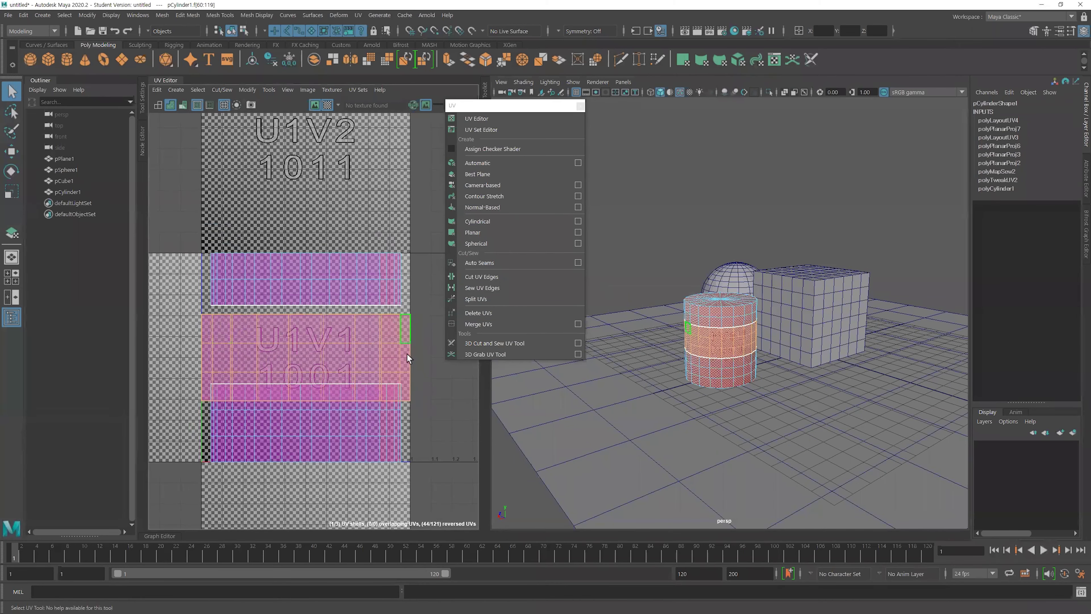
Examine the cylinder's separated middle band and the cube's normal-based checker pattern from several angles
{"action": "left_click_drag", "start_coordinate": [723, 353], "coordinate": [748, 337], "text": "alt"}
{"action": "middle_click_drag", "start_coordinate": [748, 337], "coordinate": [765, 335], "text": "alt"}
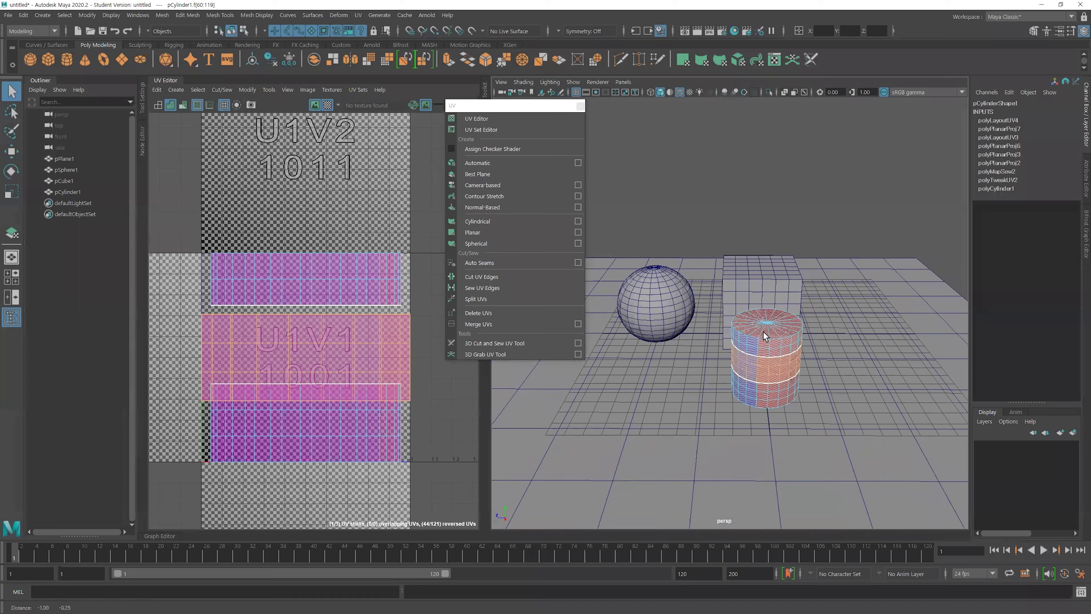
{"action": "scroll", "coordinate": [774, 349], "scroll_direction": "up", "scroll_amount": 4}
{"action": "scroll", "coordinate": [773, 348], "scroll_direction": "down", "scroll_amount": 4}
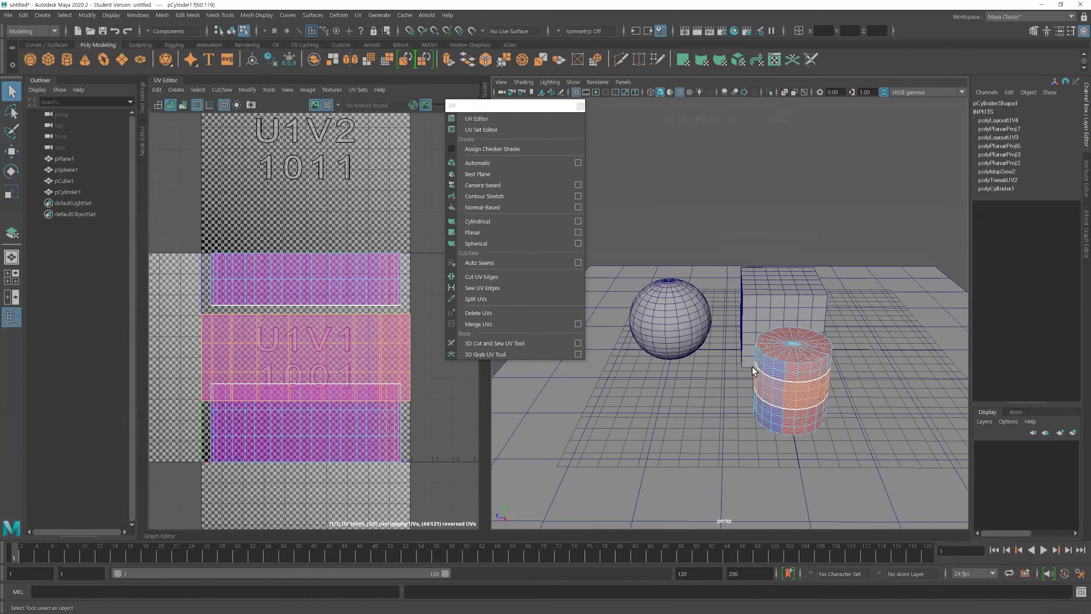
{"action": "key", "text": "F8"}
{"action": "left_click_drag", "start_coordinate": [754, 365], "coordinate": [771, 367], "text": "alt"}
{"action": "middle_click_drag", "start_coordinate": [724, 347], "coordinate": [757, 353], "text": "alt"}
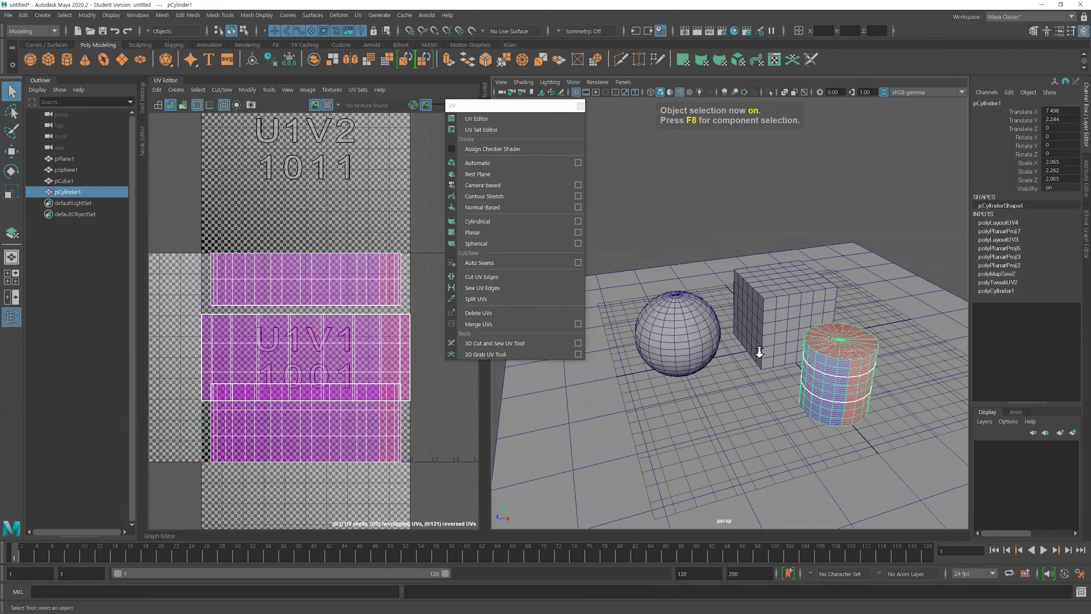
{"action": "right_click_drag", "start_coordinate": [757, 354], "coordinate": [810, 363], "text": "alt"}
{"action": "left_click", "coordinate": [820, 311]}
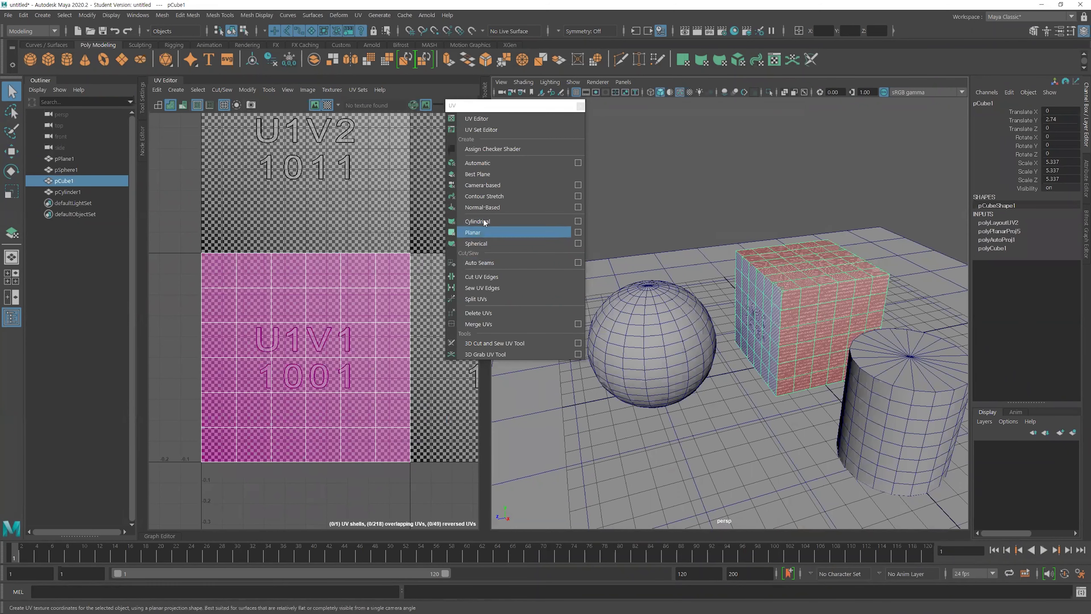
{"action": "scroll", "coordinate": [761, 328], "scroll_direction": "down", "scroll_amount": 2}
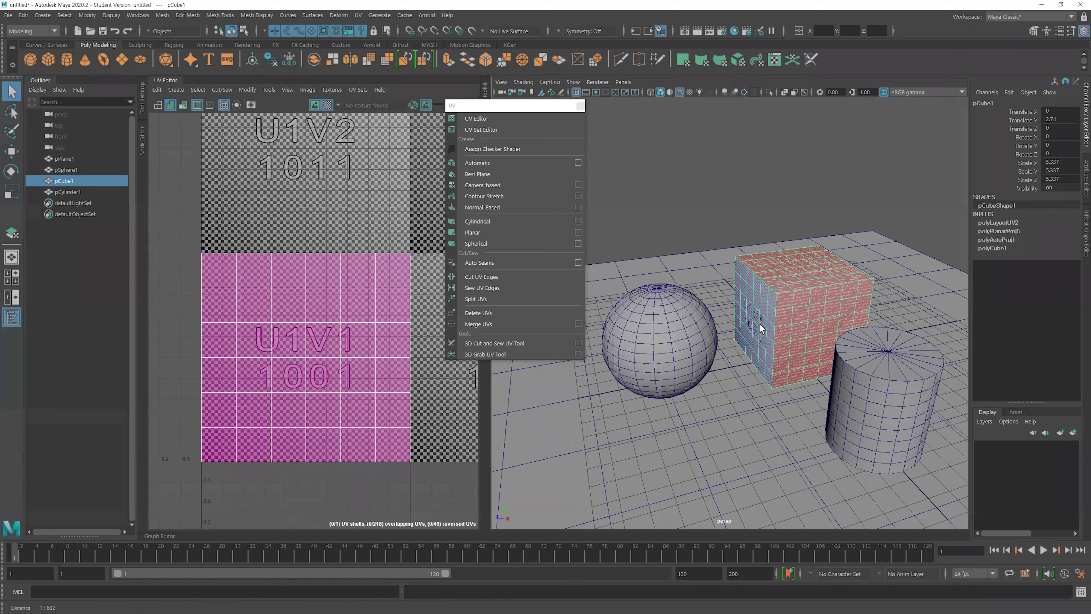
{"action": "key", "text": "F8"}
{"action": "key", "text": "F8"}
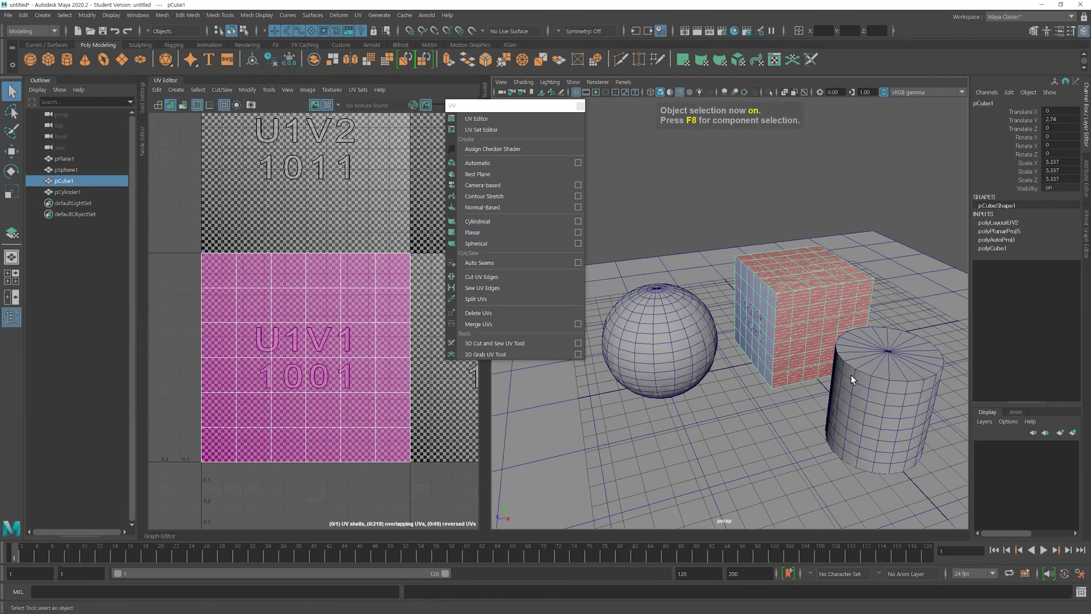
{"action": "middle_click_drag", "start_coordinate": [850, 375], "coordinate": [785, 359], "text": "alt"}
{"action": "left_click_drag", "start_coordinate": [785, 359], "coordinate": [801, 374], "text": "alt"}
Apply a Cylindrical UV projection to the whole cylinder and check the checker pattern around its side and top cap
{"action": "left_click", "coordinate": [819, 364]}
{"action": "middle_click_drag", "start_coordinate": [802, 375], "coordinate": [747, 399], "text": "alt"}
{"action": "scroll", "coordinate": [844, 327], "scroll_direction": "up", "scroll_amount": 4}
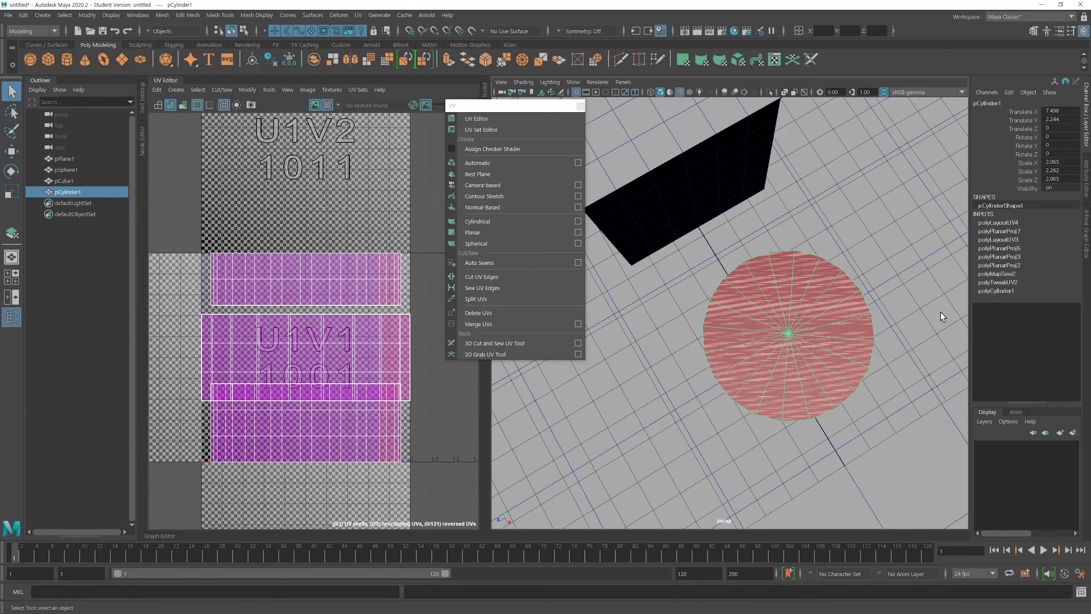
{"action": "scroll", "coordinate": [806, 249], "scroll_direction": "down", "scroll_amount": 2}
{"action": "left_click_drag", "start_coordinate": [806, 248], "coordinate": [760, 378], "text": "alt"}
{"action": "scroll", "coordinate": [778, 355], "scroll_direction": "up", "scroll_amount": 3}
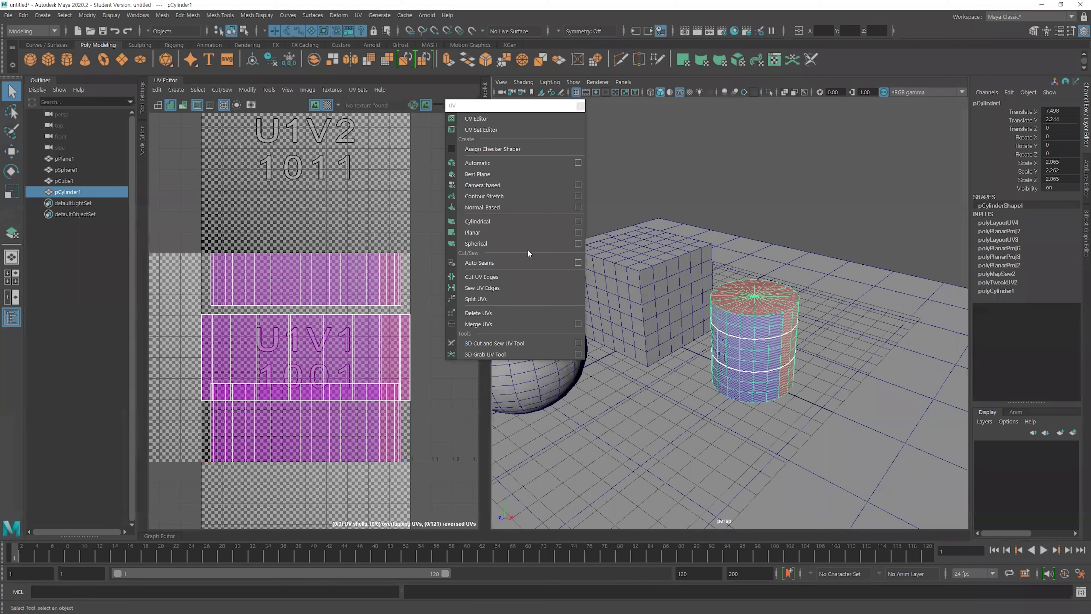
{"action": "left_click", "coordinate": [516, 222]}
{"action": "scroll", "coordinate": [371, 358], "scroll_direction": "down", "scroll_amount": 3}
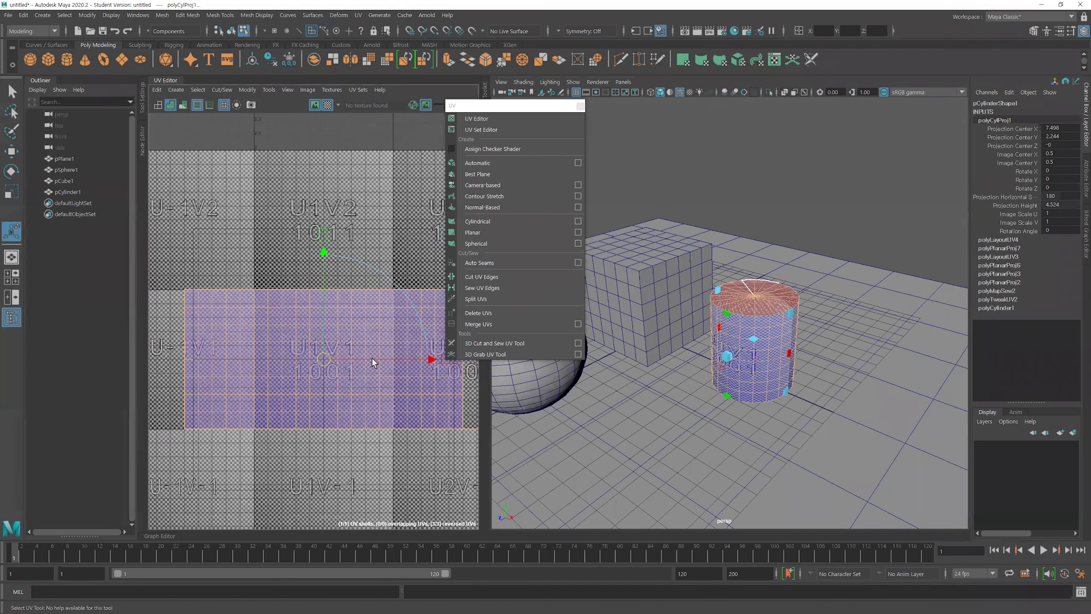
{"action": "left_click_drag", "start_coordinate": [718, 361], "coordinate": [702, 310], "text": "alt"}
{"action": "left_click_drag", "start_coordinate": [888, 309], "coordinate": [729, 348], "text": "alt"}
{"action": "scroll", "coordinate": [729, 347], "scroll_direction": "up", "scroll_amount": 8}
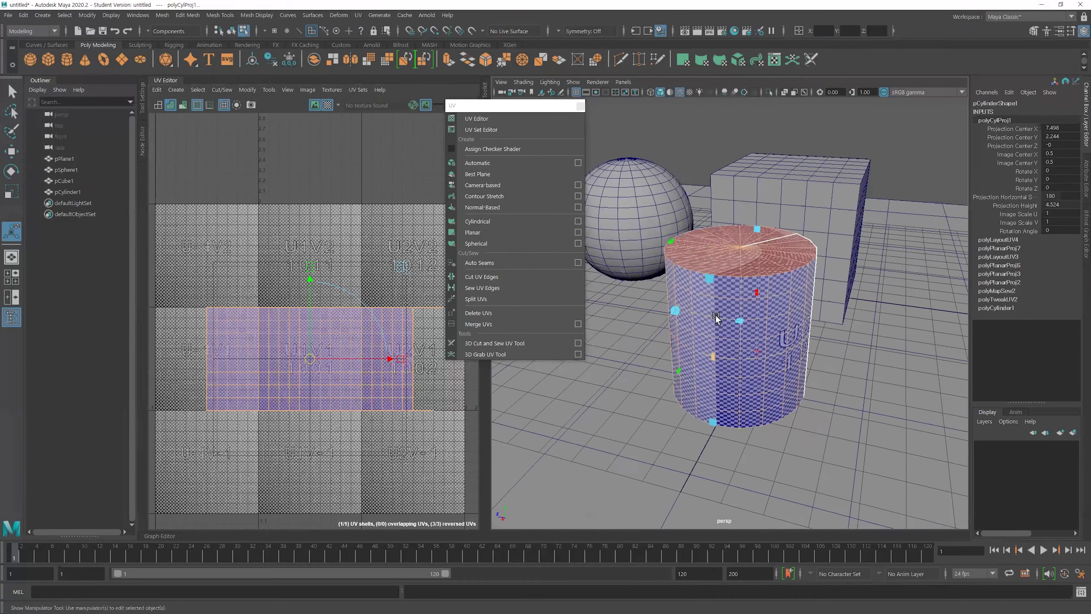
{"action": "left_click_drag", "start_coordinate": [775, 404], "coordinate": [691, 389], "text": "alt"}
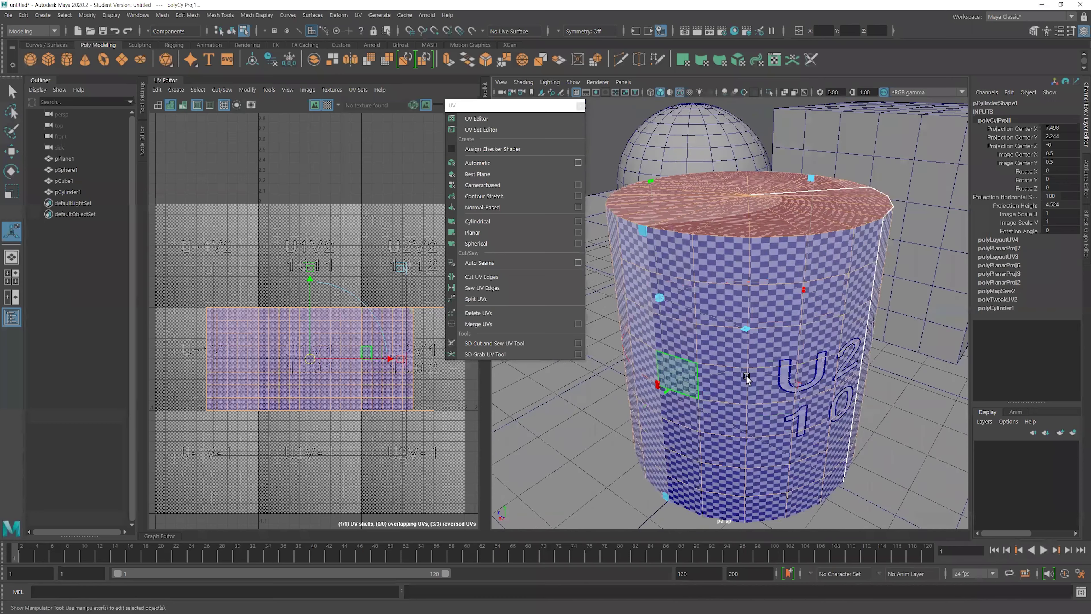
Widen the horizontal sweep of the cylinder's Cylindrical projection to about 281 degrees
{"action": "scroll", "coordinate": [748, 380], "scroll_direction": "down", "scroll_amount": 6}
{"action": "left_click_drag", "start_coordinate": [749, 351], "coordinate": [821, 374]}
{"action": "left_click_drag", "start_coordinate": [708, 351], "coordinate": [748, 356], "text": "alt"}
Apply a Spherical UV projection to the whole sphere and widen its horizontal sweep to about 247 degrees
{"action": "left_click", "coordinate": [655, 336]}
{"action": "middle_click_drag", "start_coordinate": [658, 312], "coordinate": [695, 321], "text": "alt"}
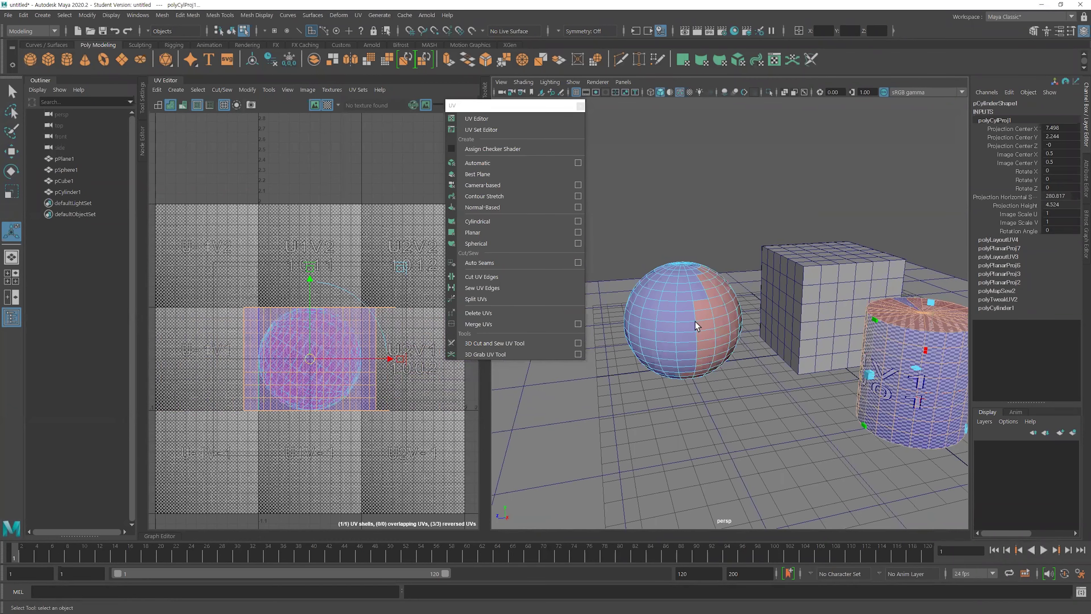
{"action": "key", "text": "F8"}
{"action": "left_click", "coordinate": [486, 244]}
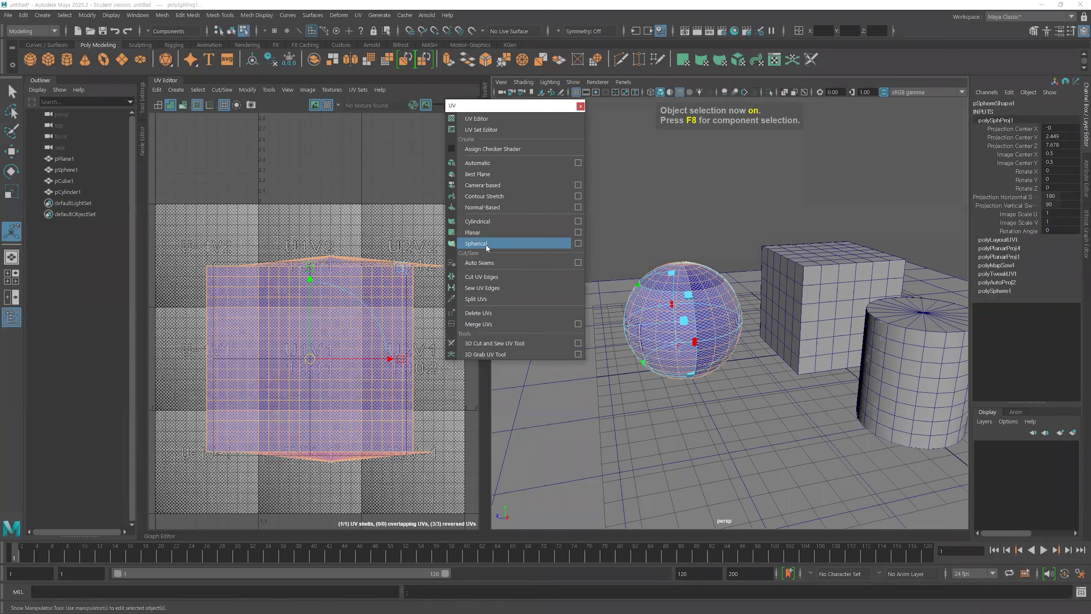
{"action": "mouse_move", "coordinate": [694, 323]}
{"action": "left_mouse_down", "text": "alt"}
{"action": "mouse_move", "coordinate": [704, 328]}
{"action": "mouse_move", "coordinate": [695, 329]}
{"action": "left_mouse_up", "text": "alt"}
{"action": "left_click_drag", "start_coordinate": [688, 327], "coordinate": [710, 312]}
Apply a Planar UV projection from the Y axis to the whole cube
{"action": "middle_click_drag", "start_coordinate": [824, 270], "coordinate": [830, 283], "text": "alt"}
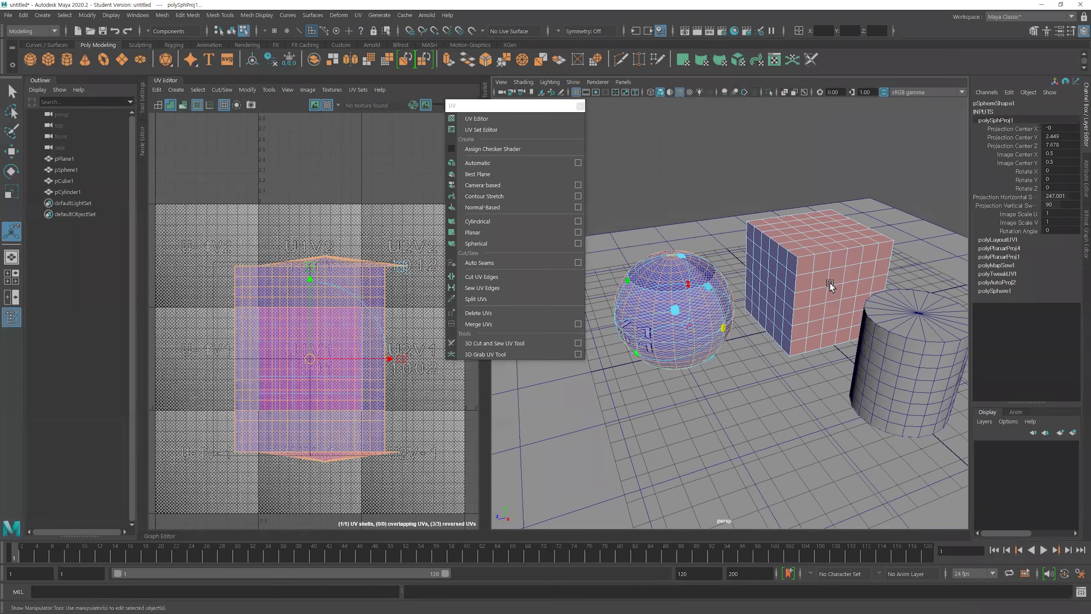
{"action": "left_click", "coordinate": [830, 286]}
{"action": "key", "text": "F8"}
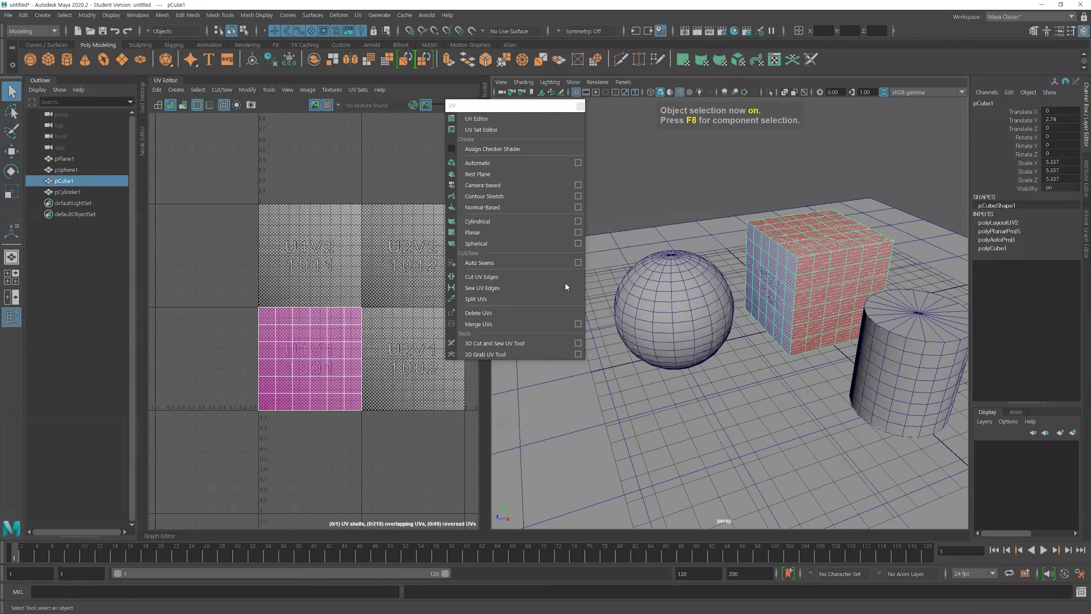
{"action": "left_click", "coordinate": [495, 232]}
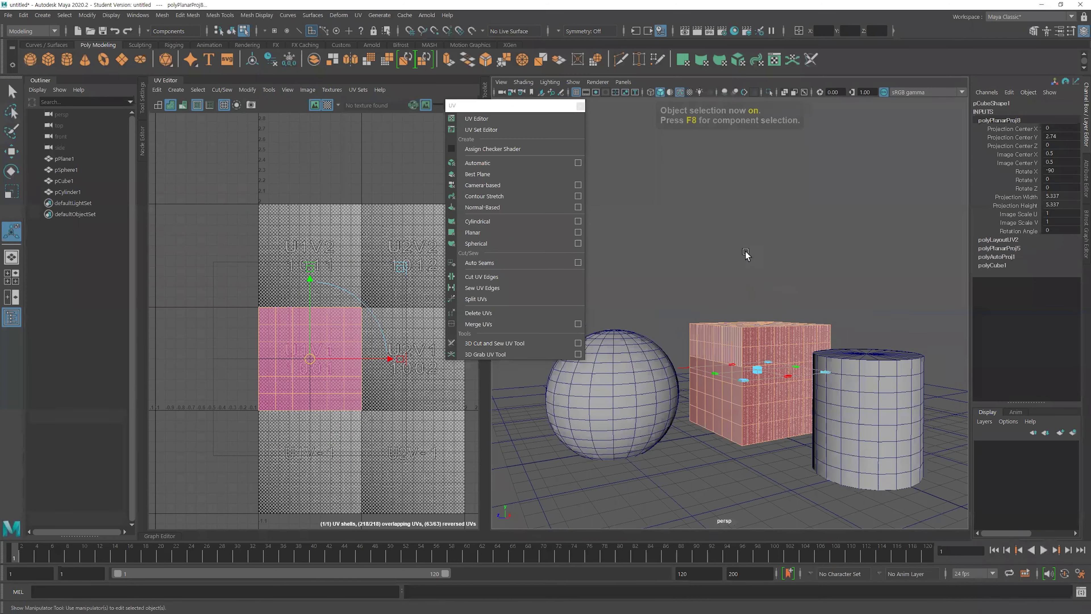
Set the Planar mapping to project from the X axis and apply it to the cube
{"action": "left_click", "coordinate": [578, 232]}
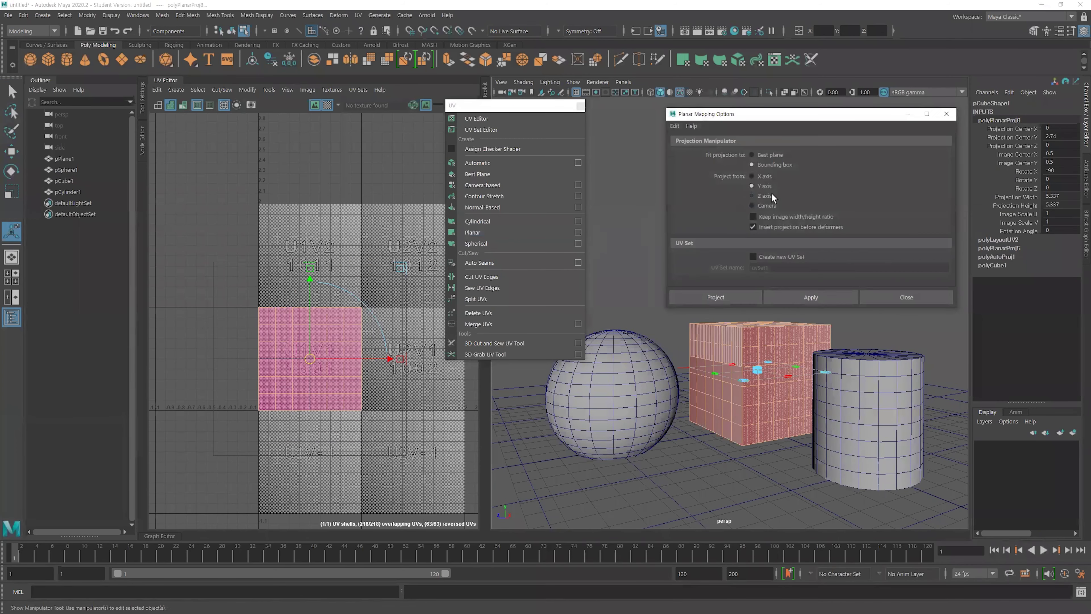
{"action": "middle_click_drag", "start_coordinate": [785, 367], "coordinate": [787, 374], "text": "alt"}
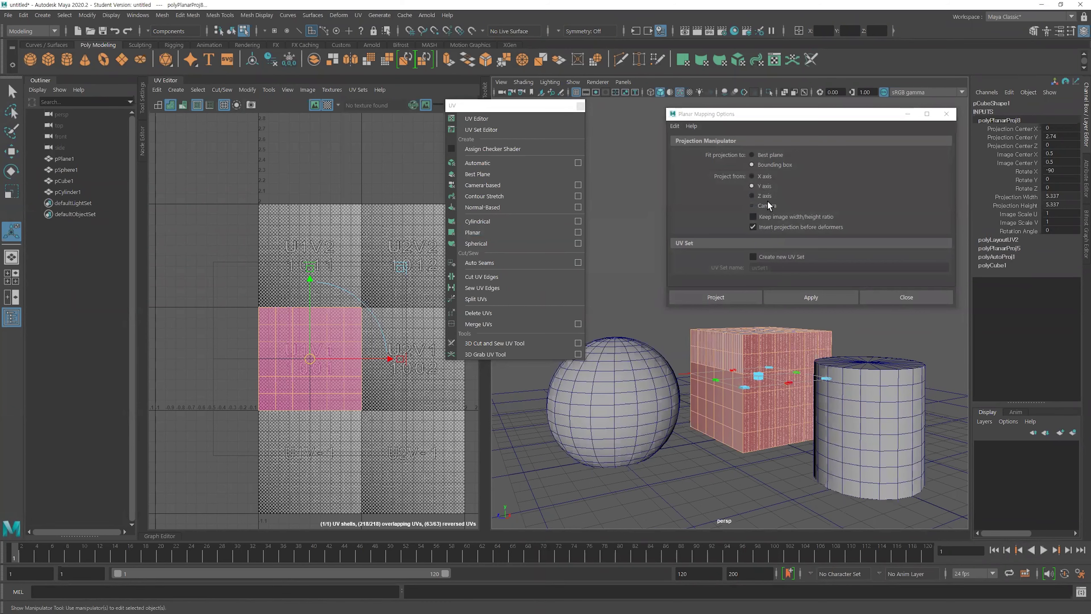
{"action": "left_click", "coordinate": [764, 177]}
{"action": "left_click", "coordinate": [800, 298]}
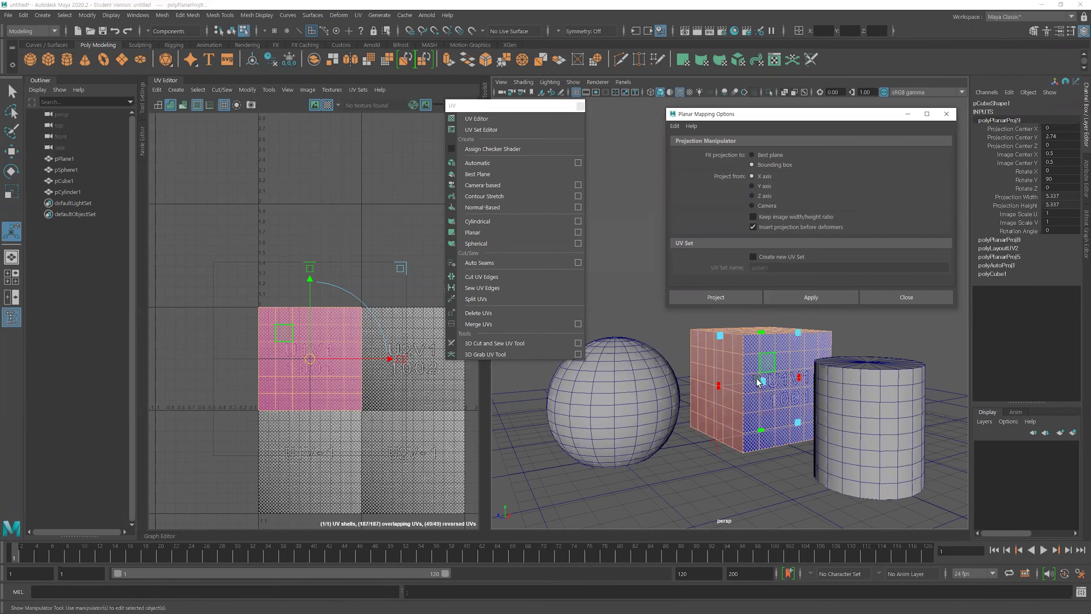
{"action": "left_click_drag", "start_coordinate": [758, 382], "coordinate": [821, 398], "text": "alt"}
Apply the X-axis Planar projection to the whole sphere and check how the checker pattern falls on it
{"action": "middle_click_drag", "start_coordinate": [672, 370], "coordinate": [853, 406], "text": "alt"}
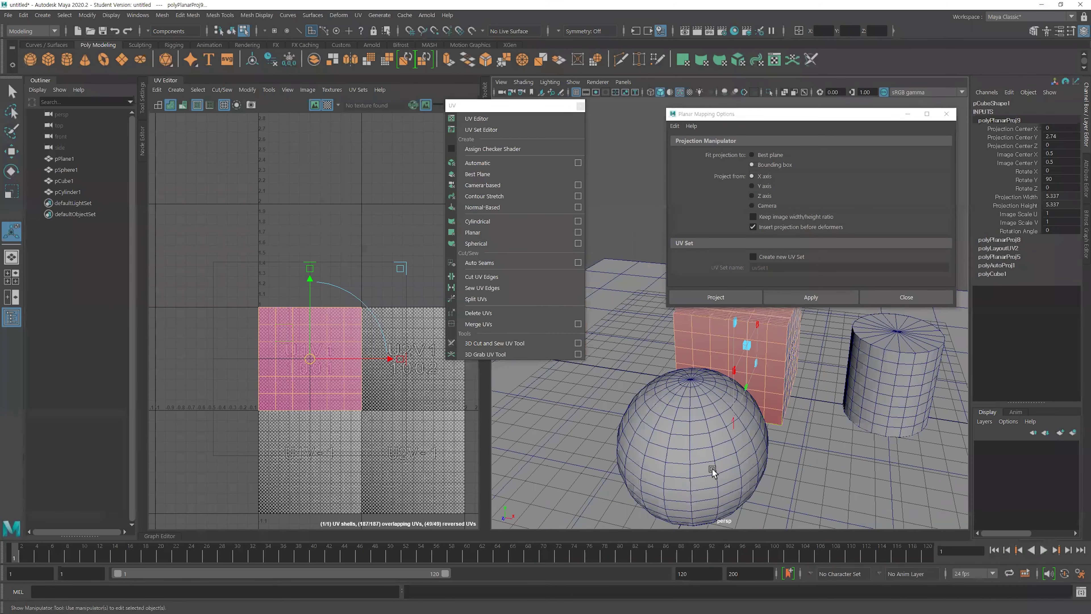
{"action": "double_click", "coordinate": [713, 467]}
{"action": "key", "text": "F8"}
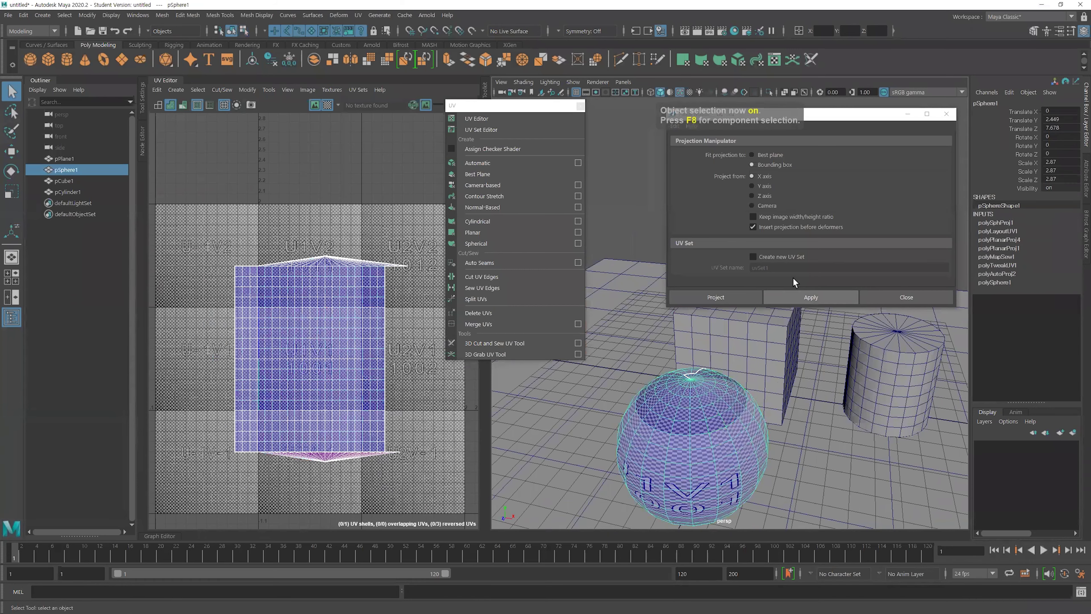
{"action": "left_click", "coordinate": [799, 297]}
{"action": "right_click_drag", "start_coordinate": [832, 413], "coordinate": [799, 408], "text": "alt"}
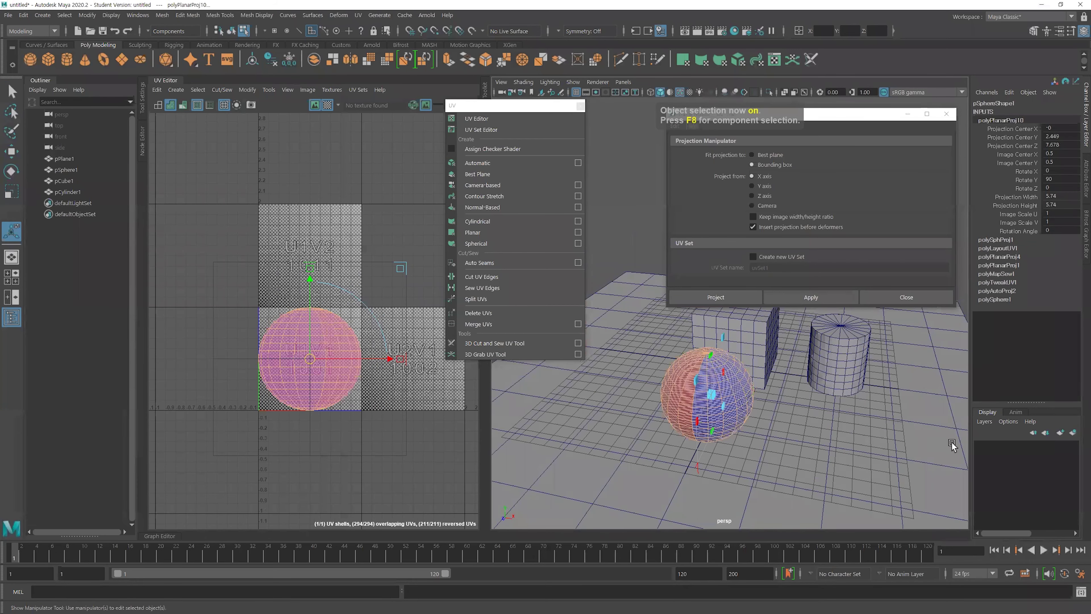
{"action": "left_click_drag", "start_coordinate": [741, 394], "coordinate": [744, 390], "text": "alt"}
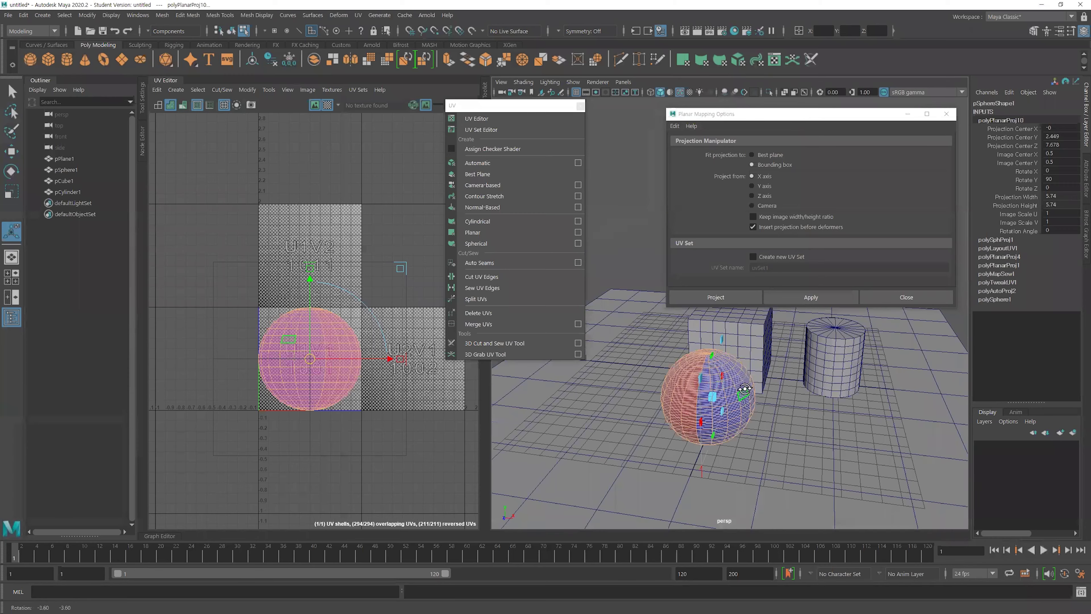
Reproject the sphere with Planar mapping from the Y axis, check its UV layout, and close the mapping options
{"action": "left_click", "coordinate": [765, 186]}
{"action": "left_click", "coordinate": [811, 300]}
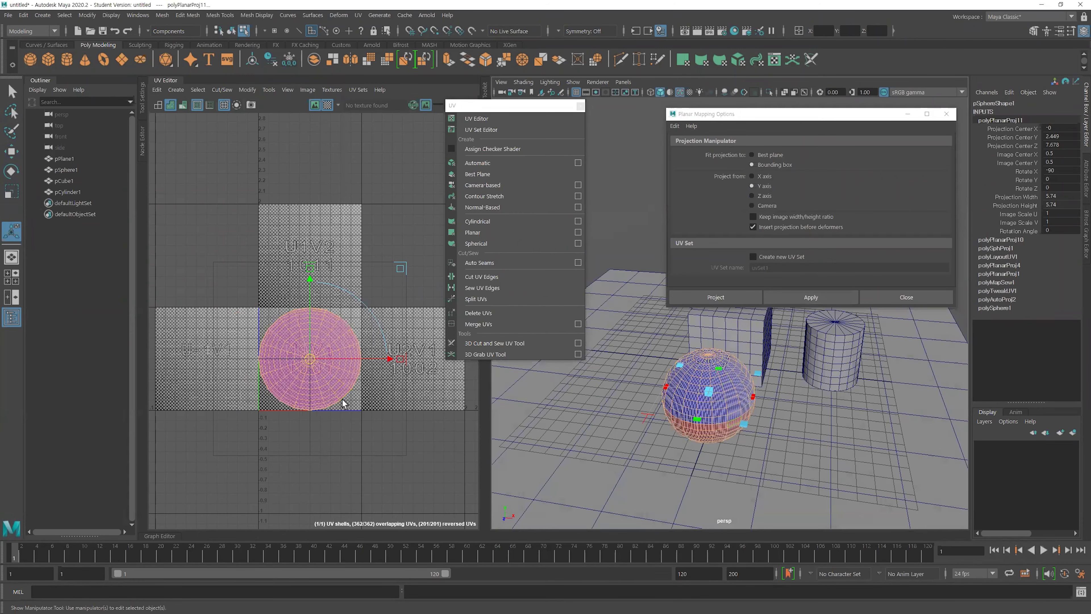
{"action": "scroll", "coordinate": [331, 356], "scroll_direction": "up", "scroll_amount": 5}
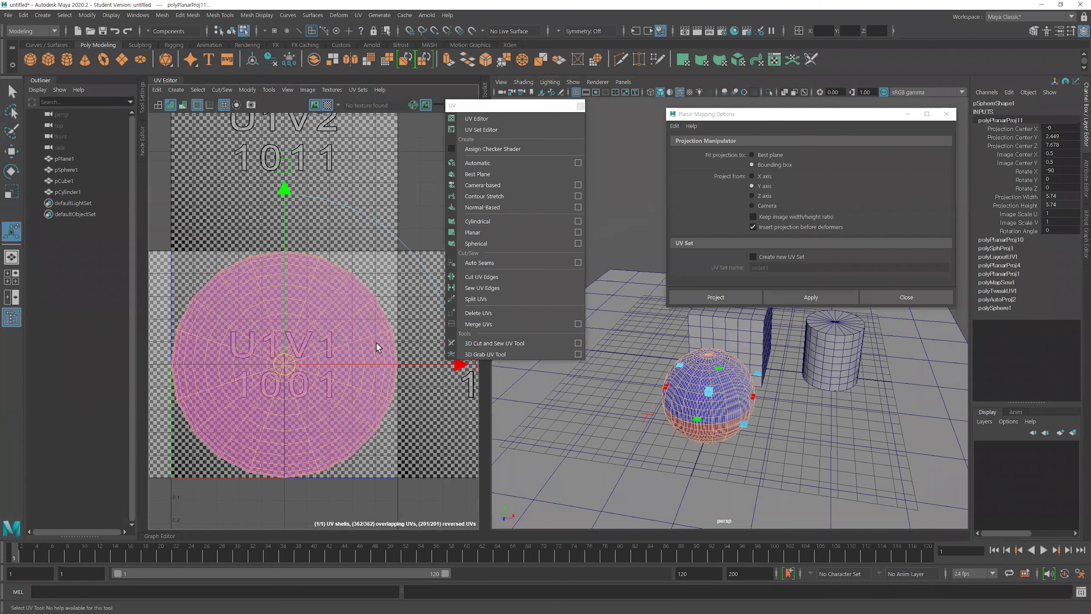
{"action": "left_click", "coordinate": [886, 294]}
{"action": "scroll", "coordinate": [762, 338], "scroll_direction": "down", "scroll_amount": 3}
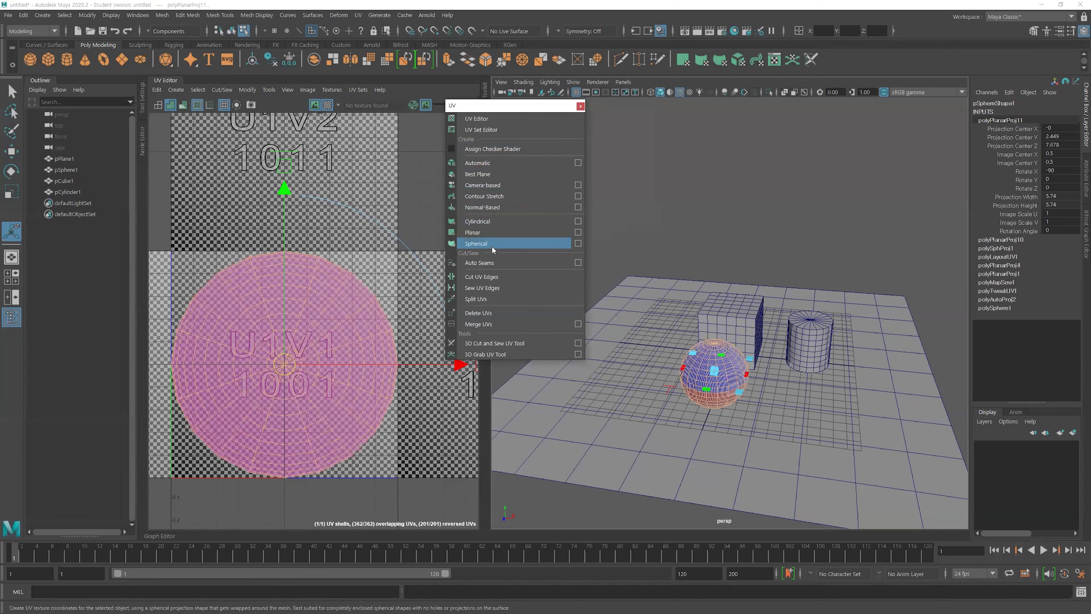
Delete the plane, sphere, cube and cylinder from the scene and close the floating UV menu
{"action": "left_click", "coordinate": [414, 182]}
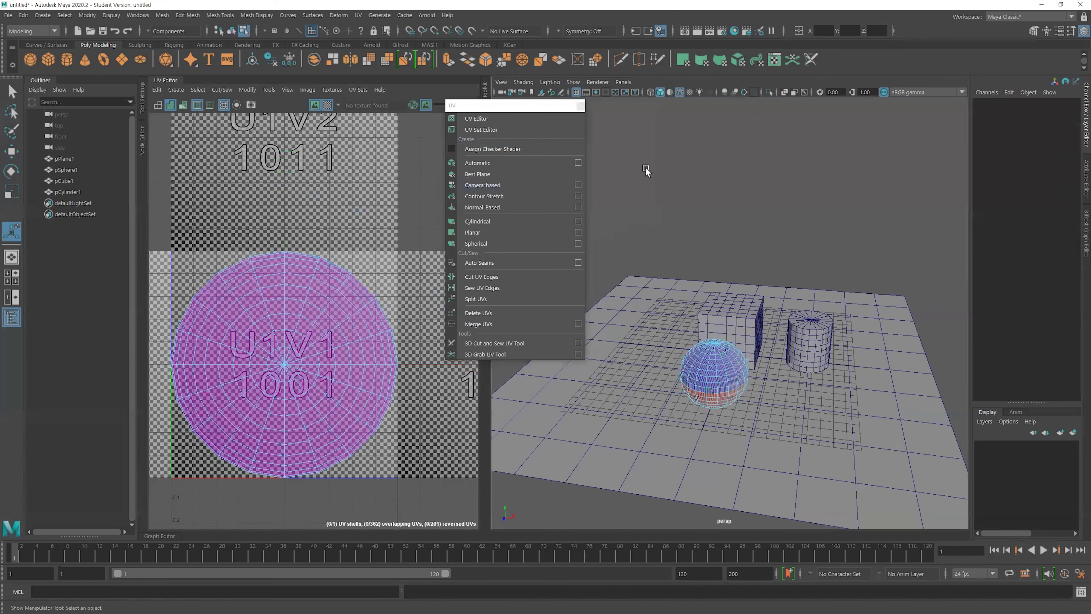
{"action": "left_click_drag", "start_coordinate": [568, 105], "coordinate": [549, 106]}
{"action": "right_click_drag", "start_coordinate": [811, 261], "coordinate": [742, 258], "text": "alt"}
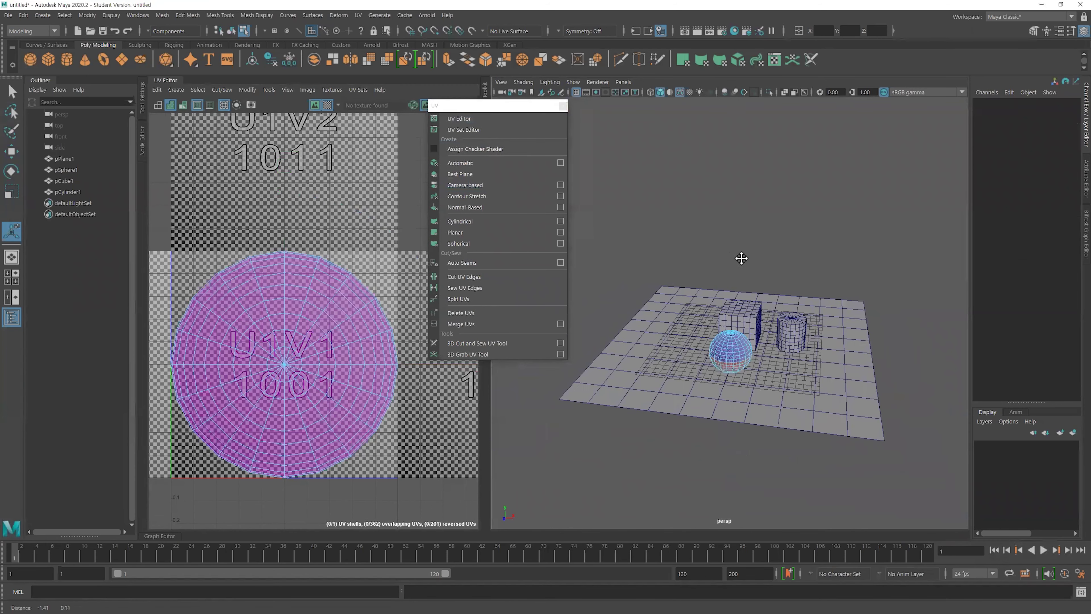
{"action": "key", "text": "F8"}
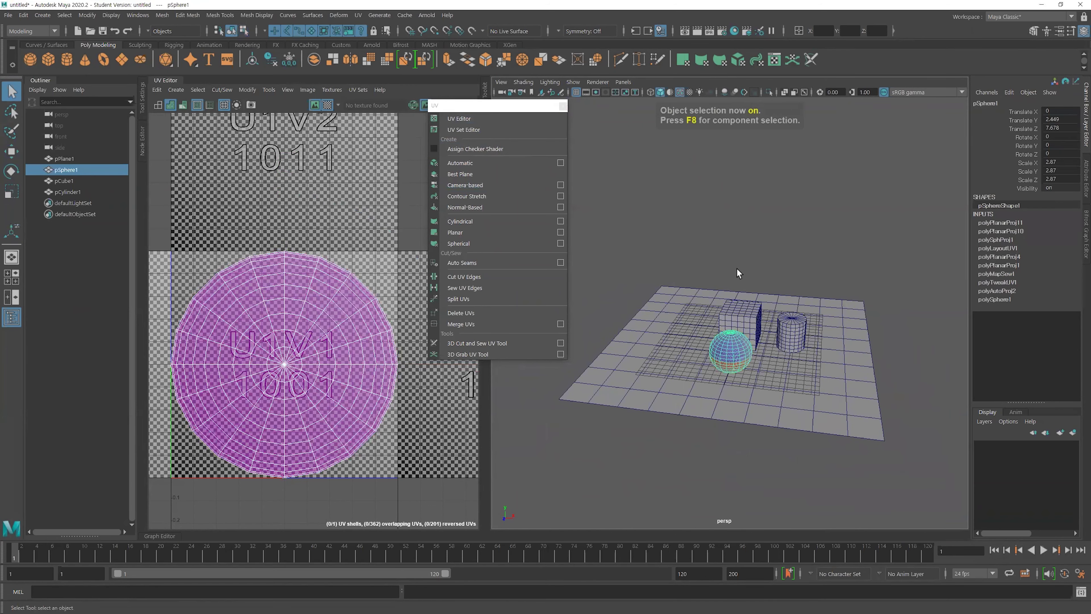
{"action": "left_click", "coordinate": [737, 269]}
{"action": "left_click_drag", "start_coordinate": [737, 268], "coordinate": [825, 454]}
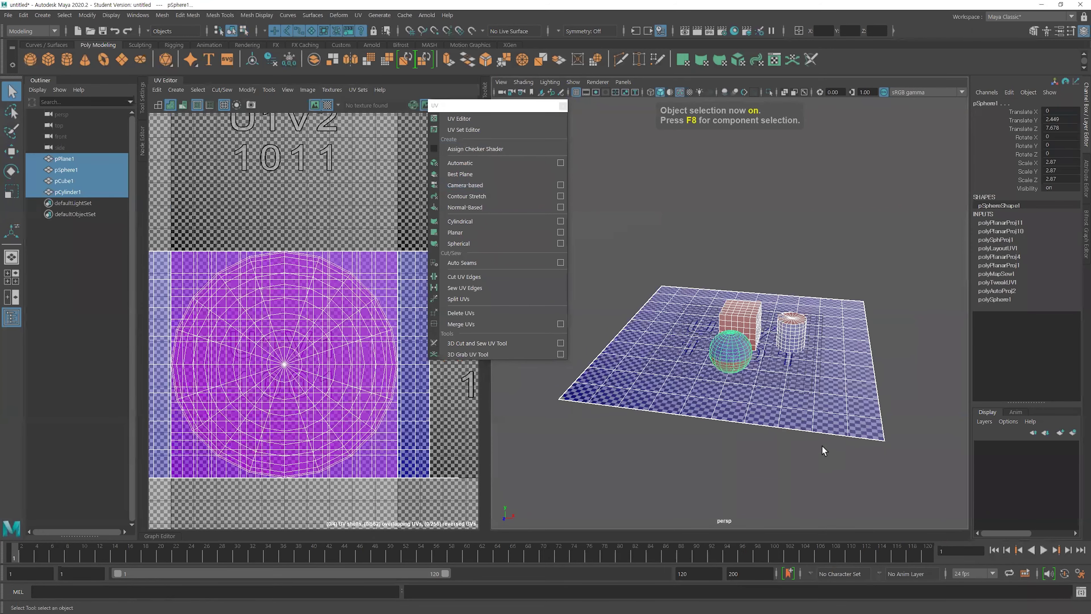
{"action": "key", "text": "Delete"}
{"action": "right_click_drag", "start_coordinate": [696, 393], "coordinate": [898, 436], "text": "alt"}
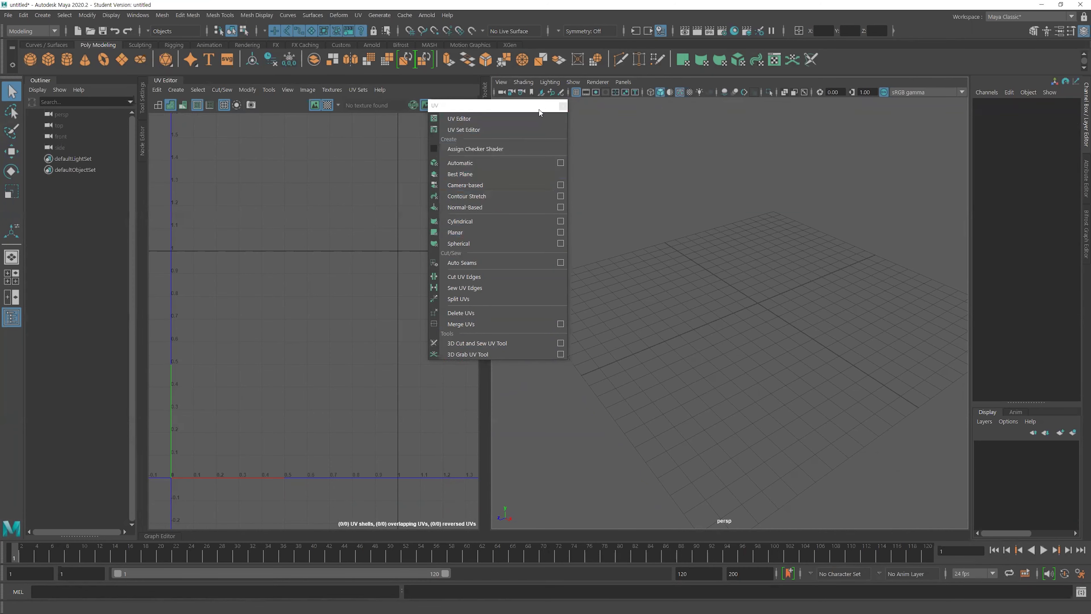
{"action": "left_click", "coordinate": [562, 106]}
{"action": "right_click_drag", "start_coordinate": [768, 282], "coordinate": [707, 289], "text": "alt"}
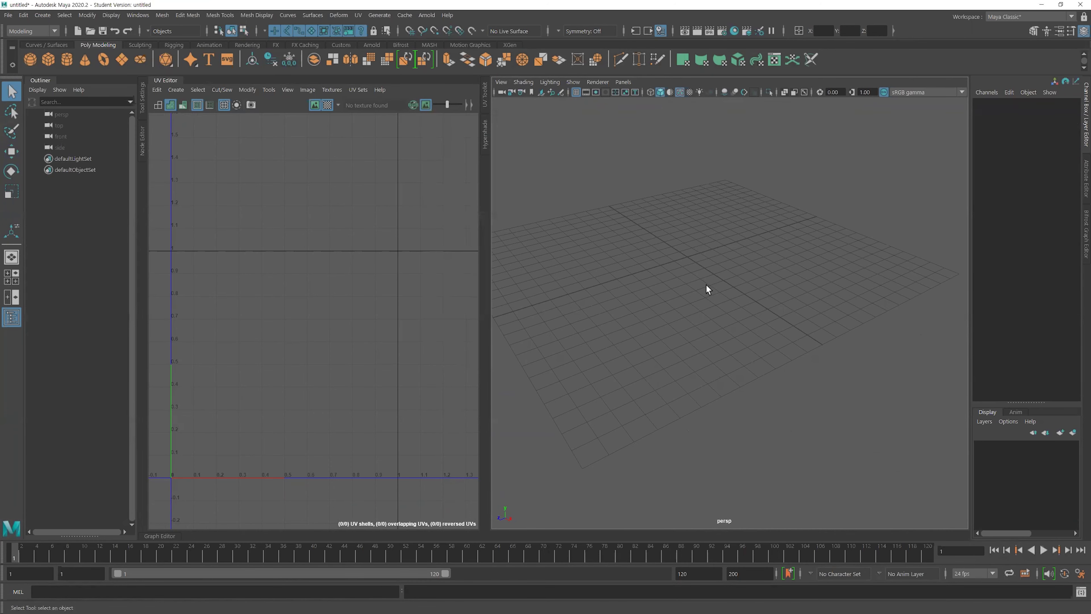
Create a polygon cube and scale it into a long box, about 2.93 in X and Y and 14.4 in Z
{"action": "left_click", "coordinate": [53, 62]}
{"action": "right_click_drag", "start_coordinate": [640, 258], "coordinate": [792, 300], "text": "alt"}
{"action": "key", "text": "r"}
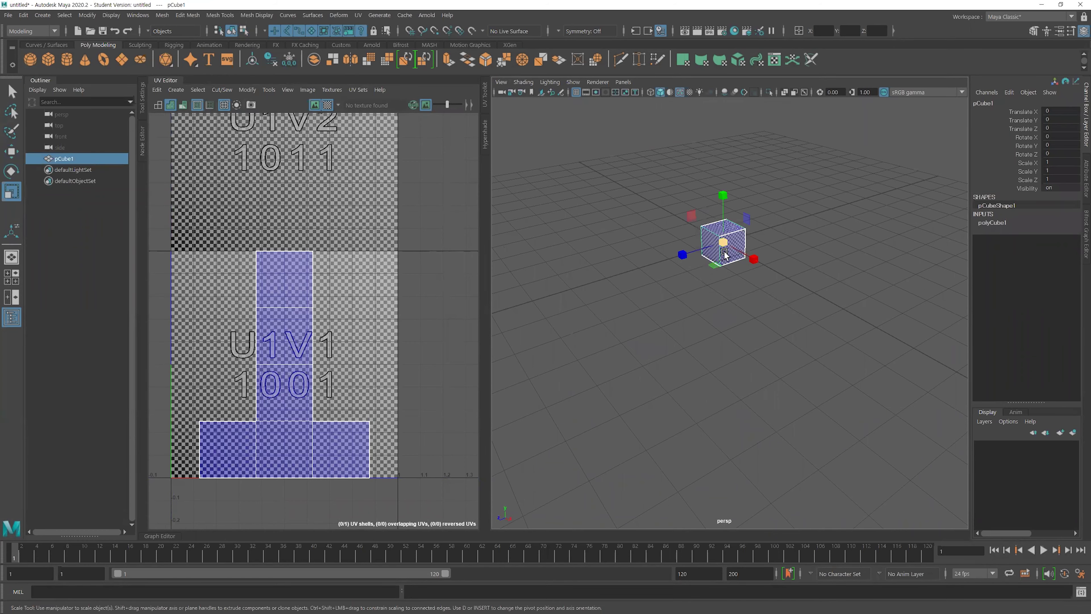
{"action": "left_click_drag", "start_coordinate": [722, 244], "coordinate": [775, 239]}
{"action": "left_click_drag", "start_coordinate": [683, 254], "coordinate": [511, 306]}
{"action": "right_click_drag", "start_coordinate": [829, 269], "coordinate": [731, 277], "text": "alt"}
{"action": "left_click_drag", "start_coordinate": [731, 279], "coordinate": [758, 268], "text": "alt"}
{"action": "right_click_drag", "start_coordinate": [758, 268], "coordinate": [723, 257], "text": "alt"}
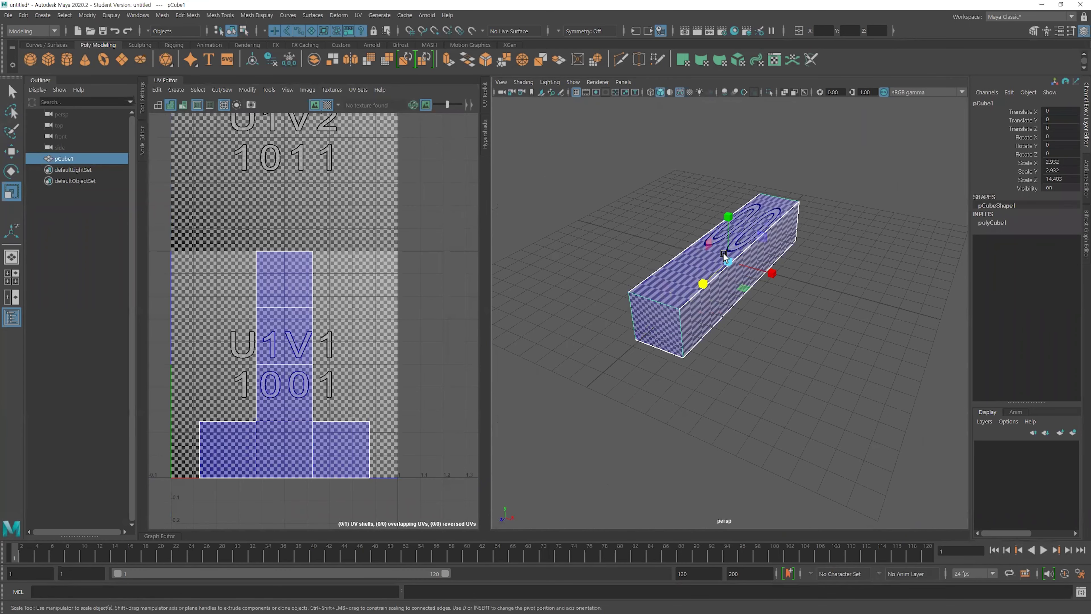
{"action": "key", "text": "q"}
{"action": "left_click_drag", "start_coordinate": [806, 286], "coordinate": [708, 305], "text": "alt"}
{"action": "right_click_drag", "start_coordinate": [709, 305], "coordinate": [763, 325], "text": "alt"}
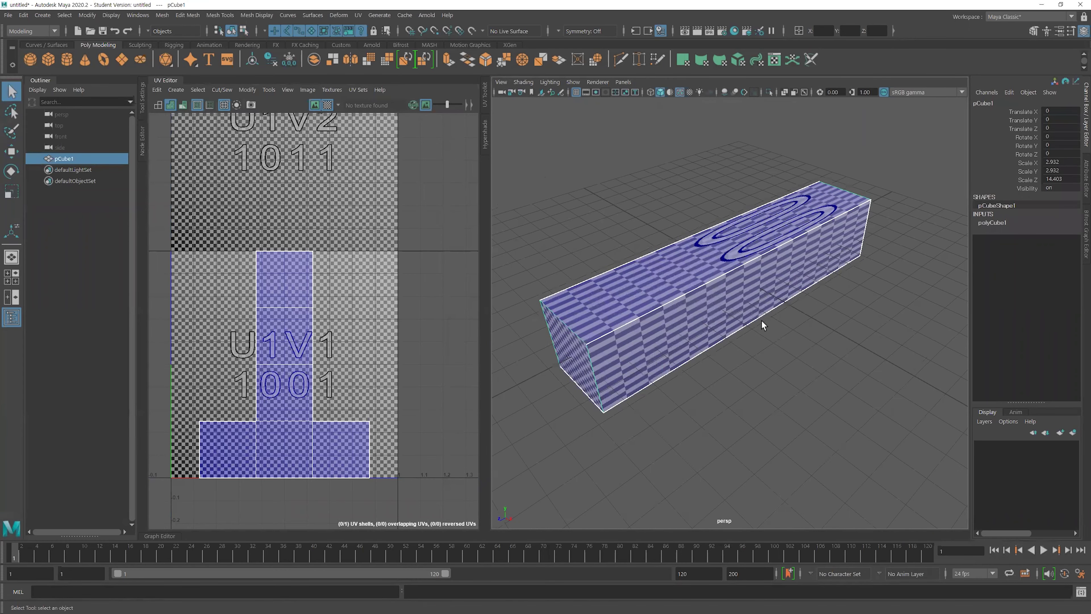
{"action": "scroll", "coordinate": [582, 236], "scroll_direction": "down", "scroll_amount": 3}
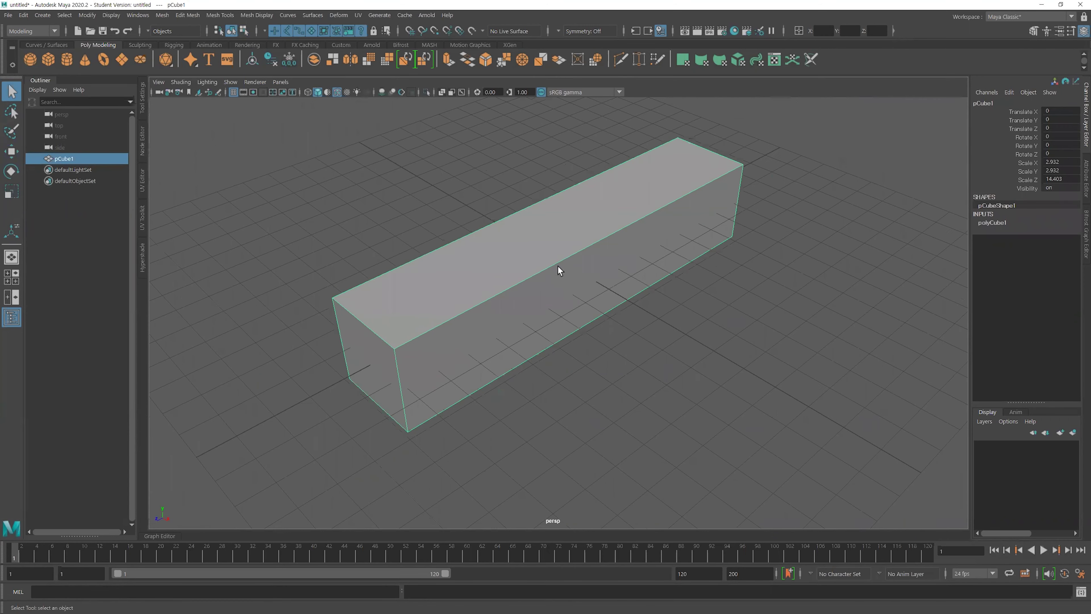
{"action": "right_click", "coordinate": [569, 241]}
{"action": "mouse_move", "coordinate": [581, 439]}
{"action": "left_click", "coordinate": [484, 416]}
{"action": "middle_click_drag", "start_coordinate": [458, 338], "coordinate": [706, 292], "text": "alt"}
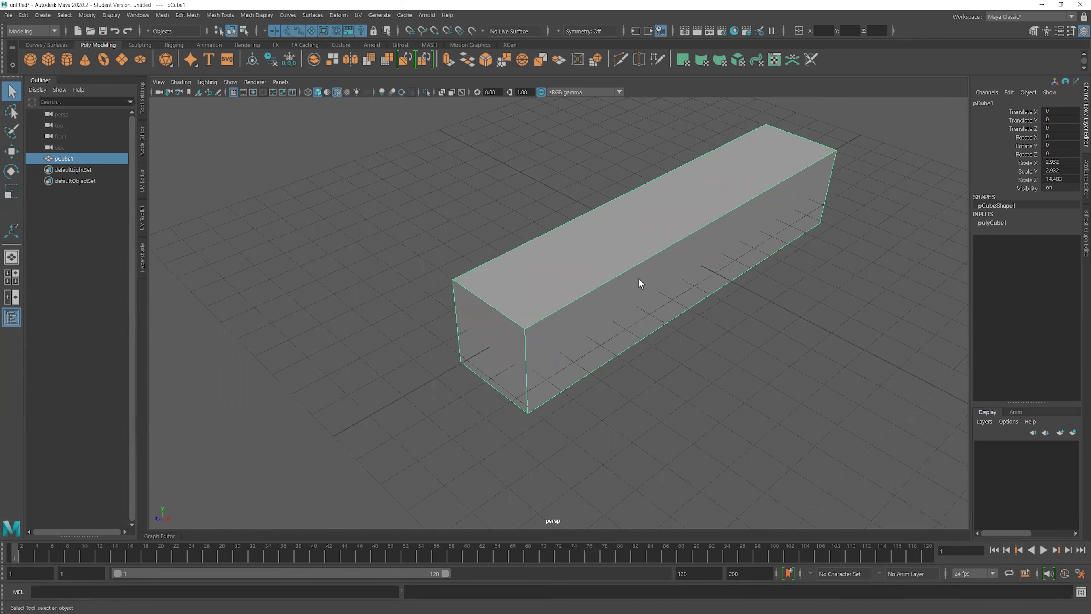
{"action": "key", "text": "alt+b"}
{"action": "right_click_drag", "start_coordinate": [639, 279], "coordinate": [613, 281], "text": "alt"}
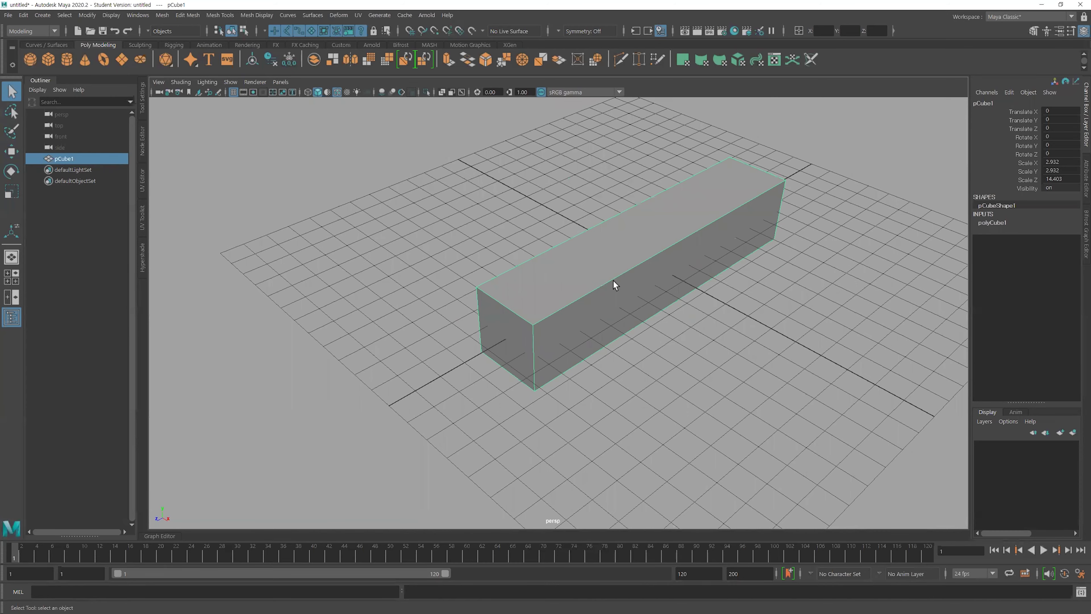
{"action": "key", "text": "alt+b"}
{"action": "key", "text": "alt+b"}
{"action": "key", "text": "alt+b"}
{"action": "key", "text": "alt+b"}
{"action": "key", "text": "alt+b"}
{"action": "key", "text": "alt+b"}
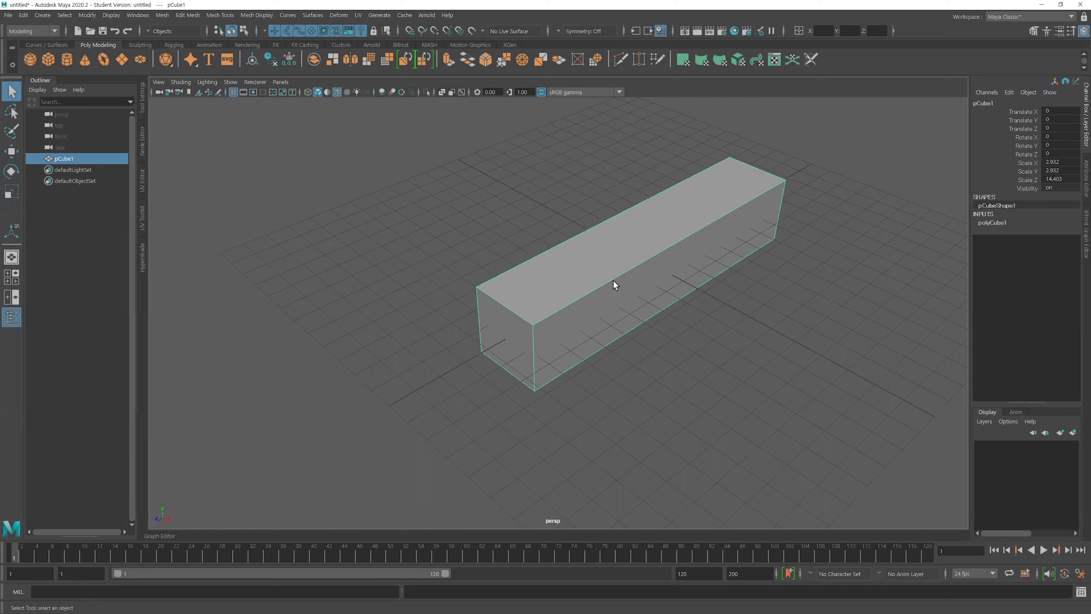
Bevel all edges of the long box with a fraction of 0.1
{"action": "key", "text": "ctrl+b"}
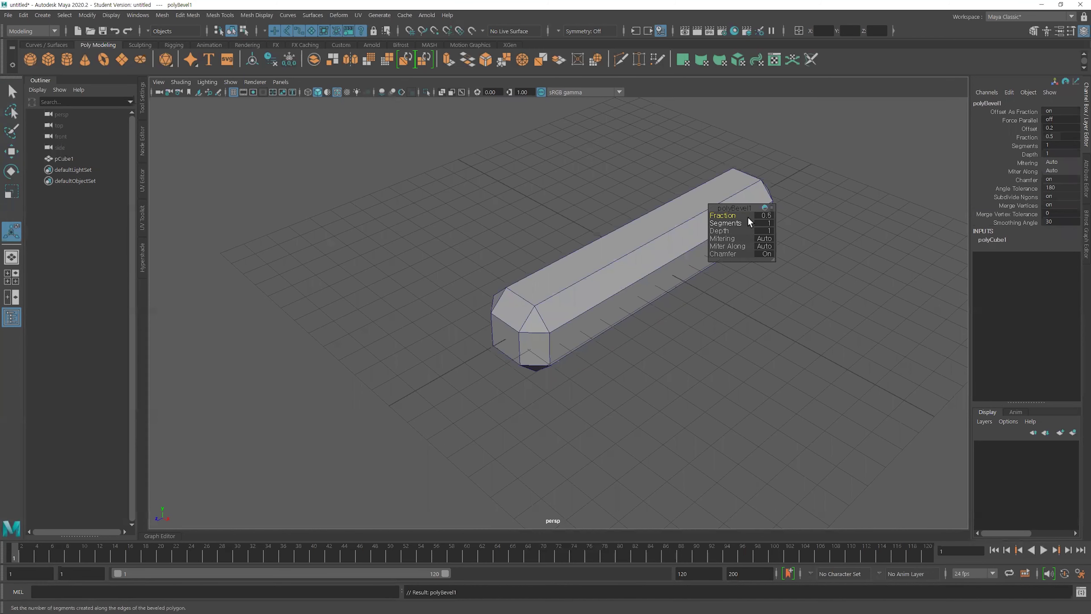
{"action": "left_click_drag", "start_coordinate": [722, 218], "coordinate": [721, 219]}
{"action": "left_click", "coordinate": [771, 217]}
{"action": "type", "text": "0.1"}
{"action": "key", "text": "Return"}
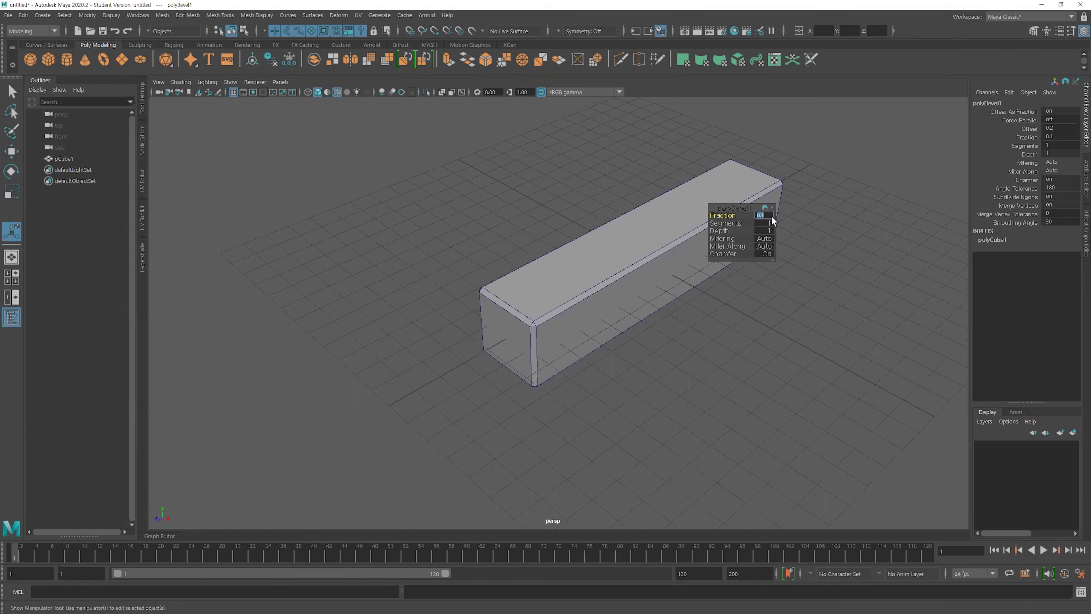
{"action": "left_click_drag", "start_coordinate": [468, 316], "coordinate": [475, 310], "text": "alt"}
{"action": "right_click_drag", "start_coordinate": [476, 309], "coordinate": [785, 335], "text": "alt"}
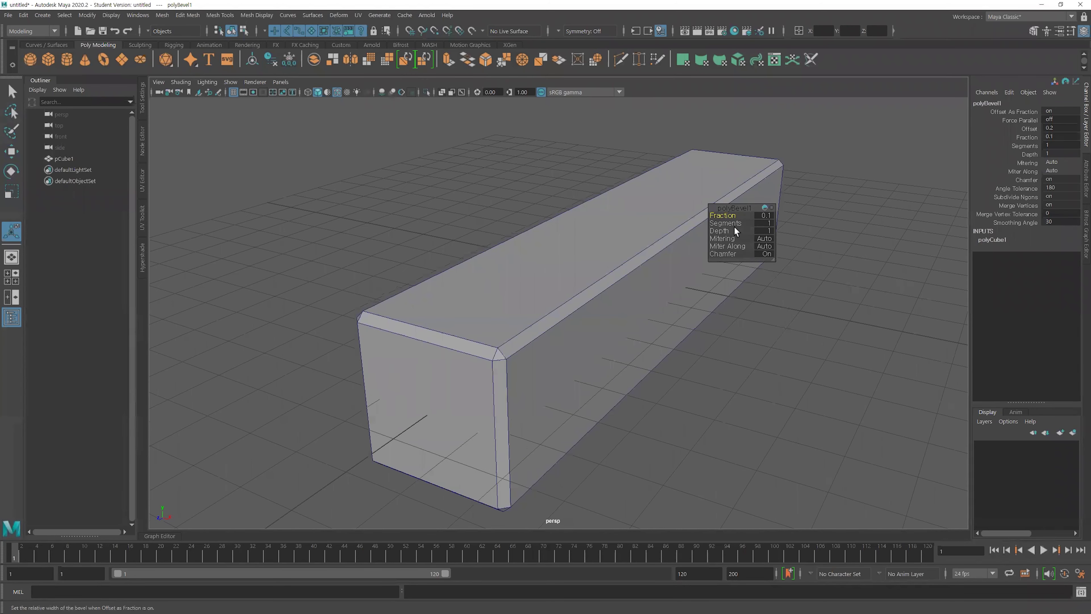
Set the bevel to 3 segments and check the box's rounded edges and corners
{"action": "left_click_drag", "start_coordinate": [726, 223], "coordinate": [727, 223]}
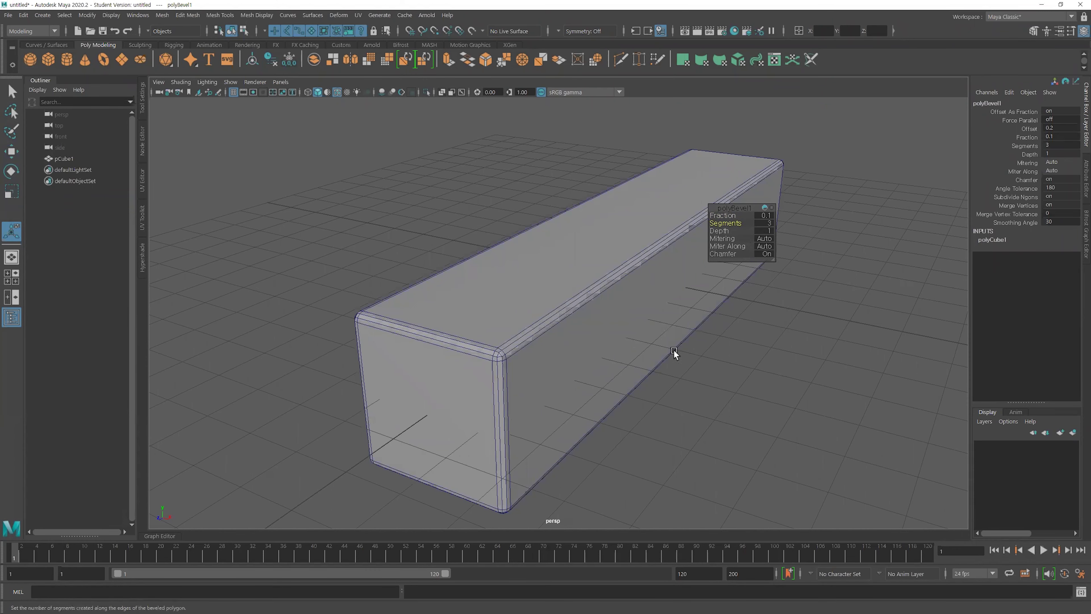
{"action": "left_click", "coordinate": [625, 370]}
{"action": "left_click_drag", "start_coordinate": [625, 370], "coordinate": [711, 356], "text": "alt"}
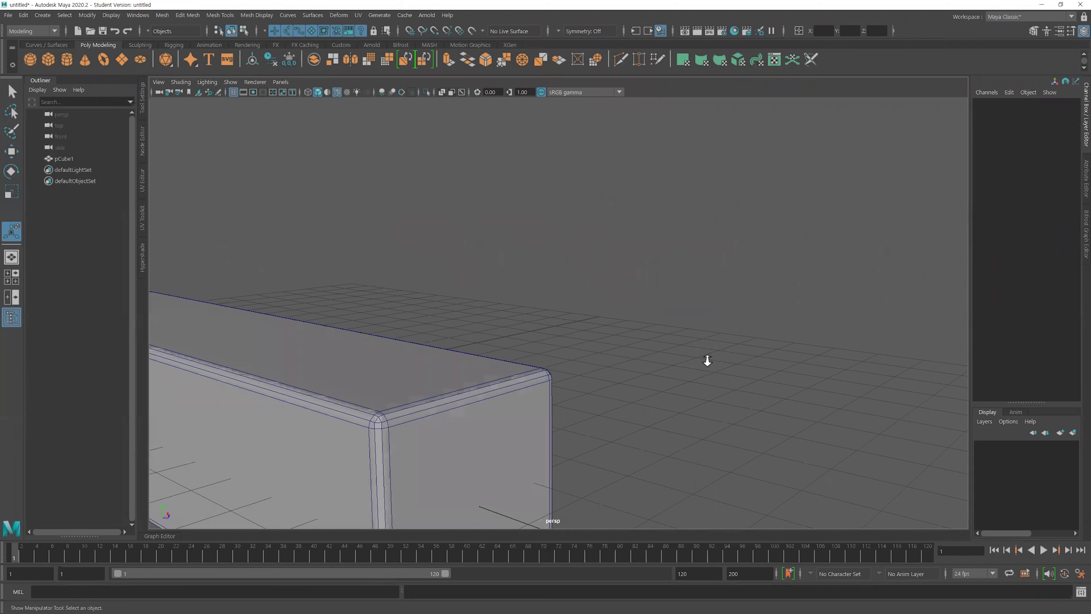
{"action": "right_click_drag", "start_coordinate": [708, 360], "coordinate": [505, 363], "text": "alt"}
{"action": "middle_click_drag", "start_coordinate": [505, 363], "coordinate": [623, 329], "text": "alt"}
{"action": "left_click_drag", "start_coordinate": [622, 329], "coordinate": [593, 386], "text": "alt"}
Reselect the beveled box as a whole object
{"action": "left_click", "coordinate": [603, 343]}
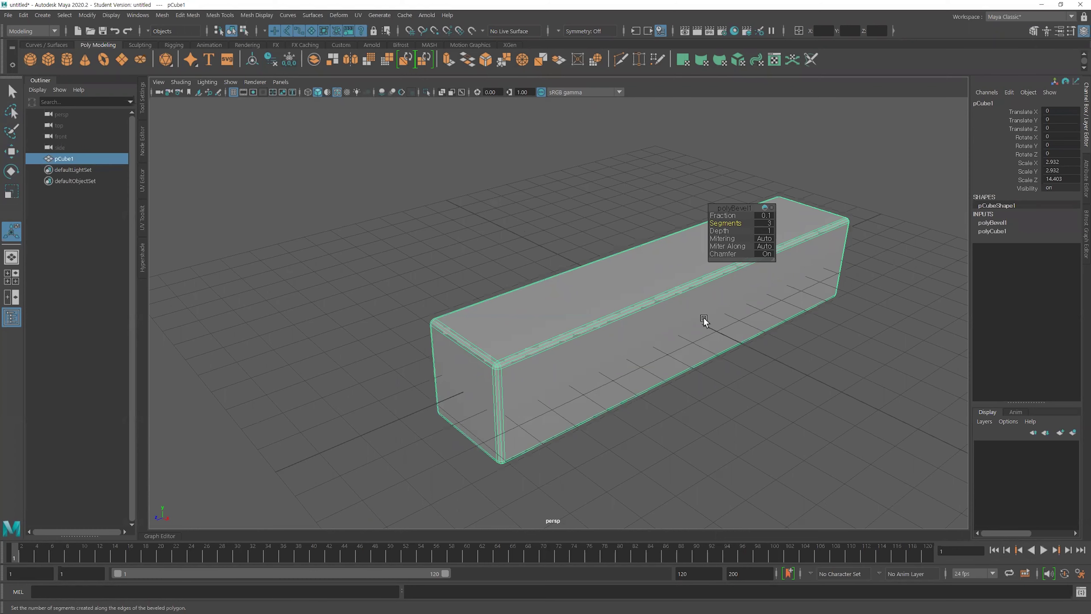
{"action": "right_click_drag", "start_coordinate": [704, 320], "coordinate": [618, 296], "text": "alt"}
{"action": "left_click", "coordinate": [567, 192]}
{"action": "middle_click_drag", "start_coordinate": [665, 267], "coordinate": [626, 261], "text": "alt"}
{"action": "left_click", "coordinate": [668, 304]}
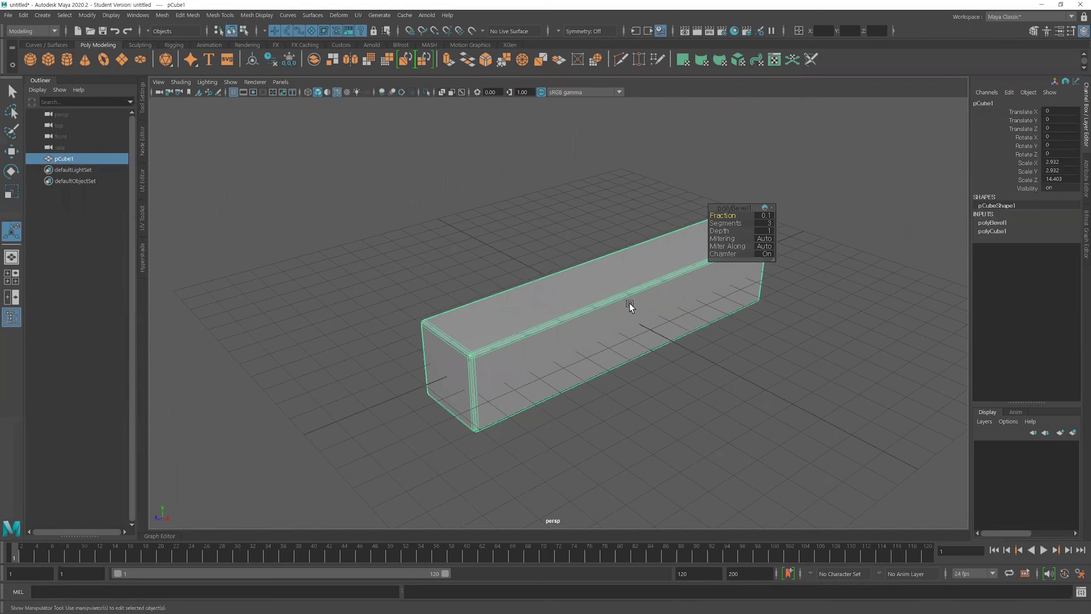
Assign a new Standard Surface material to the beveled box and connect a File texture to its base color
{"action": "right_click_drag", "start_coordinate": [604, 289], "coordinate": [693, 500]}
{"action": "left_click_drag", "start_coordinate": [678, 378], "coordinate": [740, 370], "text": "alt"}
{"action": "left_click", "coordinate": [1049, 100]}
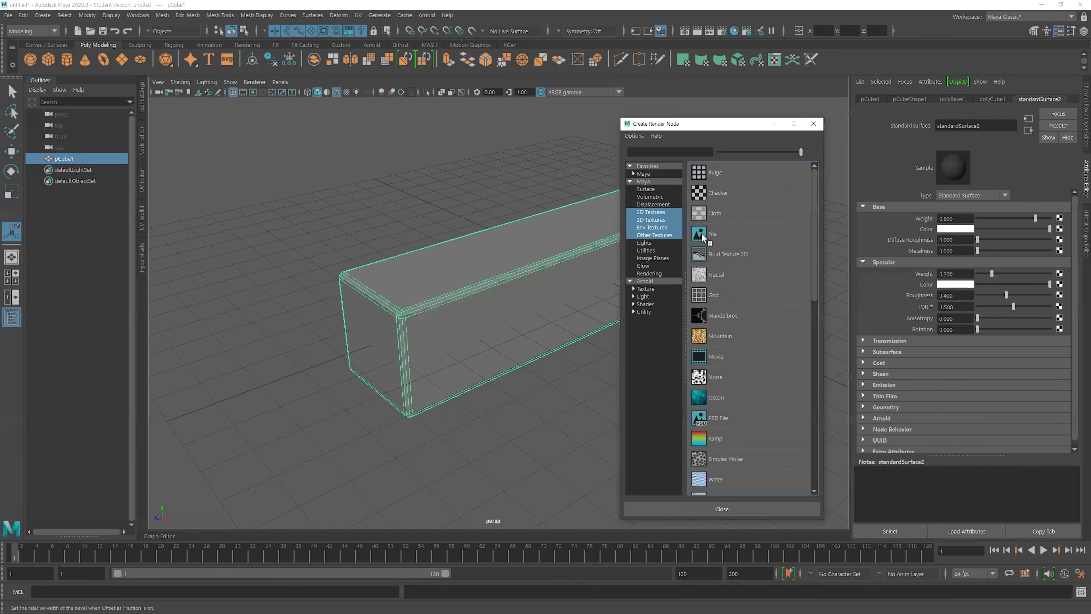
{"action": "left_click", "coordinate": [704, 236]}
Load the image zec.jpg from the sourceimages Basics folder into the File texture
{"action": "left_click", "coordinate": [1061, 242]}
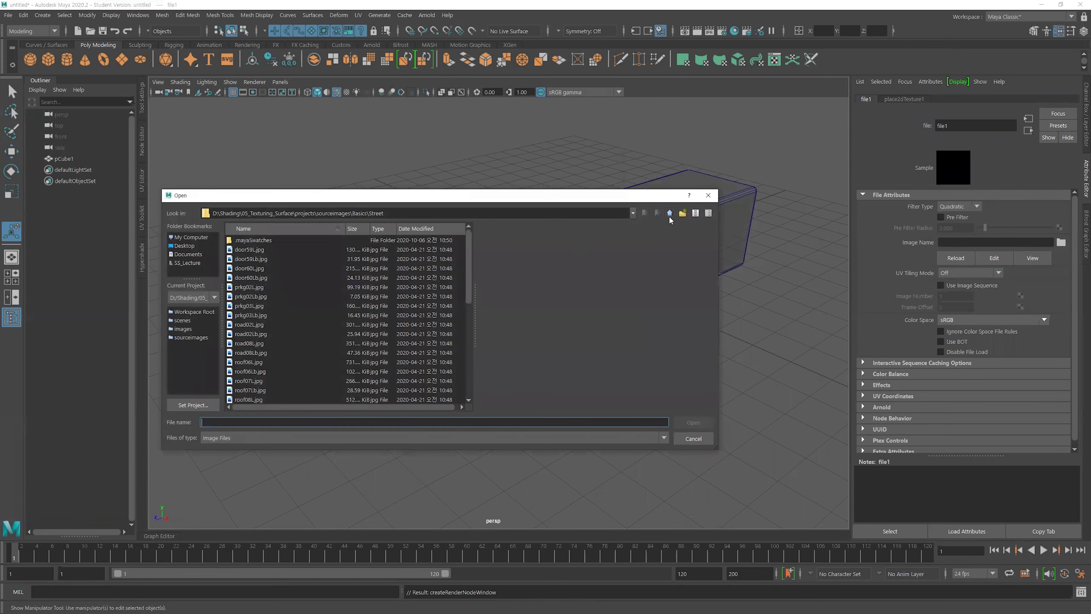
{"action": "left_click", "coordinate": [670, 215]}
{"action": "left_click", "coordinate": [245, 297]}
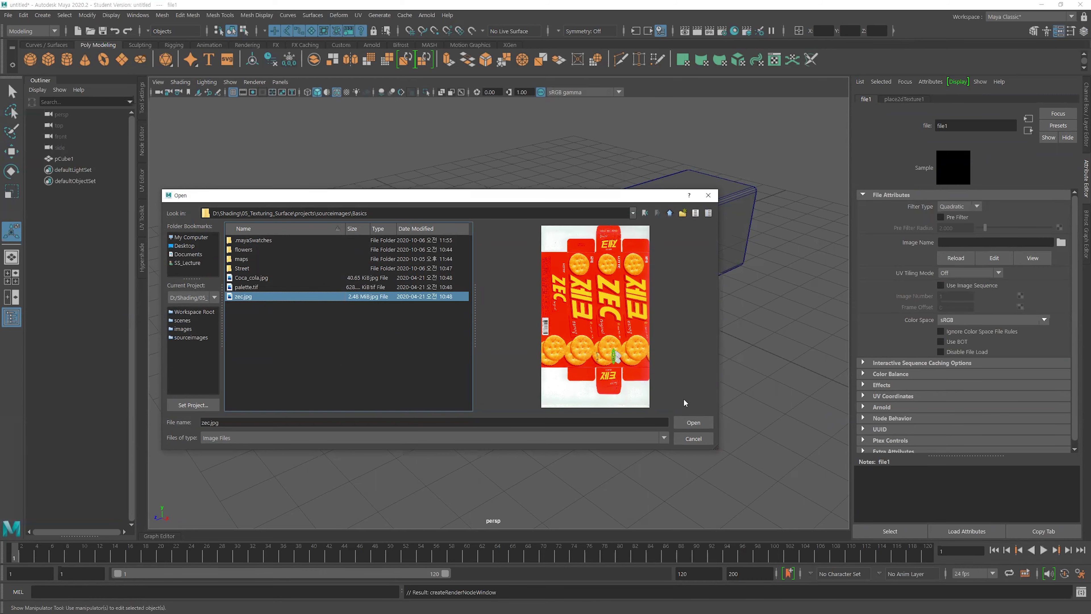
{"action": "left_click", "coordinate": [693, 423]}
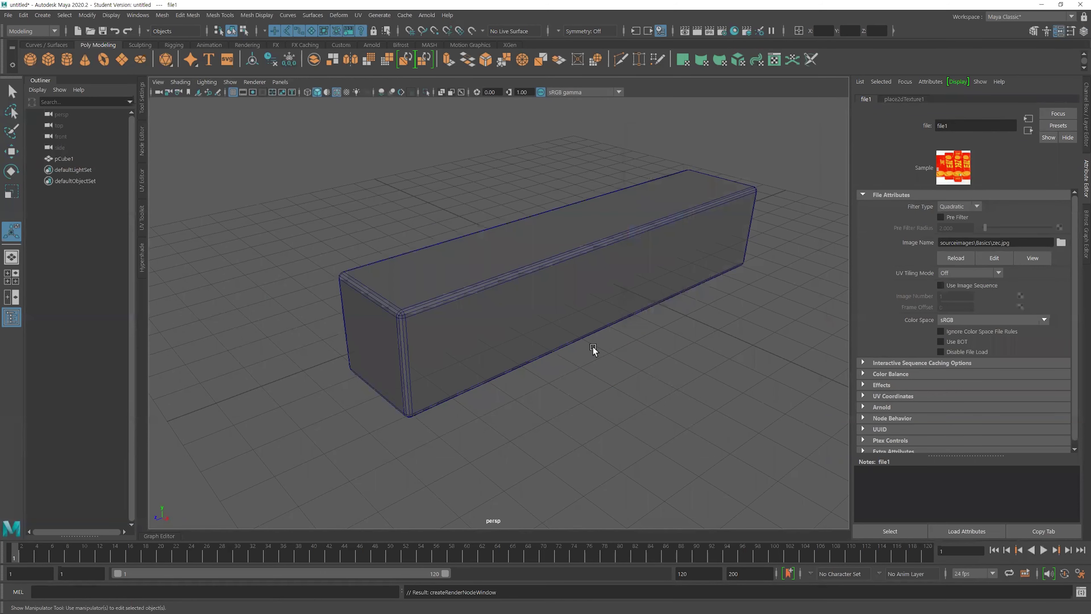
Turn on textured display in the viewport and select the box
{"action": "key", "text": "6"}
{"action": "mouse_move", "coordinate": [580, 336]}
{"action": "left_mouse_down", "text": "alt"}
{"action": "mouse_move", "coordinate": [541, 341]}
{"action": "mouse_move", "coordinate": [665, 299]}
{"action": "mouse_move", "coordinate": [668, 276]}
{"action": "mouse_move", "coordinate": [568, 334]}
{"action": "mouse_move", "coordinate": [554, 326]}
{"action": "left_mouse_up", "text": "alt"}
{"action": "left_click", "coordinate": [552, 325]}
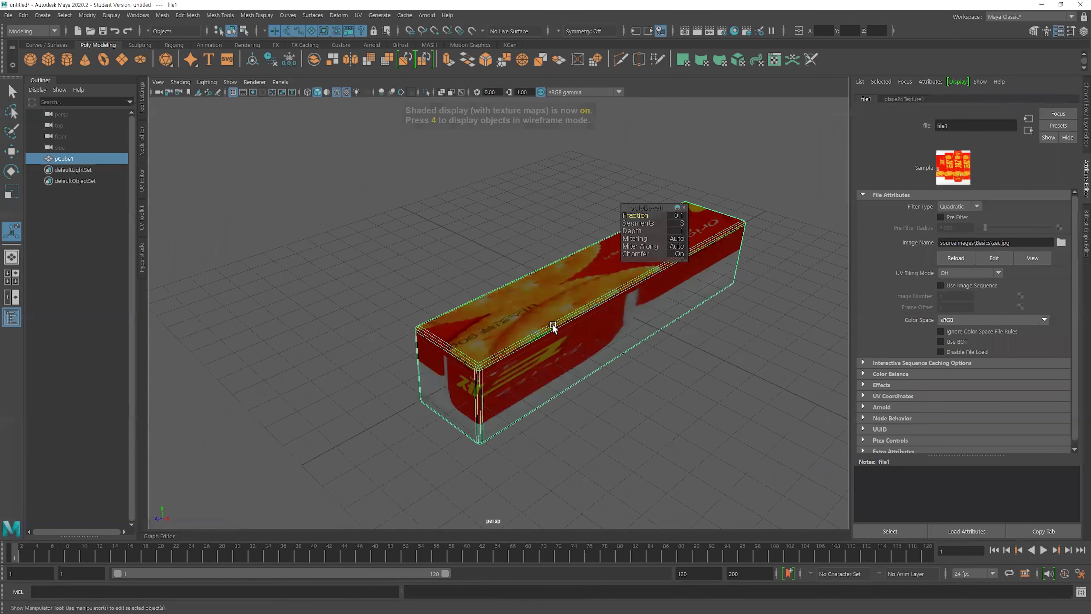
Show the box's UVs in the UV Editor with the package image behind them instead of the checker pattern
{"action": "left_click", "coordinate": [140, 177]}
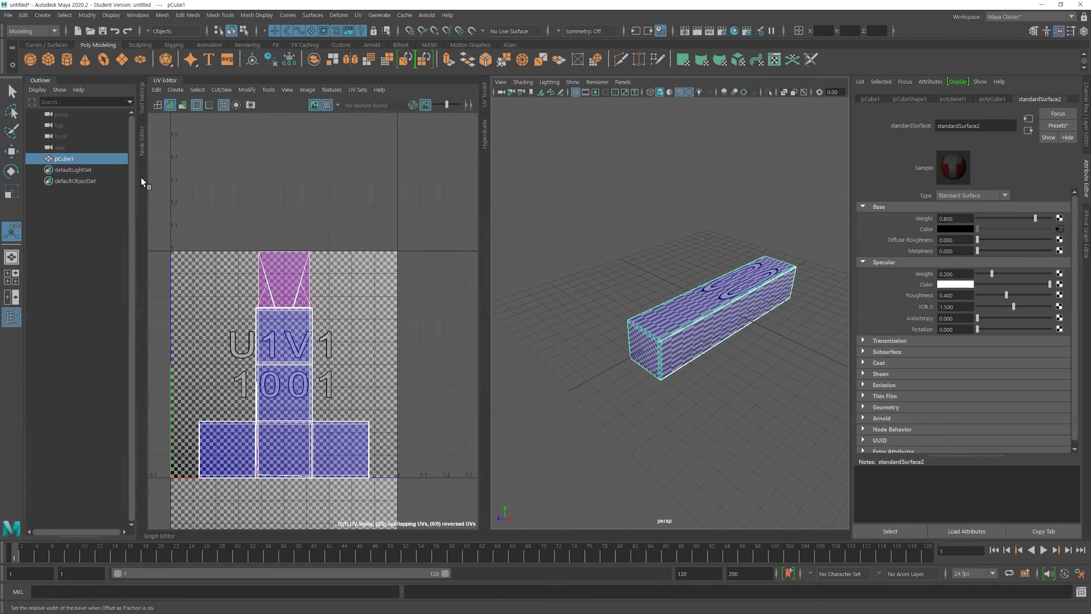
{"action": "scroll", "coordinate": [370, 333], "scroll_direction": "up", "scroll_amount": 3}
{"action": "middle_click_drag", "start_coordinate": [397, 285], "coordinate": [398, 276], "text": "alt"}
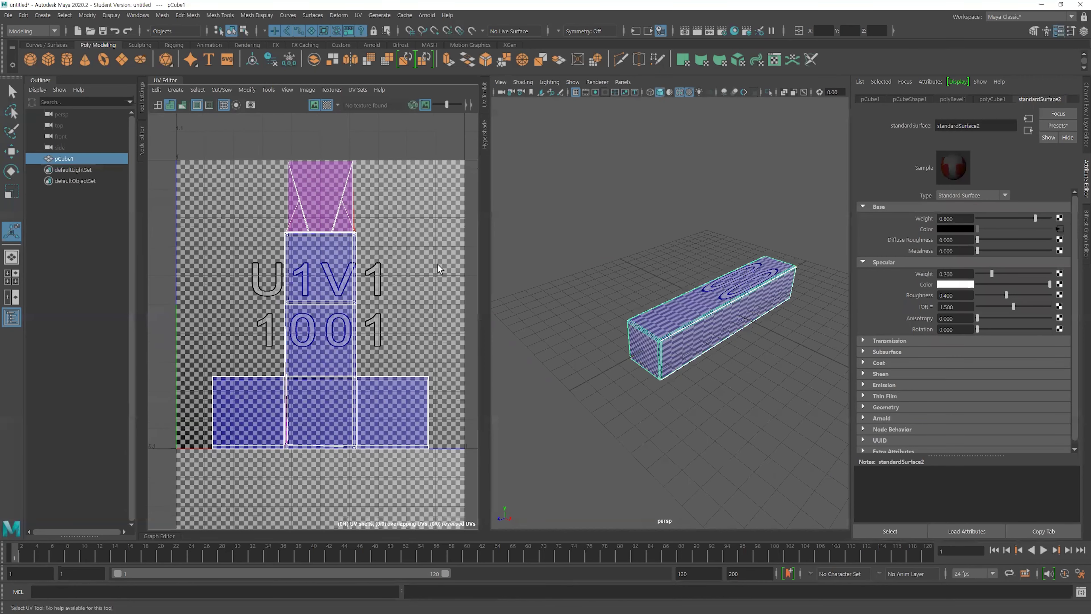
{"action": "middle_click_drag", "start_coordinate": [406, 222], "coordinate": [400, 222], "text": "alt"}
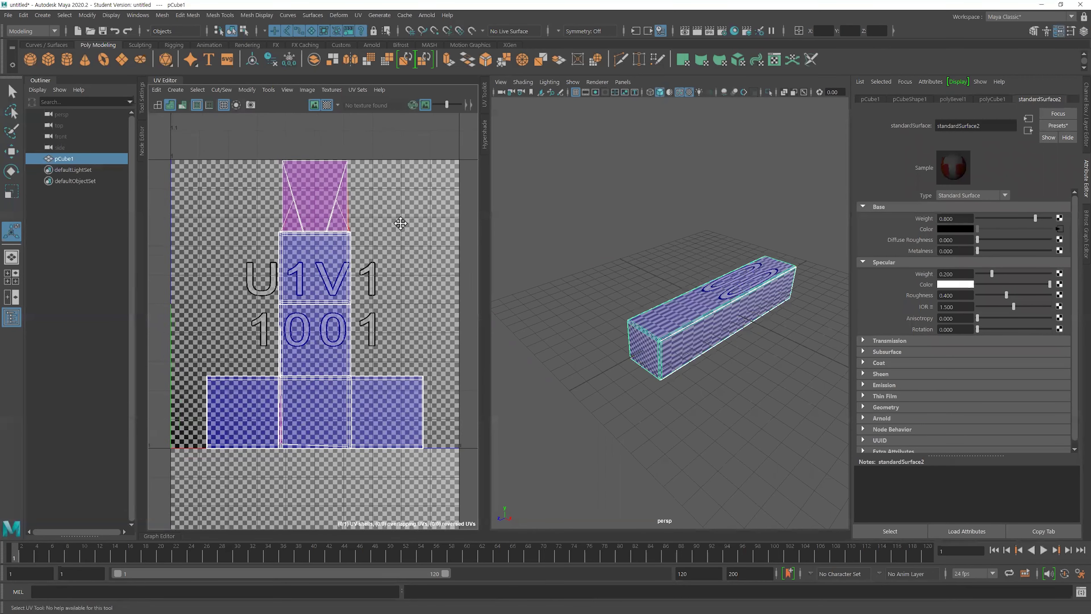
{"action": "left_click", "coordinate": [325, 107]}
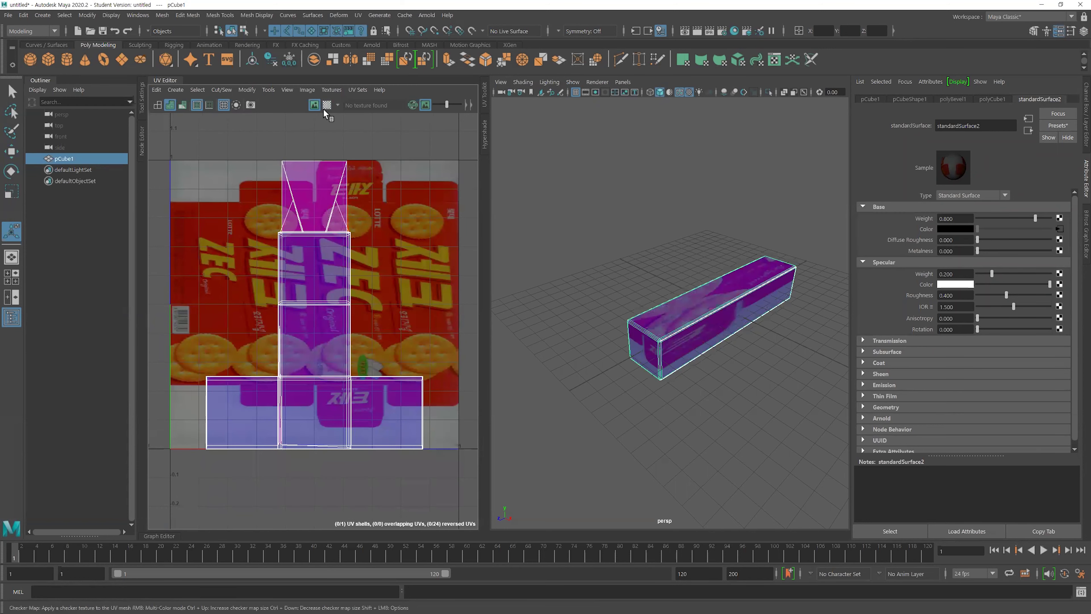
{"action": "left_click", "coordinate": [326, 106]}
{"action": "left_click", "coordinate": [327, 106]}
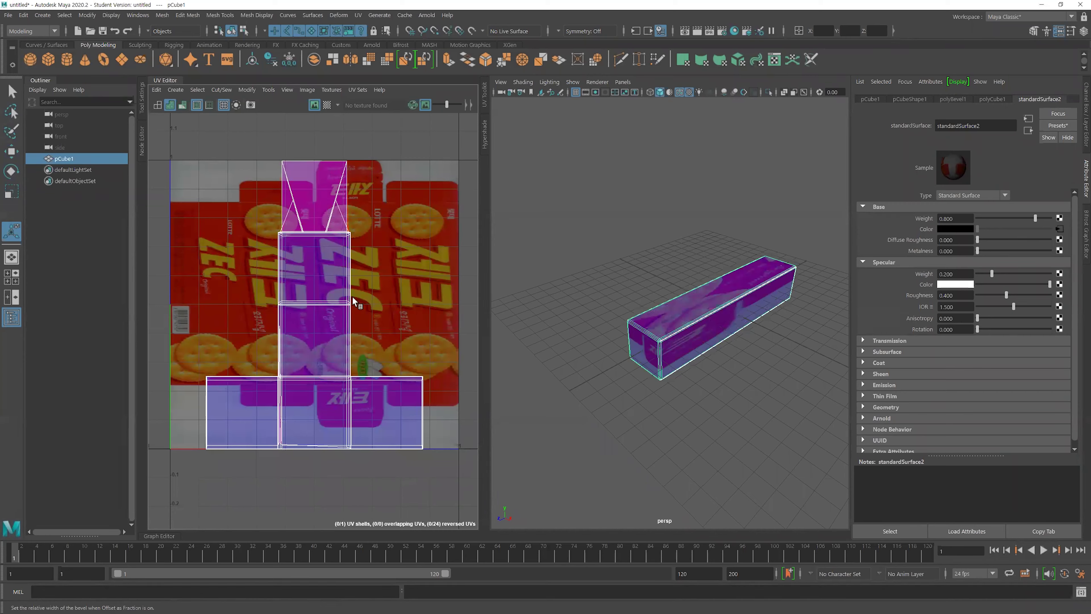
Examine how the package image falls on the box's sides compared with its UV layout
{"action": "middle_click_drag", "start_coordinate": [352, 297], "coordinate": [354, 313], "text": "alt"}
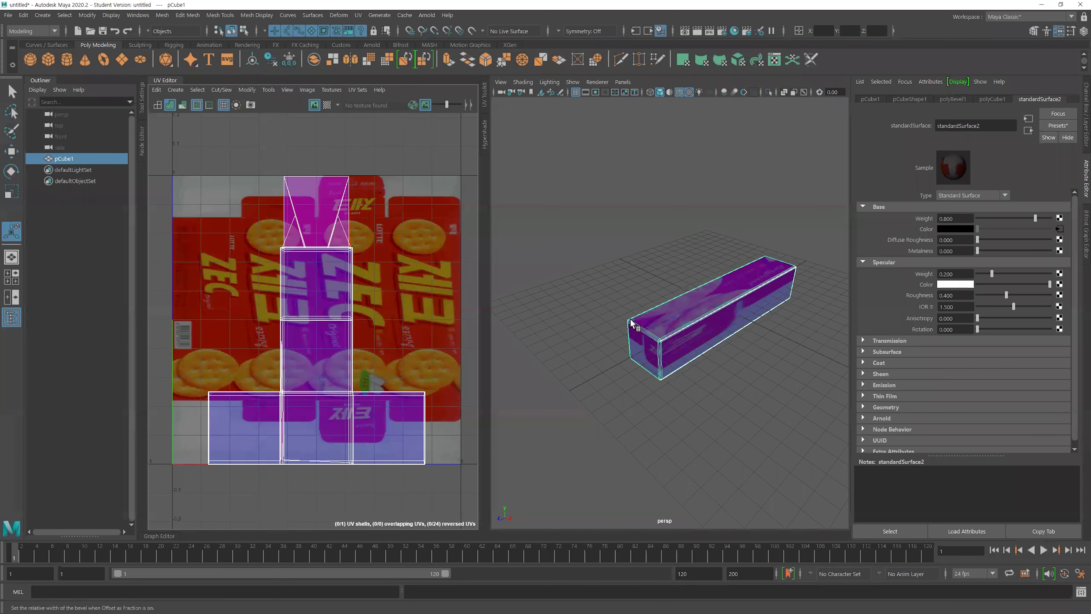
{"action": "right_click_drag", "start_coordinate": [652, 312], "coordinate": [769, 329], "text": "alt"}
{"action": "middle_click_drag", "start_coordinate": [769, 329], "coordinate": [730, 303], "text": "alt"}
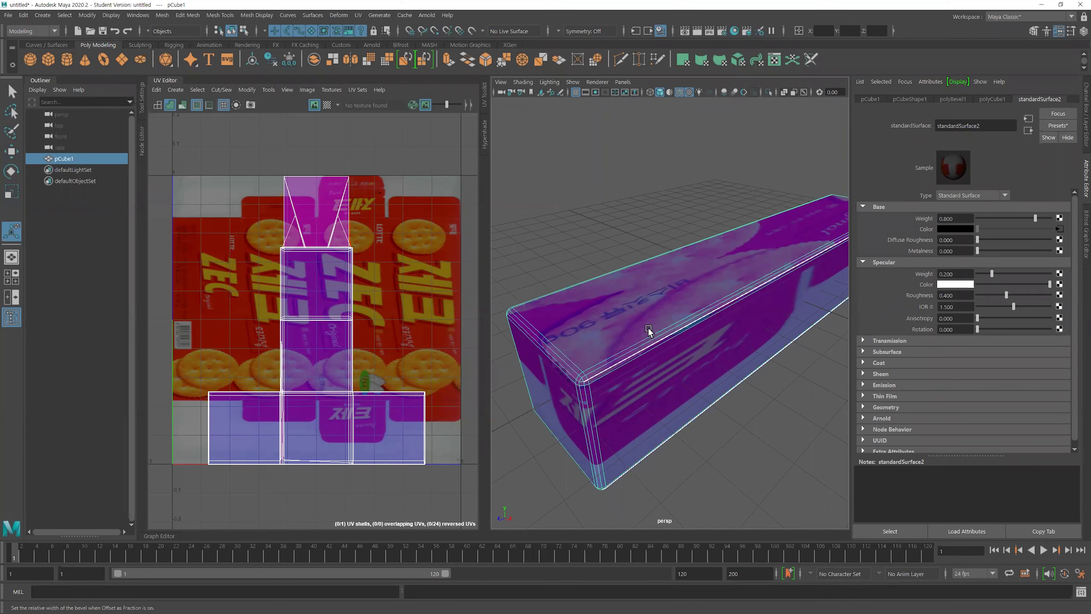
{"action": "scroll", "coordinate": [678, 332], "scroll_direction": "down", "scroll_amount": 5}
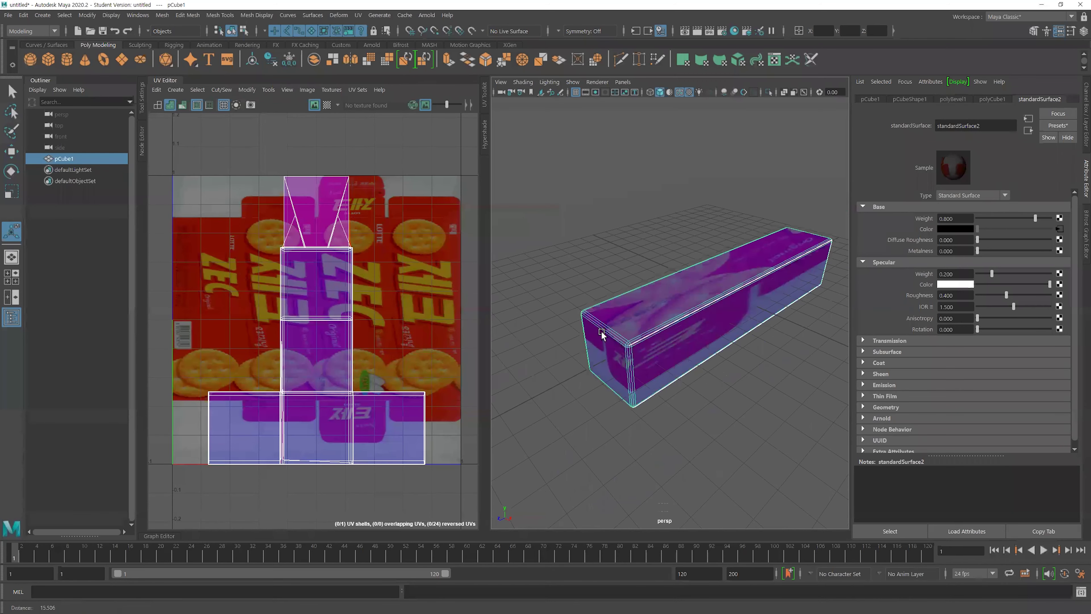
{"action": "left_click_drag", "start_coordinate": [696, 317], "coordinate": [657, 279], "text": "alt"}
{"action": "right_click_drag", "start_coordinate": [819, 373], "coordinate": [714, 311], "text": "alt"}
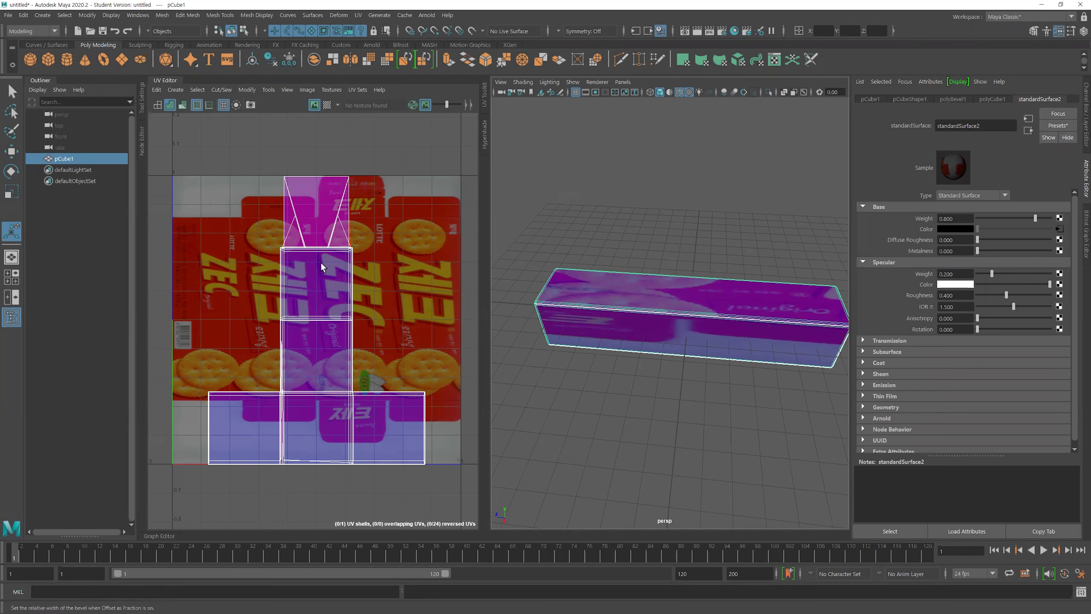
{"action": "left_click_drag", "start_coordinate": [688, 349], "coordinate": [771, 342], "text": "alt"}
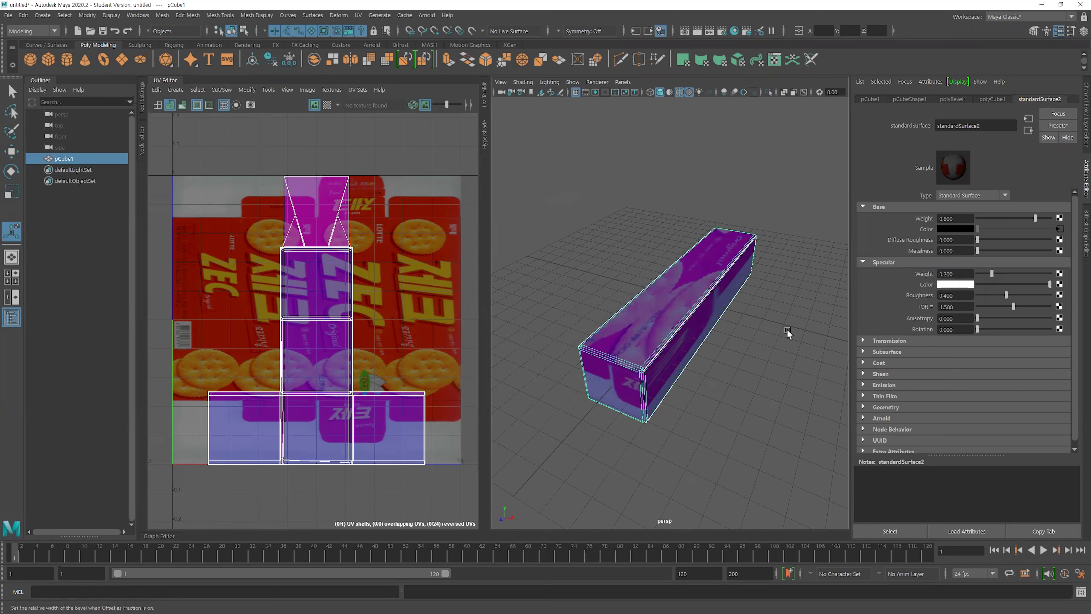
{"action": "scroll", "coordinate": [329, 263], "scroll_direction": "up", "scroll_amount": 2}
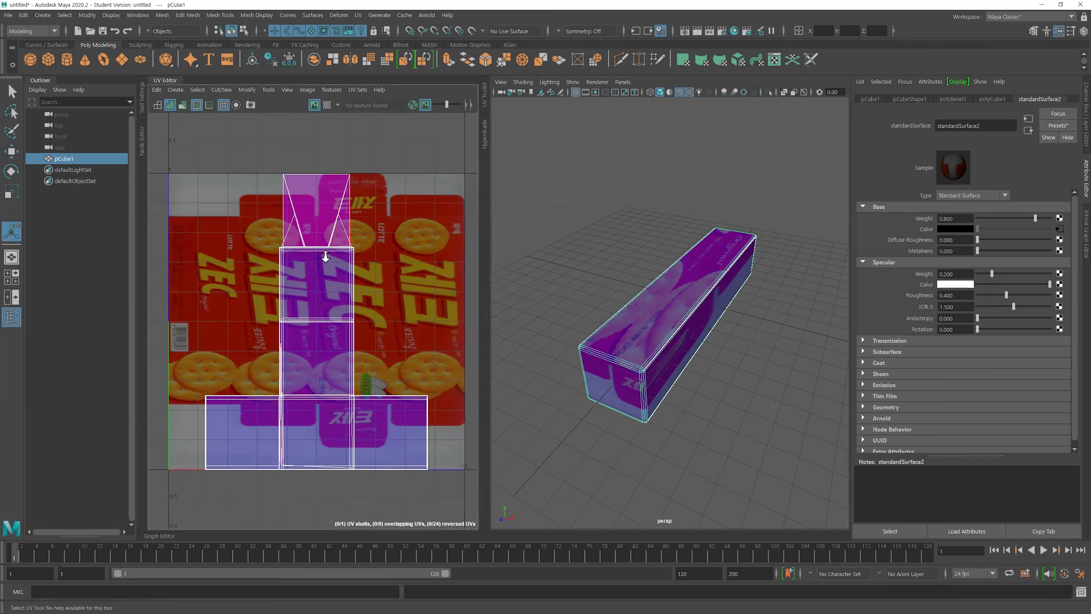
Switch to face selection and select the faces running along the box's long sides
{"action": "left_click_drag", "start_coordinate": [628, 305], "coordinate": [646, 312], "text": "alt"}
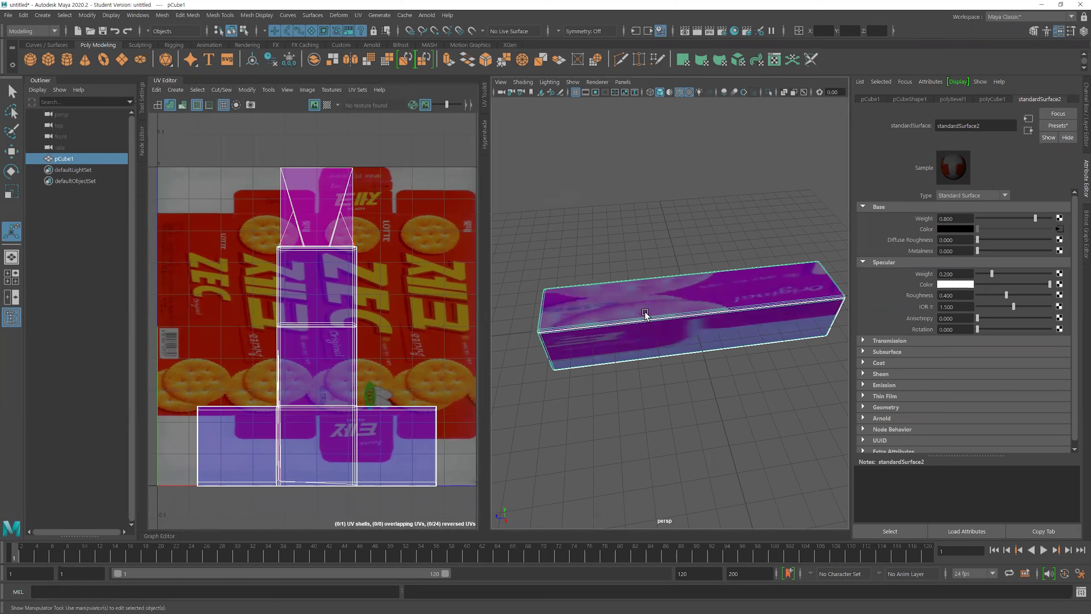
{"action": "right_click_drag", "start_coordinate": [689, 303], "coordinate": [681, 258]}
{"action": "left_click_drag", "start_coordinate": [676, 243], "coordinate": [760, 349]}
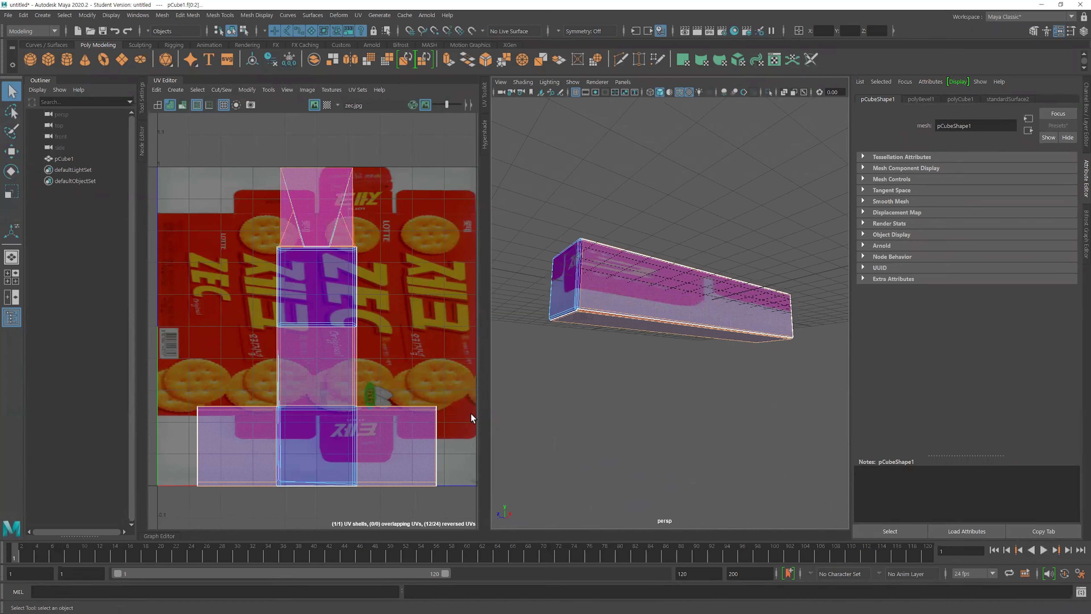
Select the two end faces of the box to compare them with the package flaps in the image
{"action": "left_click_drag", "start_coordinate": [626, 329], "coordinate": [670, 339], "text": "alt"}
{"action": "left_click", "coordinate": [645, 348]}
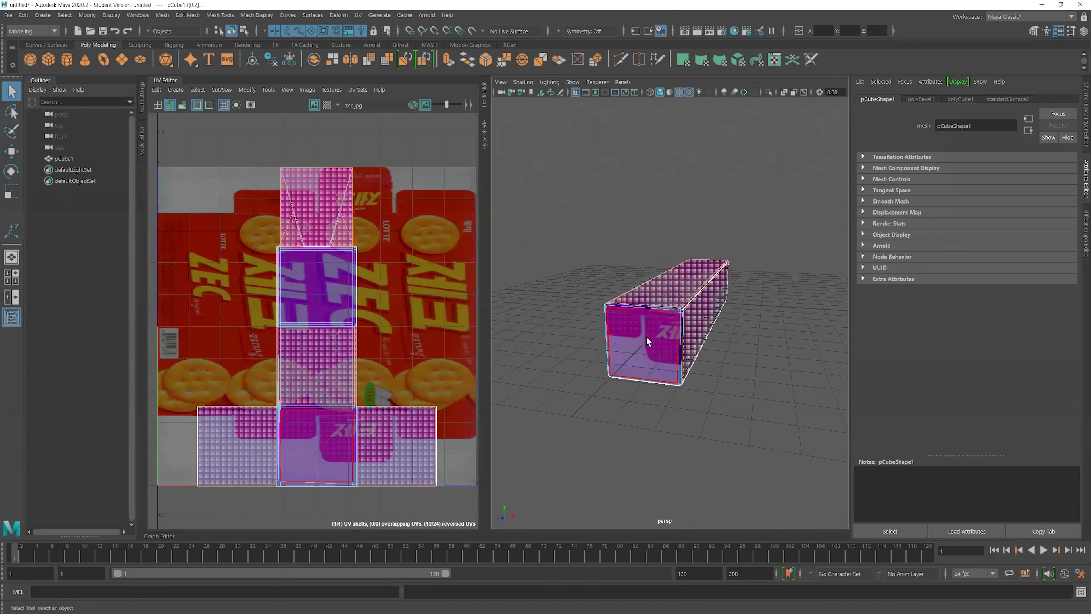
{"action": "left_click_drag", "start_coordinate": [819, 331], "coordinate": [723, 348], "text": "alt"}
{"action": "left_click", "coordinate": [733, 347], "text": "shift"}
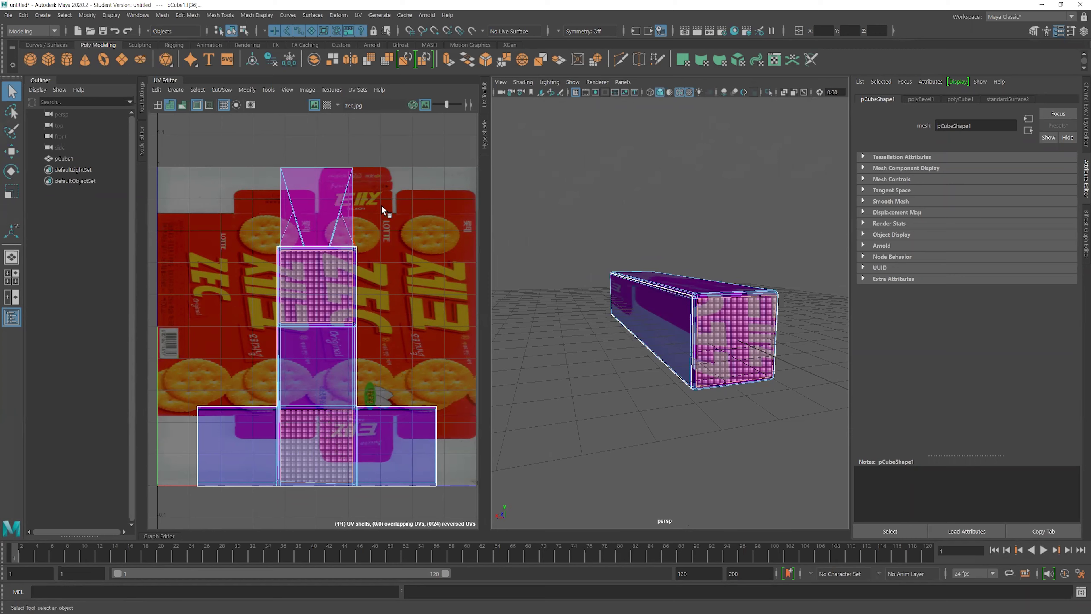
Examine the selected long side faces from all around the box, including the beveled edges and corners at both ends
{"action": "left_click_drag", "start_coordinate": [653, 309], "coordinate": [697, 332], "text": "alt"}
{"action": "right_click_drag", "start_coordinate": [697, 332], "coordinate": [696, 356], "text": "alt"}
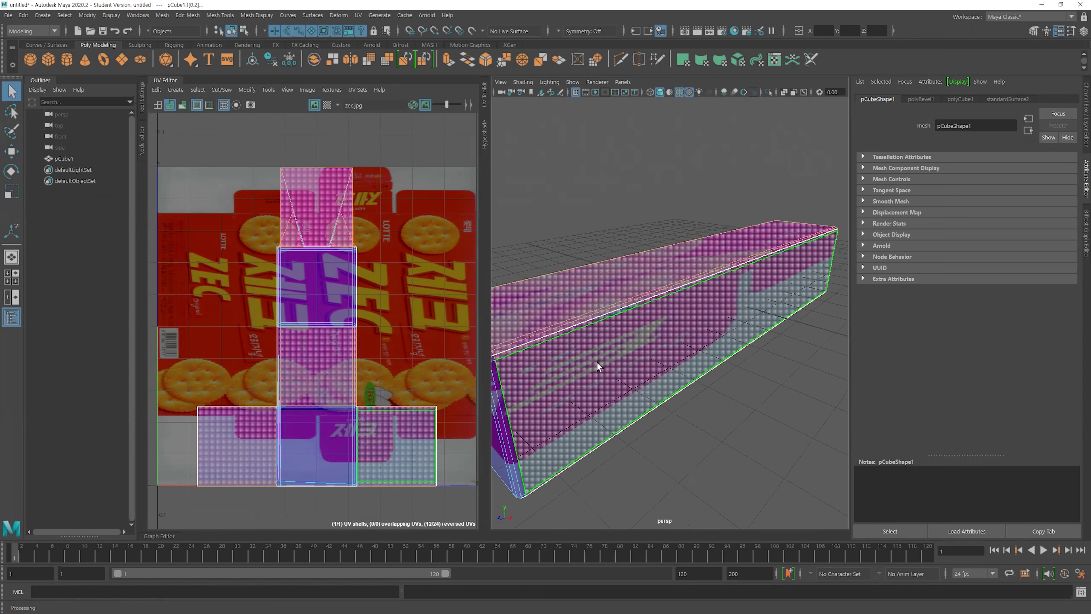
{"action": "key", "text": "f"}
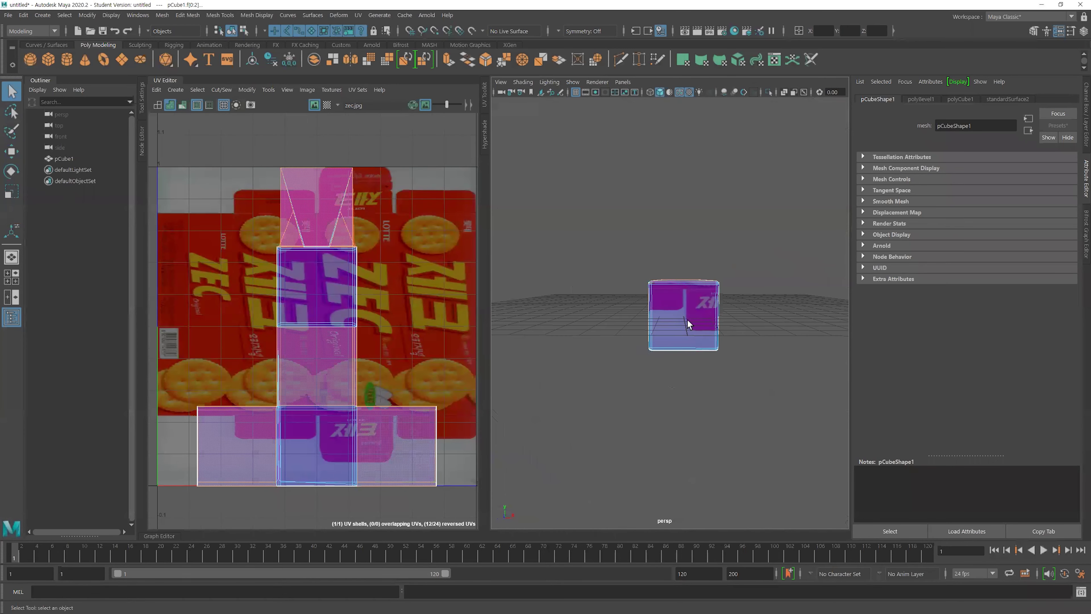
{"action": "scroll", "coordinate": [670, 366], "scroll_direction": "up", "scroll_amount": 5}
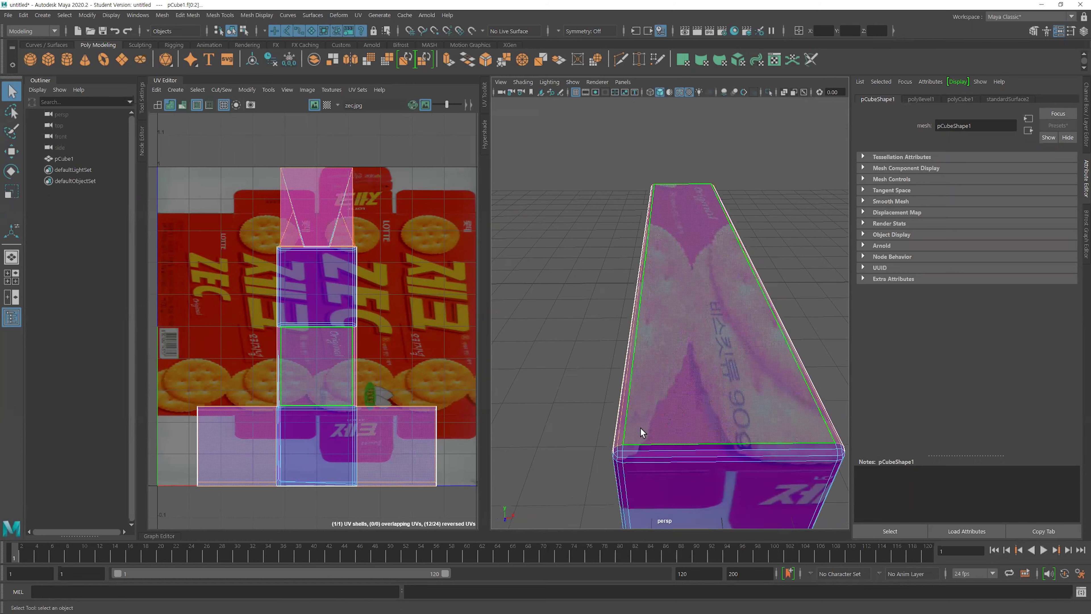
{"action": "left_click_drag", "start_coordinate": [693, 347], "coordinate": [711, 324], "text": "alt"}
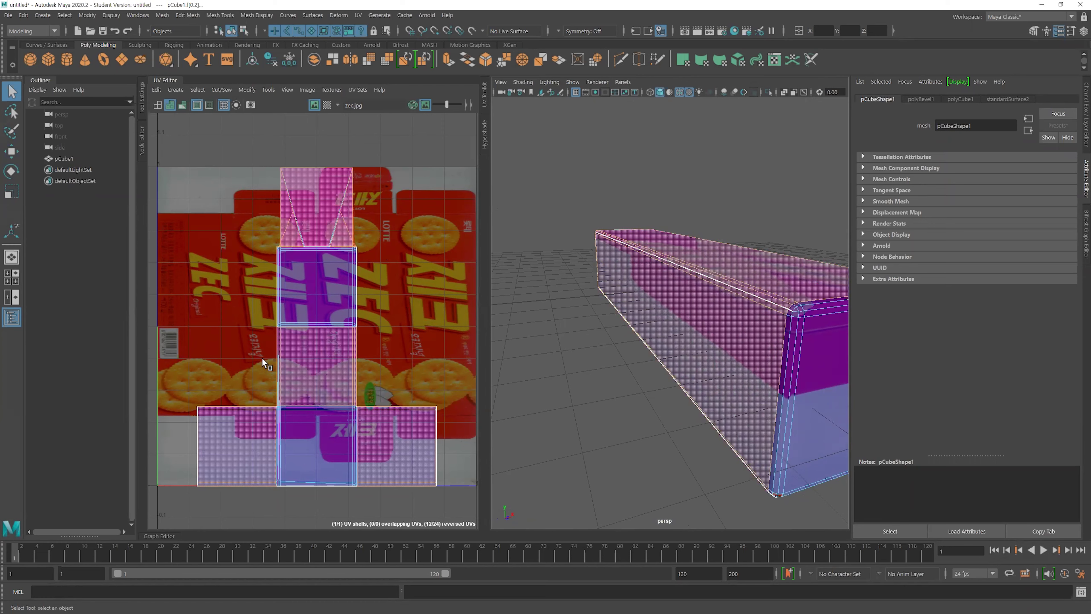
{"action": "right_click_drag", "start_coordinate": [783, 345], "coordinate": [683, 342], "text": "alt"}
{"action": "left_click_drag", "start_coordinate": [682, 342], "coordinate": [571, 435], "text": "alt"}
{"action": "right_click_drag", "start_coordinate": [606, 360], "coordinate": [658, 368], "text": "alt"}
{"action": "left_click_drag", "start_coordinate": [645, 367], "coordinate": [691, 346], "text": "alt"}
{"action": "right_click_drag", "start_coordinate": [765, 300], "coordinate": [654, 316], "text": "alt"}
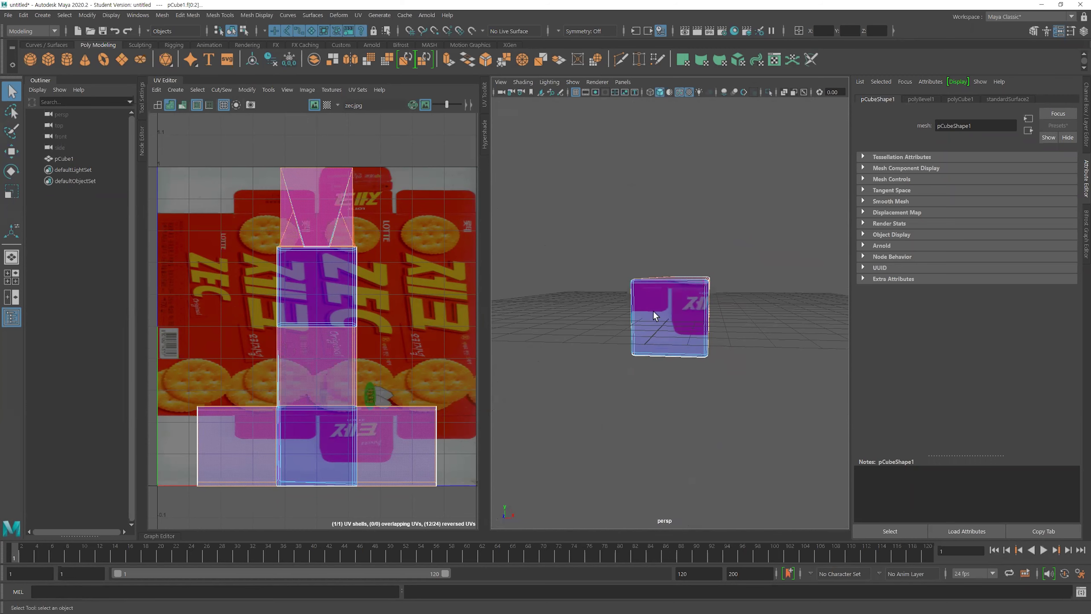
{"action": "left_click_drag", "start_coordinate": [654, 316], "coordinate": [669, 304], "text": "alt"}
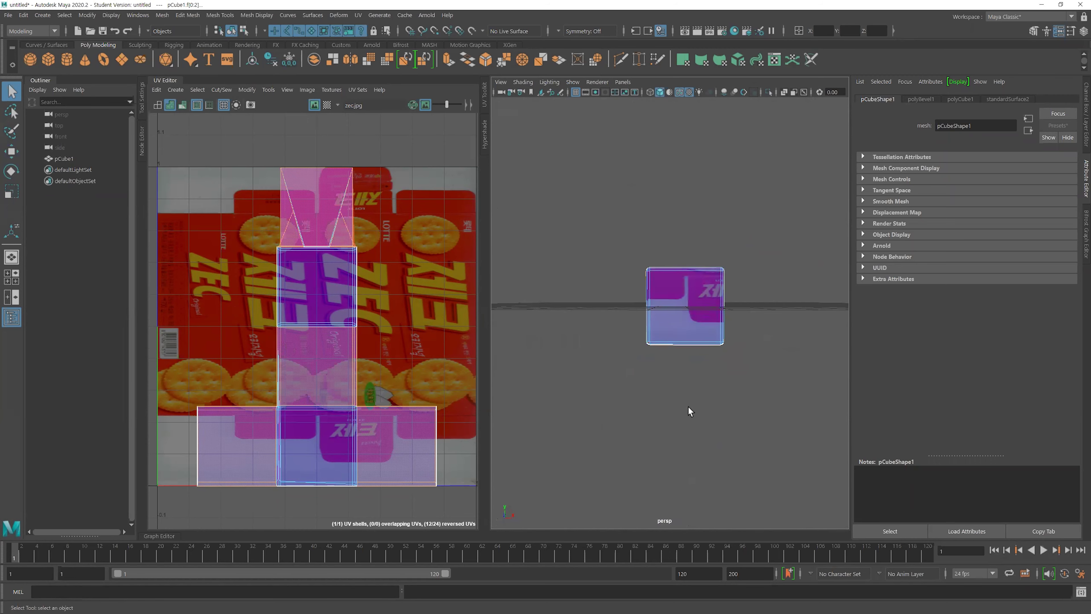
{"action": "left_click_drag", "start_coordinate": [742, 251], "coordinate": [590, 318], "text": "alt"}
{"action": "right_click_drag", "start_coordinate": [590, 318], "coordinate": [663, 321], "text": "alt"}
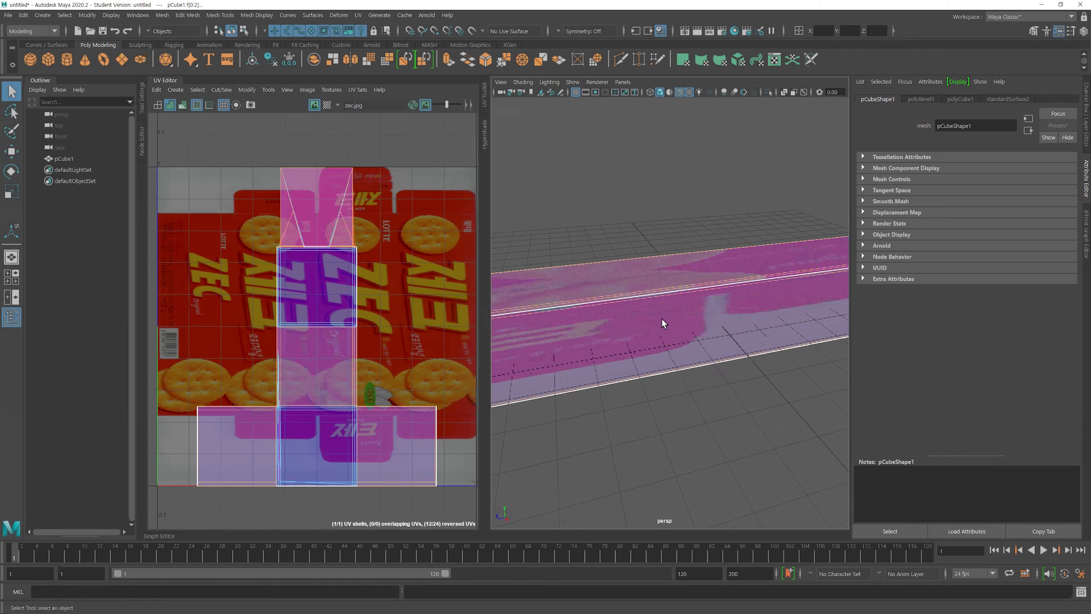
{"action": "middle_click_drag", "start_coordinate": [662, 322], "coordinate": [680, 290], "text": "alt"}
{"action": "mouse_move", "coordinate": [680, 290]}
{"action": "right_mouse_down", "text": "alt"}
{"action": "mouse_move", "coordinate": [735, 304]}
{"action": "mouse_move", "coordinate": [698, 298]}
{"action": "mouse_move", "coordinate": [694, 276]}
{"action": "mouse_move", "coordinate": [682, 286]}
{"action": "right_mouse_up", "text": "alt"}
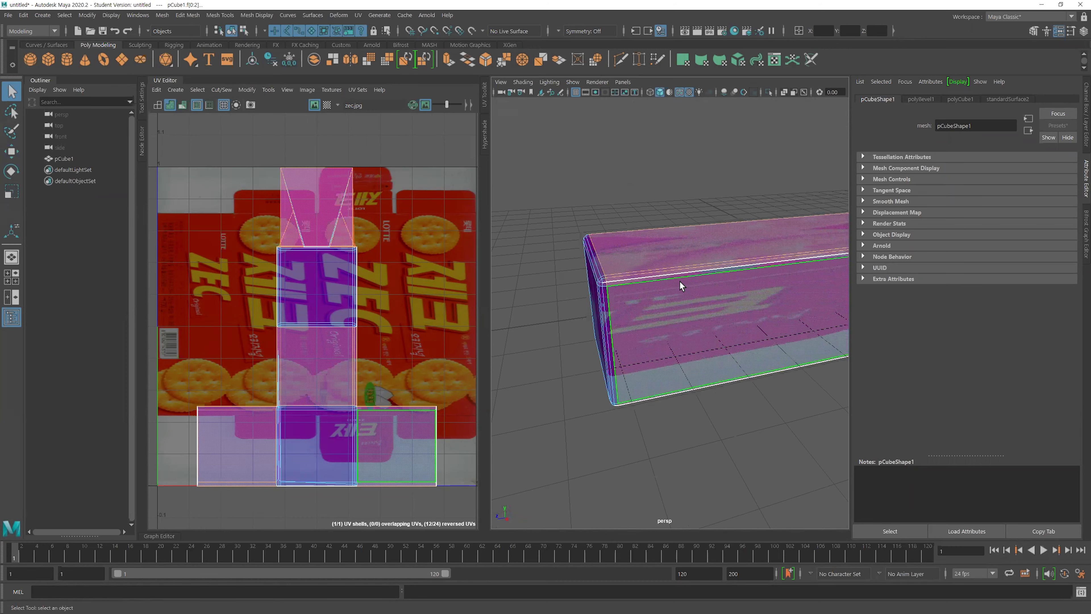
{"action": "left_click_drag", "start_coordinate": [693, 265], "coordinate": [769, 215], "text": "alt"}
{"action": "left_click_drag", "start_coordinate": [748, 320], "coordinate": [760, 324], "text": "alt"}
{"action": "right_click_drag", "start_coordinate": [760, 325], "coordinate": [561, 305], "text": "alt"}
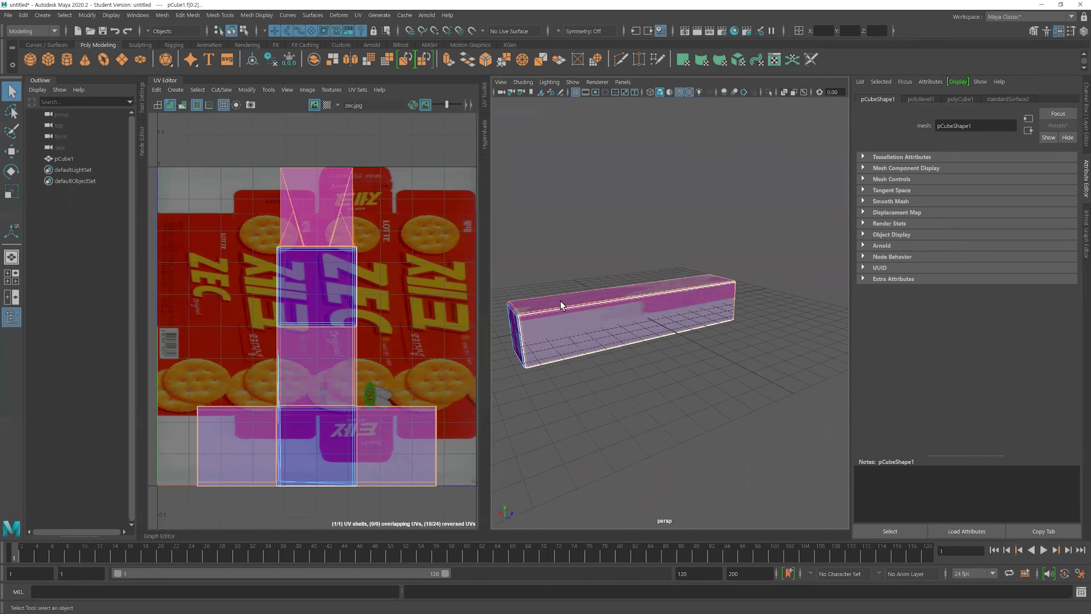
{"action": "left_click_drag", "start_coordinate": [562, 304], "coordinate": [648, 303], "text": "alt"}
{"action": "right_click_drag", "start_coordinate": [648, 303], "coordinate": [726, 308], "text": "alt"}
{"action": "left_click_drag", "start_coordinate": [726, 308], "coordinate": [583, 314], "text": "alt"}
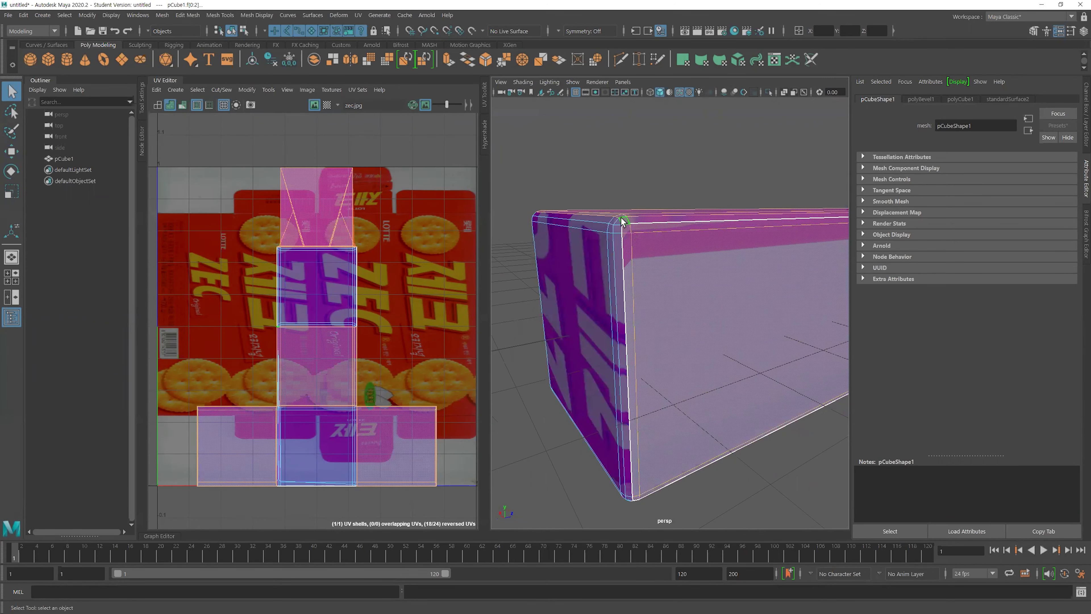
{"action": "right_click_drag", "start_coordinate": [706, 341], "coordinate": [695, 310], "text": "alt"}
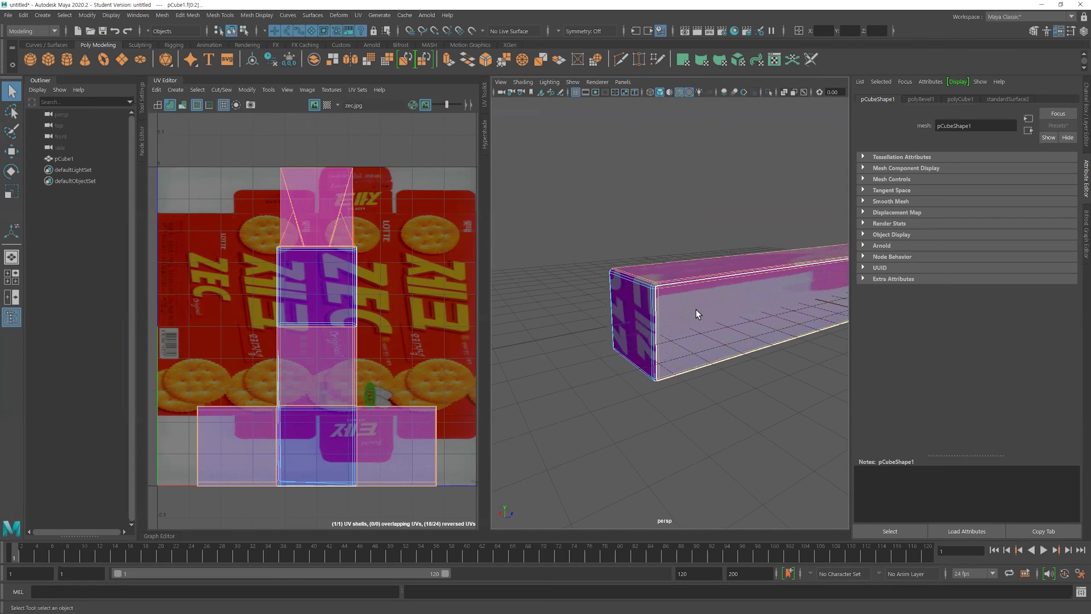
{"action": "middle_click_drag", "start_coordinate": [696, 314], "coordinate": [640, 313], "text": "alt"}
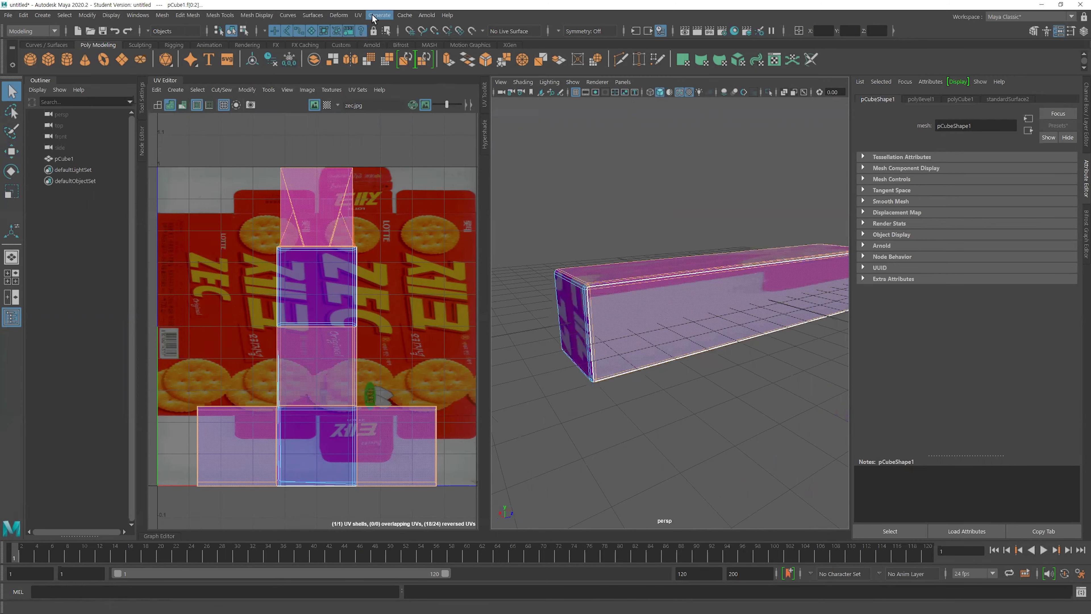
Apply a Cylindrical UV projection to the selected long side faces and check the resulting shell in the UV Editor
{"action": "left_click", "coordinate": [357, 15]}
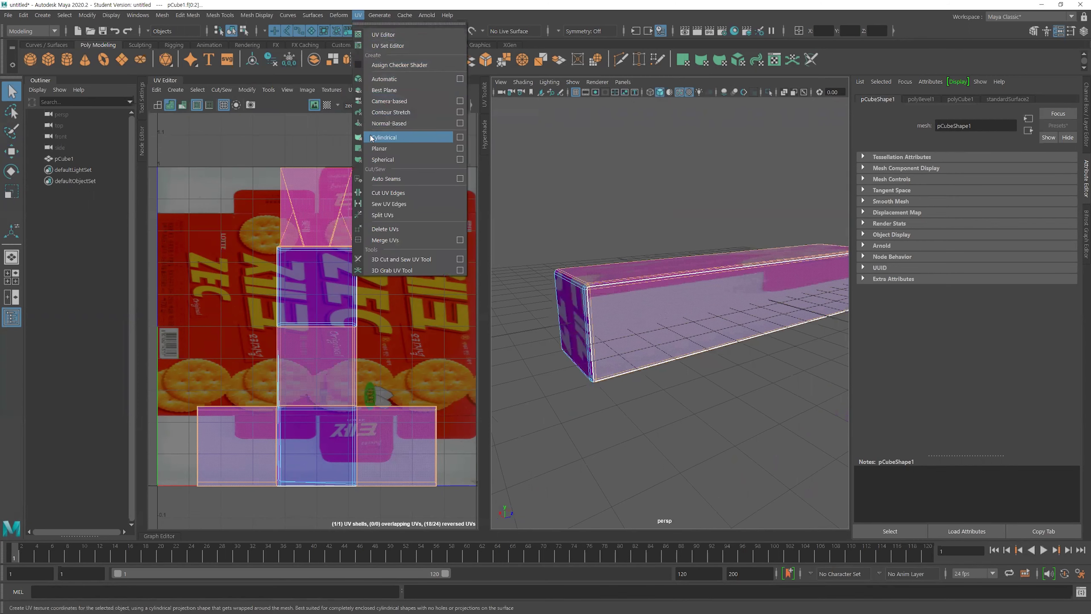
{"action": "left_click", "coordinate": [422, 136]}
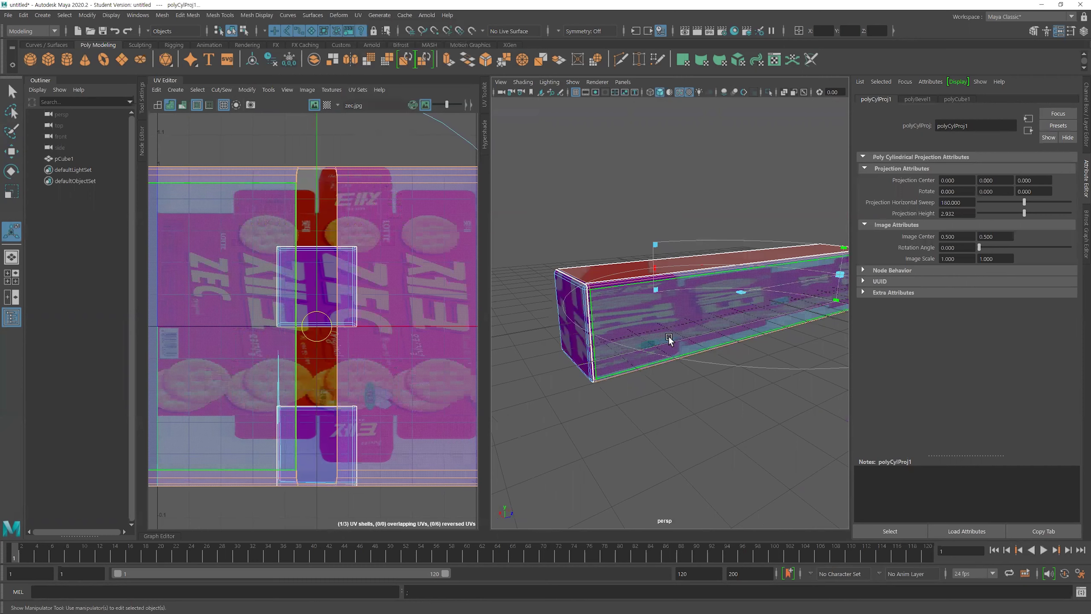
{"action": "scroll", "coordinate": [300, 327], "scroll_direction": "down", "scroll_amount": 5}
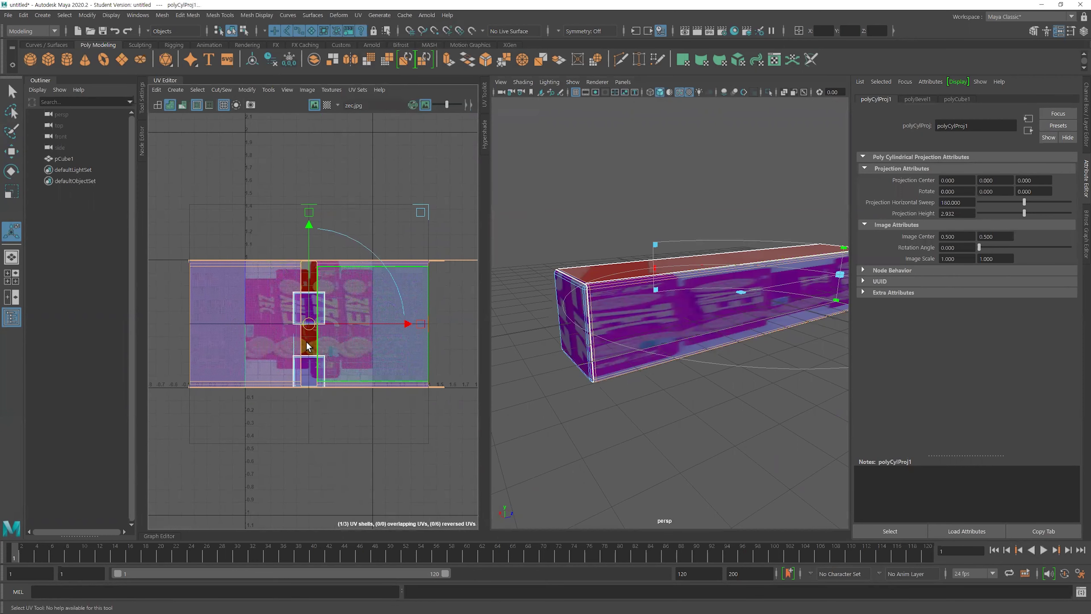
Replace the projection's detailed attribute view with its Channel Box values and check how the projection cylinder stands around the box
{"action": "left_click_drag", "start_coordinate": [665, 325], "coordinate": [640, 306], "text": "alt"}
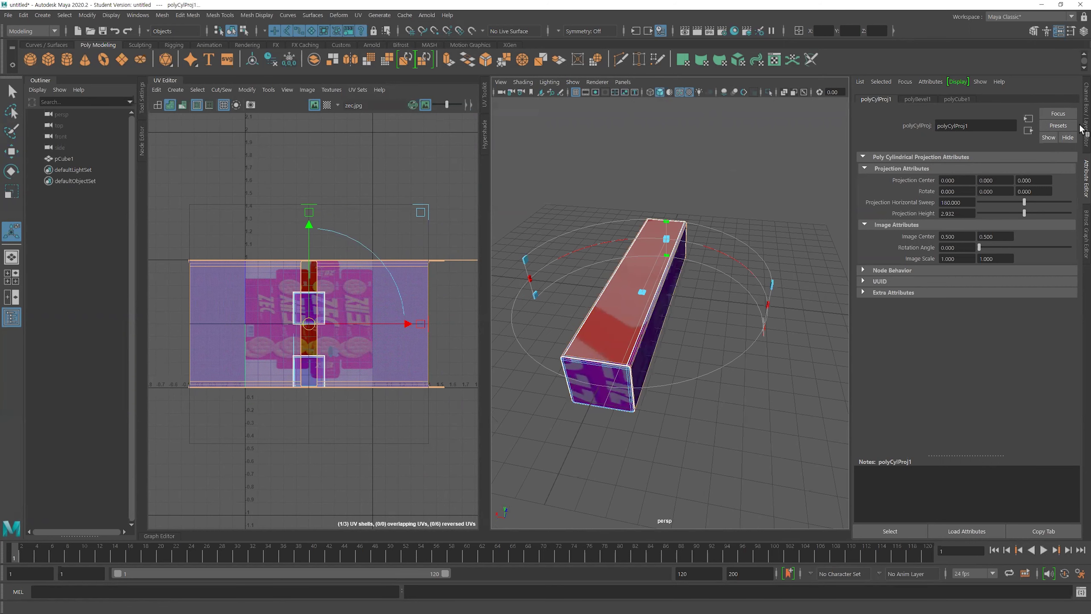
{"action": "key", "text": "ctrl+a"}
{"action": "left_click_drag", "start_coordinate": [850, 301], "coordinate": [807, 275], "text": "alt"}
{"action": "left_click_drag", "start_coordinate": [758, 361], "coordinate": [886, 282], "text": "alt"}
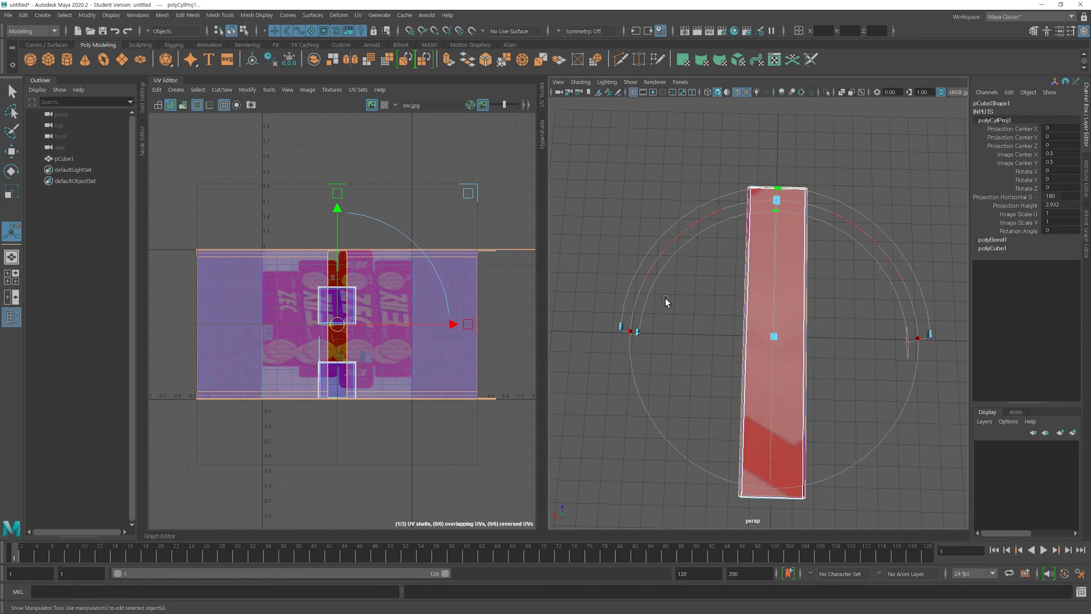
Examine the cylindrical projection manipulator around the box, including the small T-shaped mark at its lower corner
{"action": "left_click_drag", "start_coordinate": [780, 244], "coordinate": [843, 331], "text": "alt"}
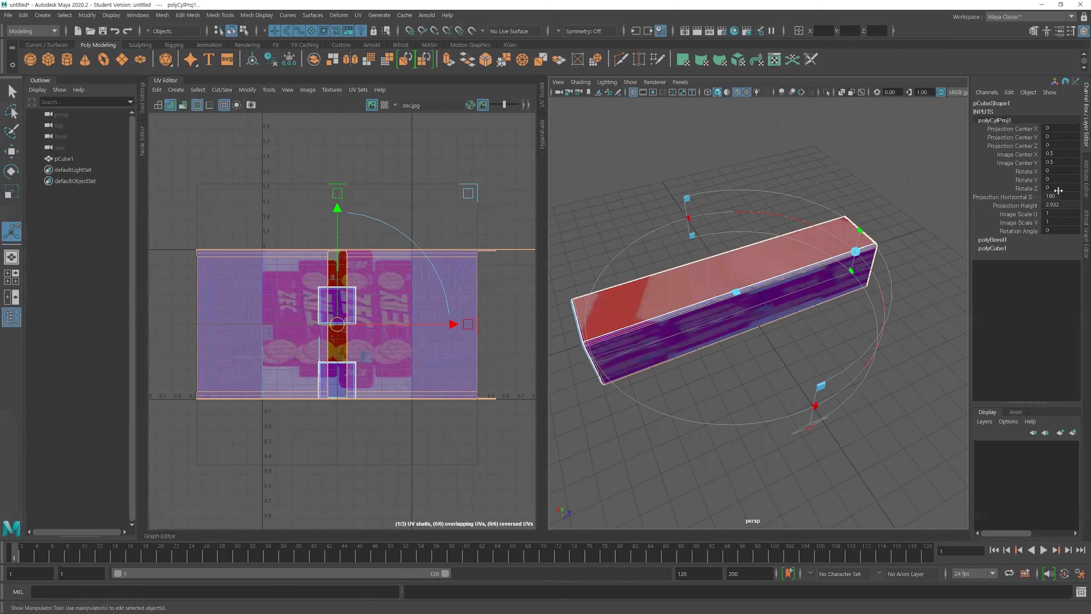
{"action": "middle_click_drag", "start_coordinate": [801, 315], "coordinate": [809, 300], "text": "alt"}
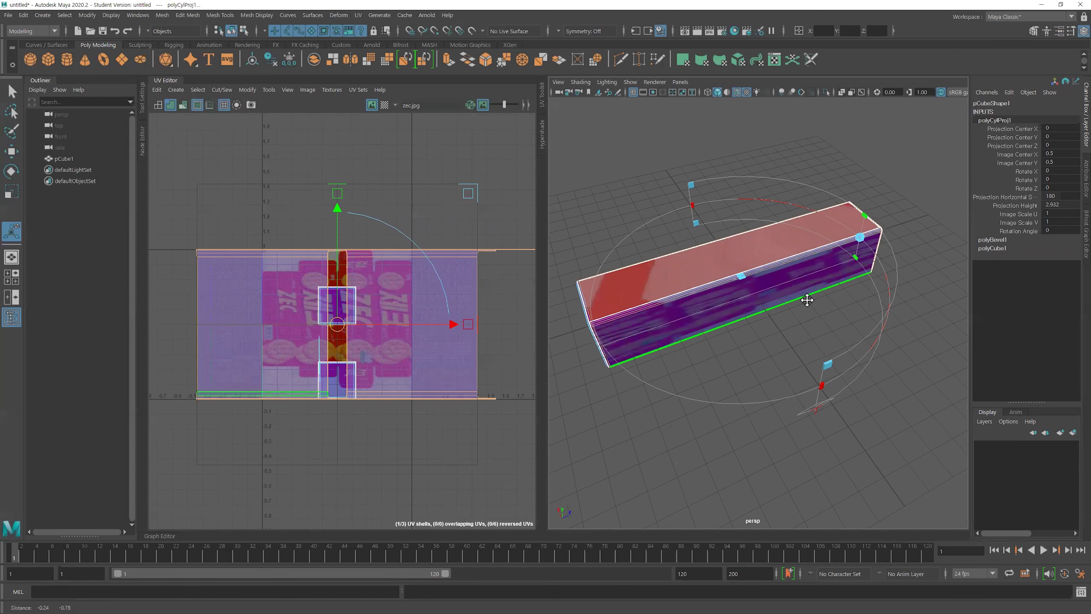
{"action": "right_click_drag", "start_coordinate": [809, 301], "coordinate": [835, 307], "text": "alt"}
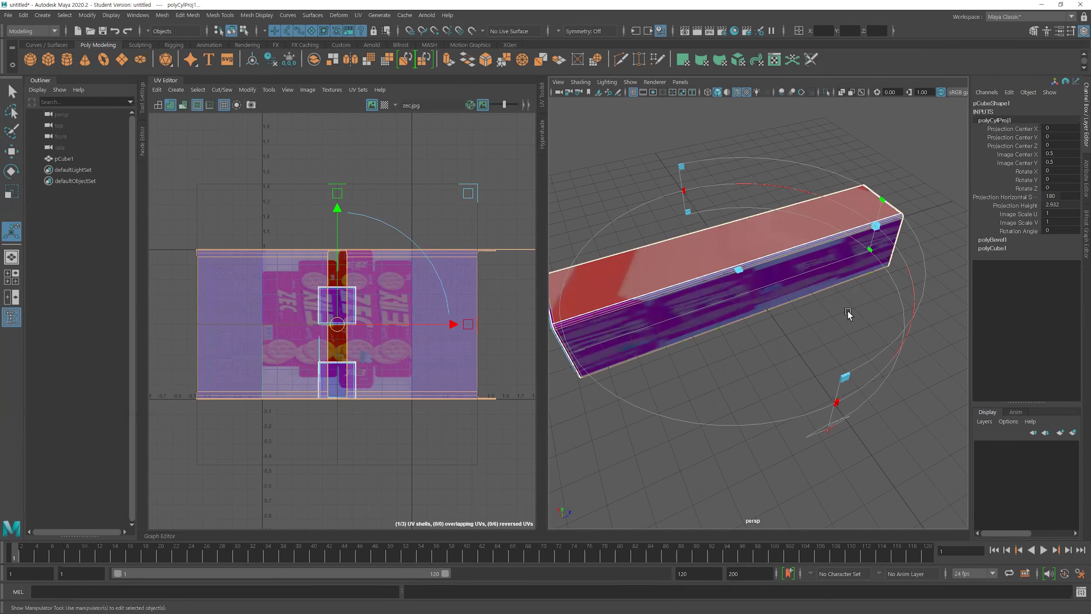
{"action": "left_click_drag", "start_coordinate": [853, 315], "coordinate": [858, 313], "text": "alt"}
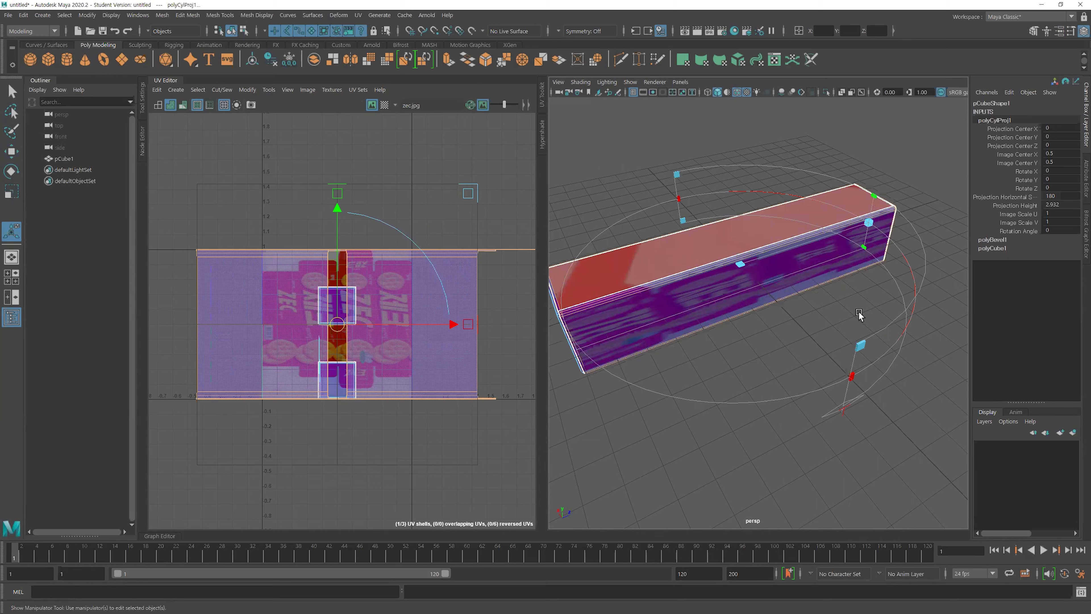
{"action": "left_click_drag", "start_coordinate": [793, 366], "coordinate": [824, 373], "text": "alt"}
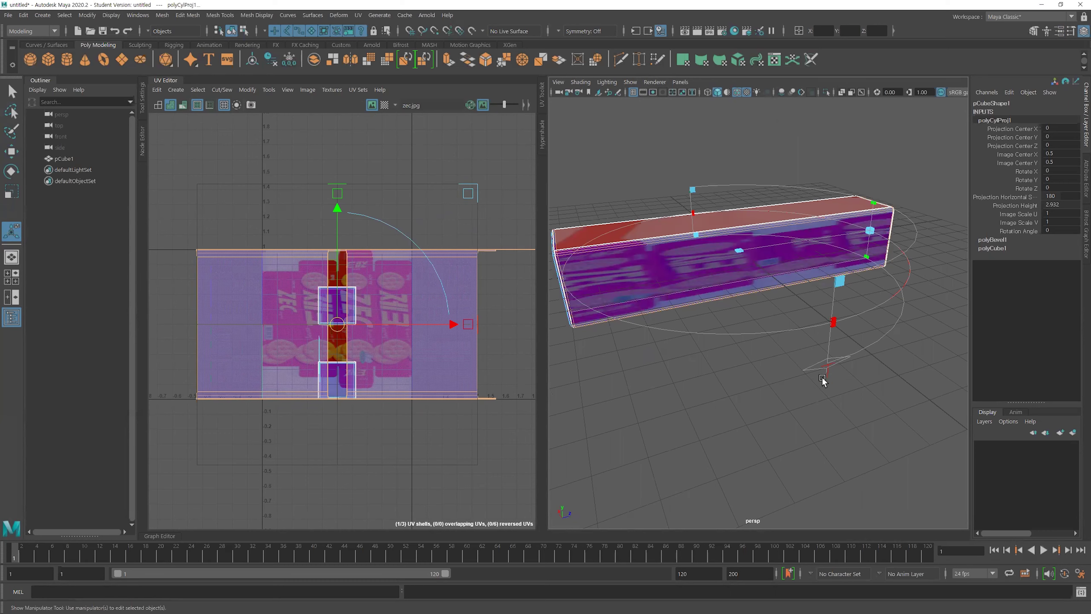
{"action": "right_click_drag", "start_coordinate": [776, 380], "coordinate": [867, 397], "text": "alt"}
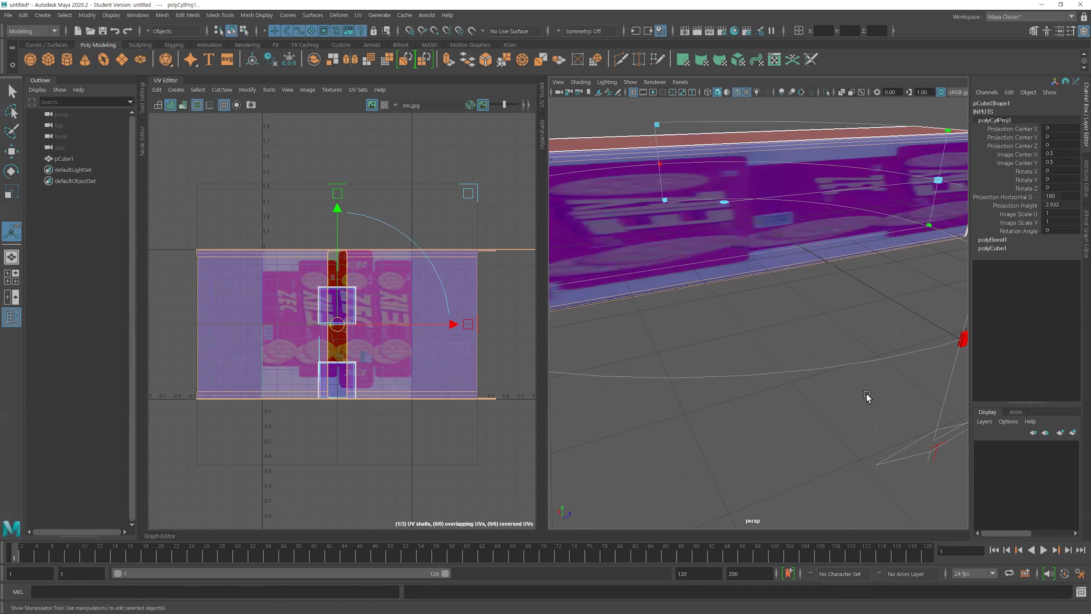
{"action": "middle_click_drag", "start_coordinate": [867, 397], "coordinate": [779, 326], "text": "alt"}
{"action": "right_click_drag", "start_coordinate": [779, 327], "coordinate": [781, 362], "text": "alt"}
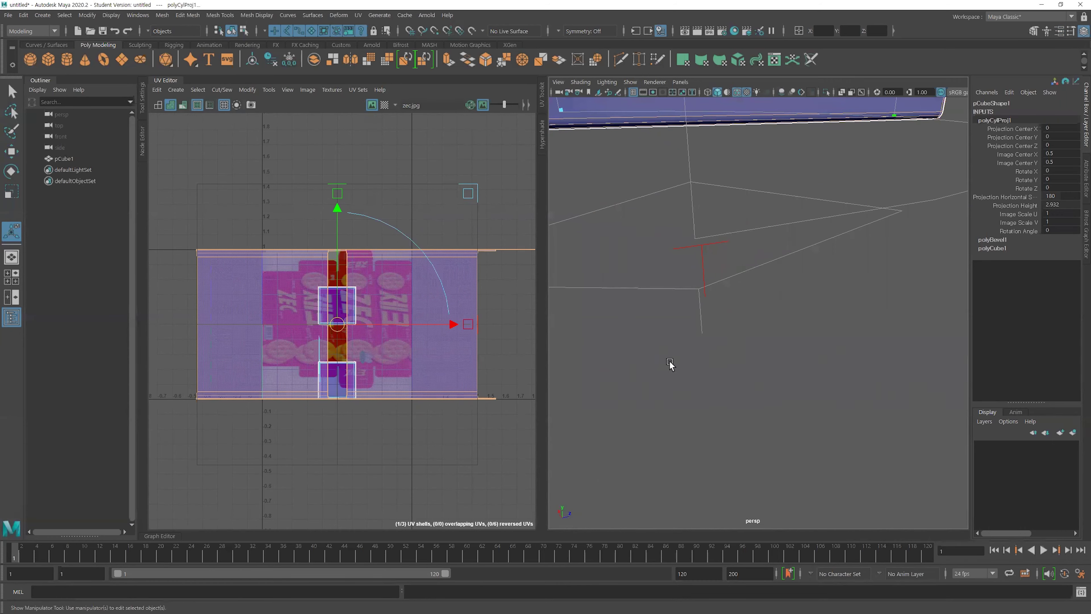
{"action": "right_click_drag", "start_coordinate": [810, 283], "coordinate": [801, 310], "text": "alt"}
{"action": "middle_click_drag", "start_coordinate": [801, 310], "coordinate": [815, 318], "text": "alt"}
Toggle the projection manipulator repeatedly between its sweep and height handles and its transform handles, ending on the transform handles
{"action": "left_click", "coordinate": [820, 344]}
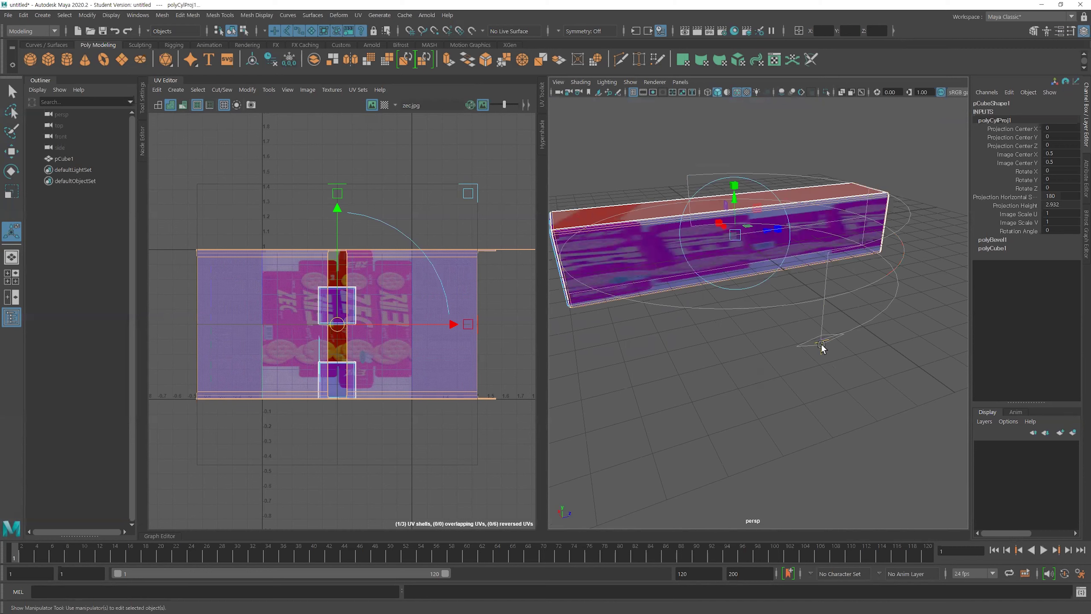
{"action": "left_click", "coordinate": [820, 343]}
{"action": "left_click", "coordinate": [821, 344]}
{"action": "left_click", "coordinate": [821, 344]}
{"action": "left_click", "coordinate": [821, 344]}
{"action": "left_click", "coordinate": [821, 344]}
{"action": "left_click", "coordinate": [821, 344]}
{"action": "left_click", "coordinate": [821, 343]}
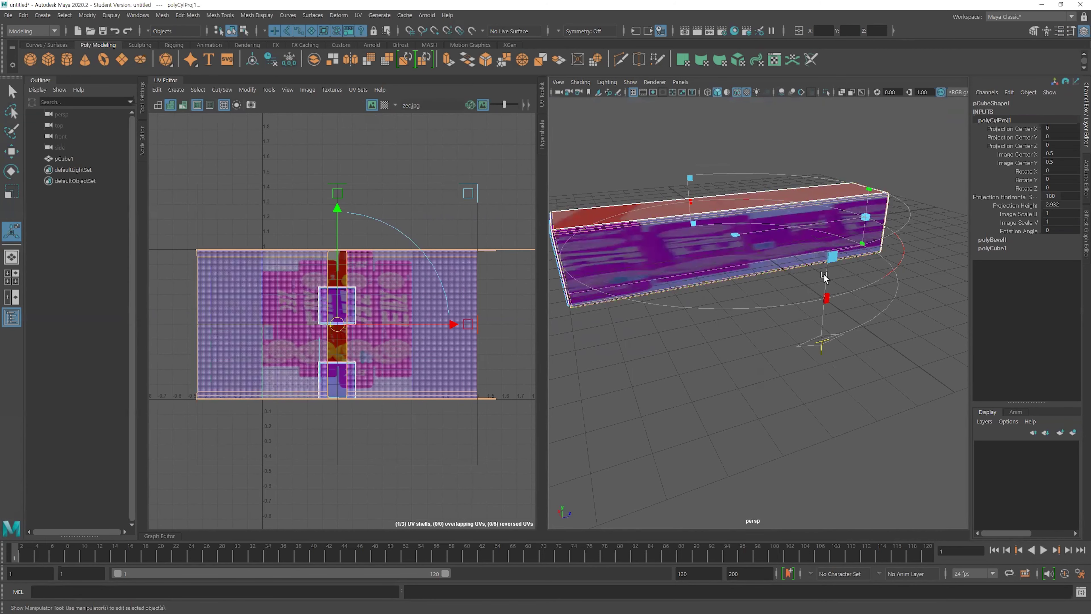
{"action": "left_click", "coordinate": [821, 344]}
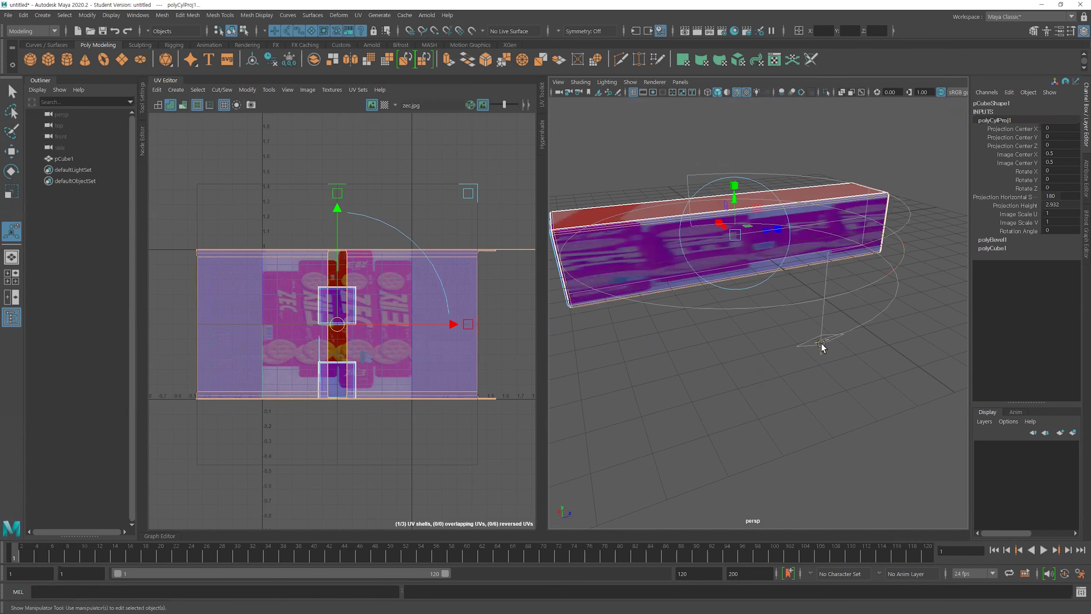
Rotate the cylindrical projection so its axis runs along the box's length, with Rotate X set to exactly -90
{"action": "left_click_drag", "start_coordinate": [788, 327], "coordinate": [801, 312], "text": "alt"}
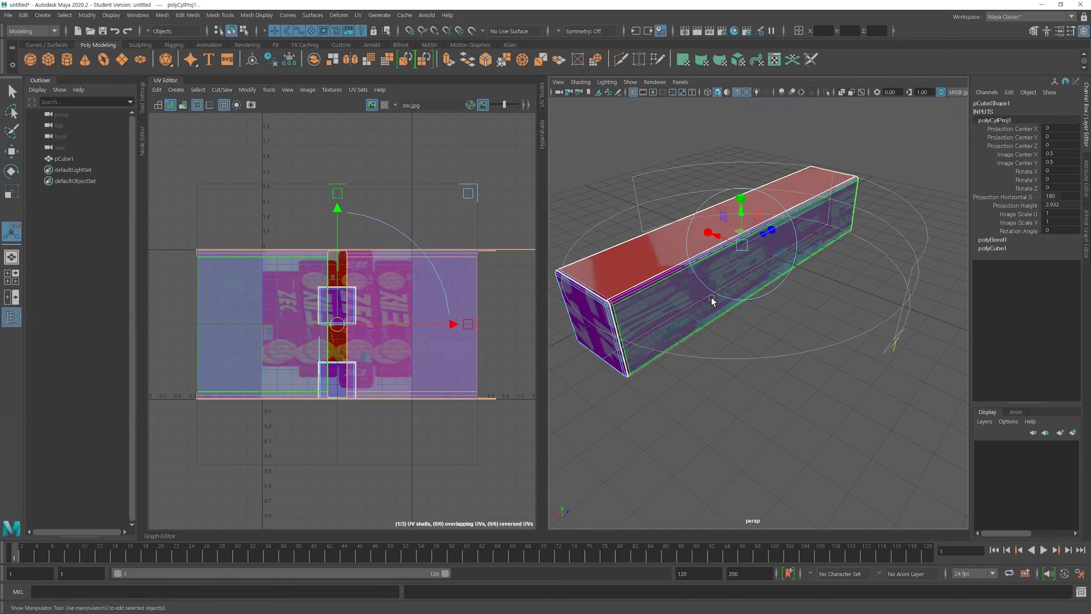
{"action": "left_click", "coordinate": [766, 293]}
{"action": "left_click_drag", "start_coordinate": [829, 287], "coordinate": [782, 292], "text": "alt"}
{"action": "left_click_drag", "start_coordinate": [738, 232], "coordinate": [662, 302]}
{"action": "scroll", "coordinate": [810, 238], "scroll_direction": "down", "scroll_amount": 3}
{"action": "left_click_drag", "start_coordinate": [811, 237], "coordinate": [751, 218], "text": "alt"}
{"action": "scroll", "coordinate": [453, 210], "scroll_direction": "down", "scroll_amount": 3}
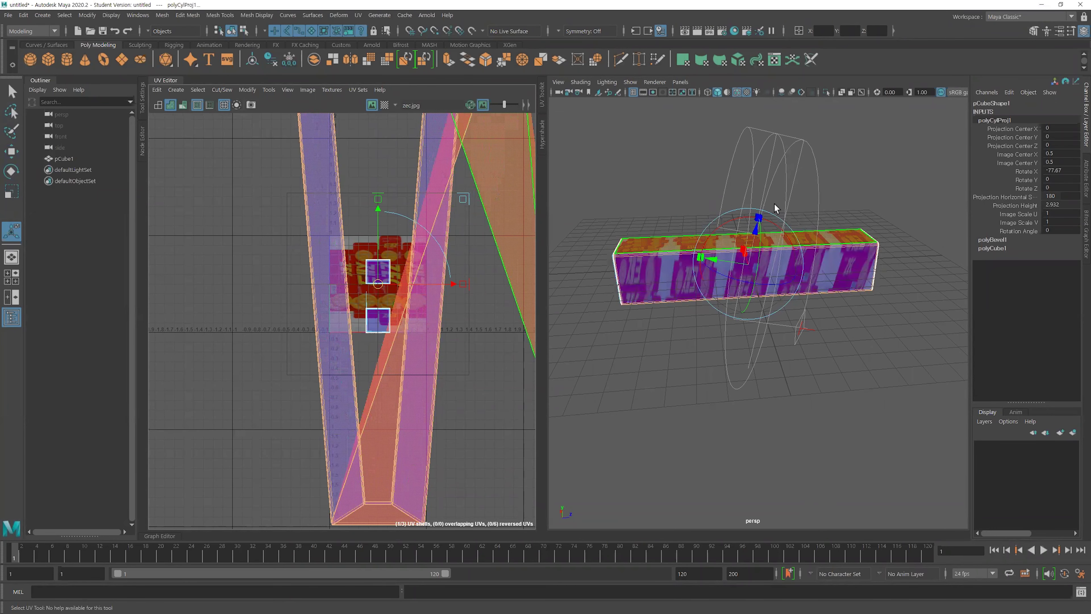
{"action": "double_click", "coordinate": [1061, 172]}
{"action": "key", "text": "Return"}
{"action": "scroll", "coordinate": [408, 305], "scroll_direction": "down", "scroll_amount": 2}
{"action": "middle_click_drag", "start_coordinate": [441, 216], "coordinate": [403, 268], "text": "alt"}
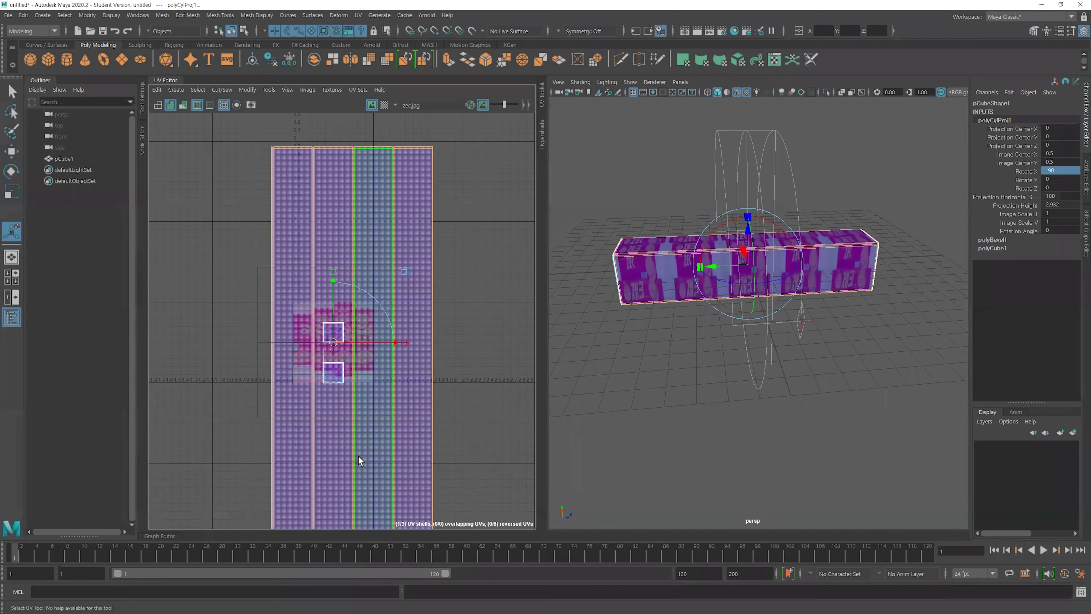
{"action": "left_click_drag", "start_coordinate": [692, 327], "coordinate": [683, 279], "text": "alt"}
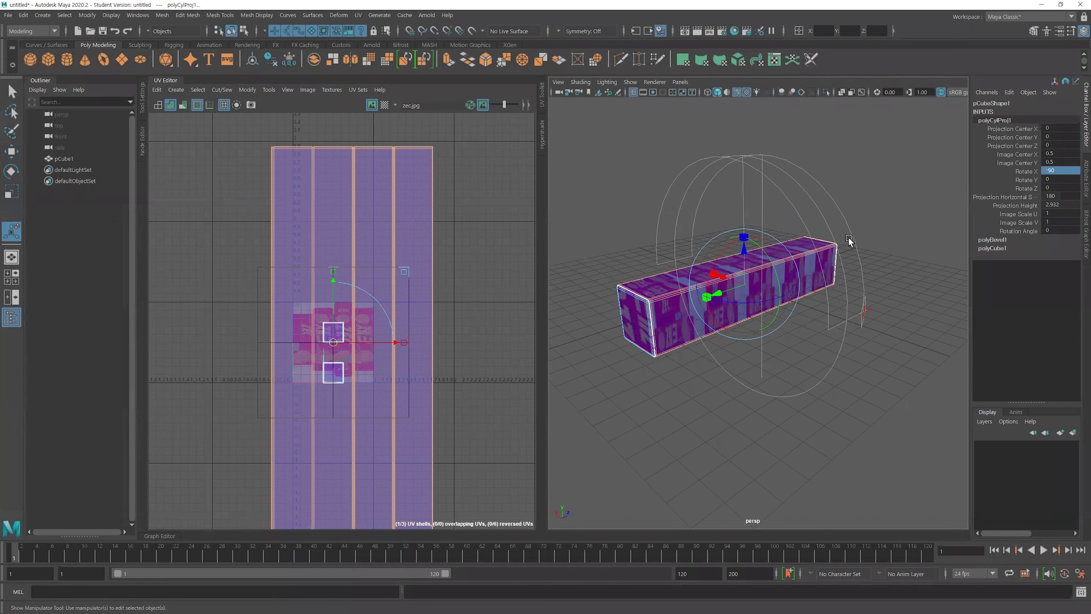
Return the projection manipulator to its sweep and height handles and stretch the projection height to about 13.3
{"action": "left_click", "coordinate": [870, 309]}
{"action": "key", "text": "f"}
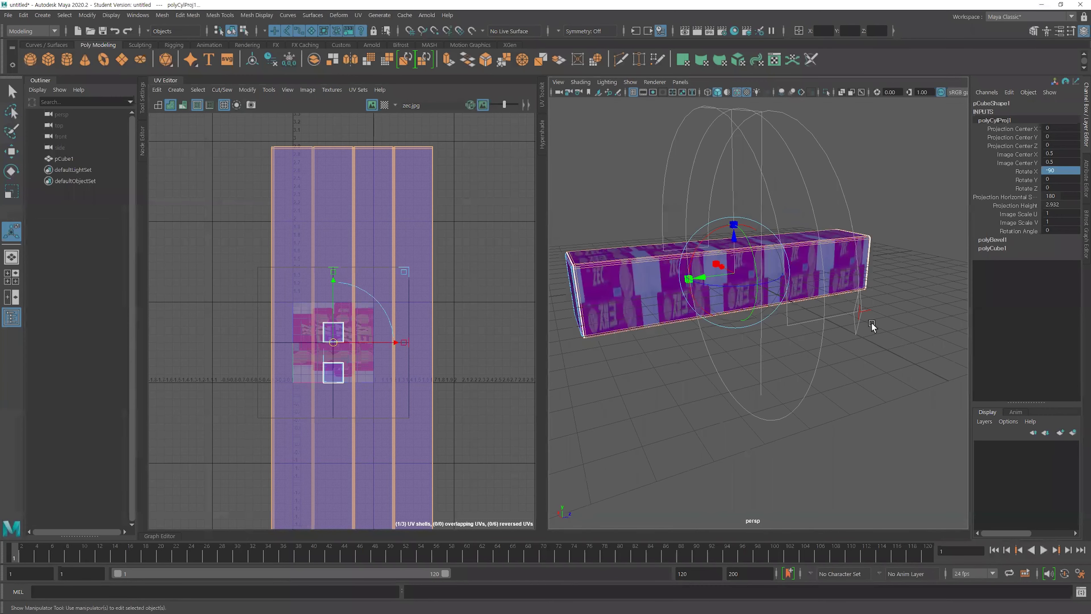
{"action": "left_click_drag", "start_coordinate": [865, 314], "coordinate": [851, 320], "text": "alt"}
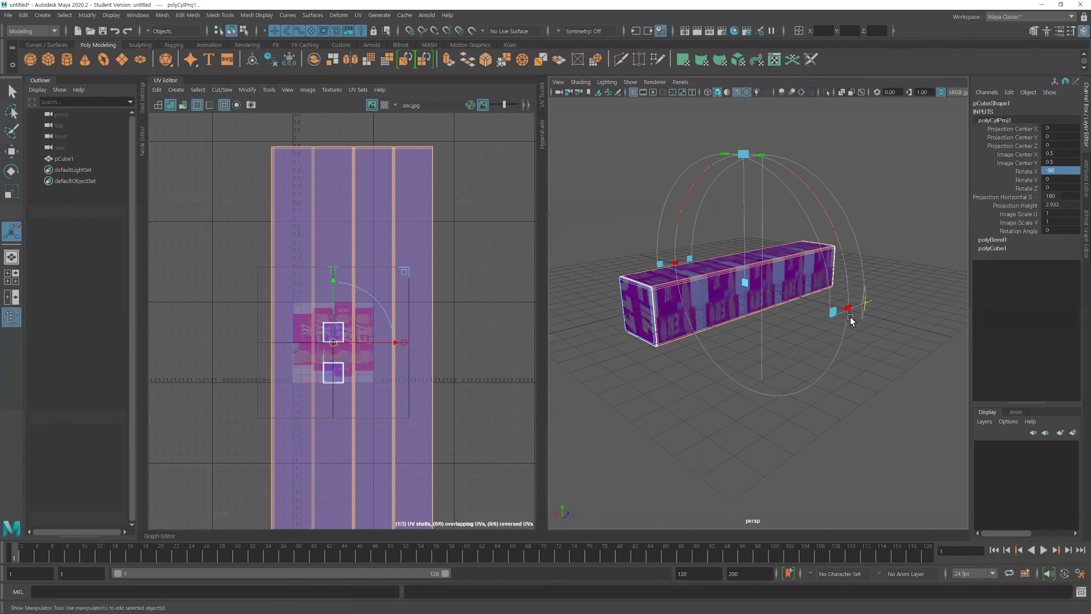
{"action": "left_click_drag", "start_coordinate": [785, 221], "coordinate": [764, 205], "text": "alt"}
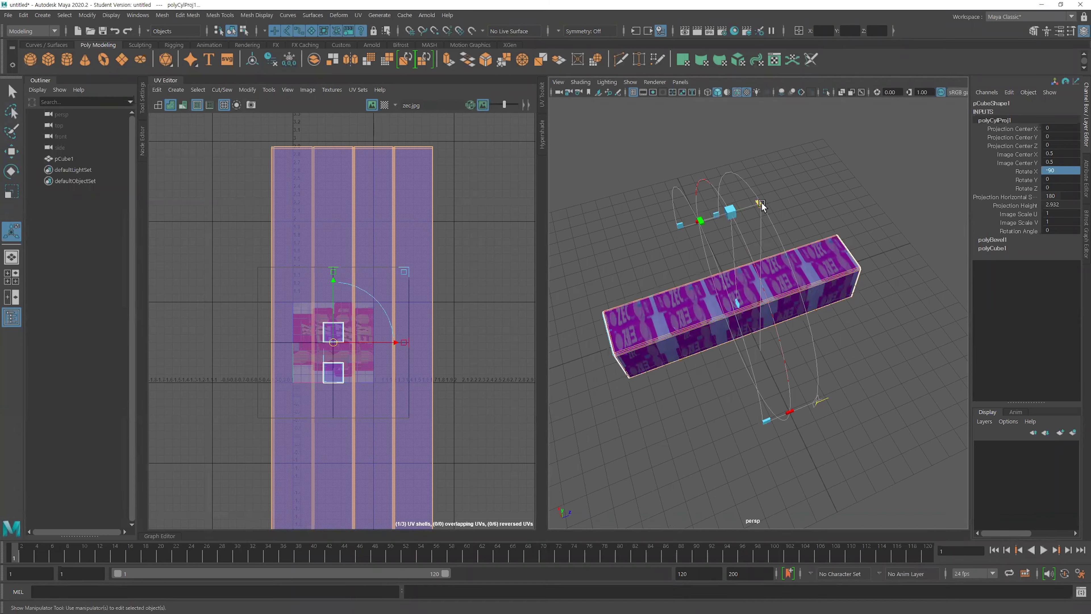
{"action": "left_click_drag", "start_coordinate": [761, 205], "coordinate": [882, 203]}
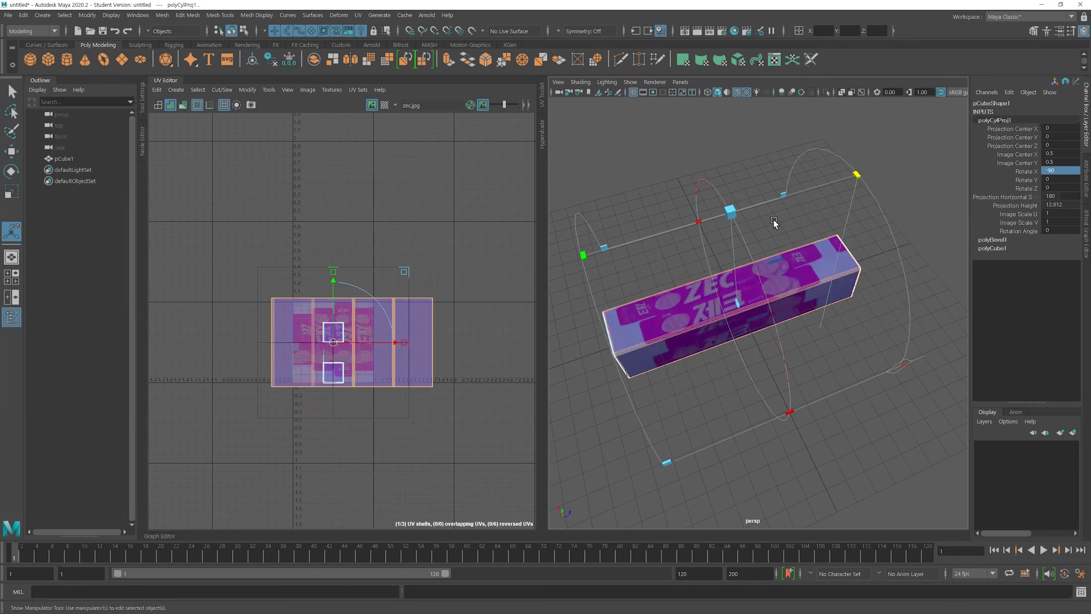
{"action": "scroll", "coordinate": [308, 321], "scroll_direction": "up", "scroll_amount": 5}
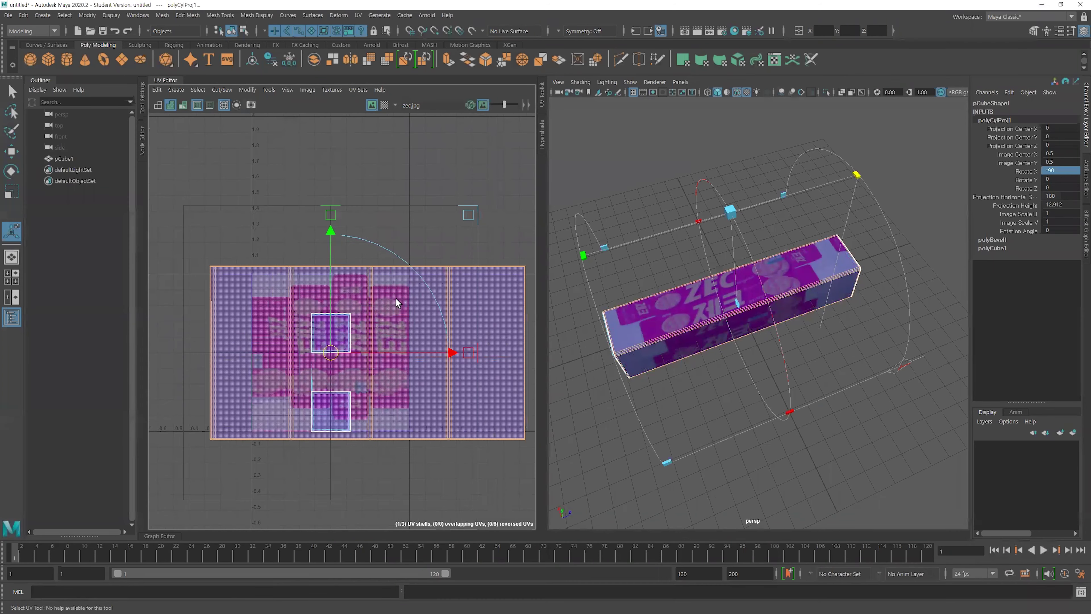
{"action": "left_click_drag", "start_coordinate": [857, 176], "coordinate": [610, 356]}
Widen the projection's horizontal sweep to 360 degrees so the cylinder wraps fully around the box
{"action": "left_click_drag", "start_coordinate": [765, 365], "coordinate": [834, 305], "text": "alt"}
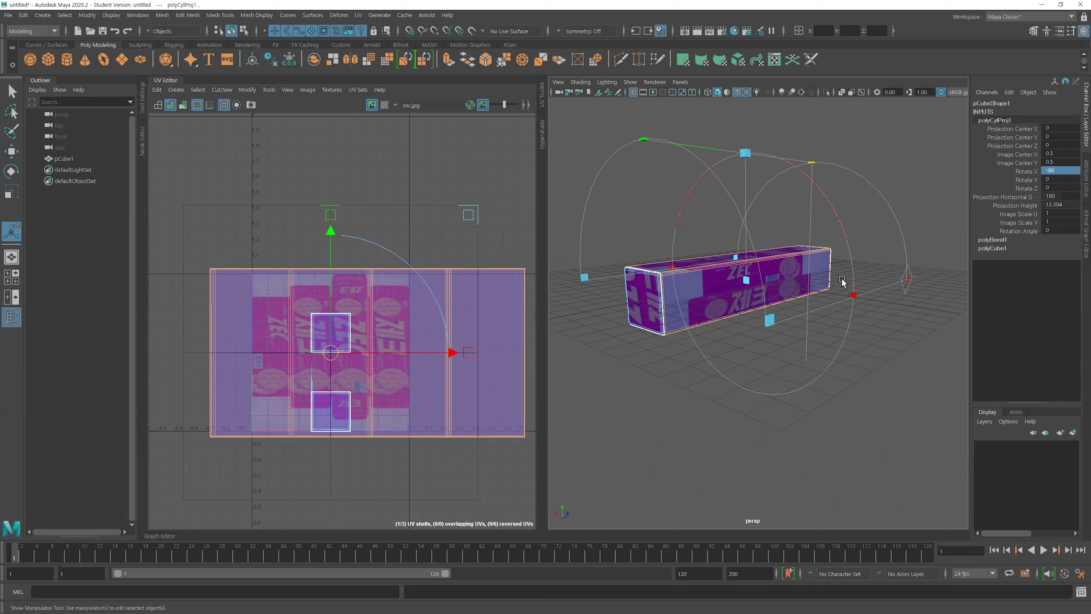
{"action": "left_click_drag", "start_coordinate": [852, 297], "coordinate": [722, 363]}
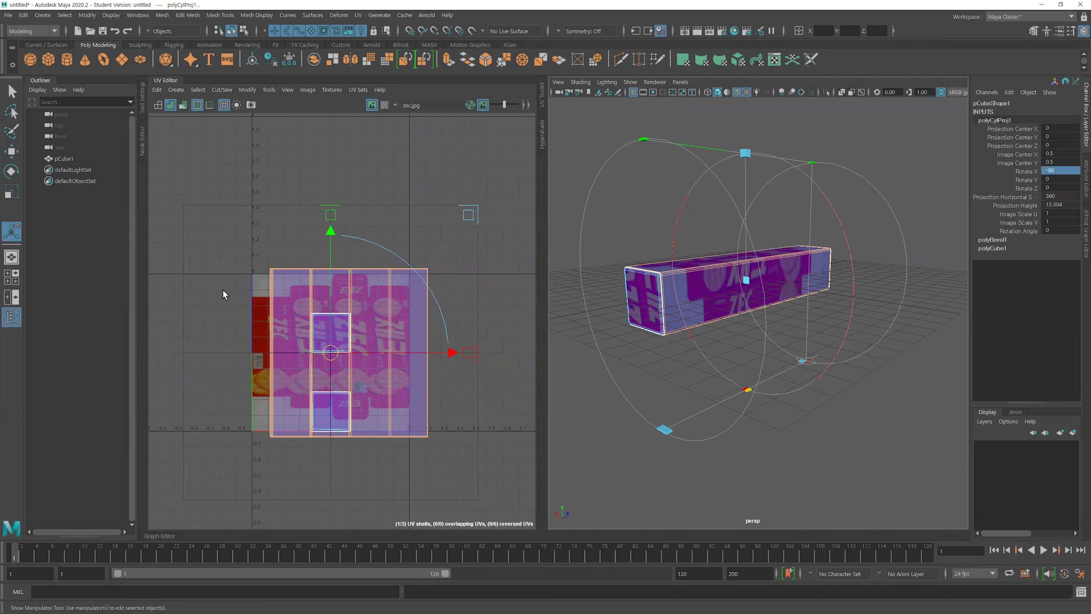
{"action": "right_click_drag", "start_coordinate": [223, 293], "coordinate": [304, 295], "text": "alt"}
{"action": "middle_click_drag", "start_coordinate": [358, 267], "coordinate": [293, 271], "text": "alt"}
{"action": "right_click_drag", "start_coordinate": [293, 271], "coordinate": [333, 285], "text": "alt"}
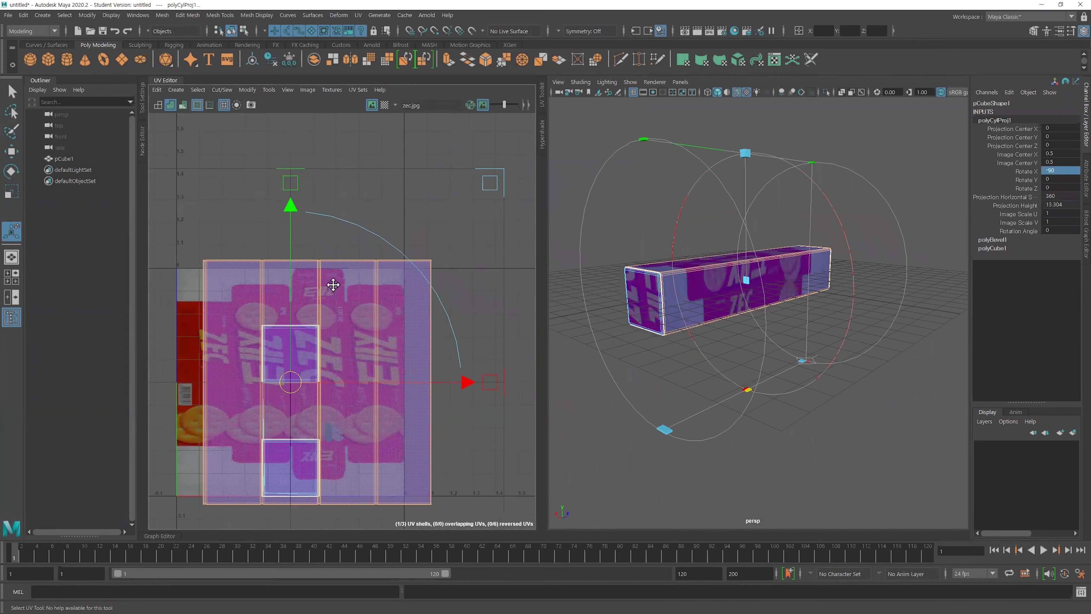
{"action": "middle_click_drag", "start_coordinate": [333, 285], "coordinate": [337, 265], "text": "alt"}
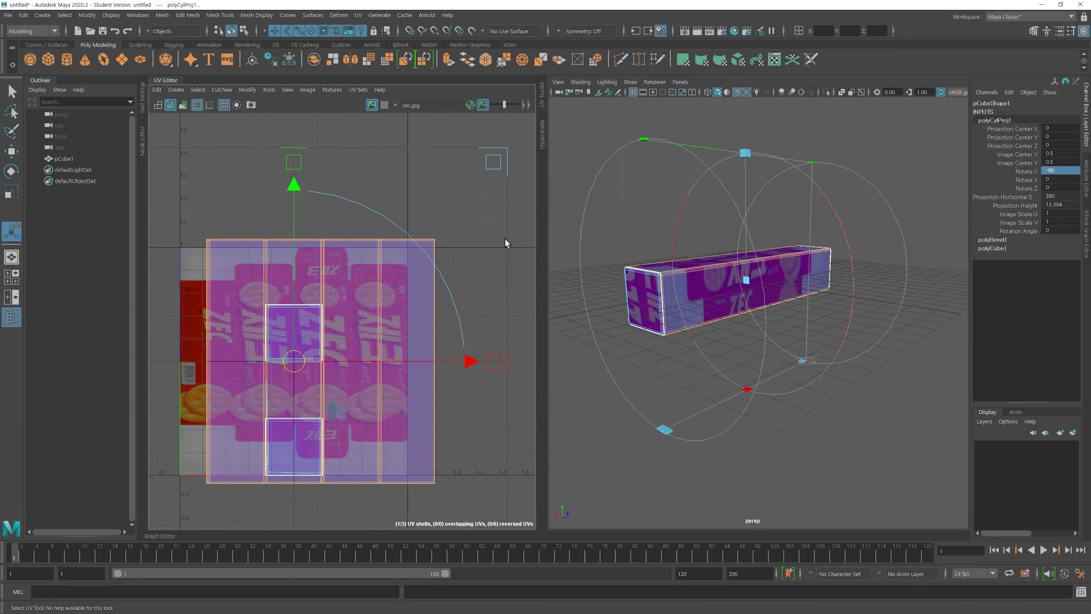
Fit the side shell to the package's long panels with Image Center X about 0.382, Y about 0.536 and Image Scale V about 0.592
{"action": "left_click_drag", "start_coordinate": [471, 363], "coordinate": [444, 362]}
{"action": "middle_click_drag", "start_coordinate": [392, 262], "coordinate": [410, 247], "text": "alt"}
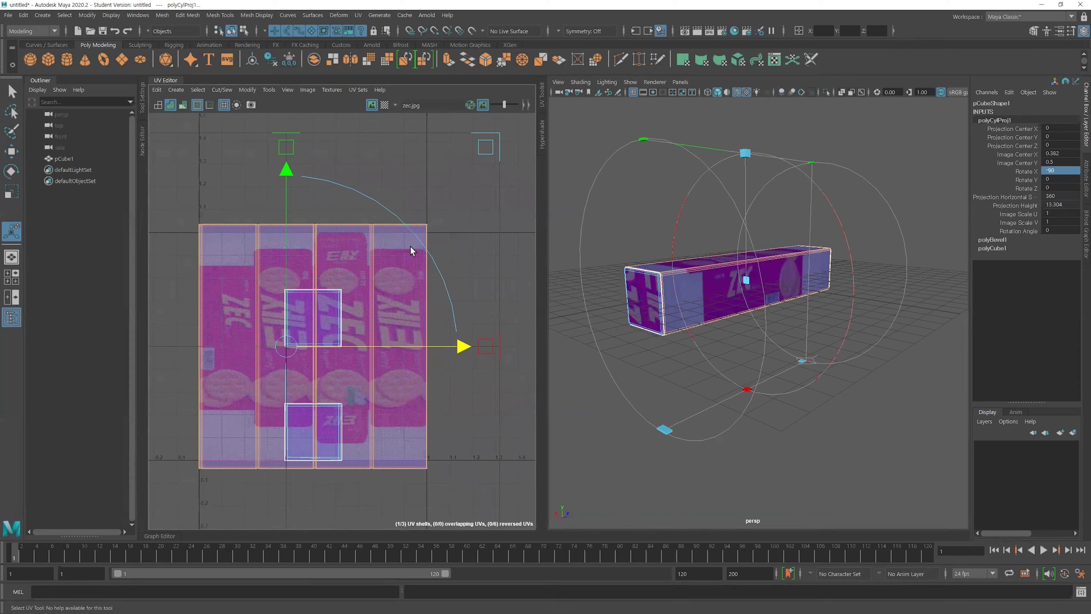
{"action": "left_click_drag", "start_coordinate": [289, 151], "coordinate": [287, 221]}
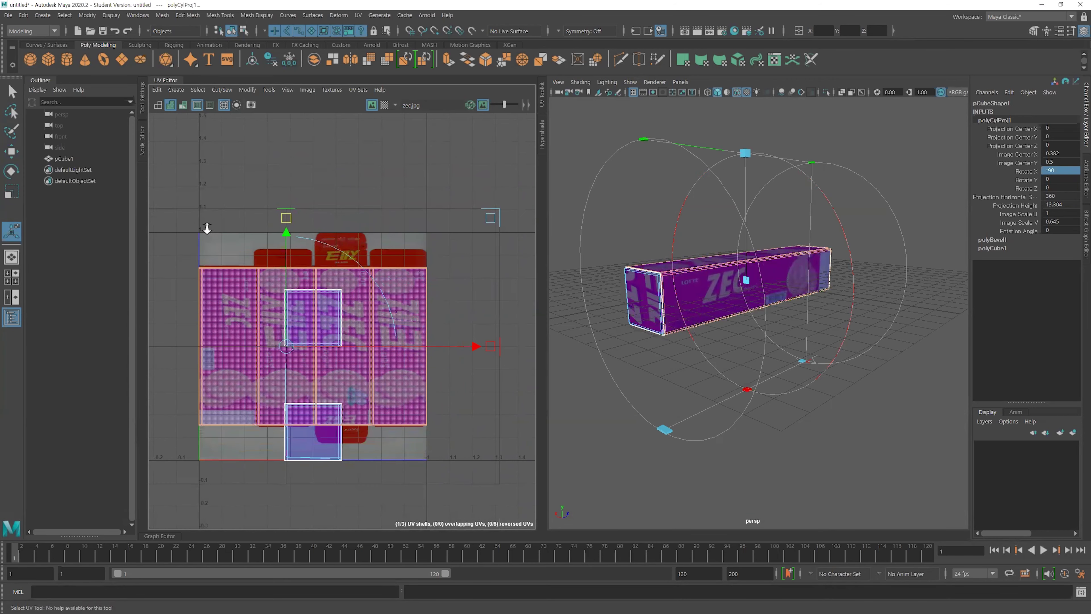
{"action": "right_click_drag", "start_coordinate": [287, 221], "coordinate": [329, 254], "text": "alt"}
{"action": "left_click_drag", "start_coordinate": [322, 242], "coordinate": [320, 220]}
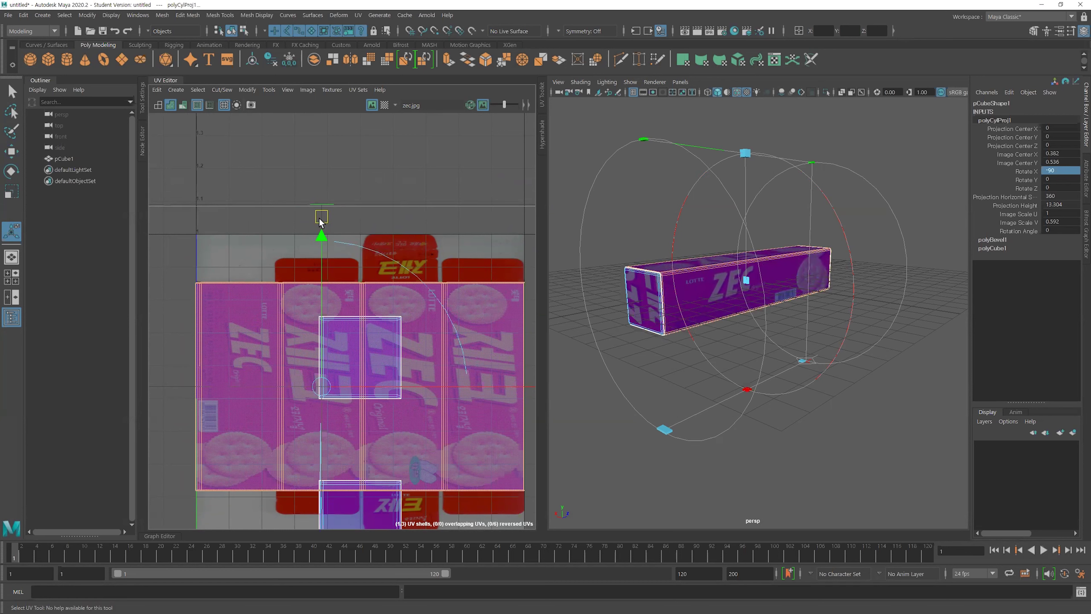
{"action": "left_click_drag", "start_coordinate": [698, 250], "coordinate": [701, 263], "text": "alt"}
{"action": "middle_click_drag", "start_coordinate": [428, 281], "coordinate": [392, 214], "text": "alt"}
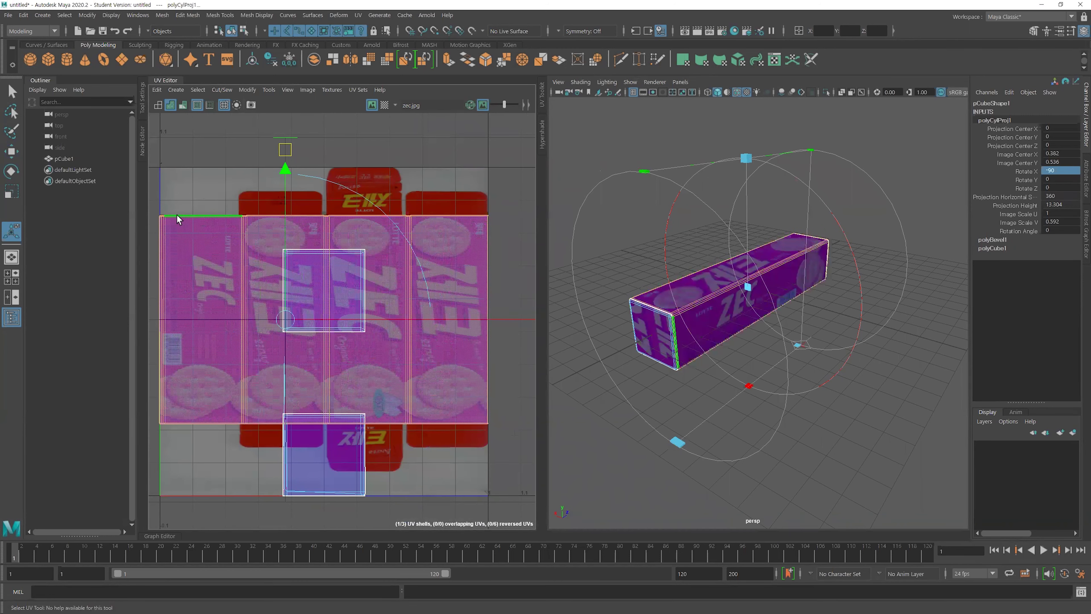
Deselect the box in object mode and collapse the UV Editor to enlarge the perspective view
{"action": "left_click", "coordinate": [872, 451]}
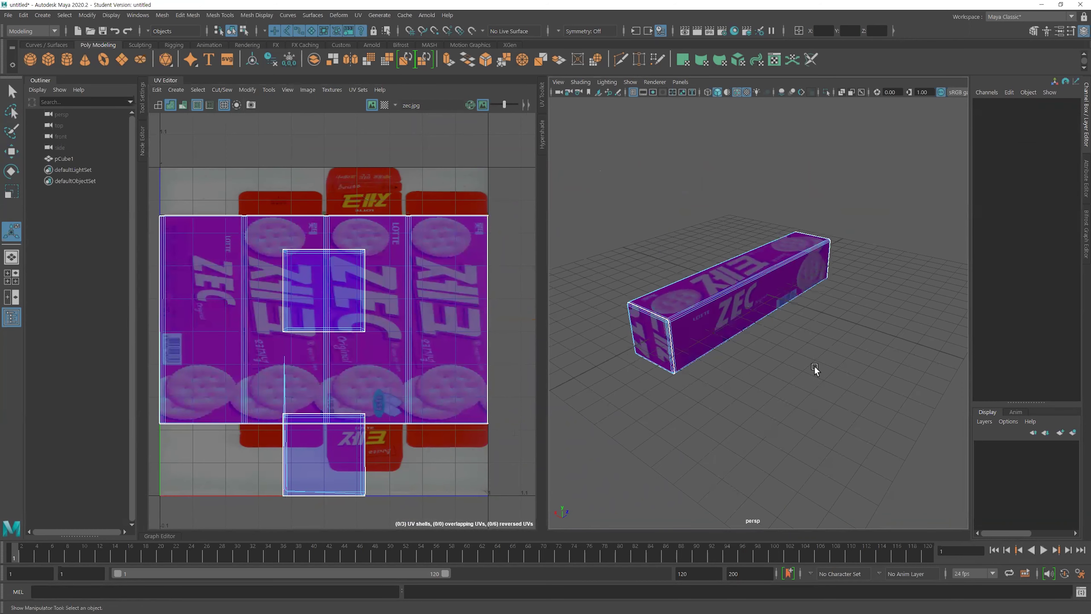
{"action": "key", "text": "q"}
{"action": "key", "text": "F8"}
{"action": "left_click", "coordinate": [815, 366]}
{"action": "left_click_drag", "start_coordinate": [715, 279], "coordinate": [540, 276], "text": "alt"}
{"action": "scroll", "coordinate": [748, 296], "scroll_direction": "up", "scroll_amount": 5}
{"action": "left_click", "coordinate": [165, 81]}
{"action": "scroll", "coordinate": [631, 256], "scroll_direction": "down", "scroll_amount": 2}
{"action": "scroll", "coordinate": [644, 318], "scroll_direction": "up", "scroll_amount": 4}
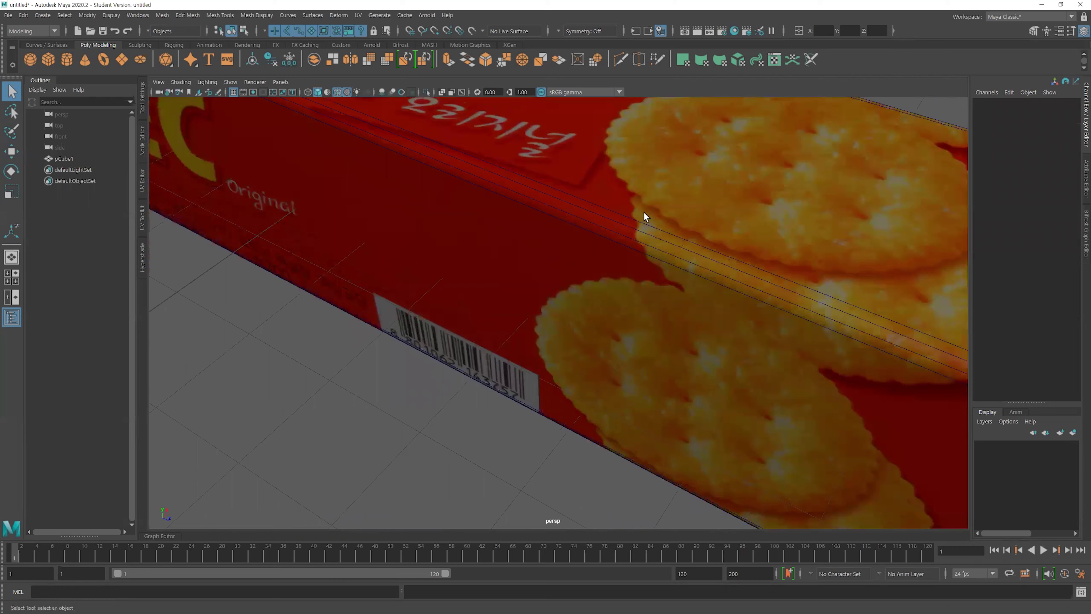
Examine the package texture on the box's long sides, checking how it runs across the beveled edges
{"action": "left_click_drag", "start_coordinate": [850, 317], "coordinate": [718, 380], "text": "alt"}
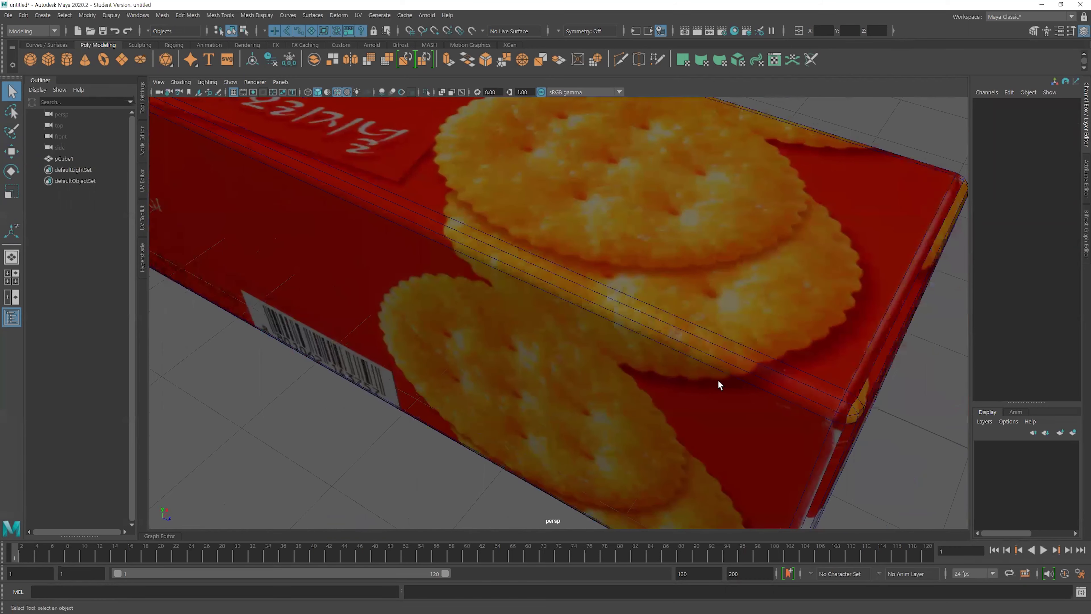
{"action": "left_click_drag", "start_coordinate": [732, 336], "coordinate": [604, 431], "text": "alt"}
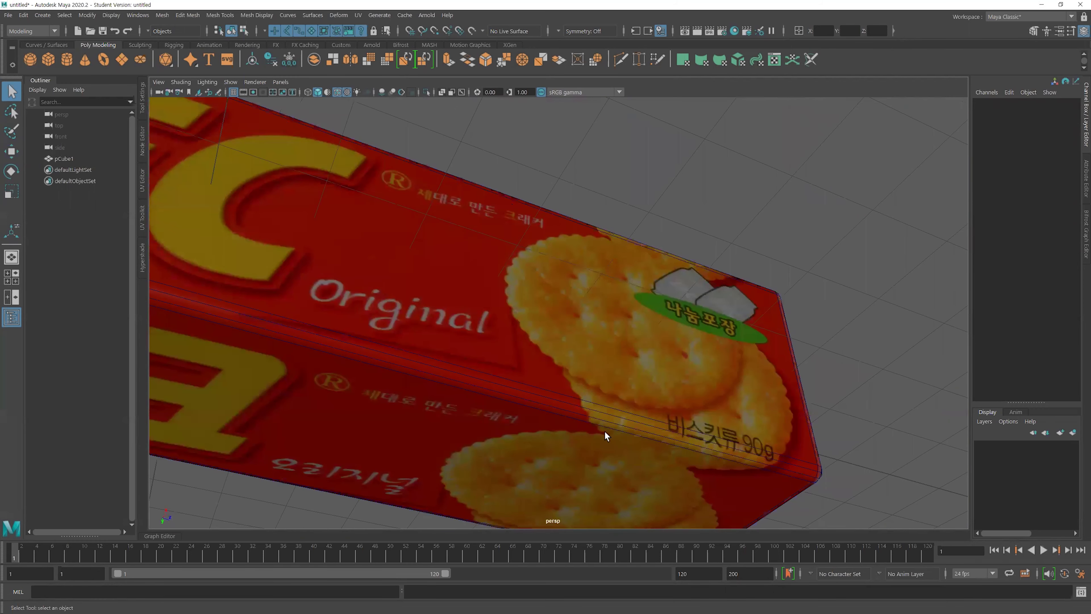
{"action": "left_click_drag", "start_coordinate": [589, 313], "coordinate": [569, 344], "text": "alt"}
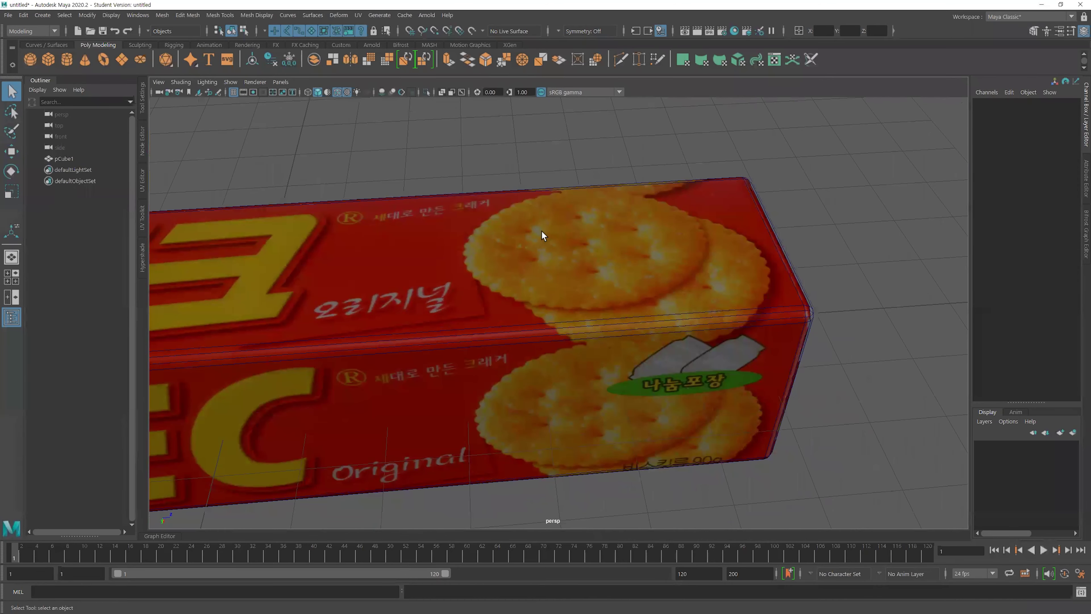
{"action": "left_click_drag", "start_coordinate": [645, 232], "coordinate": [579, 247], "text": "alt"}
{"action": "left_click_drag", "start_coordinate": [643, 197], "coordinate": [511, 420], "text": "alt"}
{"action": "left_click_drag", "start_coordinate": [551, 225], "coordinate": [565, 230], "text": "alt"}
{"action": "left_click_drag", "start_coordinate": [575, 191], "coordinate": [564, 344], "text": "alt"}
{"action": "right_click_drag", "start_coordinate": [562, 344], "coordinate": [661, 317], "text": "alt"}
Switch the box to face selection and select the end face at the barcode and cracker end
{"action": "left_click", "coordinate": [601, 306]}
{"action": "right_click_drag", "start_coordinate": [746, 291], "coordinate": [769, 333]}
{"action": "left_click", "coordinate": [771, 332]}
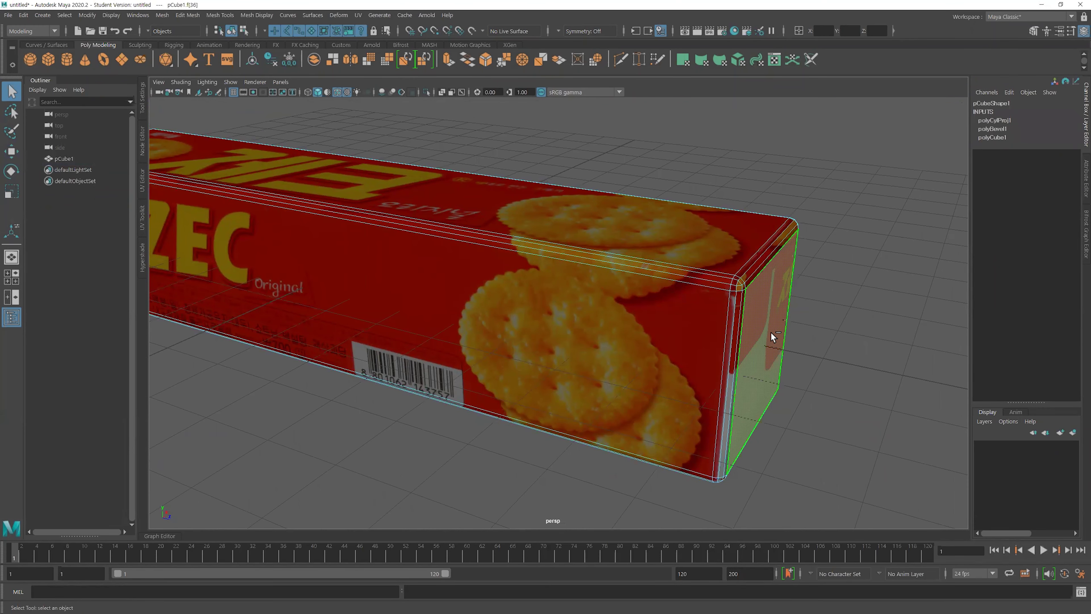
Grow the end-face selection to include the surrounding rounded bevel faces, checking the selected end cap from several angles
{"action": "key", "text": "shift+period"}
{"action": "key", "text": "shift+period"}
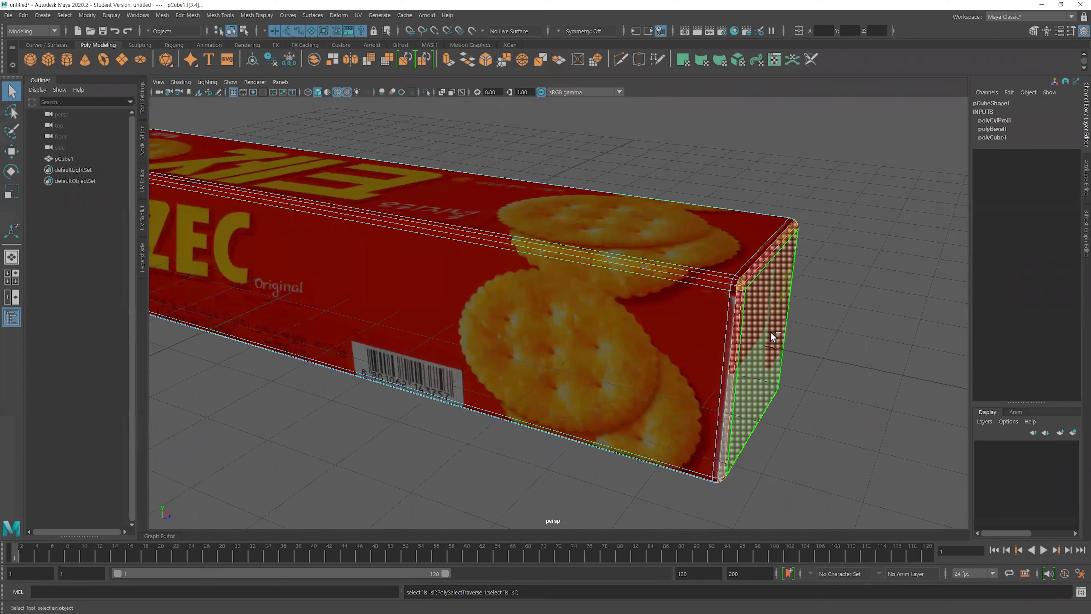
{"action": "left_click_drag", "start_coordinate": [771, 332], "coordinate": [526, 298], "text": "alt"}
{"action": "right_click_drag", "start_coordinate": [526, 298], "coordinate": [550, 305], "text": "alt"}
{"action": "left_click_drag", "start_coordinate": [549, 304], "coordinate": [680, 341], "text": "alt"}
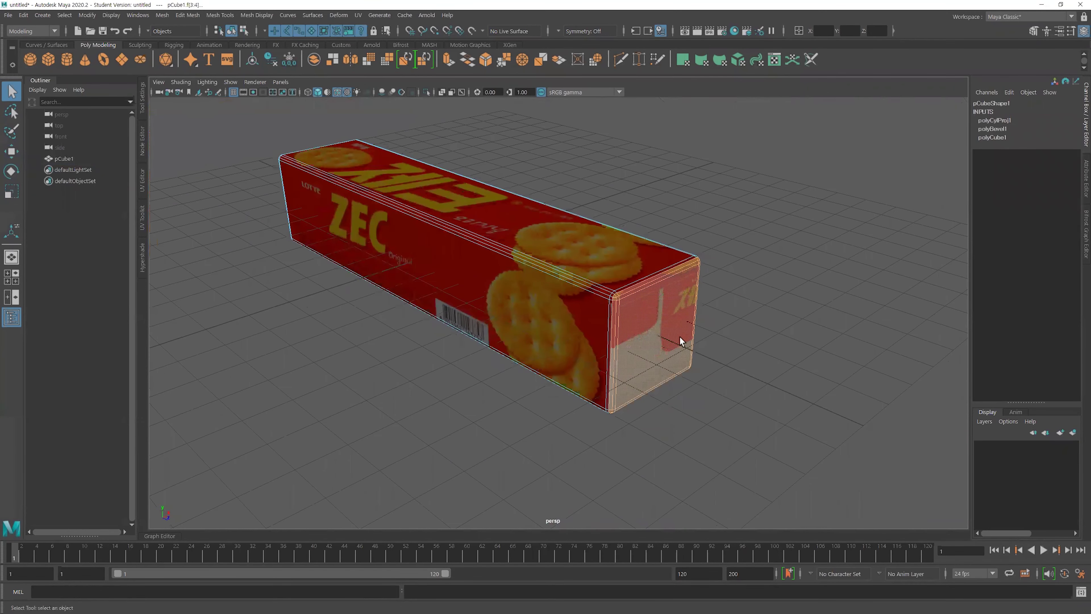
{"action": "left_click_drag", "start_coordinate": [566, 234], "coordinate": [686, 392], "text": "alt"}
{"action": "key", "text": "w"}
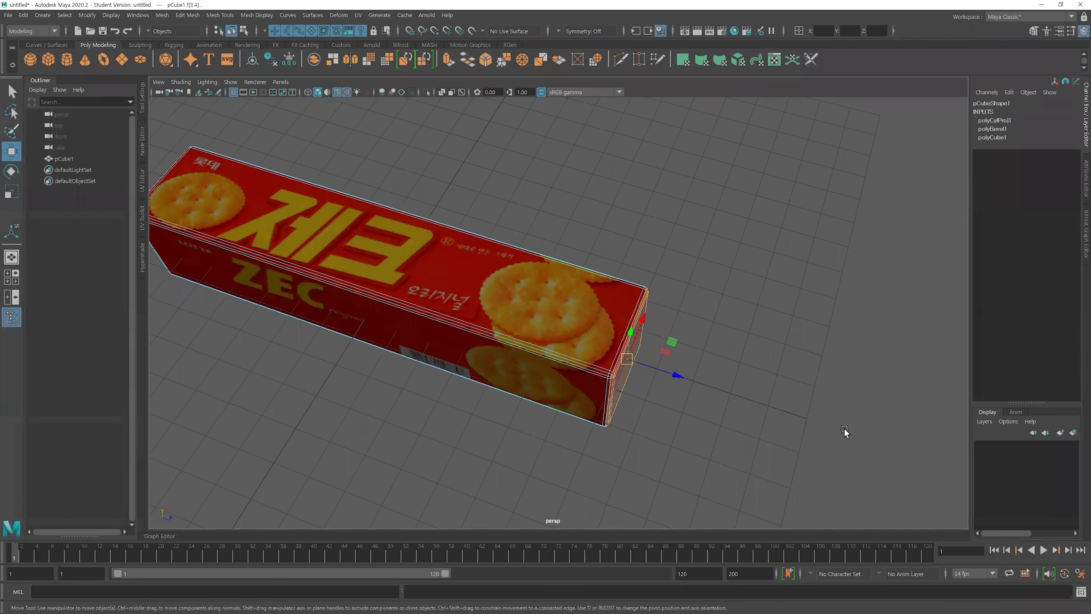
{"action": "left_click_drag", "start_coordinate": [619, 355], "coordinate": [581, 314], "text": "alt"}
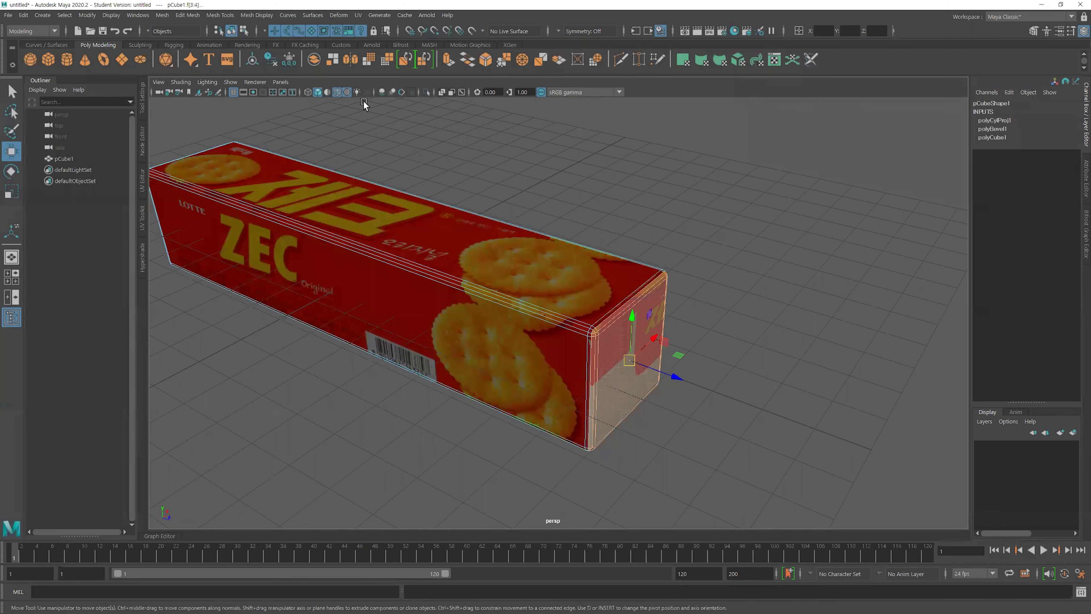
Apply a Planar UV projection along the Z axis to the selected end cap
{"action": "left_click", "coordinate": [359, 16]}
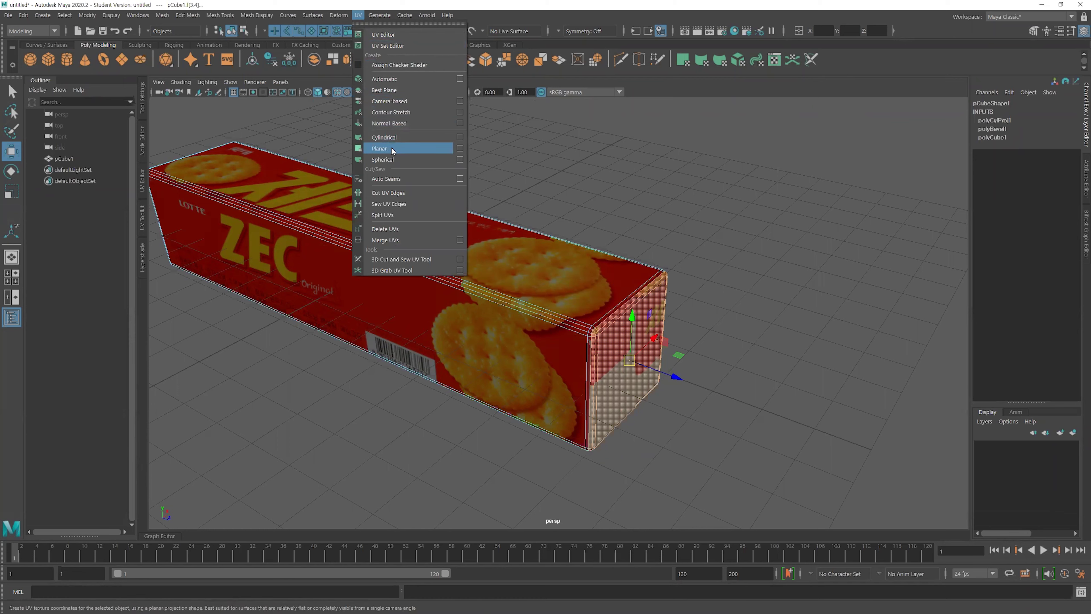
{"action": "left_click", "coordinate": [460, 148]}
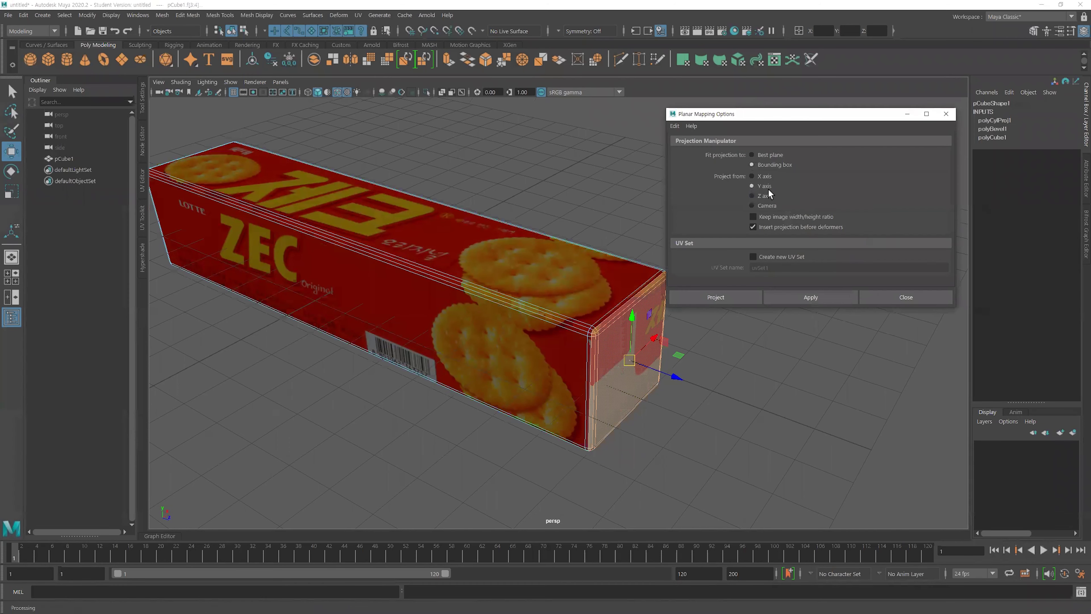
{"action": "left_click", "coordinate": [731, 297]}
{"action": "left_click_drag", "start_coordinate": [730, 296], "coordinate": [858, 215], "text": "alt"}
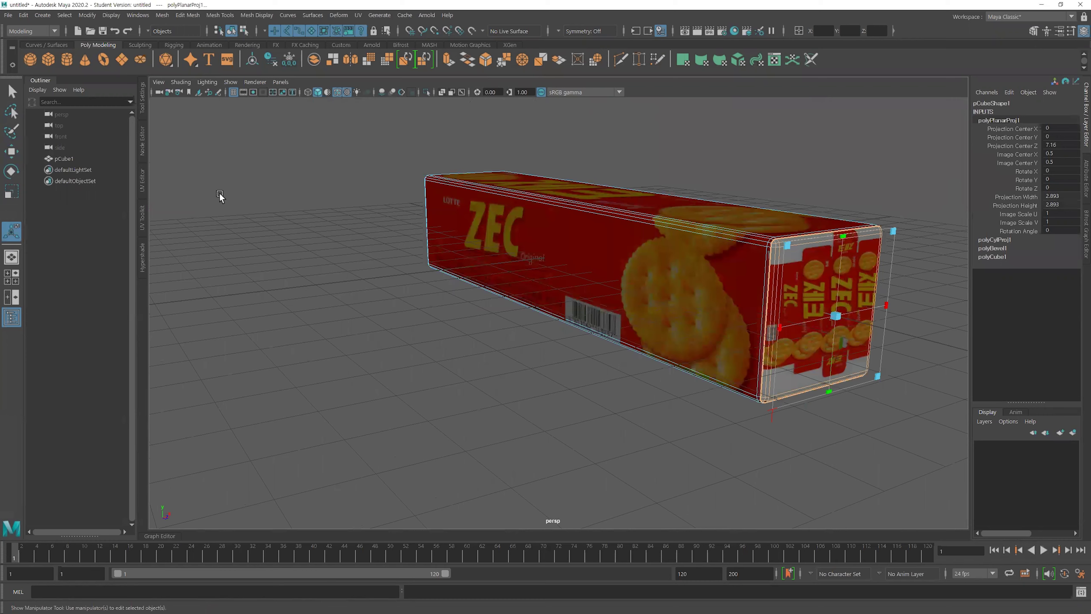
Show the UV Editor and move the end-cap shell over the package's lower centre flap, Image Center about 0.611, 0.152
{"action": "left_click", "coordinate": [143, 183]}
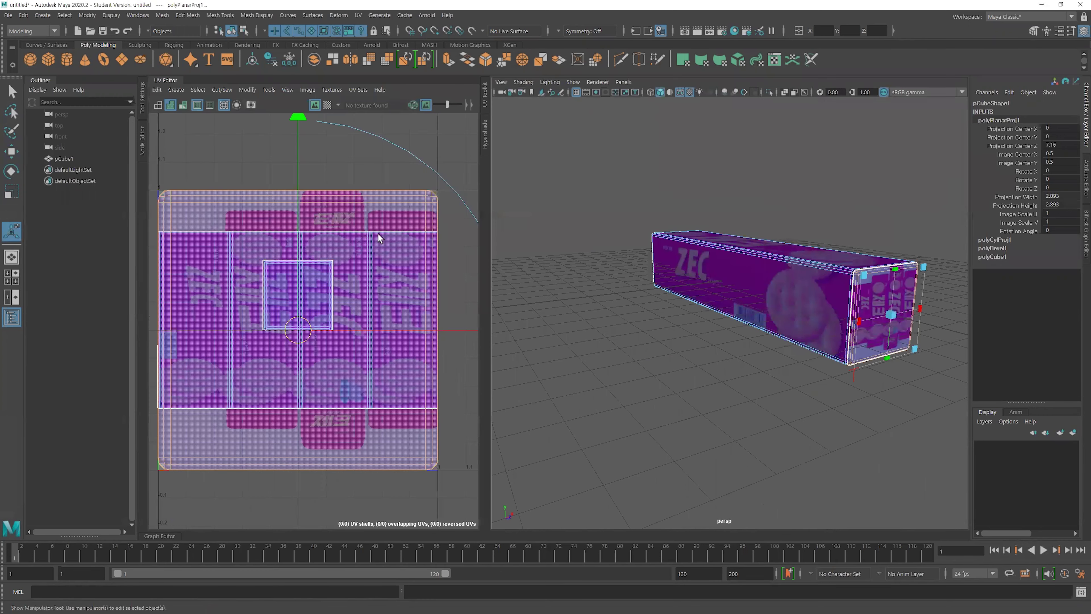
{"action": "scroll", "coordinate": [377, 238], "scroll_direction": "down", "scroll_amount": 3}
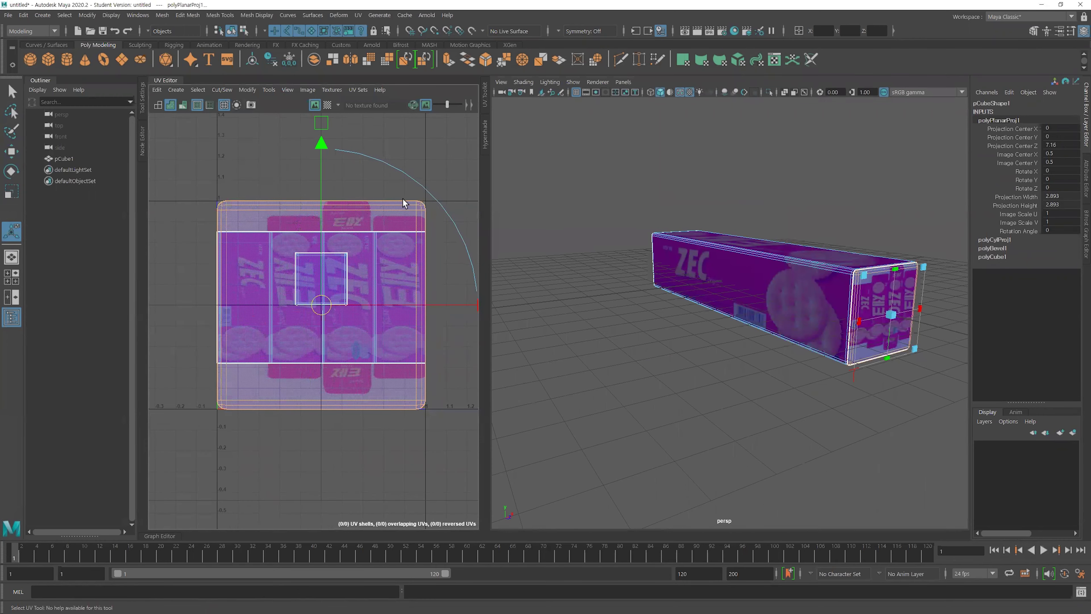
{"action": "middle_click_drag", "start_coordinate": [325, 312], "coordinate": [304, 329], "text": "alt"}
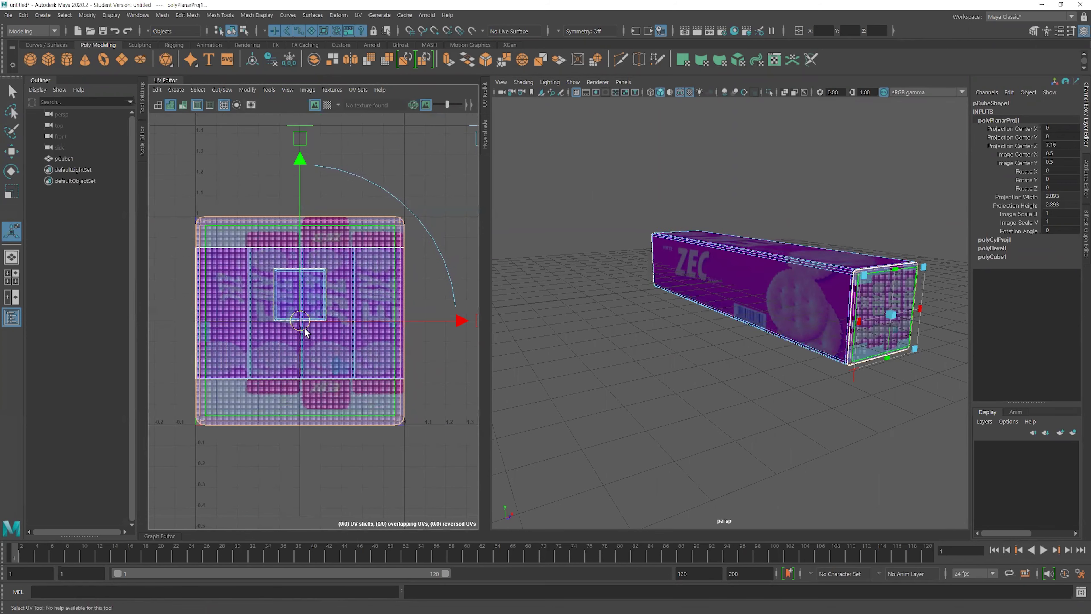
{"action": "left_click_drag", "start_coordinate": [301, 323], "coordinate": [333, 275]}
{"action": "left_click_drag", "start_coordinate": [782, 242], "coordinate": [801, 283], "text": "alt"}
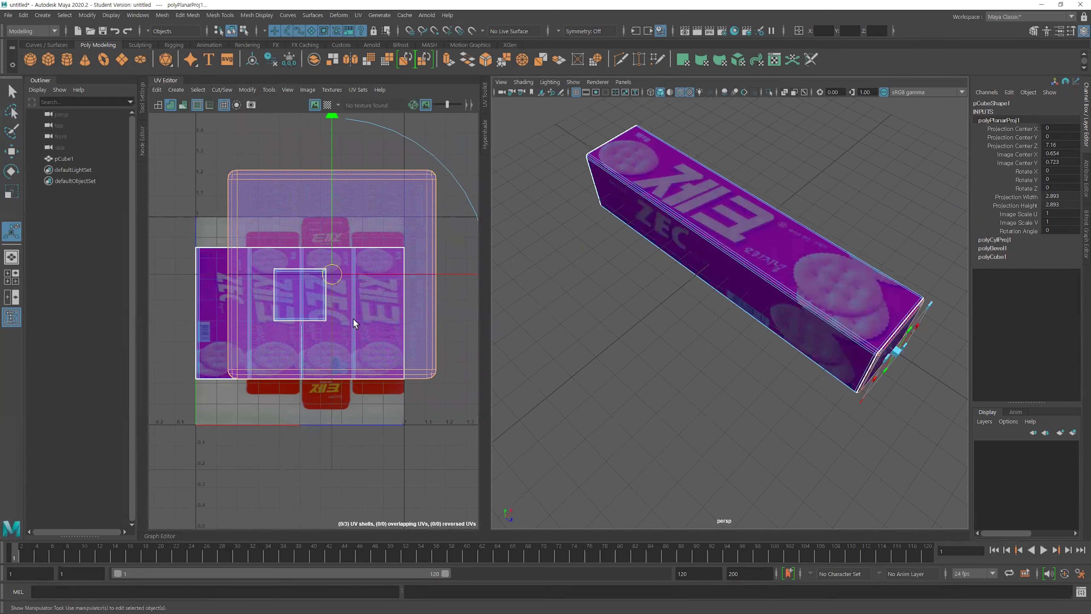
{"action": "left_click_drag", "start_coordinate": [332, 272], "coordinate": [319, 390]}
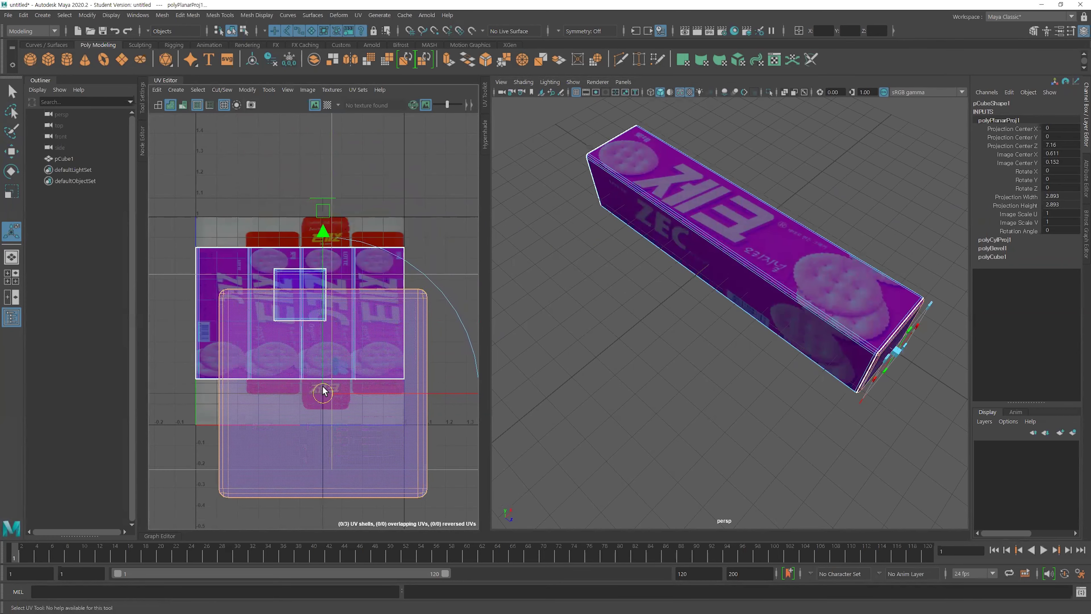
Shrink the end-cap projection in both directions toward the size of the lower centre flap
{"action": "right_click_drag", "start_coordinate": [319, 390], "coordinate": [403, 362], "text": "alt"}
{"action": "middle_click_drag", "start_coordinate": [403, 362], "coordinate": [372, 245], "text": "alt"}
{"action": "key", "text": "r"}
{"action": "right_click_drag", "start_coordinate": [358, 280], "coordinate": [314, 232], "text": "alt"}
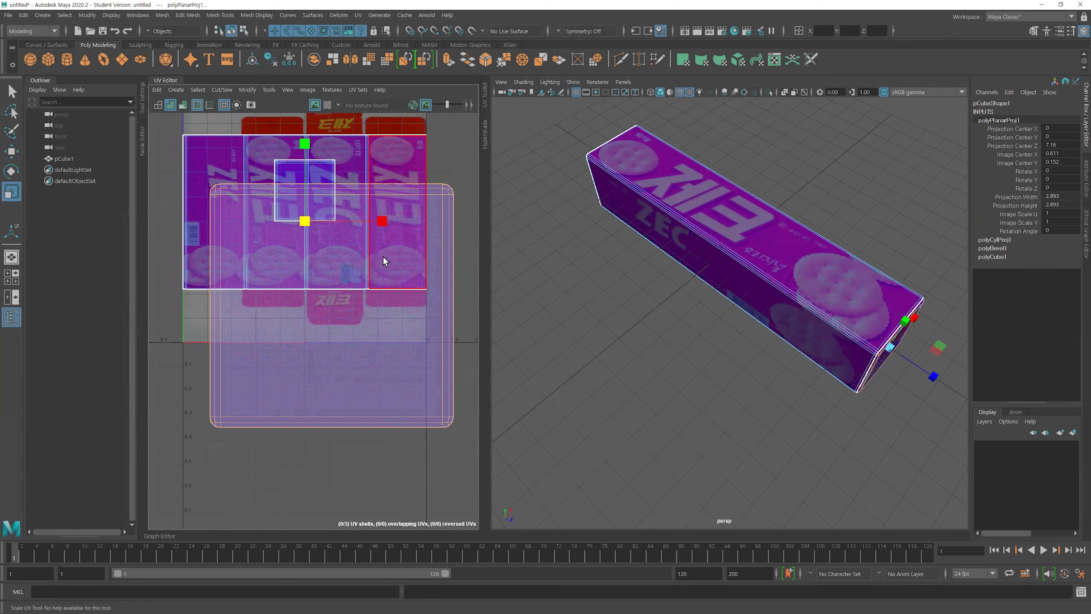
{"action": "key", "text": "t"}
{"action": "right_click_drag", "start_coordinate": [382, 273], "coordinate": [329, 261], "text": "alt"}
{"action": "middle_click_drag", "start_coordinate": [369, 249], "coordinate": [302, 260], "text": "alt"}
{"action": "scroll", "coordinate": [301, 260], "scroll_direction": "down", "scroll_amount": 1}
{"action": "left_click_drag", "start_coordinate": [431, 152], "coordinate": [297, 295]}
Fit the end-cap shell within the lower flap with Image Center X about 0.624 and Image Scale about 0.223 by 0.105
{"action": "right_click_drag", "start_coordinate": [297, 295], "coordinate": [492, 296], "text": "alt"}
{"action": "left_click_drag", "start_coordinate": [838, 308], "coordinate": [716, 249], "text": "alt"}
{"action": "right_click_drag", "start_coordinate": [716, 249], "coordinate": [808, 242], "text": "alt"}
{"action": "middle_click_drag", "start_coordinate": [807, 242], "coordinate": [698, 205], "text": "alt"}
{"action": "right_click_drag", "start_coordinate": [292, 285], "coordinate": [407, 303], "text": "alt"}
{"action": "left_click_drag", "start_coordinate": [408, 300], "coordinate": [439, 305]}
{"action": "left_click_drag", "start_coordinate": [290, 182], "coordinate": [310, 244]}
{"action": "scroll", "coordinate": [297, 227], "scroll_direction": "up", "scroll_amount": 3}
Raise the end-cap shell to meet the lower flap's fold line, with Image Center Y about 0.166
{"action": "key", "text": "w"}
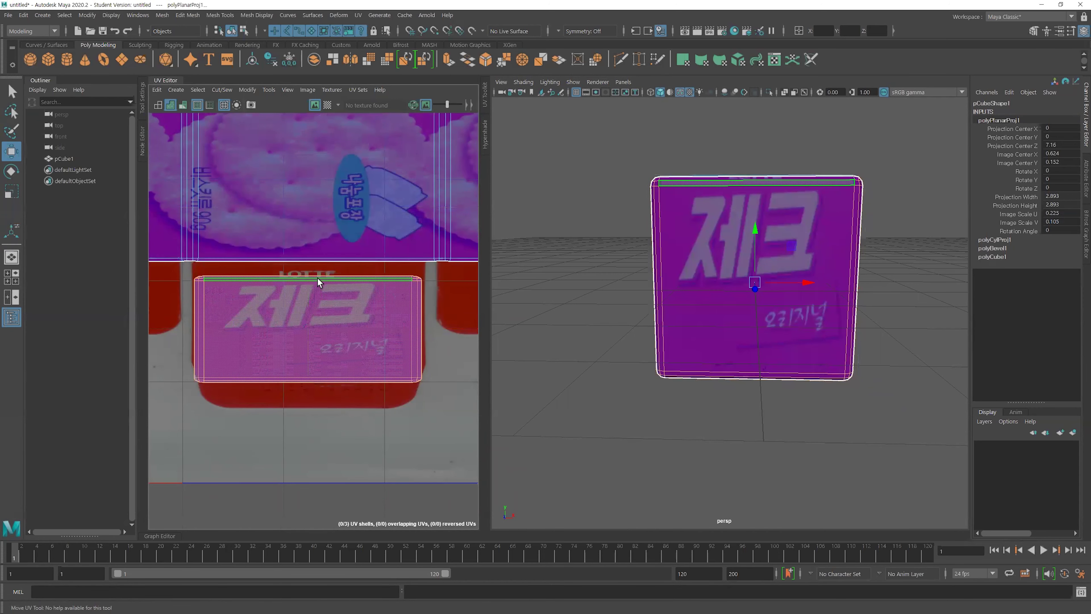
{"action": "key", "text": "t"}
{"action": "left_click_drag", "start_coordinate": [308, 246], "coordinate": [310, 236]}
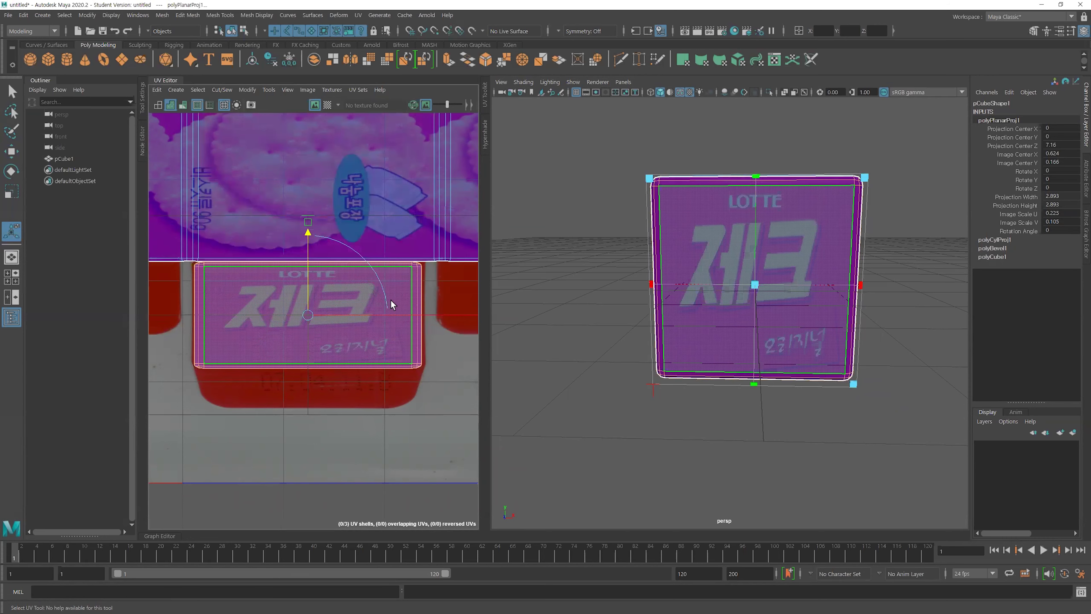
{"action": "scroll", "coordinate": [413, 284], "scroll_direction": "down", "scroll_amount": 2}
{"action": "middle_click_drag", "start_coordinate": [356, 260], "coordinate": [304, 250], "text": "alt"}
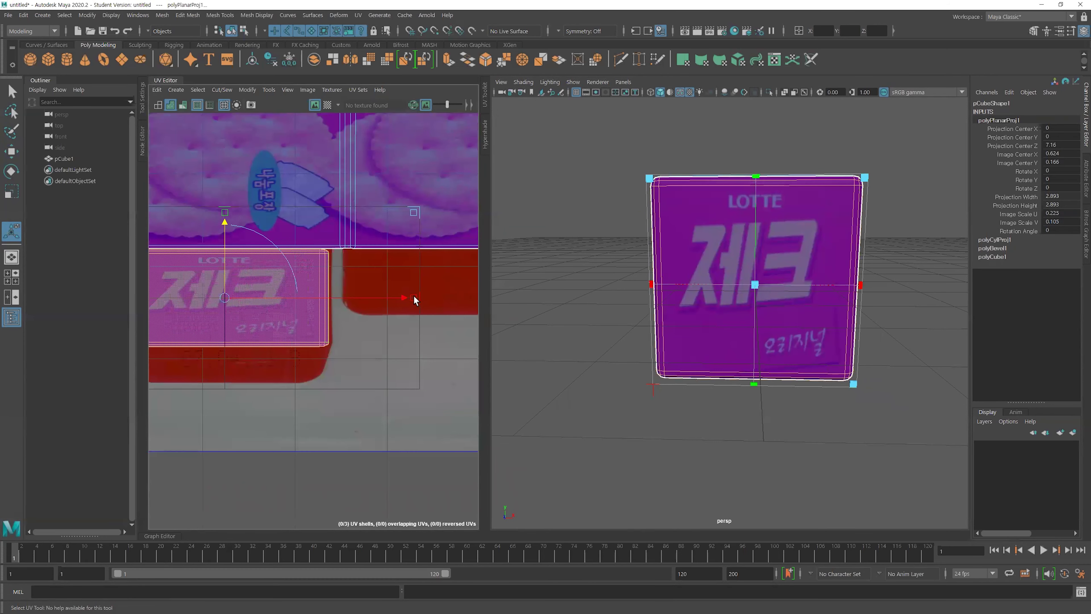
Leave the projection manipulator and clear the box selection after viewing the mapped end
{"action": "left_click", "coordinate": [901, 244]}
{"action": "left_click_drag", "start_coordinate": [901, 244], "coordinate": [866, 228], "text": "alt"}
{"action": "key", "text": "q"}
{"action": "key", "text": "F8"}
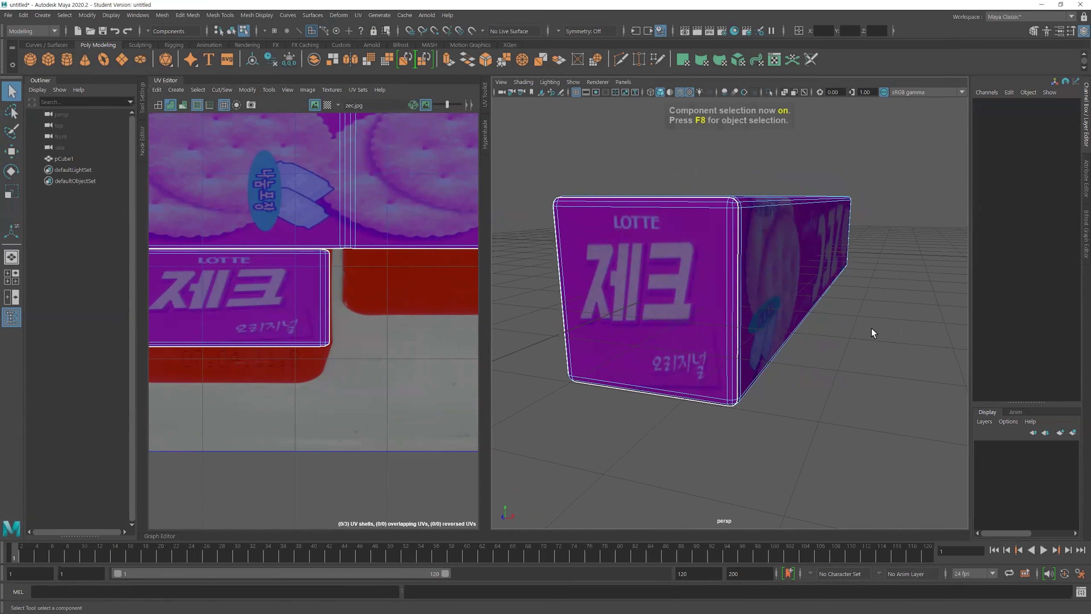
{"action": "left_click", "coordinate": [867, 327]}
Select the face at the box's opposite end and grow the selection over its surrounding bevel faces
{"action": "left_click_drag", "start_coordinate": [789, 296], "coordinate": [757, 283], "text": "alt"}
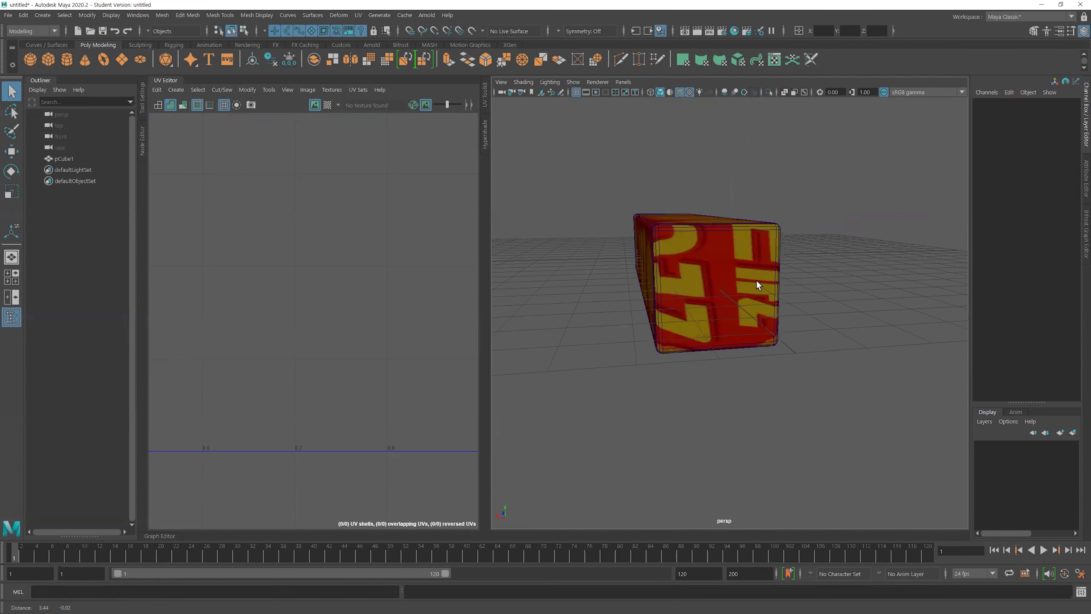
{"action": "left_click", "coordinate": [756, 280]}
{"action": "scroll", "coordinate": [727, 254], "scroll_direction": "up", "scroll_amount": 3}
{"action": "right_click_drag", "start_coordinate": [727, 254], "coordinate": [714, 286]}
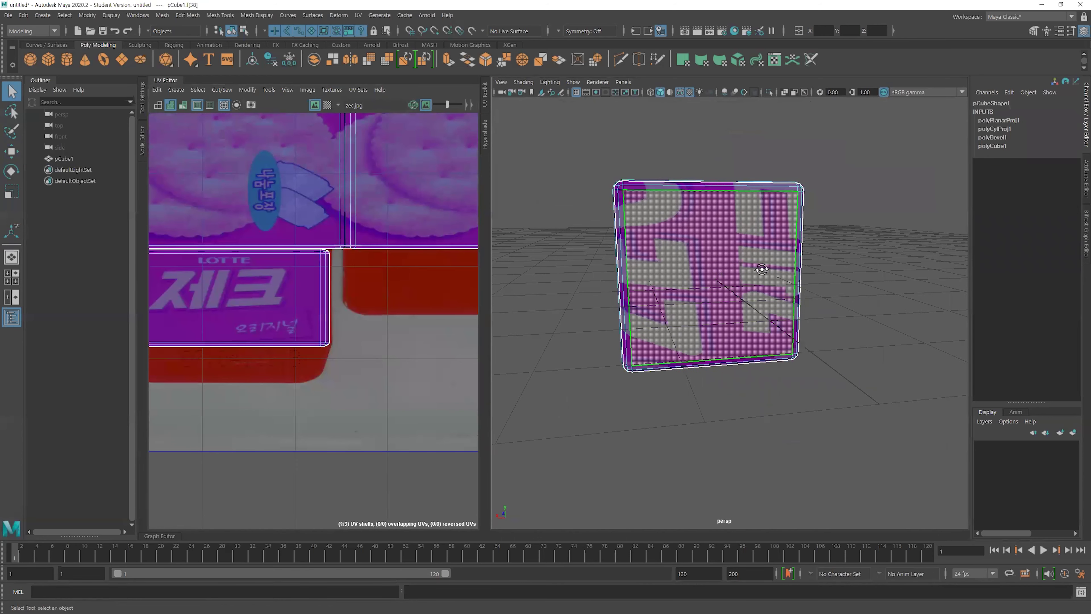
{"action": "left_click_drag", "start_coordinate": [713, 286], "coordinate": [784, 272], "text": "alt"}
{"action": "left_click", "coordinate": [786, 274]}
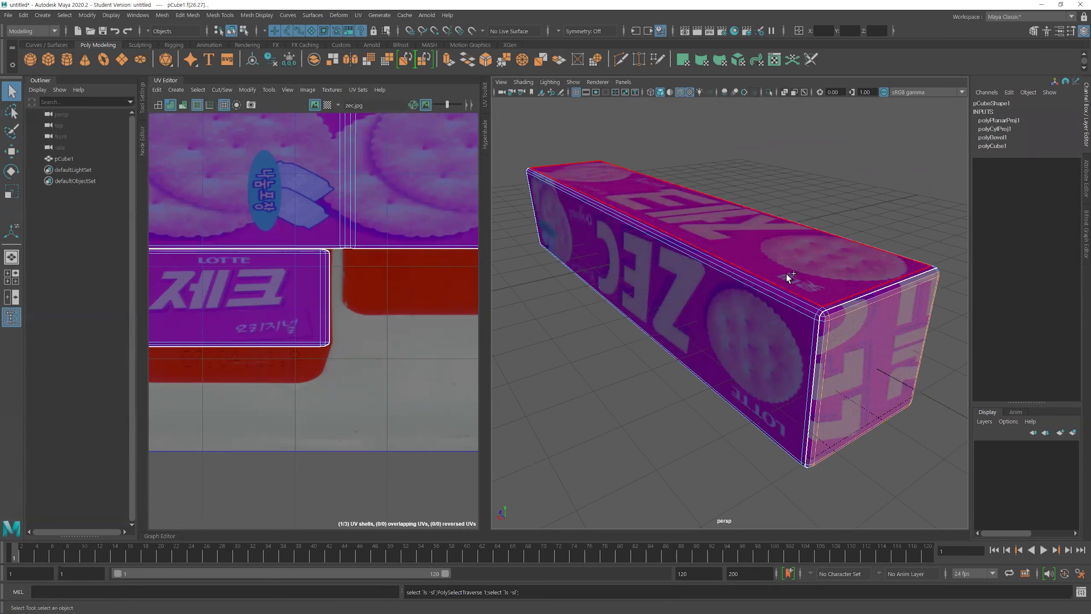
{"action": "right_click_drag", "start_coordinate": [787, 274], "coordinate": [717, 255], "text": "alt"}
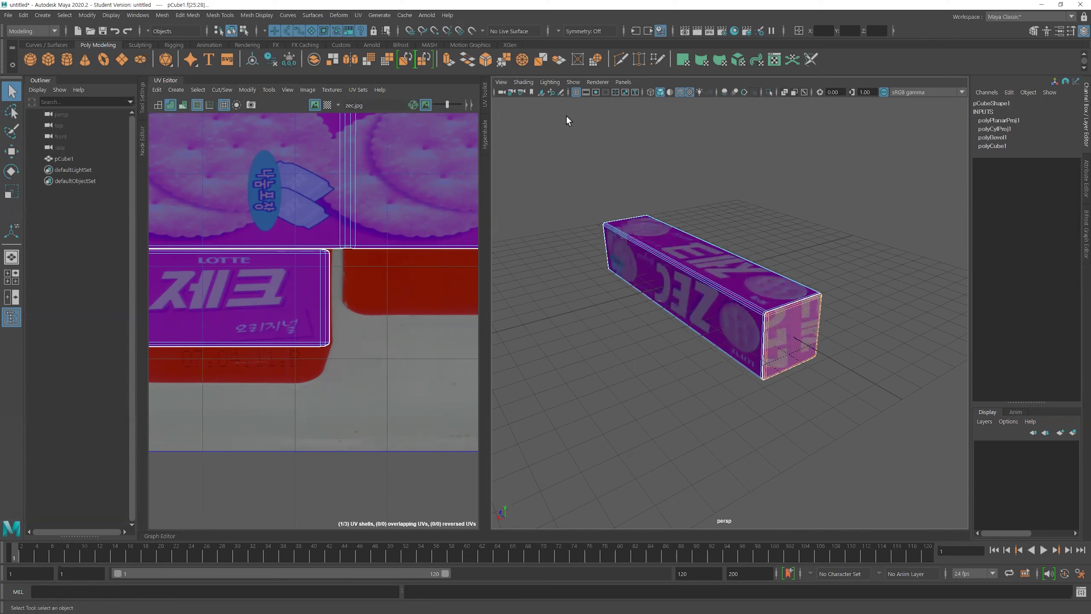
Apply a Planar UV projection to the opposite end cap and raise its shell to Image Center about 0.688, 1.319
{"action": "left_click", "coordinate": [358, 17]}
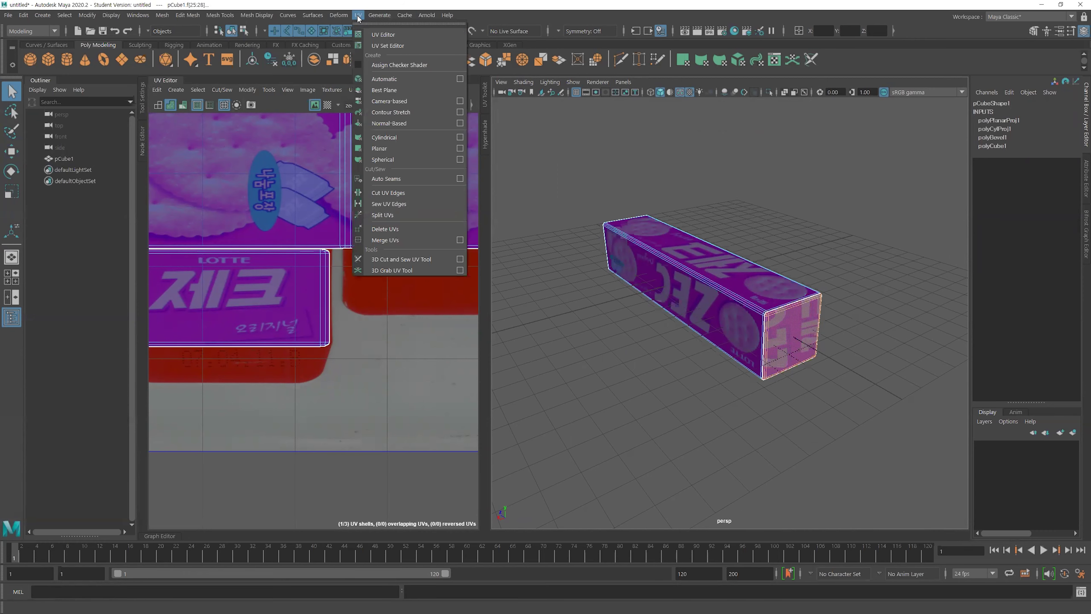
{"action": "left_click", "coordinate": [386, 149]}
{"action": "scroll", "coordinate": [380, 280], "scroll_direction": "down", "scroll_amount": 5}
{"action": "left_click_drag", "start_coordinate": [341, 243], "coordinate": [340, 174]}
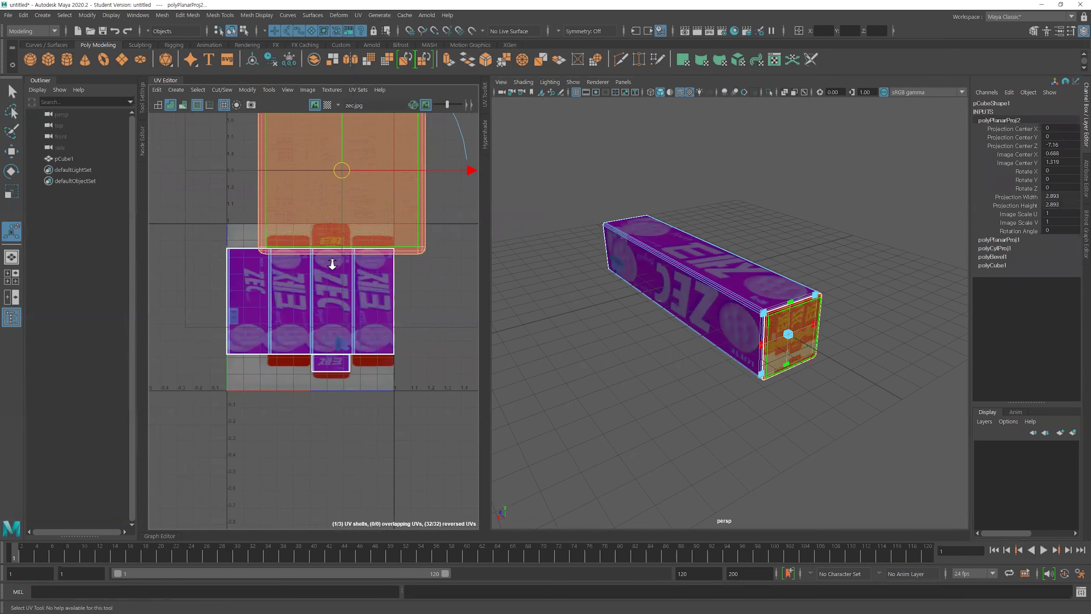
{"action": "key", "text": "f"}
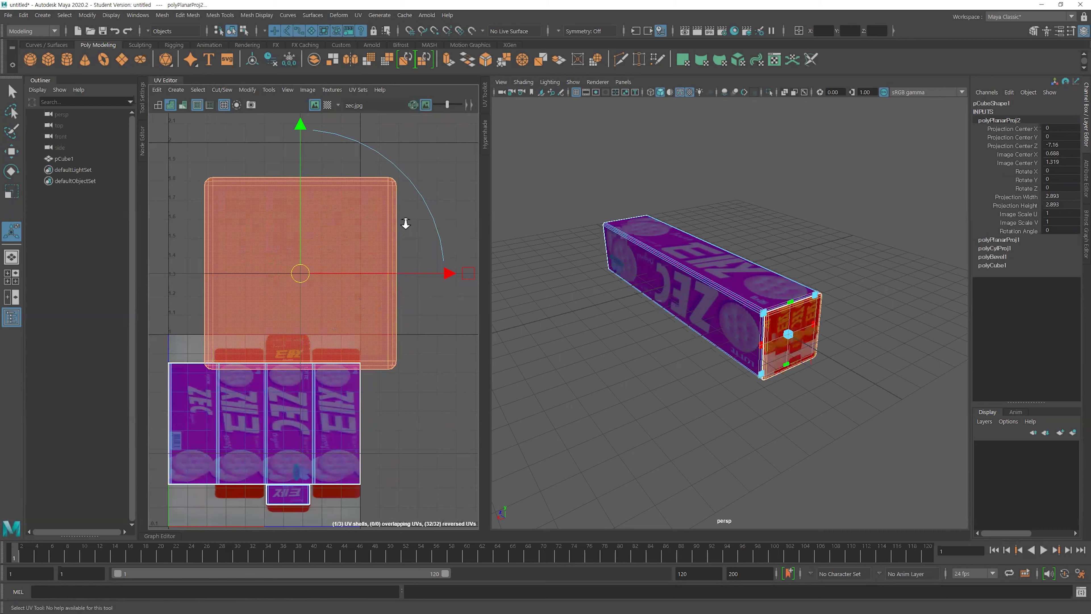
Shrink the second end-cap shell over the upper centre flap, with Image Scale about 0.225 by 0.2 and Image Center about 0.624, 0.967
{"action": "scroll", "coordinate": [405, 223], "scroll_direction": "down", "scroll_amount": 2}
{"action": "left_click_drag", "start_coordinate": [465, 129], "coordinate": [353, 302]}
{"action": "scroll", "coordinate": [264, 269], "scroll_direction": "up", "scroll_amount": 2}
{"action": "middle_click_drag", "start_coordinate": [353, 303], "coordinate": [321, 267], "text": "alt"}
{"action": "left_click_drag", "start_coordinate": [322, 264], "coordinate": [326, 272]}
{"action": "scroll", "coordinate": [340, 245], "scroll_direction": "up", "scroll_amount": 3}
{"action": "left_click_drag", "start_coordinate": [470, 172], "coordinate": [433, 194]}
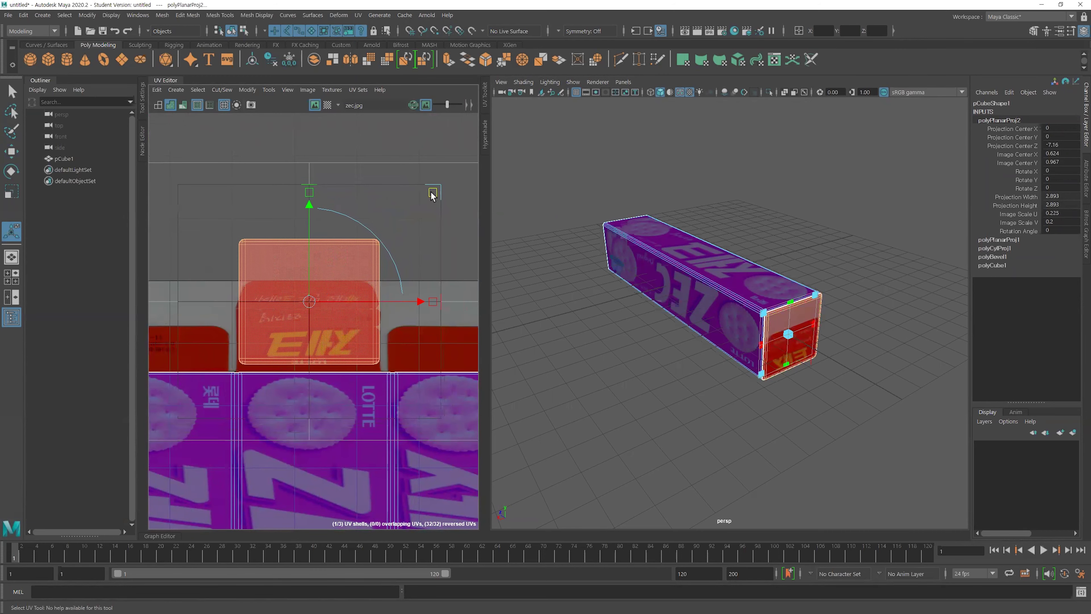
Fit the second end-cap shell to the upper flap with Image Scale about 0.223 by 0.113 and Image Center about 0.622, 0.911
{"action": "left_click_drag", "start_coordinate": [434, 302], "coordinate": [432, 302]}
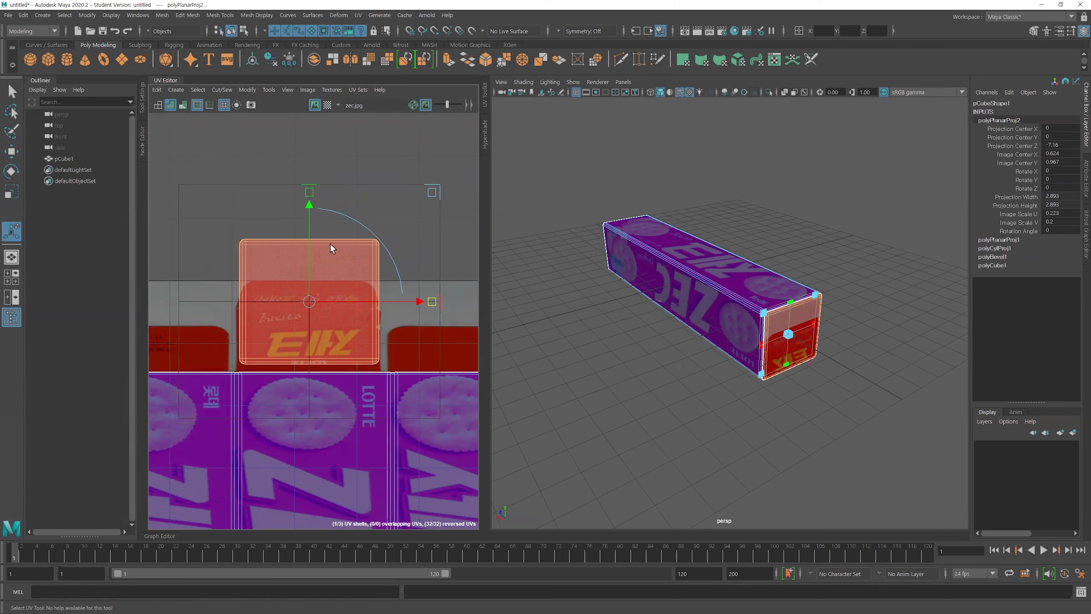
{"action": "left_click_drag", "start_coordinate": [311, 204], "coordinate": [309, 283]}
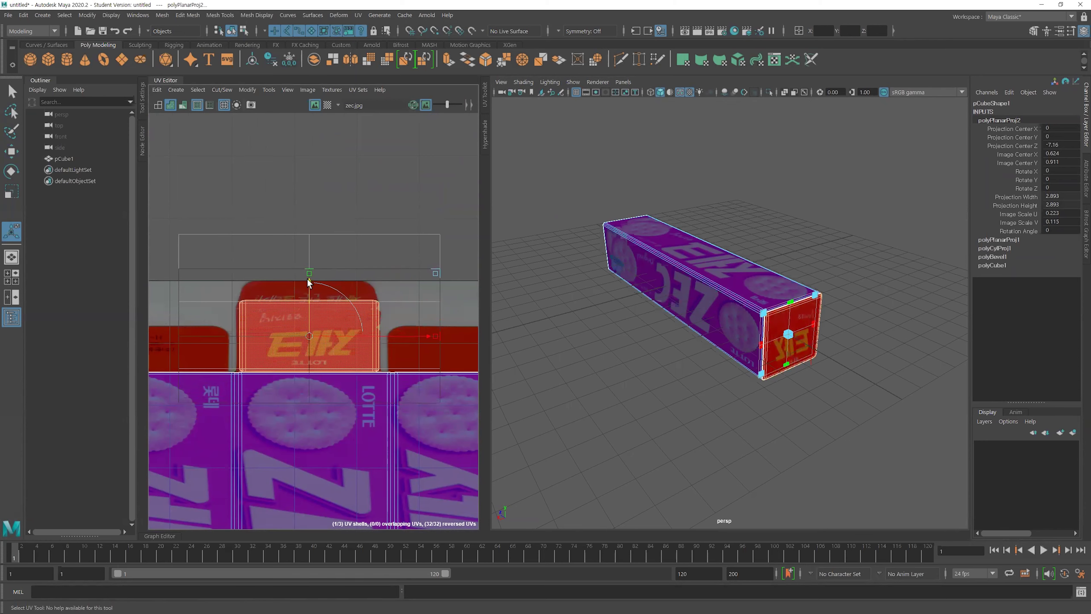
{"action": "left_click_drag", "start_coordinate": [428, 334], "coordinate": [426, 335]}
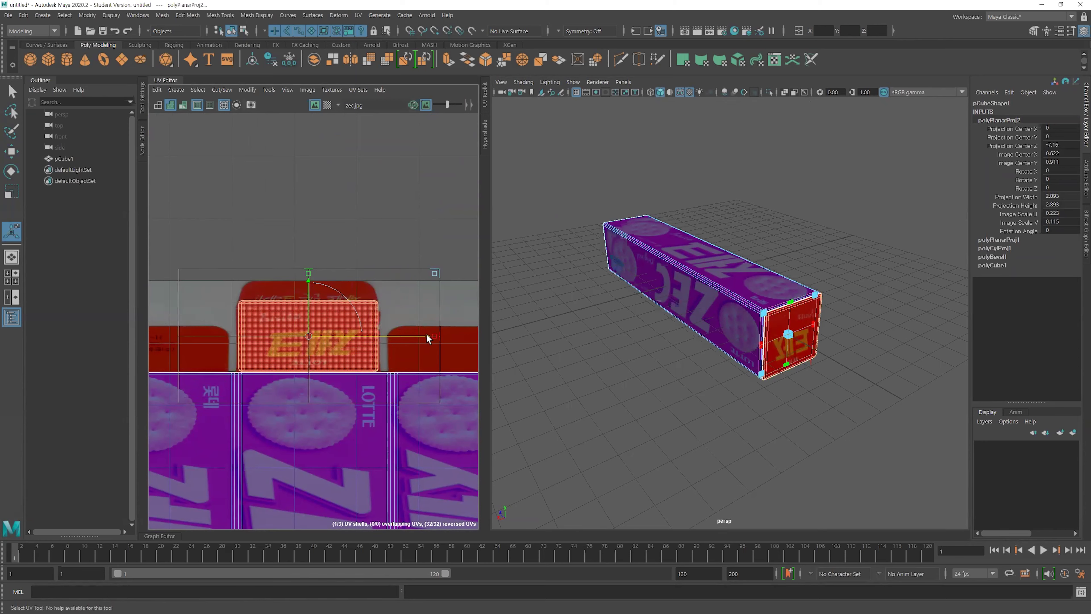
Deselect the end cap and examine the full UV layout, comparing shell colours and lettering direction with the 3D box
{"action": "right_click_drag", "start_coordinate": [748, 318], "coordinate": [803, 315], "text": "alt"}
{"action": "left_click_drag", "start_coordinate": [803, 315], "coordinate": [783, 303], "text": "alt"}
{"action": "left_click", "coordinate": [336, 217]}
{"action": "right_click_drag", "start_coordinate": [380, 297], "coordinate": [362, 259], "text": "alt"}
{"action": "middle_click_drag", "start_coordinate": [361, 259], "coordinate": [335, 203], "text": "alt"}
{"action": "right_click_drag", "start_coordinate": [335, 203], "coordinate": [382, 229], "text": "alt"}
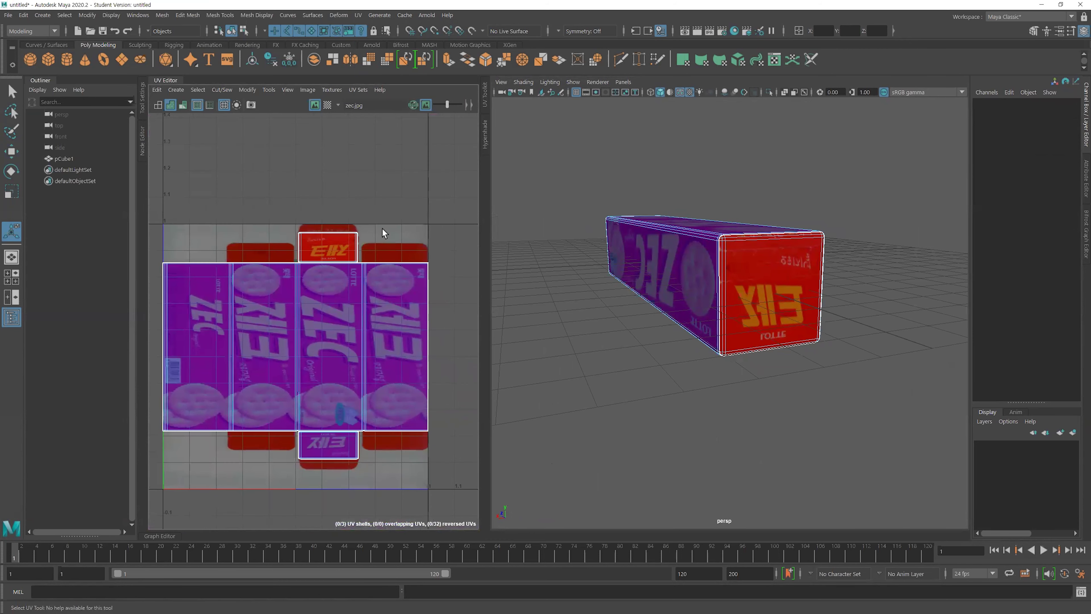
{"action": "right_click_drag", "start_coordinate": [259, 345], "coordinate": [380, 366], "text": "alt"}
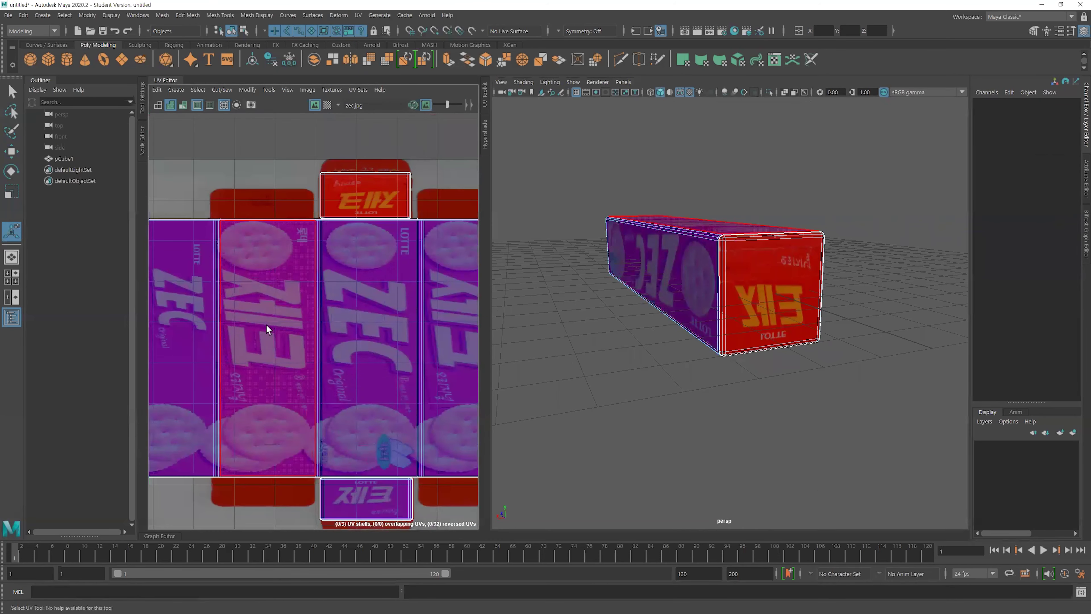
{"action": "right_click_drag", "start_coordinate": [447, 332], "coordinate": [384, 356], "text": "alt"}
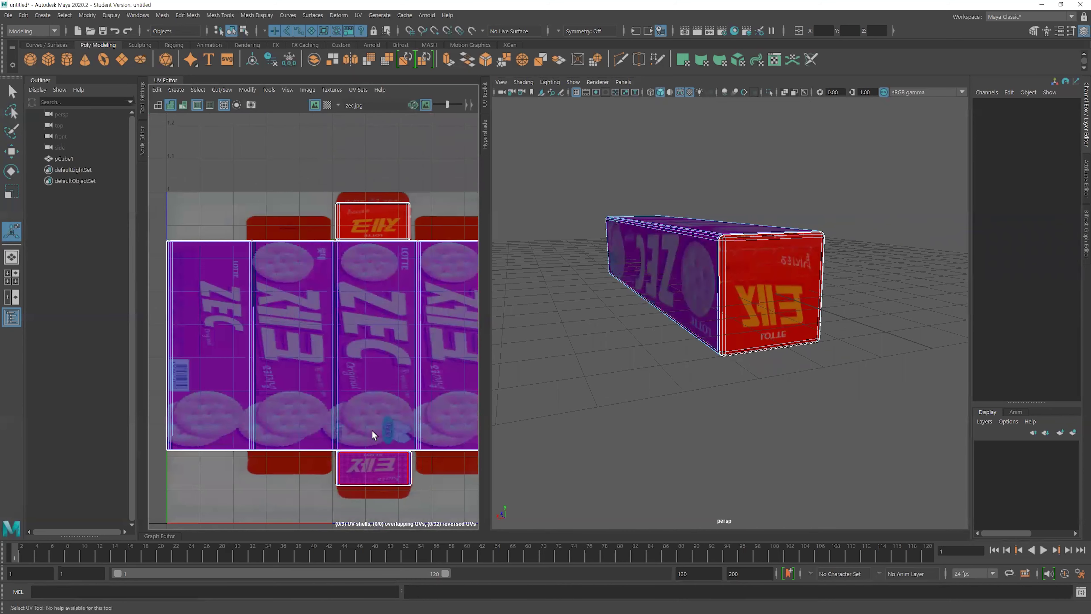
{"action": "middle_click_drag", "start_coordinate": [343, 301], "coordinate": [321, 395], "text": "alt"}
{"action": "right_click_drag", "start_coordinate": [321, 395], "coordinate": [398, 309], "text": "alt"}
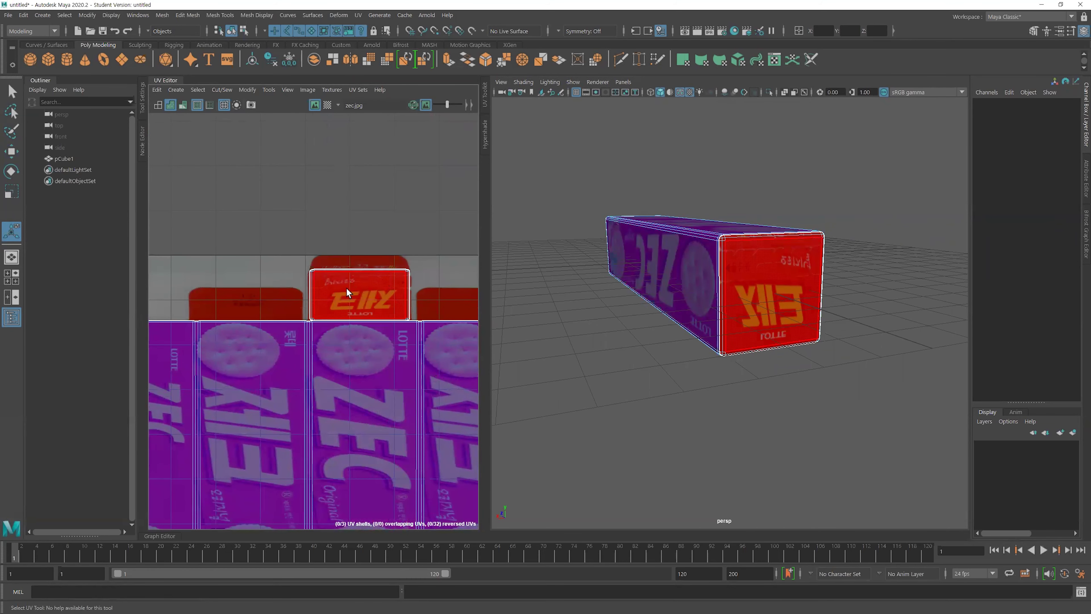
Select the end face mapped to the upper flap and examine its lettering orientation up close in both views
{"action": "left_click_drag", "start_coordinate": [910, 333], "coordinate": [779, 334], "text": "alt"}
{"action": "left_click", "coordinate": [780, 339]}
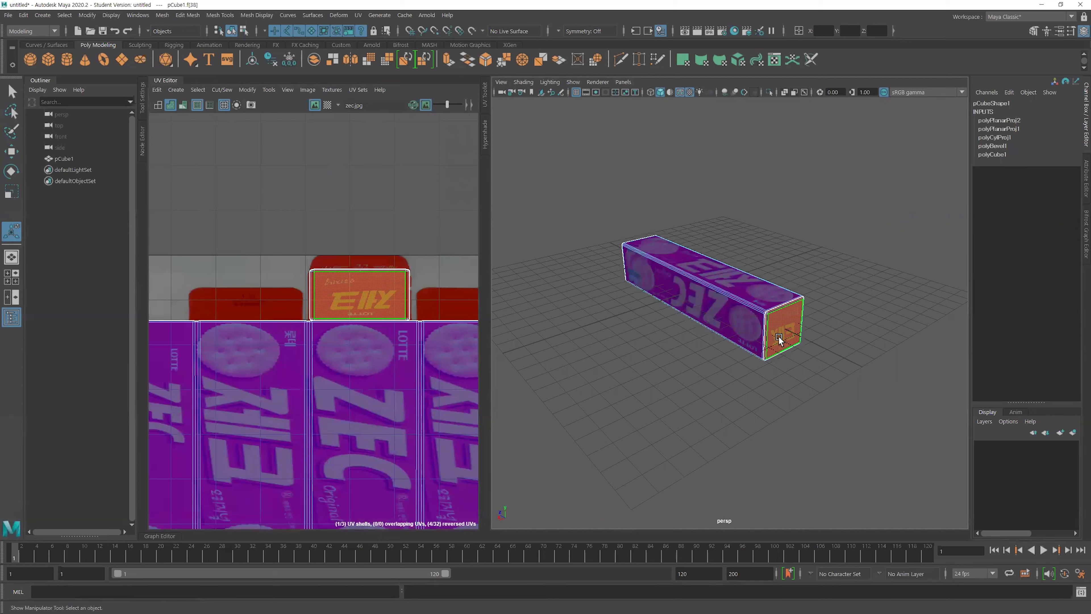
{"action": "key", "text": "w"}
{"action": "left_click_drag", "start_coordinate": [787, 378], "coordinate": [776, 329], "text": "alt"}
{"action": "left_click_drag", "start_coordinate": [685, 329], "coordinate": [710, 395], "text": "alt"}
{"action": "left_click_drag", "start_coordinate": [763, 303], "coordinate": [743, 310], "text": "alt"}
{"action": "key", "text": "f"}
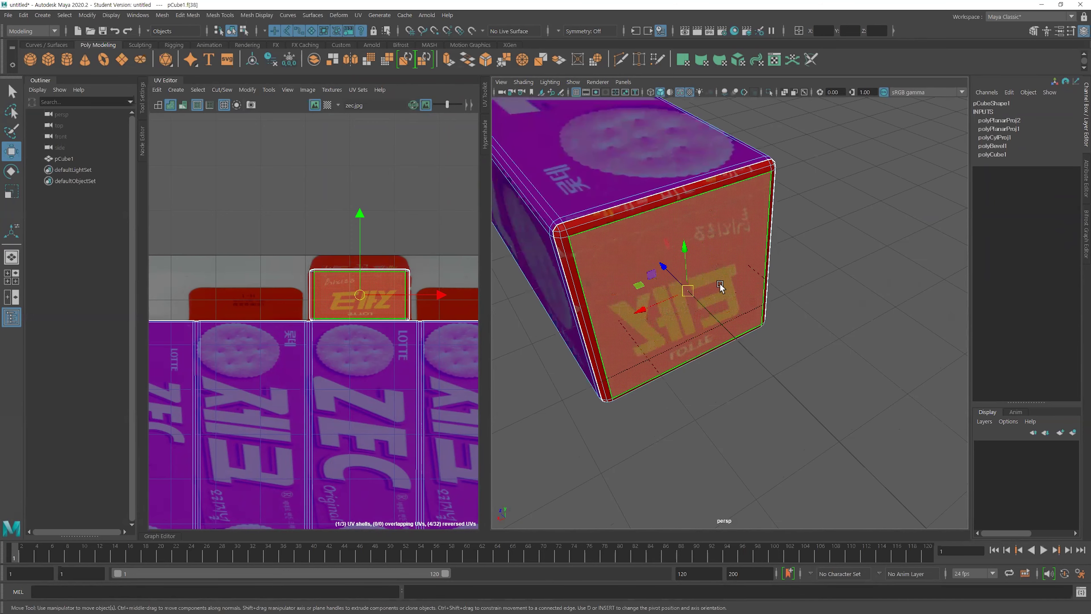
{"action": "left_click_drag", "start_coordinate": [811, 261], "coordinate": [849, 241], "text": "alt"}
{"action": "scroll", "coordinate": [275, 292], "scroll_direction": "up", "scroll_amount": 3}
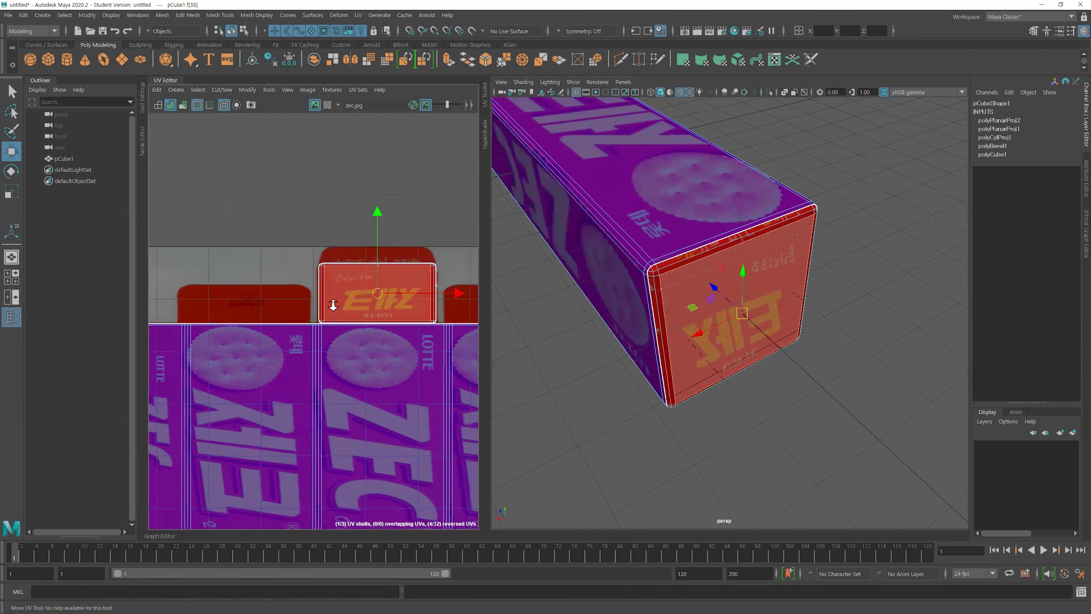
Deselect the end face and switch the UV shell shading off and on again to compare shell colours across the full layout
{"action": "scroll", "coordinate": [282, 279], "scroll_direction": "down", "scroll_amount": 5}
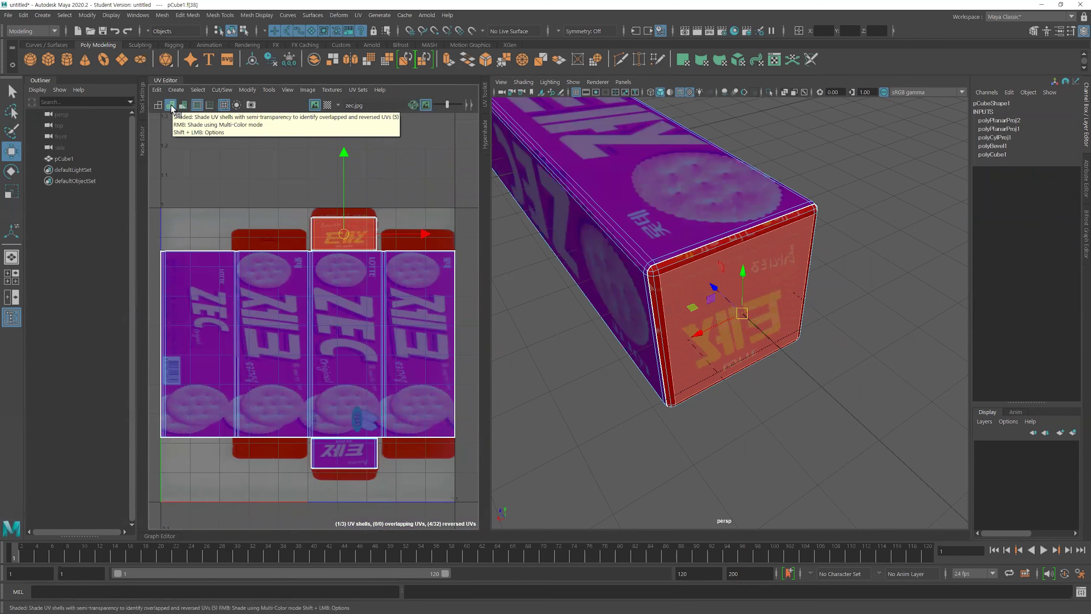
{"action": "left_click", "coordinate": [205, 154]}
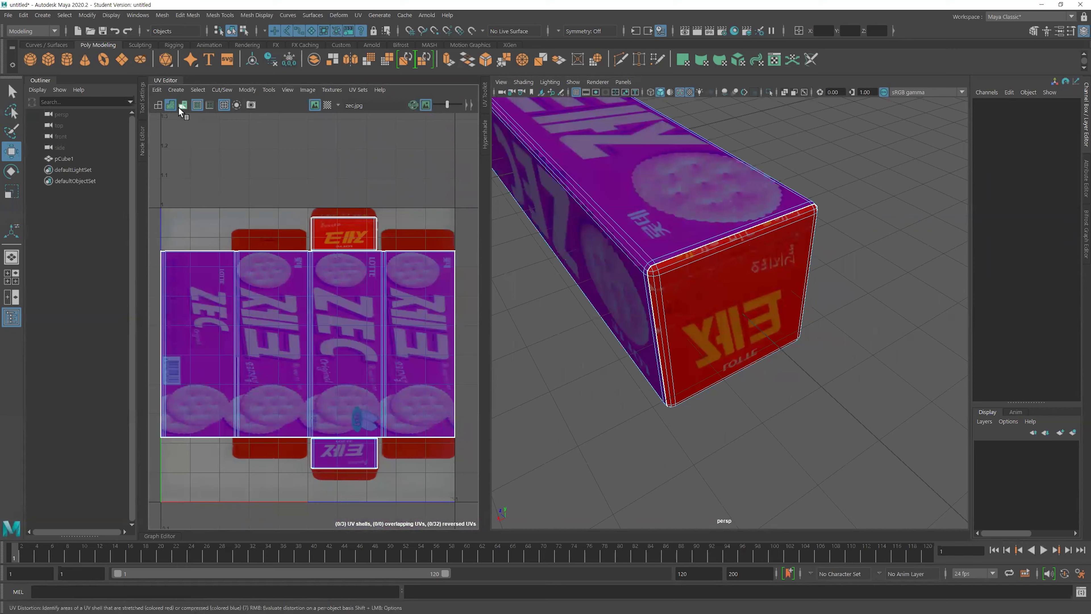
{"action": "left_click", "coordinate": [158, 107]}
{"action": "middle_click_drag", "start_coordinate": [287, 157], "coordinate": [315, 144], "text": "alt"}
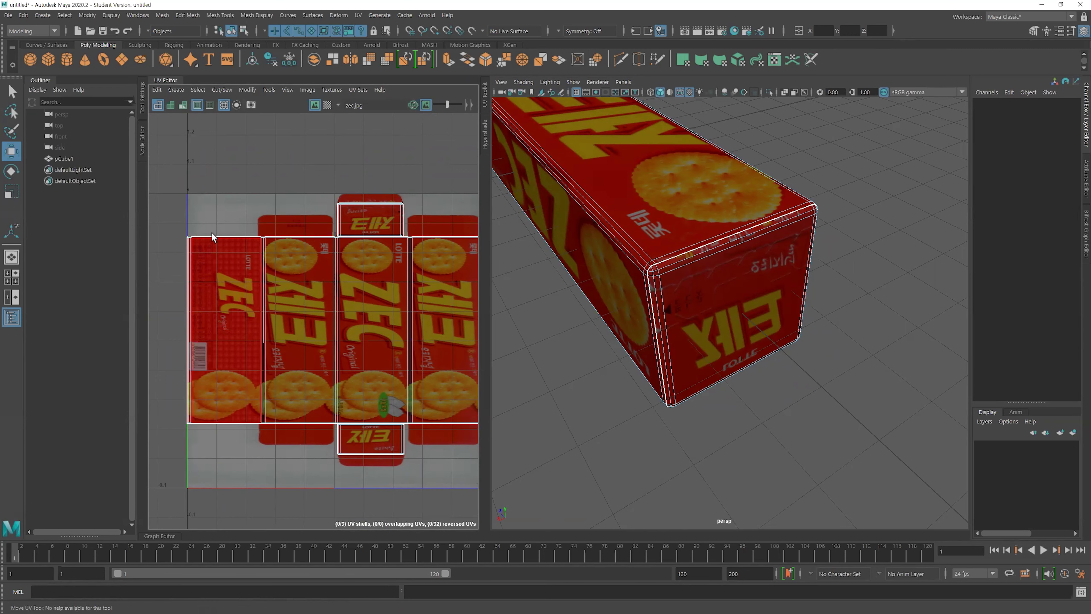
{"action": "left_click", "coordinate": [171, 105]}
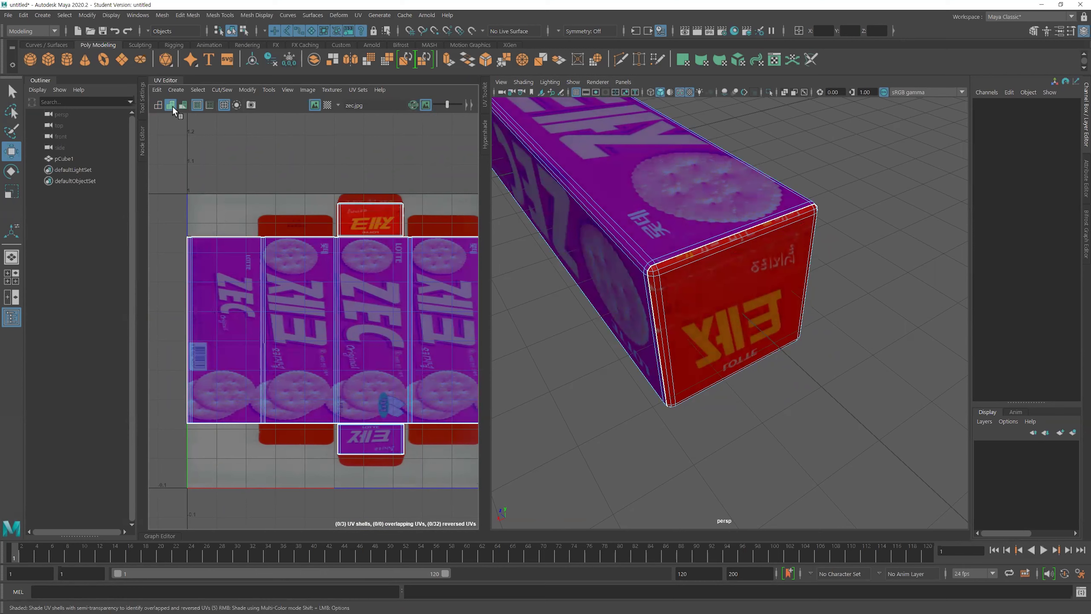
{"action": "middle_click_drag", "start_coordinate": [258, 153], "coordinate": [234, 154], "text": "alt"}
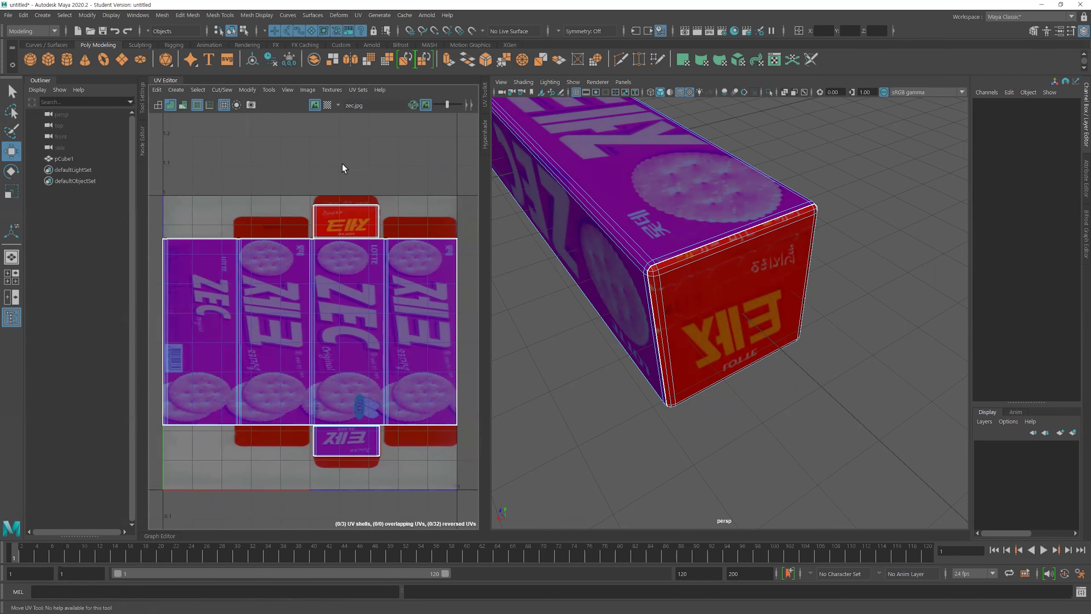
Examine the upper-flap end cap's lettering up close against the matching end face of the box
{"action": "left_click", "coordinate": [352, 223]}
{"action": "left_click_drag", "start_coordinate": [713, 236], "coordinate": [610, 224], "text": "alt"}
{"action": "scroll", "coordinate": [358, 215], "scroll_direction": "up", "scroll_amount": 6}
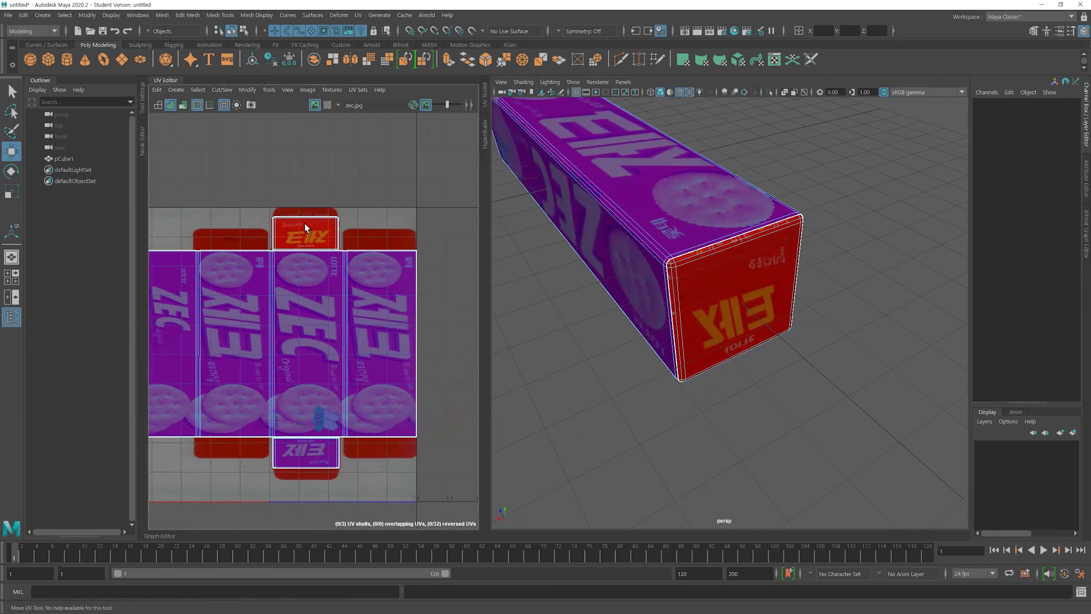
{"action": "scroll", "coordinate": [373, 194], "scroll_direction": "up", "scroll_amount": 1}
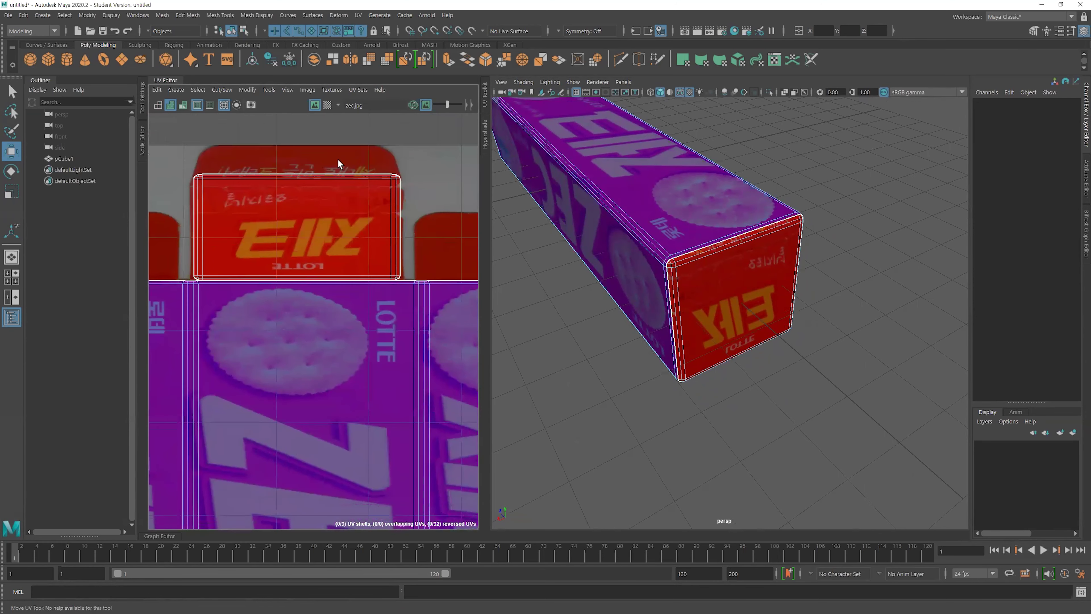
{"action": "left_click", "coordinate": [280, 201]}
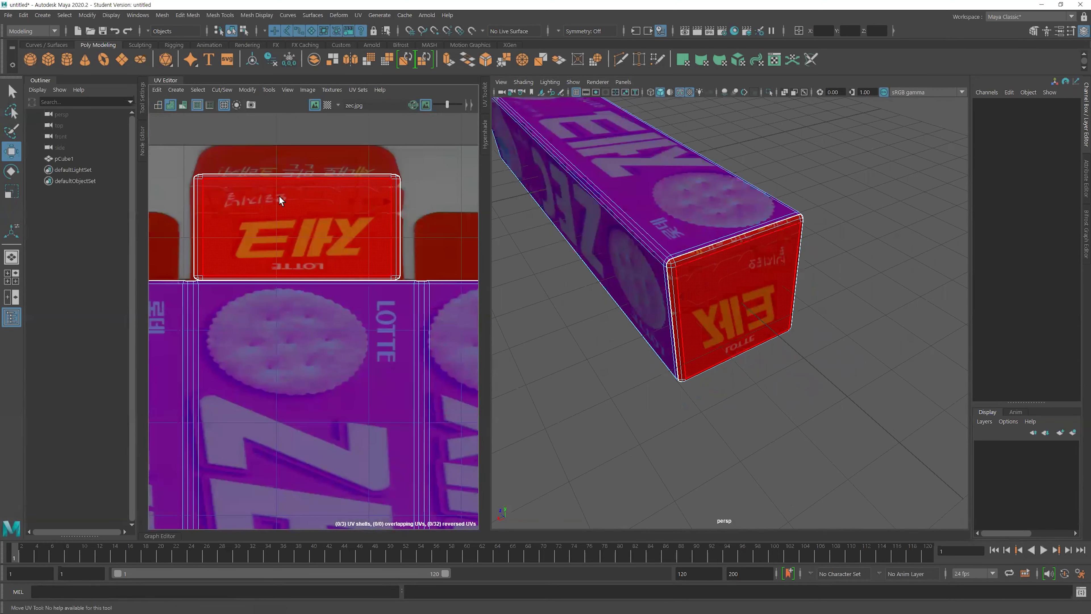
Set the UV Editor to UV Shell selection and select the end-cap shell on the upper flap
{"action": "right_click", "coordinate": [383, 185]}
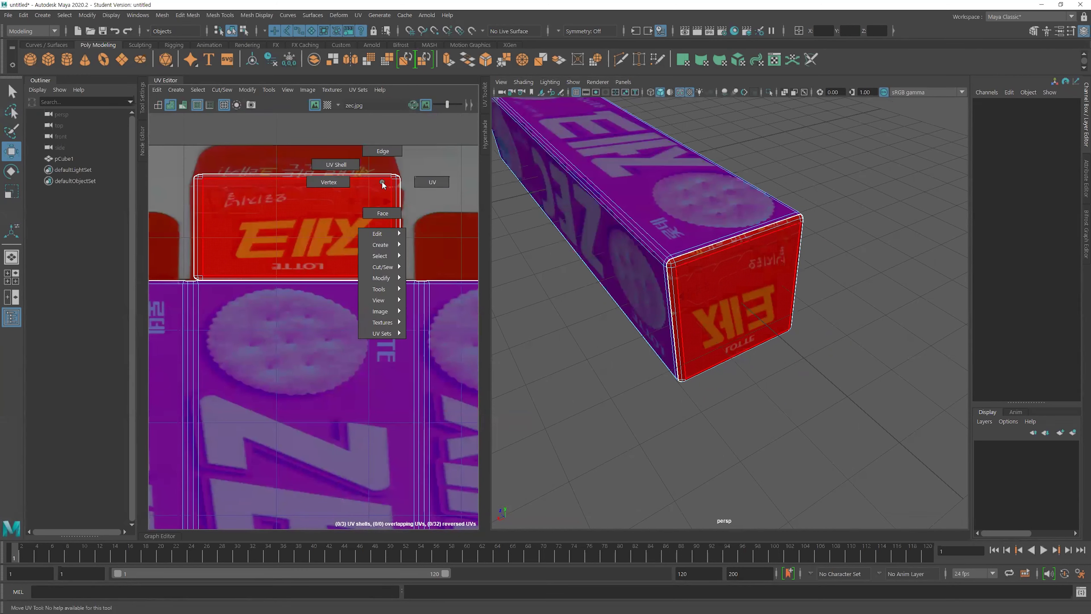
{"action": "right_click", "coordinate": [729, 249]}
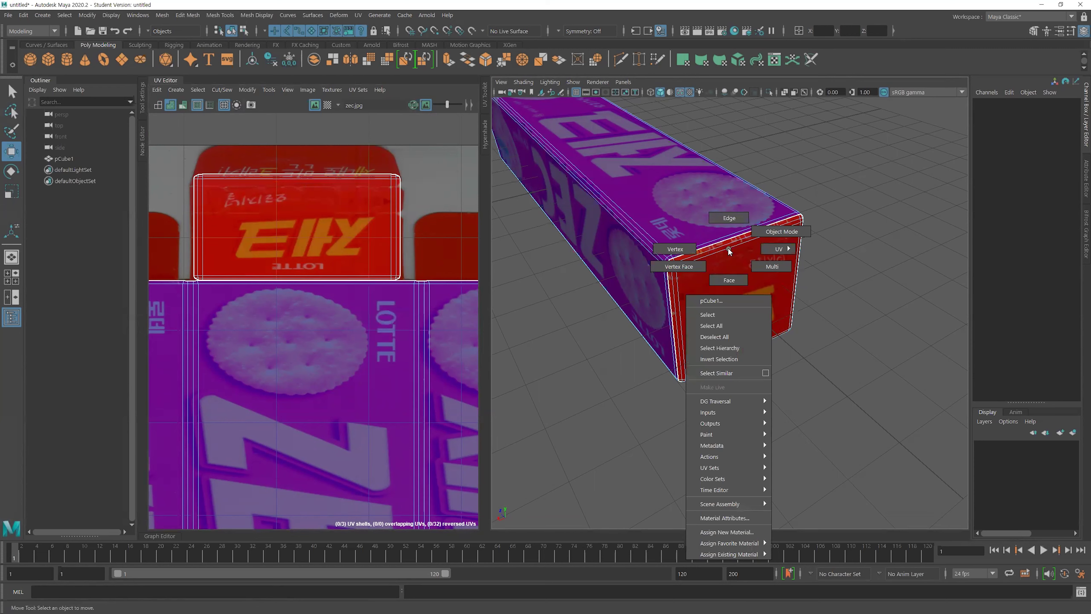
{"action": "right_click", "coordinate": [372, 184]}
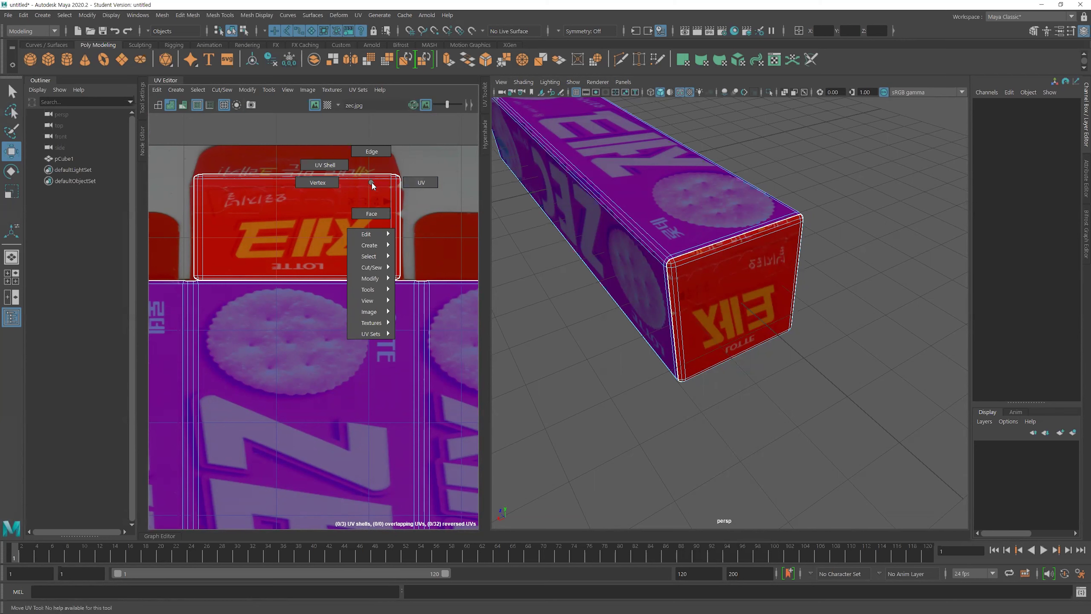
{"action": "left_click", "coordinate": [348, 167]}
{"action": "left_click", "coordinate": [372, 224]}
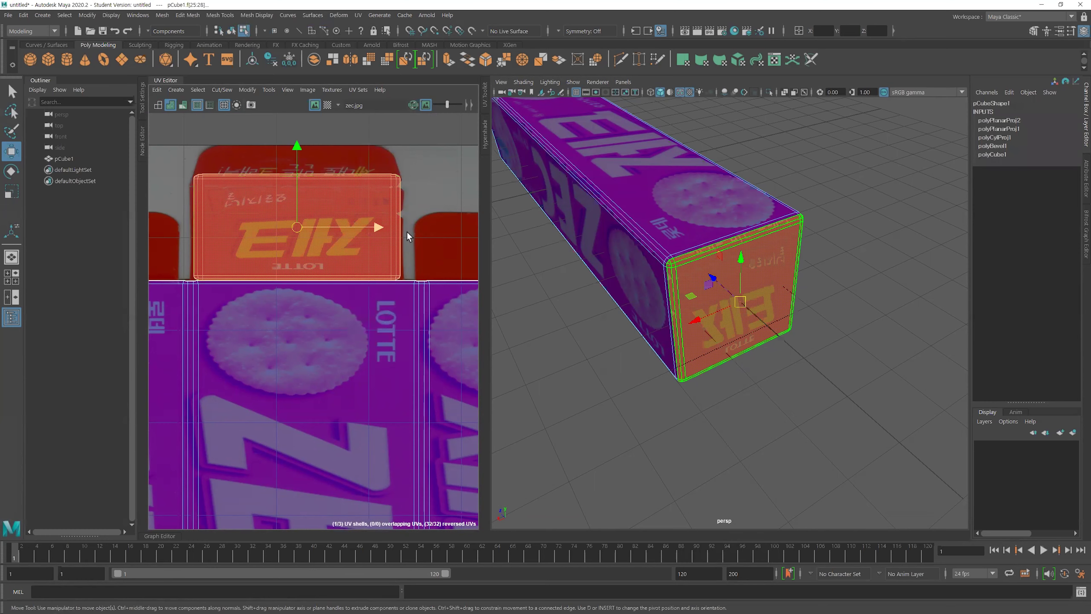
Select the side shell, the lower-flap shell and the upper-flap shell in turn to identify their faces on the box
{"action": "scroll", "coordinate": [330, 277], "scroll_direction": "down", "scroll_amount": 3}
{"action": "scroll", "coordinate": [348, 297], "scroll_direction": "down", "scroll_amount": 3}
{"action": "left_click", "coordinate": [324, 314]}
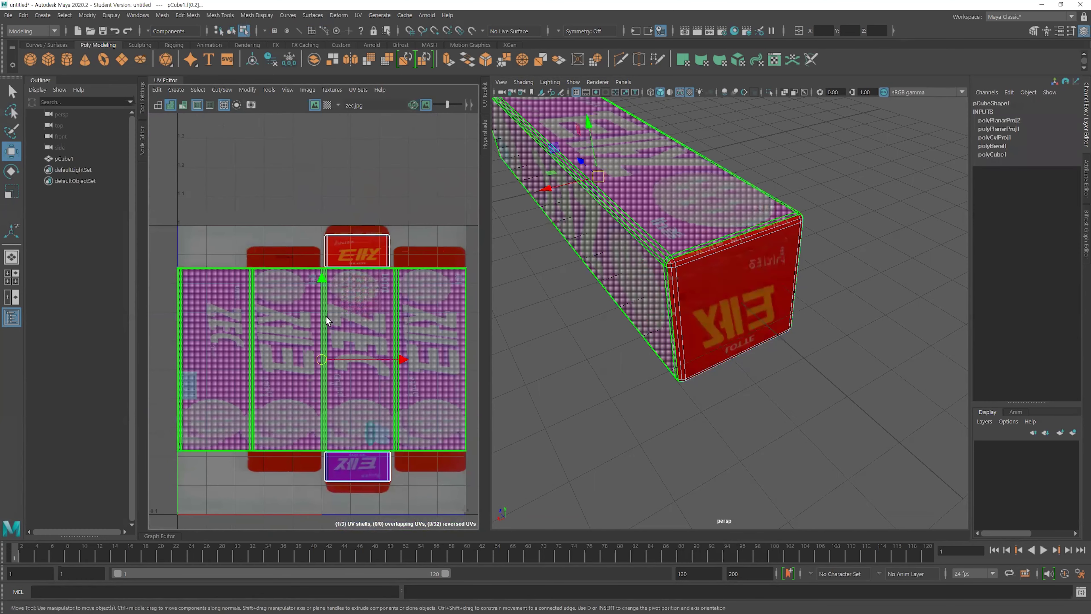
{"action": "left_click", "coordinate": [349, 394]}
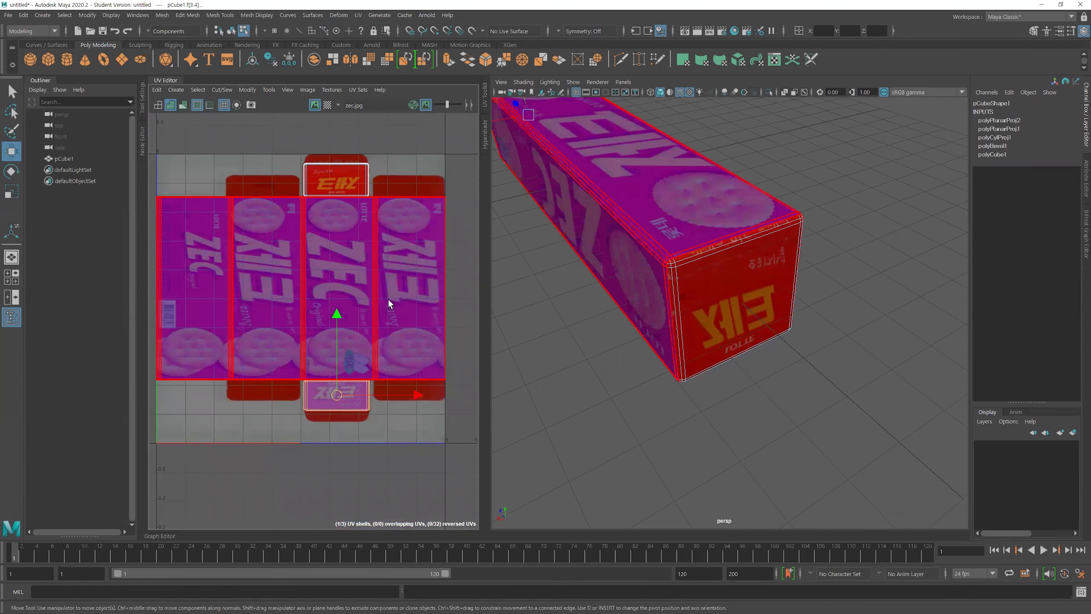
{"action": "left_click", "coordinate": [359, 186]}
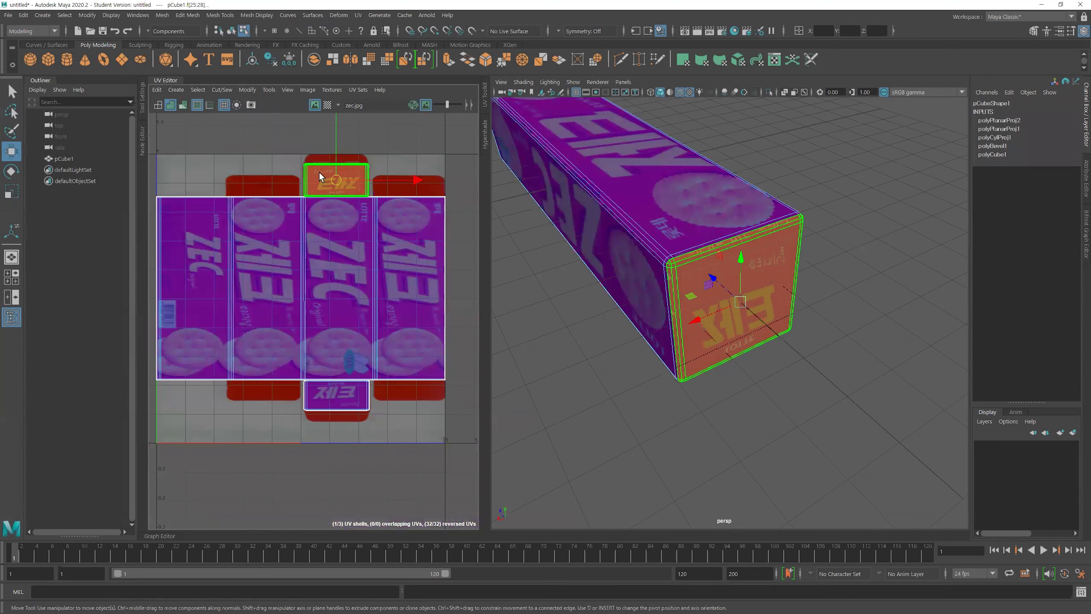
Reapply UV Shell selection and reselect the whole upper-flap end-cap shell
{"action": "middle_click_drag", "start_coordinate": [330, 260], "coordinate": [304, 378], "text": "alt"}
{"action": "scroll", "coordinate": [385, 361], "scroll_direction": "up", "scroll_amount": 4}
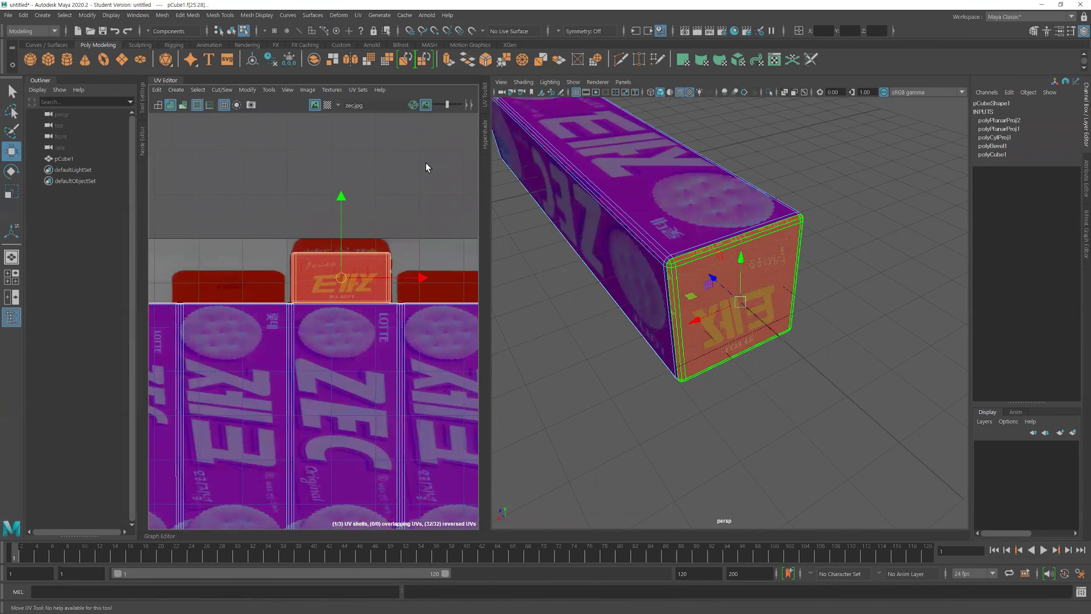
{"action": "scroll", "coordinate": [283, 249], "scroll_direction": "up", "scroll_amount": 3}
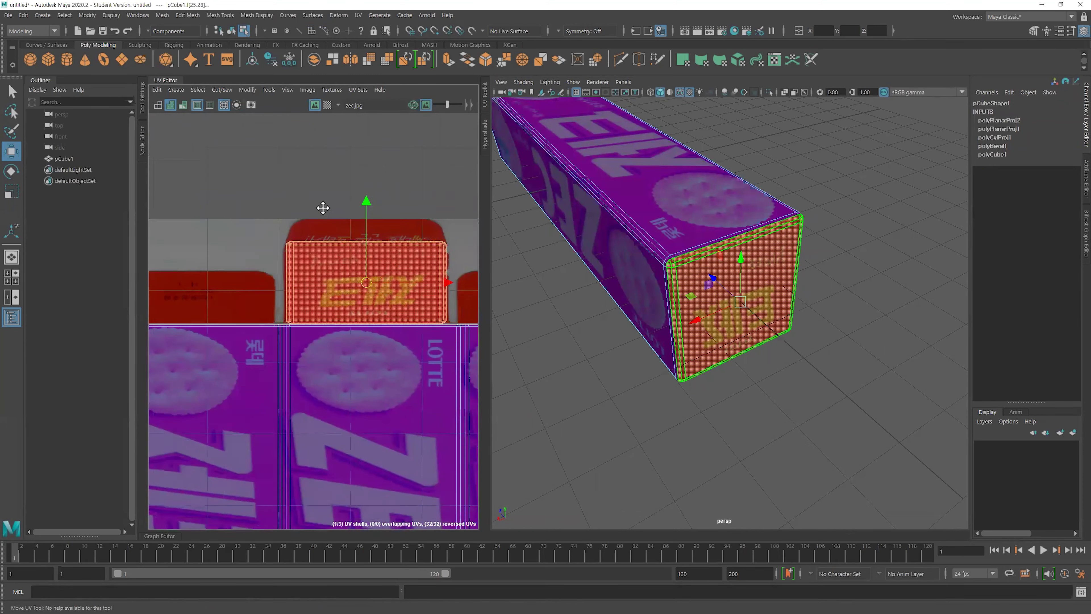
{"action": "middle_click_drag", "start_coordinate": [323, 208], "coordinate": [261, 187], "text": "alt"}
{"action": "right_click", "coordinate": [344, 227]}
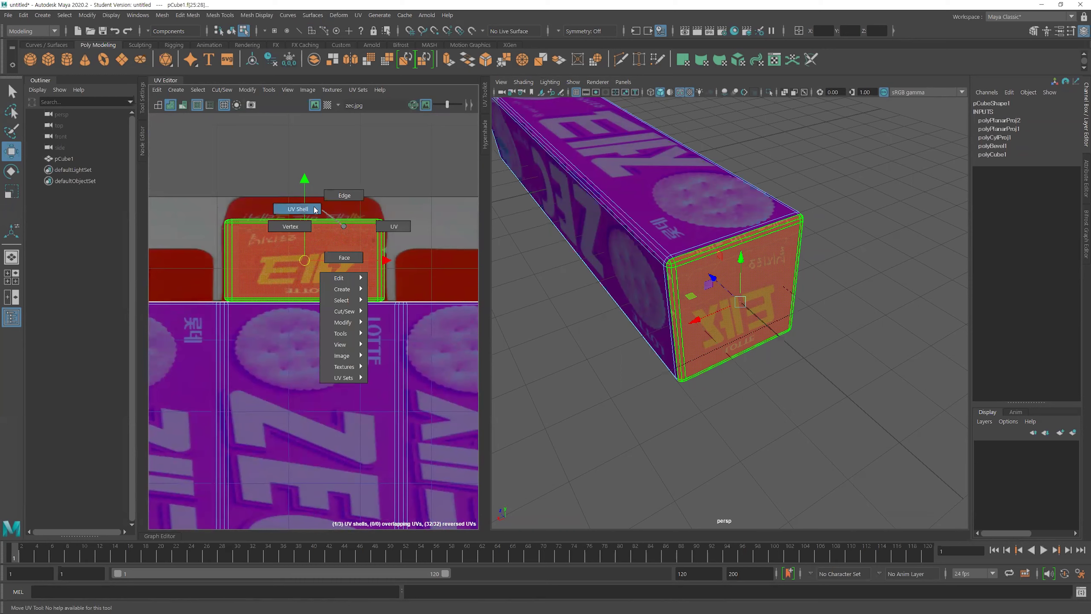
{"action": "left_click", "coordinate": [298, 209]}
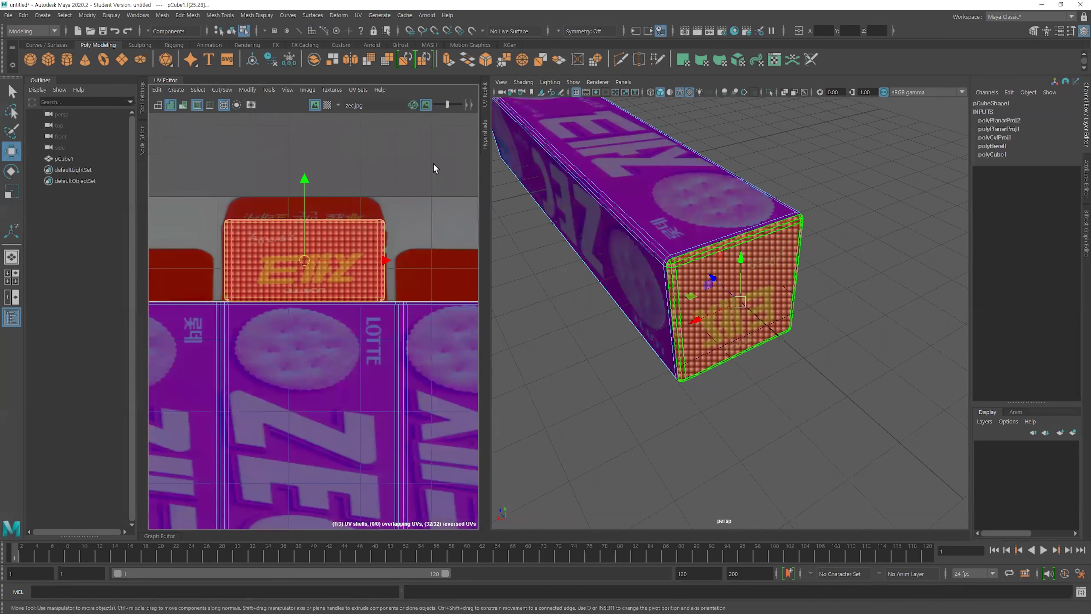
{"action": "left_click", "coordinate": [357, 358]}
{"action": "left_click", "coordinate": [331, 265]}
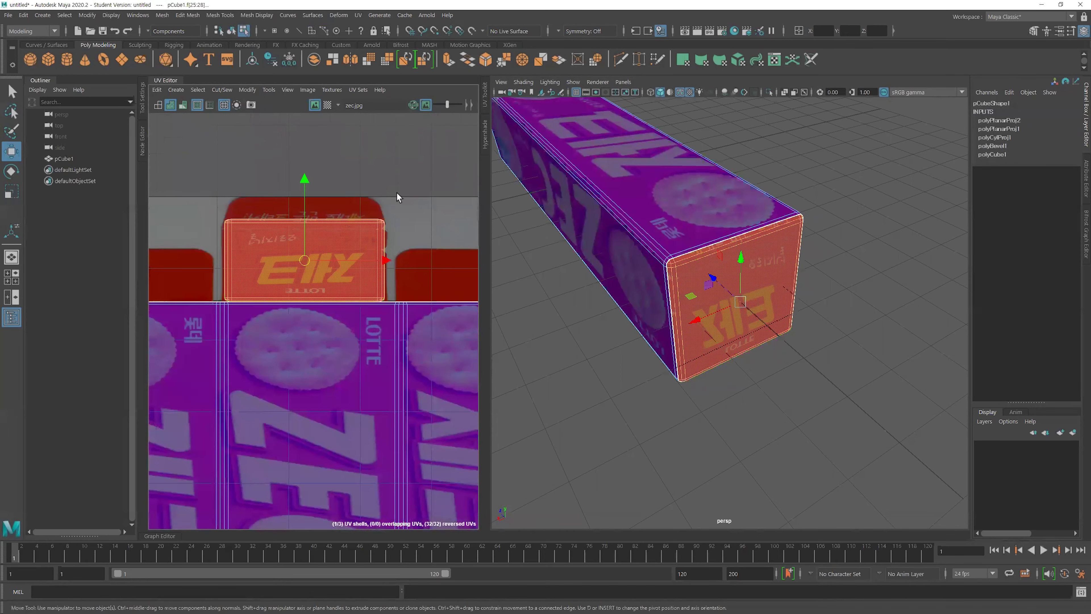
Flip the selected upper-flap end-cap shell vertically about the pivot and inspect the lettering on the box end
{"action": "left_click", "coordinate": [222, 90]}
{"action": "mouse_move", "coordinate": [246, 91]}
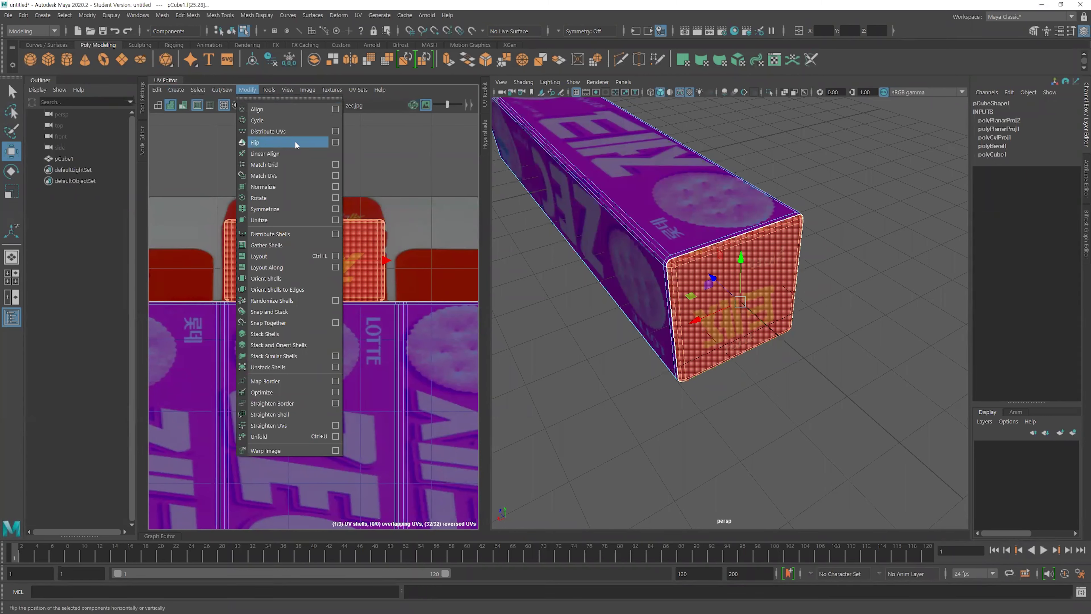
{"action": "left_click", "coordinate": [335, 142]}
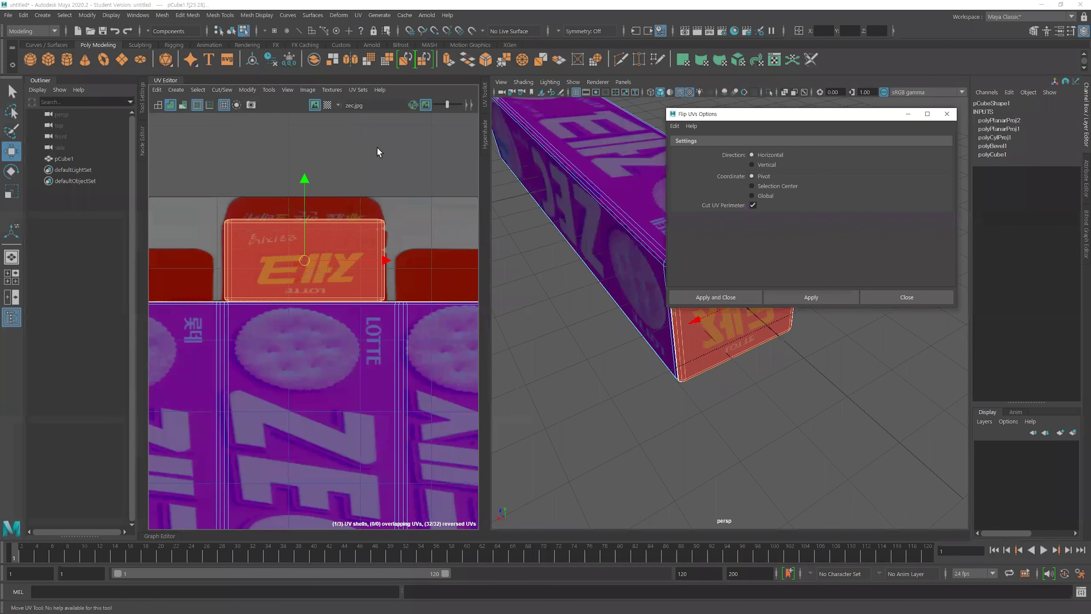
{"action": "left_click", "coordinate": [766, 164]}
{"action": "left_click_drag", "start_coordinate": [792, 117], "coordinate": [735, 118]}
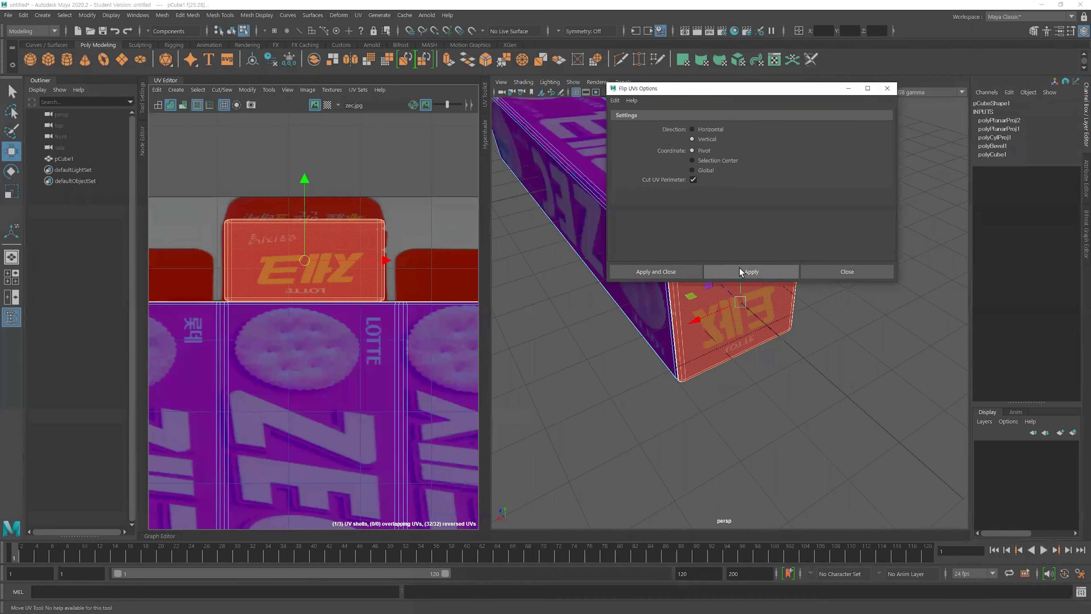
{"action": "left_click", "coordinate": [748, 272]}
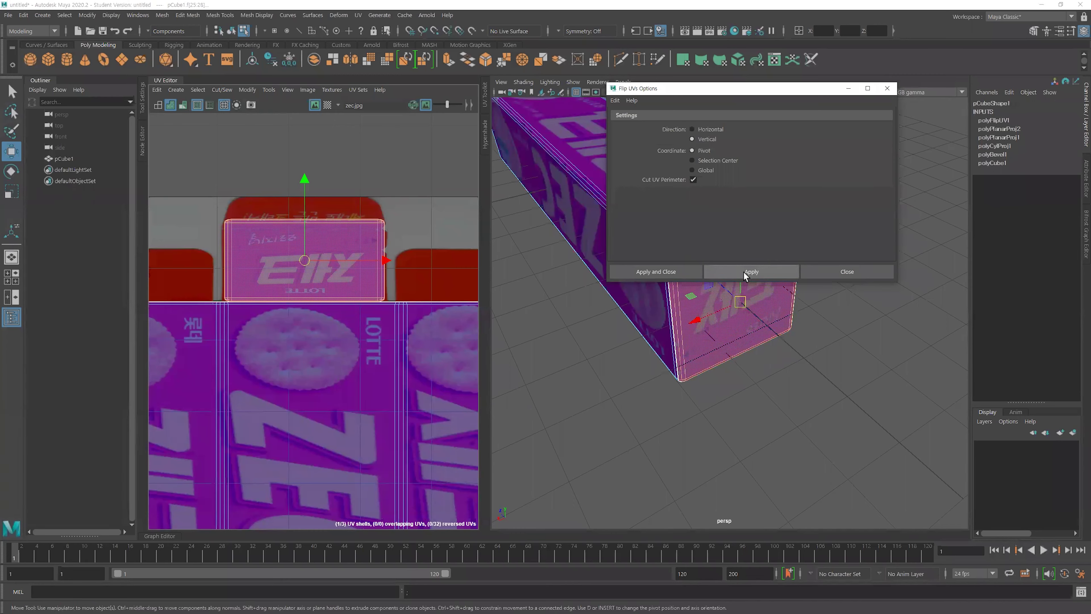
{"action": "left_click_drag", "start_coordinate": [730, 356], "coordinate": [707, 424], "text": "alt"}
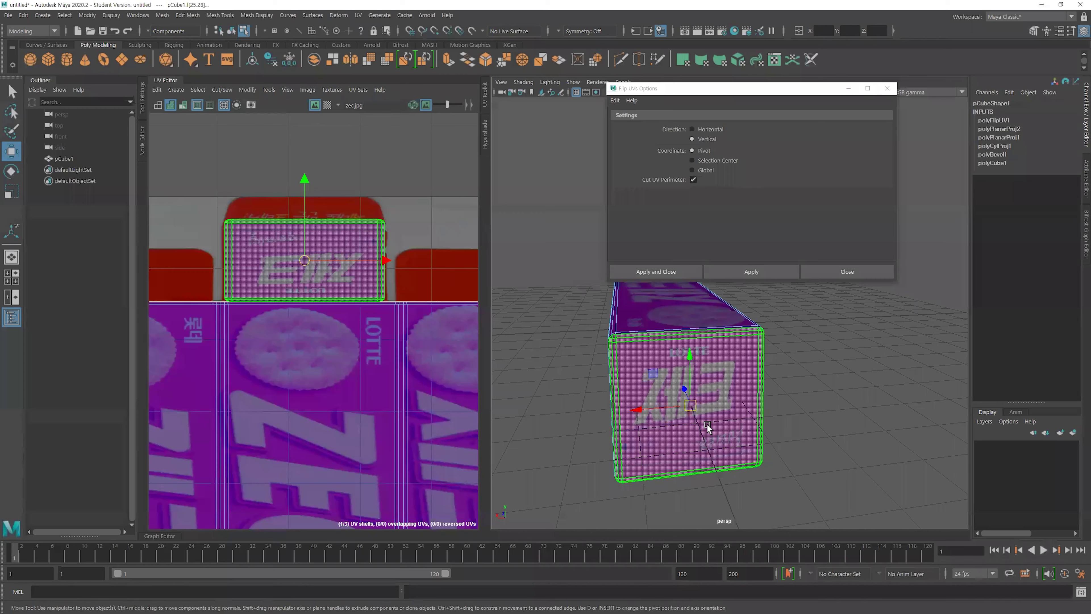
{"action": "left_click", "coordinate": [829, 272]}
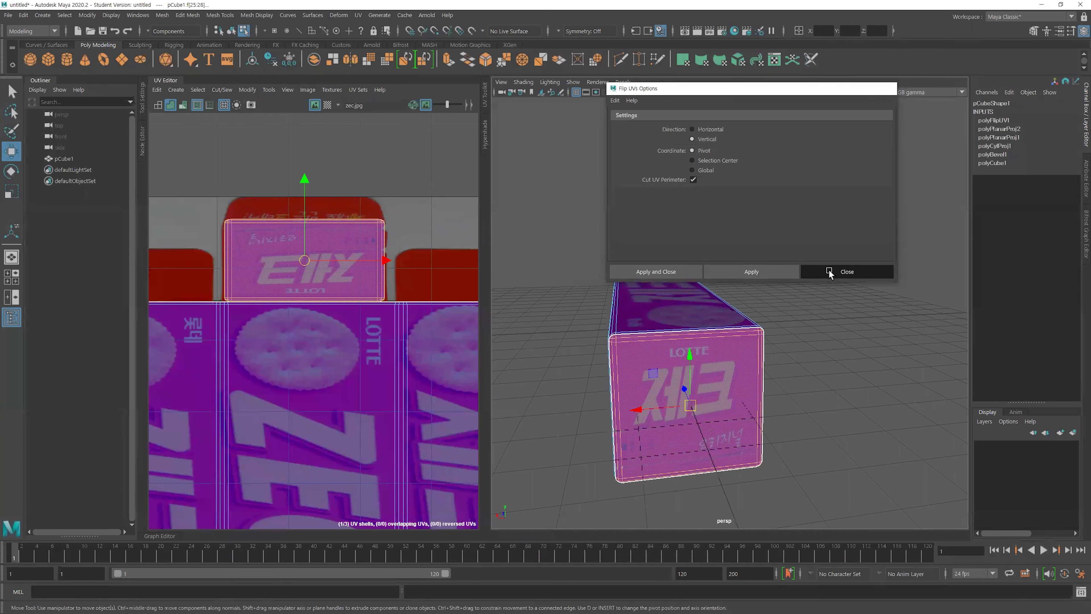
Deselect the flipped shell and review the direction and coordinate settings in the Flip UVs options
{"action": "left_click", "coordinate": [415, 195]}
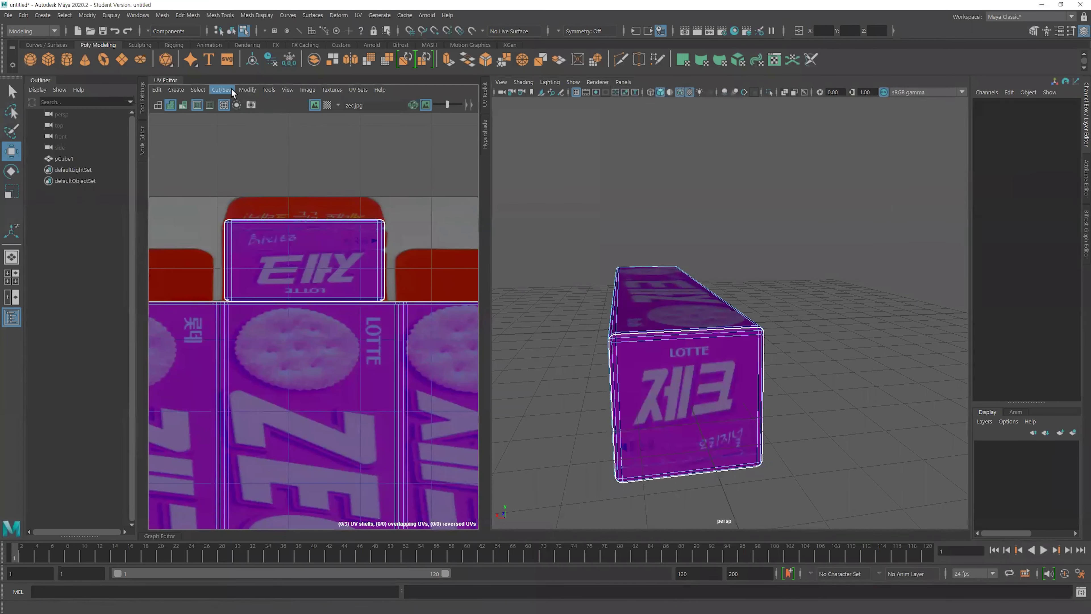
{"action": "left_click", "coordinate": [247, 89]}
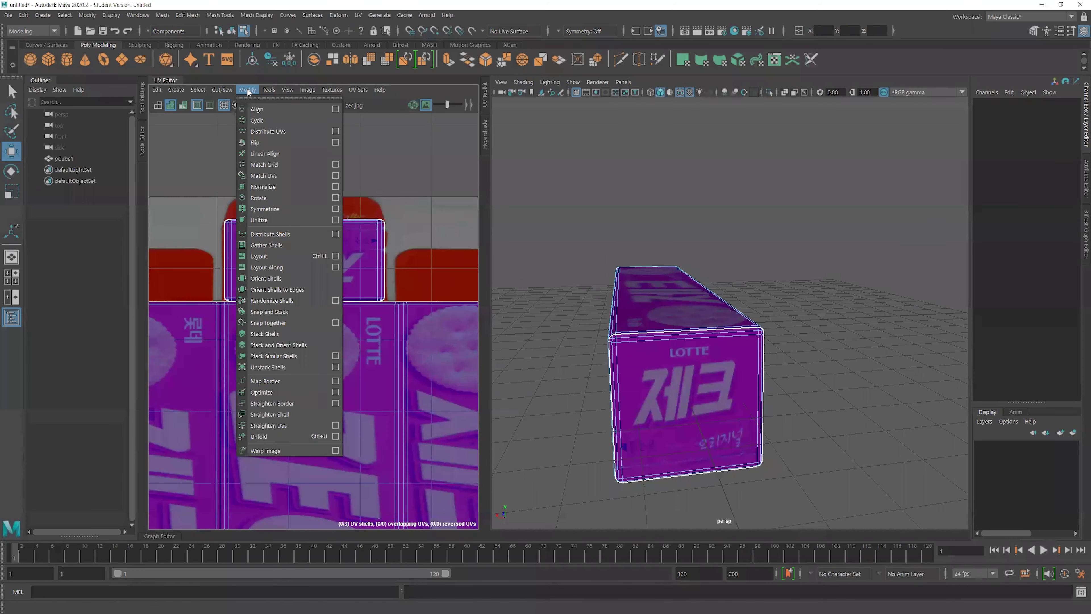
{"action": "left_click", "coordinate": [336, 142]}
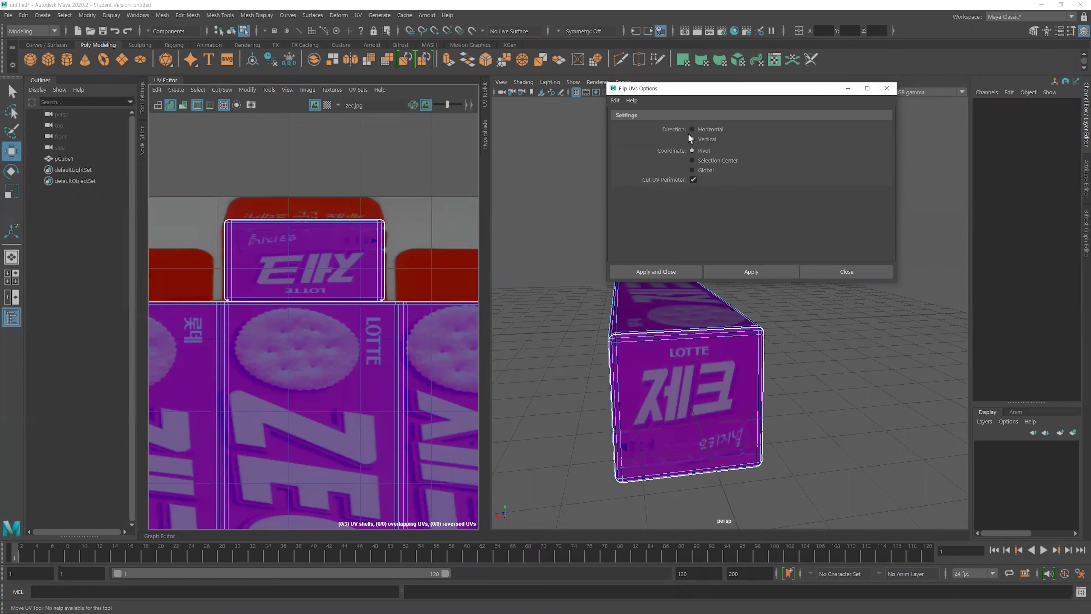
{"action": "left_click", "coordinate": [857, 276]}
Return to object selection with the box deselected and collapse the UV Editor to enlarge the perspective view
{"action": "left_click_drag", "start_coordinate": [833, 285], "coordinate": [715, 288], "text": "alt"}
{"action": "key", "text": "F8"}
{"action": "key", "text": "F8"}
{"action": "left_click", "coordinate": [849, 339]}
{"action": "key", "text": "F8"}
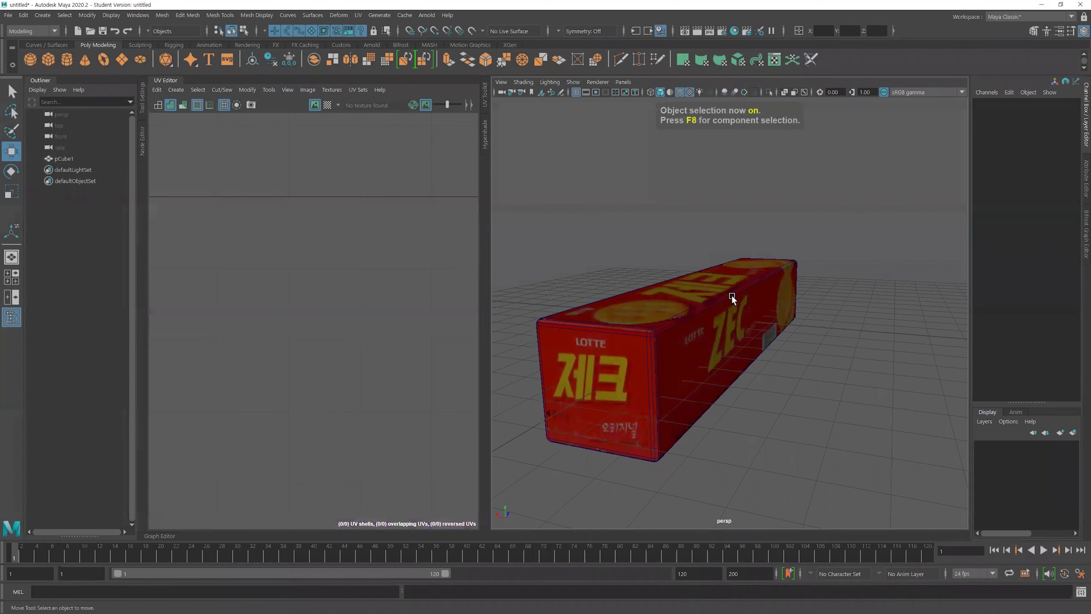
{"action": "left_click", "coordinate": [169, 81]}
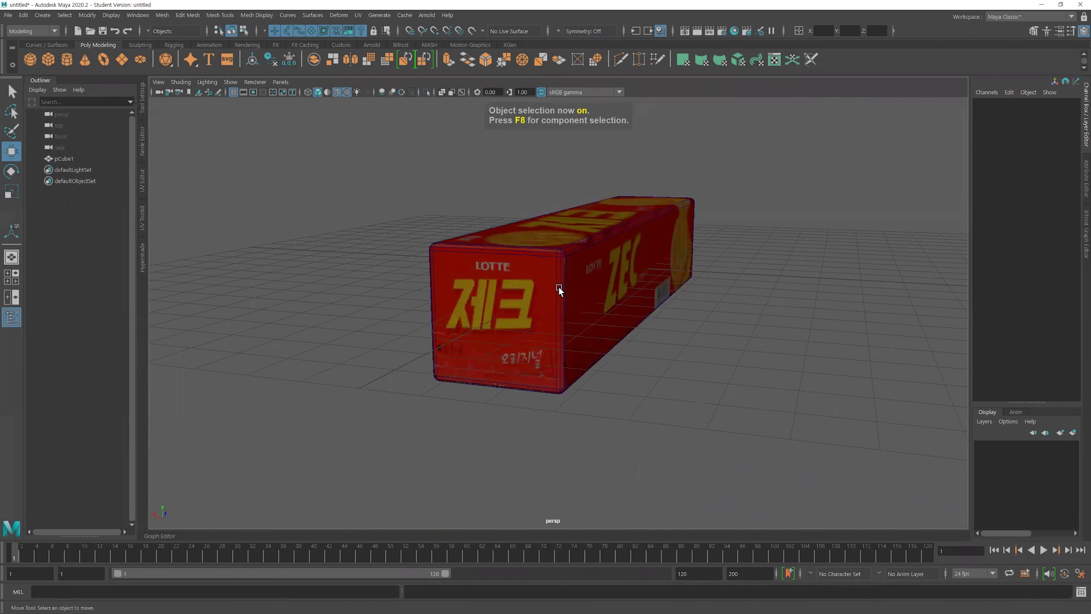
Examine the textured box from all sides, checking the lettering on both end caps
{"action": "left_click_drag", "start_coordinate": [557, 321], "coordinate": [480, 252], "text": "alt"}
{"action": "left_click_drag", "start_coordinate": [281, 368], "coordinate": [667, 413], "text": "alt"}
{"action": "right_click_drag", "start_coordinate": [740, 397], "coordinate": [527, 367], "text": "alt"}
{"action": "left_click_drag", "start_coordinate": [528, 367], "coordinate": [589, 389], "text": "alt"}
{"action": "right_click_drag", "start_coordinate": [588, 389], "coordinate": [594, 392], "text": "alt"}
{"action": "left_click_drag", "start_coordinate": [594, 392], "coordinate": [578, 304], "text": "alt"}
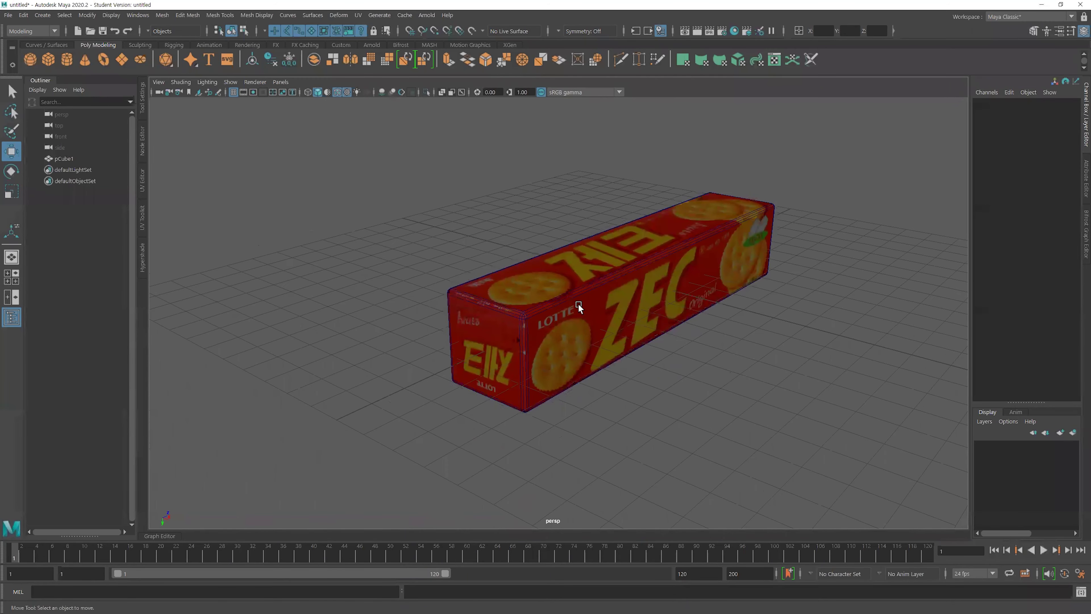
Select the box and reopen the UV Editor to compare the full shell layout with the other end cap's lettering
{"action": "left_click", "coordinate": [577, 303]}
{"action": "left_click", "coordinate": [142, 177]}
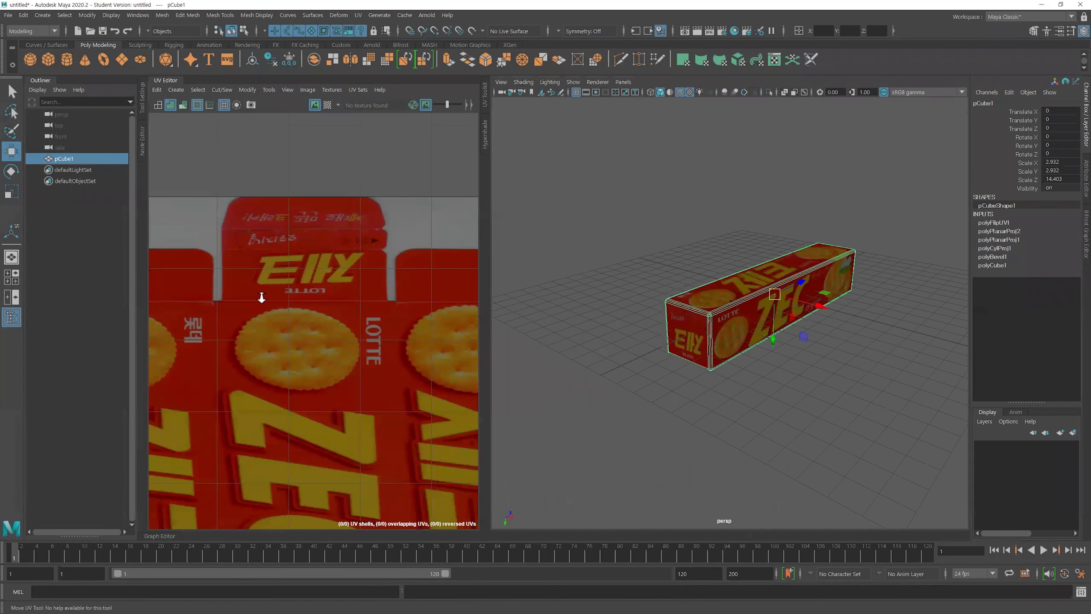
{"action": "scroll", "coordinate": [260, 297], "scroll_direction": "down", "scroll_amount": 5}
{"action": "scroll", "coordinate": [358, 275], "scroll_direction": "up", "scroll_amount": 2}
{"action": "left_click", "coordinate": [690, 311]}
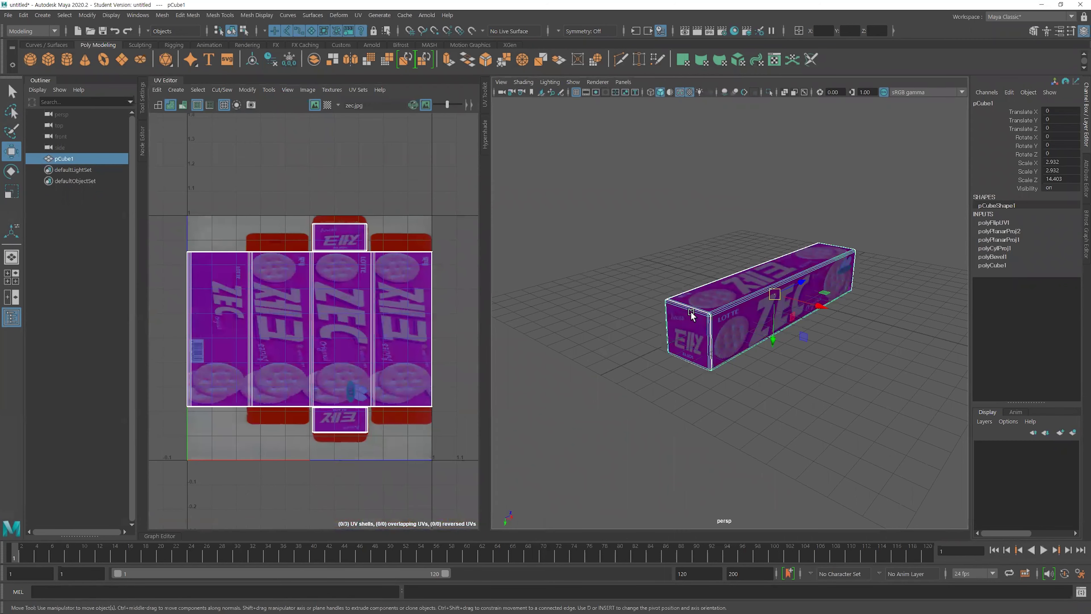
{"action": "right_click_drag", "start_coordinate": [587, 297], "coordinate": [713, 311], "text": "alt"}
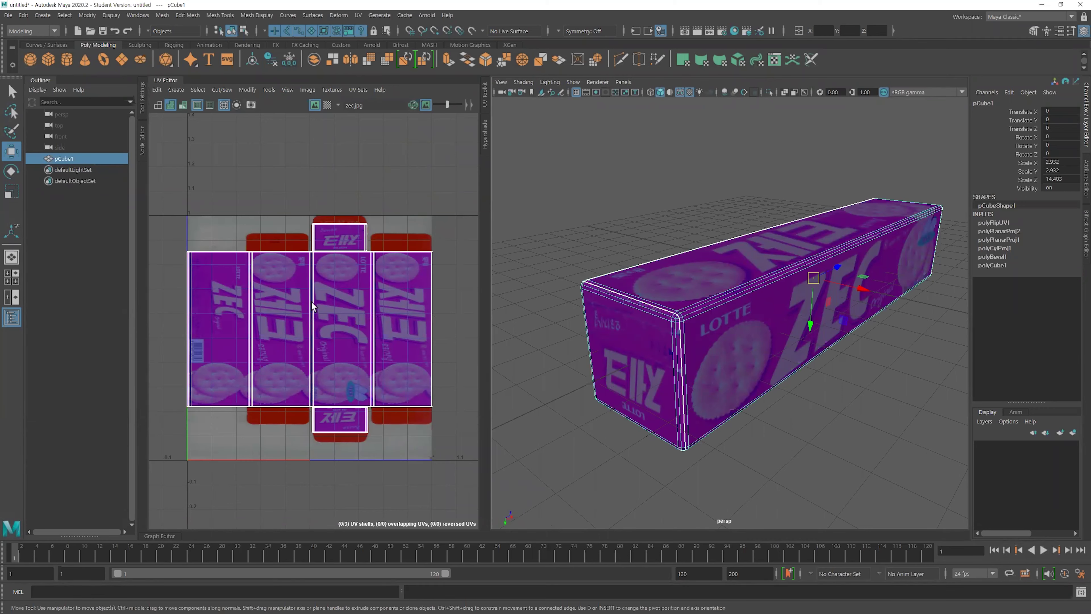
{"action": "left_click", "coordinate": [358, 14]}
{"action": "mouse_move", "coordinate": [380, 14]}
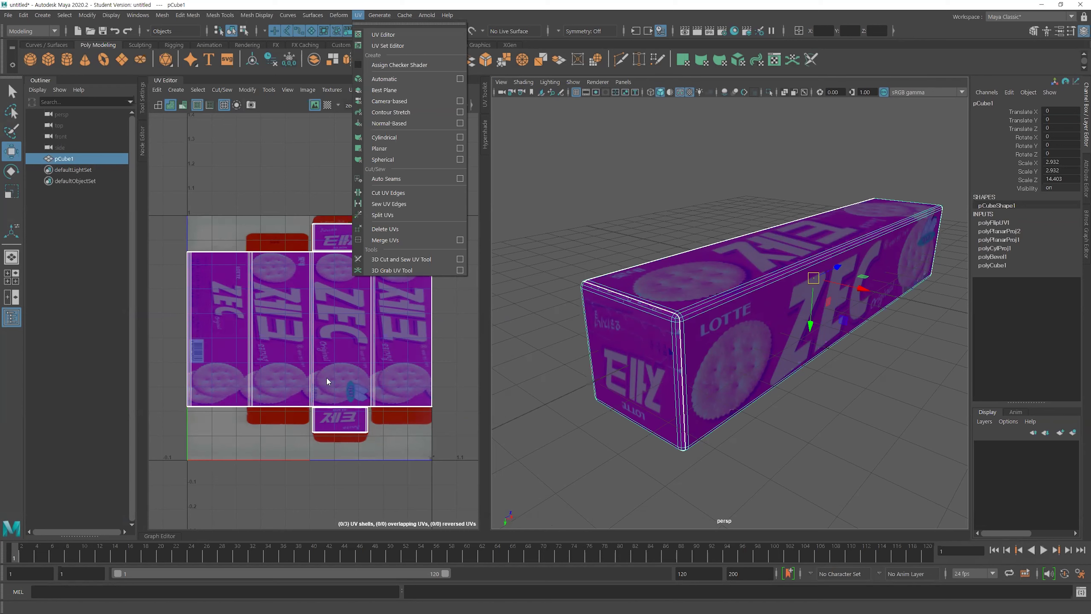
{"action": "left_click", "coordinate": [271, 177]}
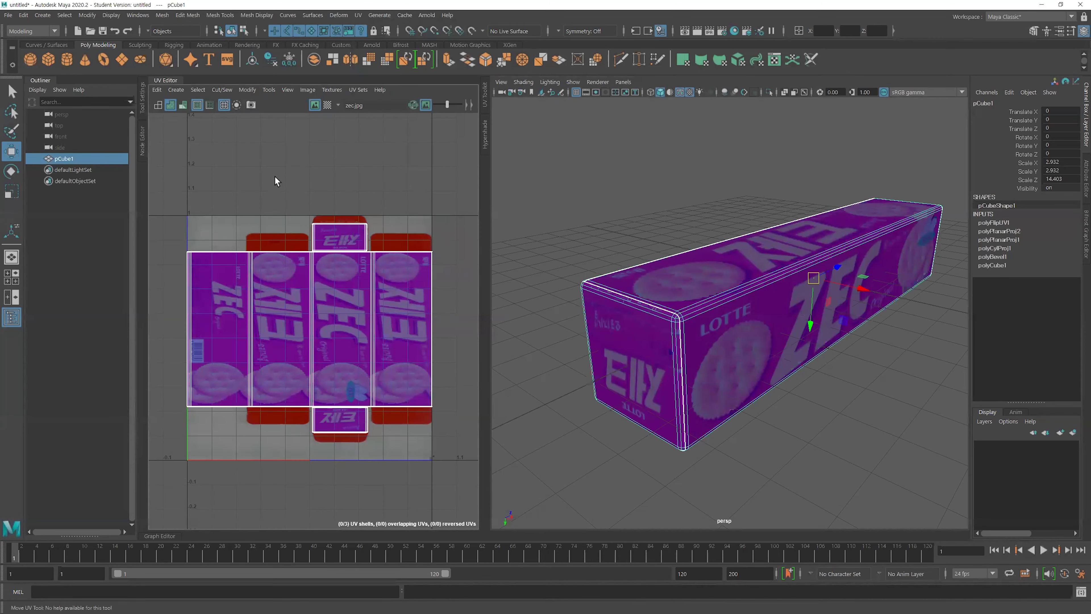
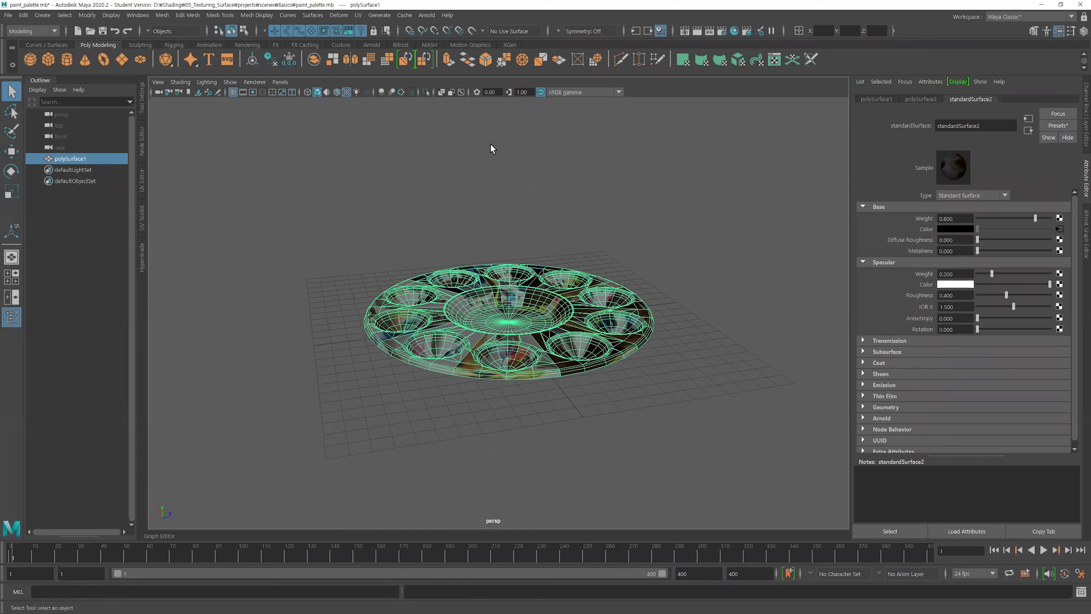
Set the Planar Mapping options for the paint palette to project from the Y axis, fitted to the bounding box
{"action": "left_click", "coordinate": [358, 15]}
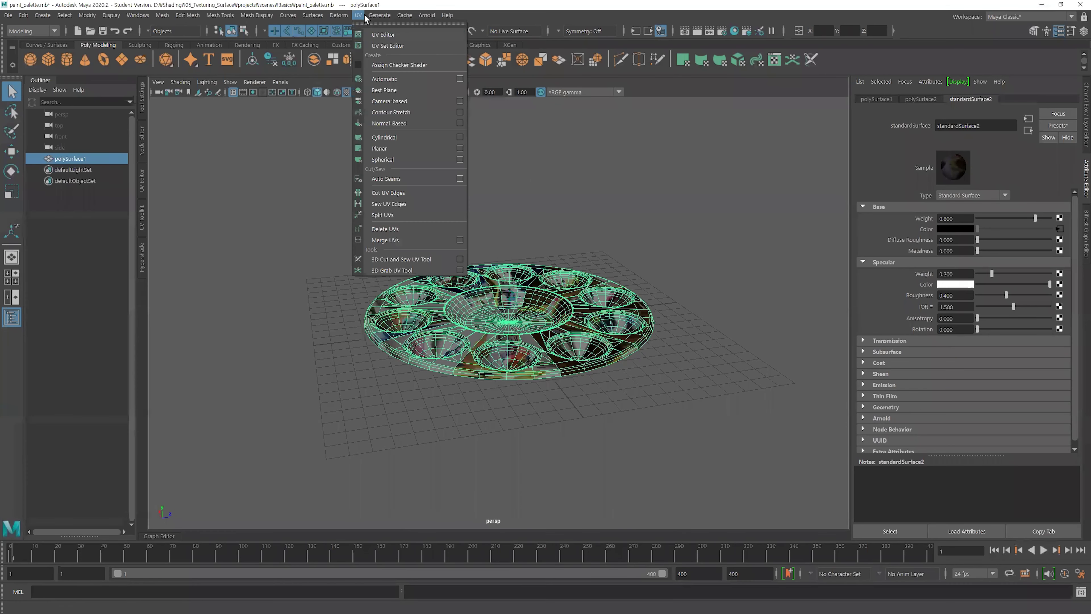
{"action": "left_click", "coordinate": [460, 149]}
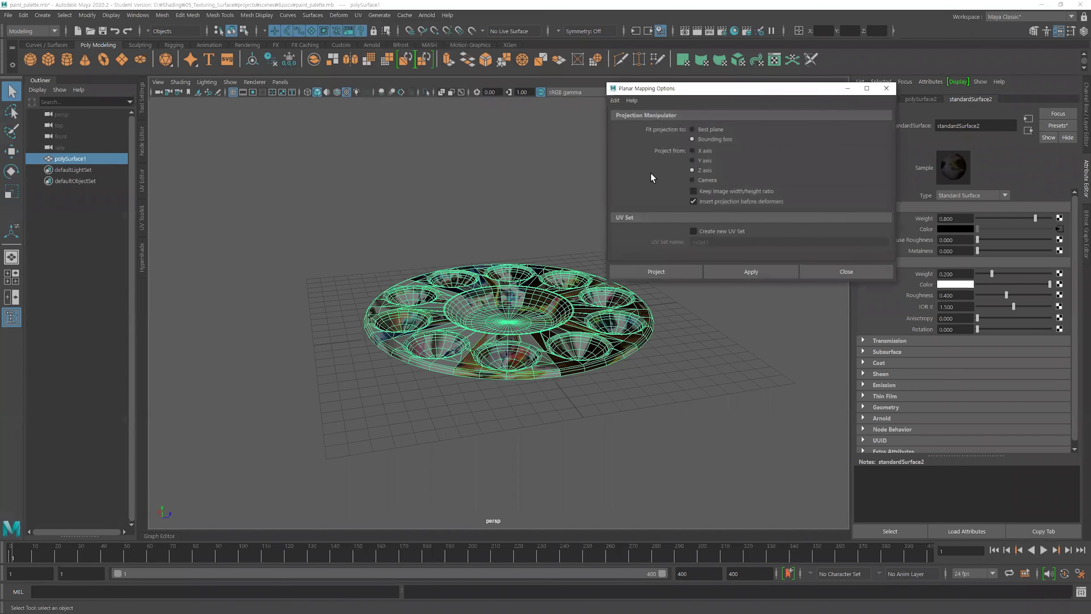
{"action": "left_click", "coordinate": [705, 160]}
{"action": "middle_click_drag", "start_coordinate": [535, 213], "coordinate": [494, 227], "text": "alt"}
{"action": "right_click_drag", "start_coordinate": [495, 227], "coordinate": [523, 209], "text": "alt"}
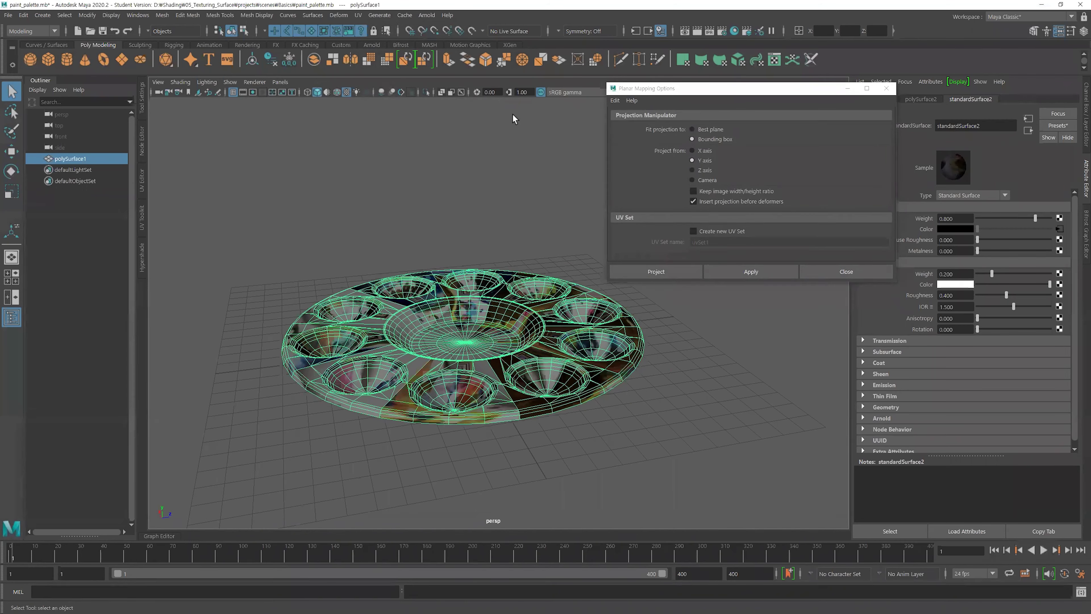
Examine the paint palette from above and from oblique angles to check which direction its surface faces
{"action": "left_click", "coordinate": [357, 15]}
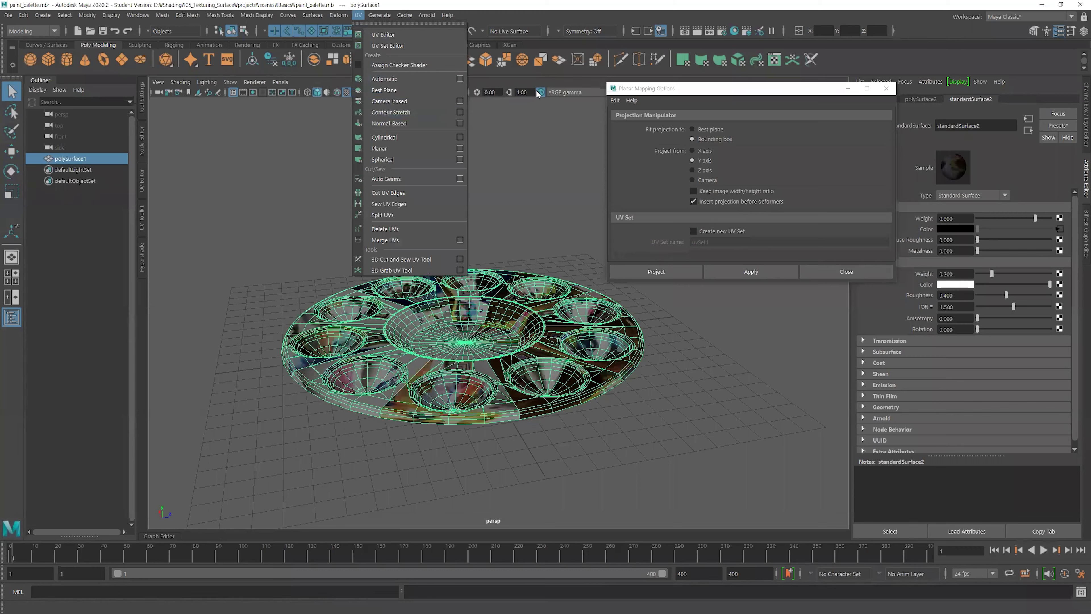
{"action": "left_click", "coordinate": [543, 85]}
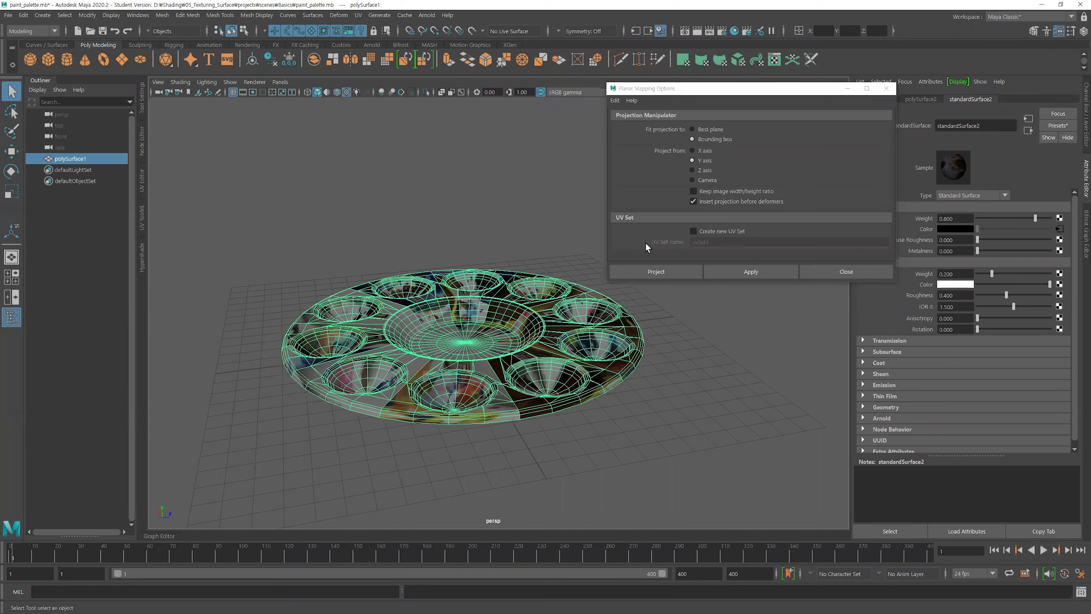
{"action": "left_click", "coordinate": [643, 89]}
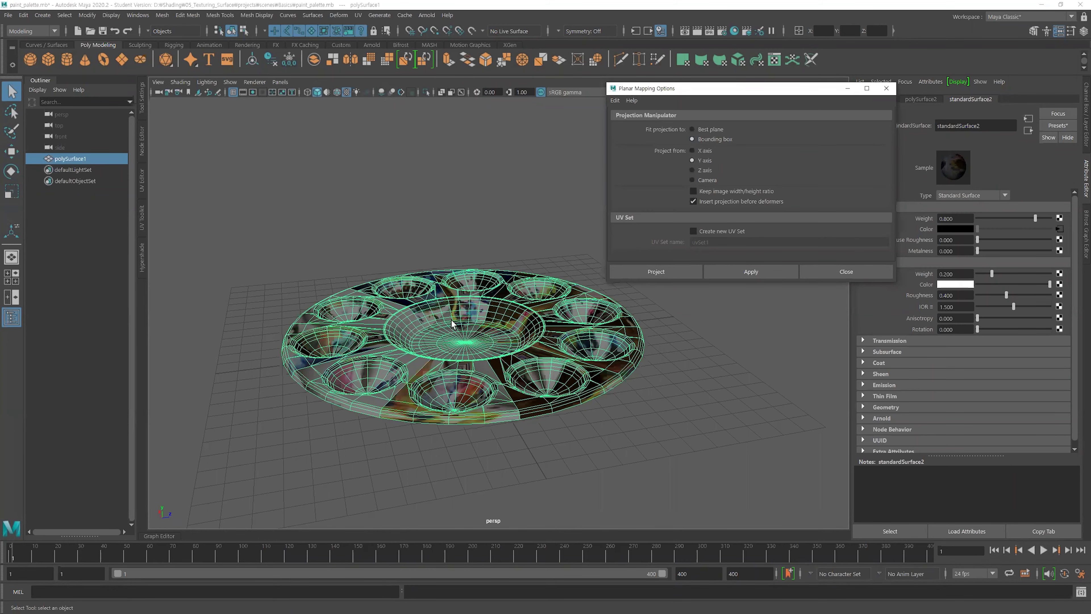
{"action": "left_click_drag", "start_coordinate": [450, 323], "coordinate": [440, 337], "text": "alt"}
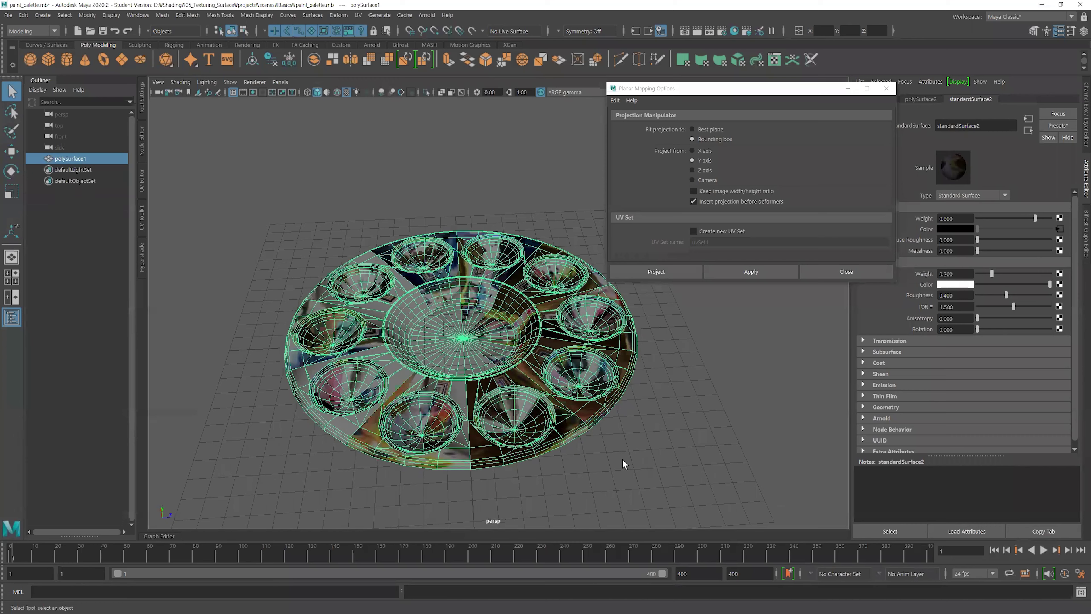
{"action": "left_click_drag", "start_coordinate": [464, 371], "coordinate": [558, 280], "text": "alt"}
{"action": "left_click_drag", "start_coordinate": [481, 325], "coordinate": [465, 292], "text": "alt"}
{"action": "left_click_drag", "start_coordinate": [490, 341], "coordinate": [582, 387], "text": "alt"}
{"action": "right_click_drag", "start_coordinate": [554, 447], "coordinate": [522, 316], "text": "alt"}
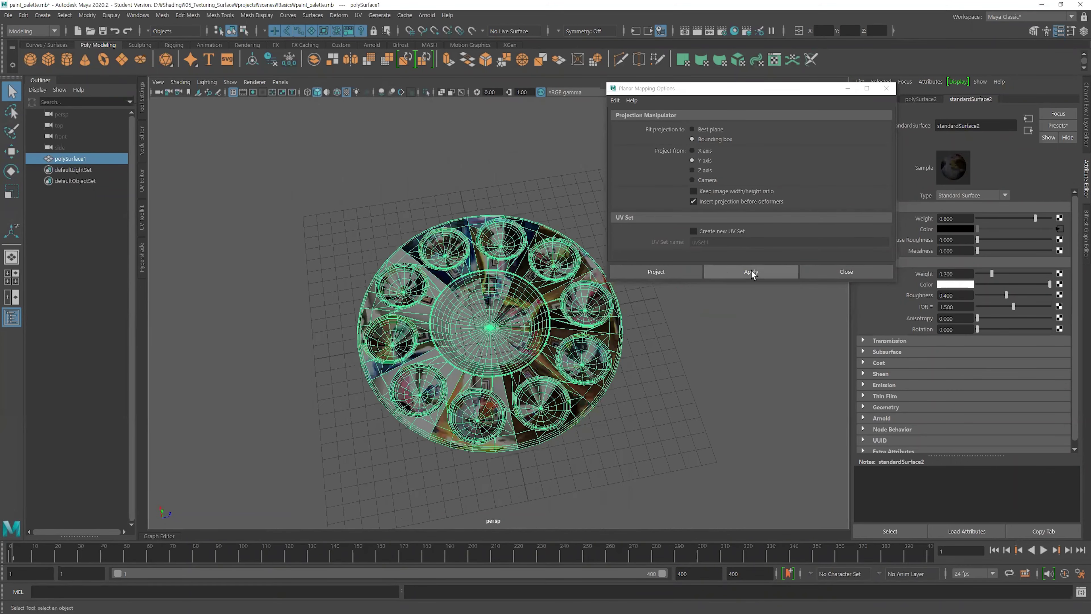
Project the planar UVs onto the palette and return to object selection with the palette deselected
{"action": "left_click", "coordinate": [636, 273]}
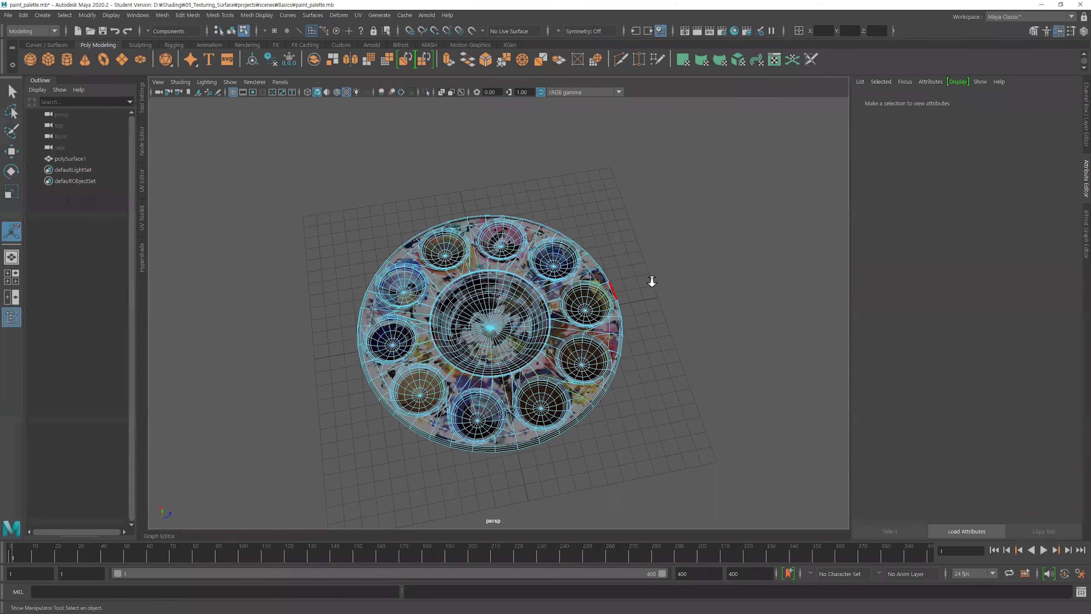
{"action": "right_click_drag", "start_coordinate": [652, 281], "coordinate": [692, 283], "text": "alt"}
{"action": "key", "text": "q"}
{"action": "key", "text": "F8"}
{"action": "left_click", "coordinate": [694, 284]}
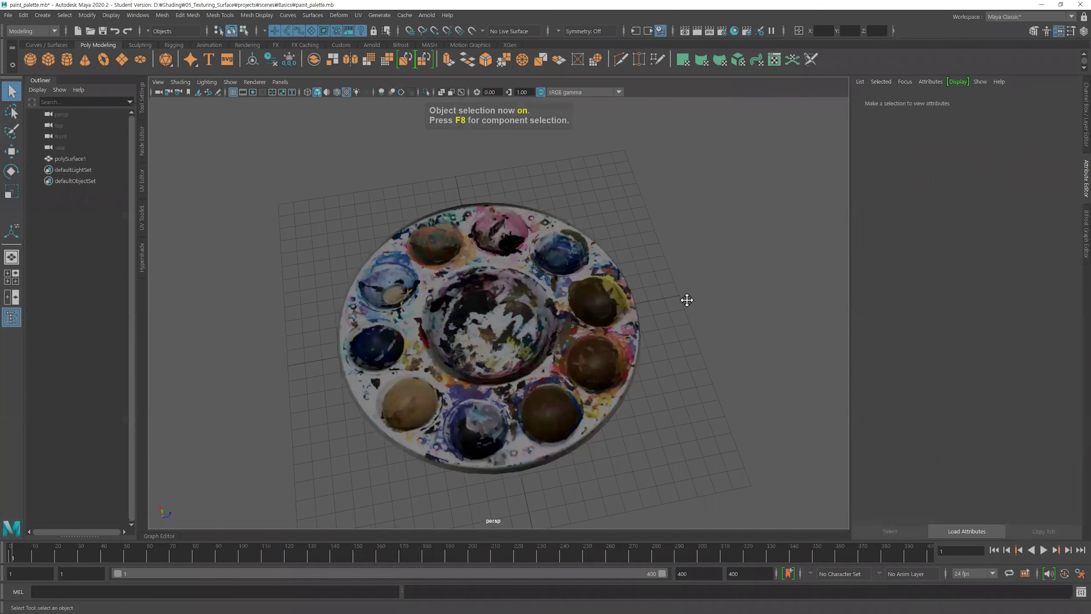
Open the UV Editor and select the palette to compare its planar shell with the palette.tif image
{"action": "middle_click_drag", "start_coordinate": [687, 300], "coordinate": [724, 297], "text": "alt"}
{"action": "left_click", "coordinate": [144, 185]}
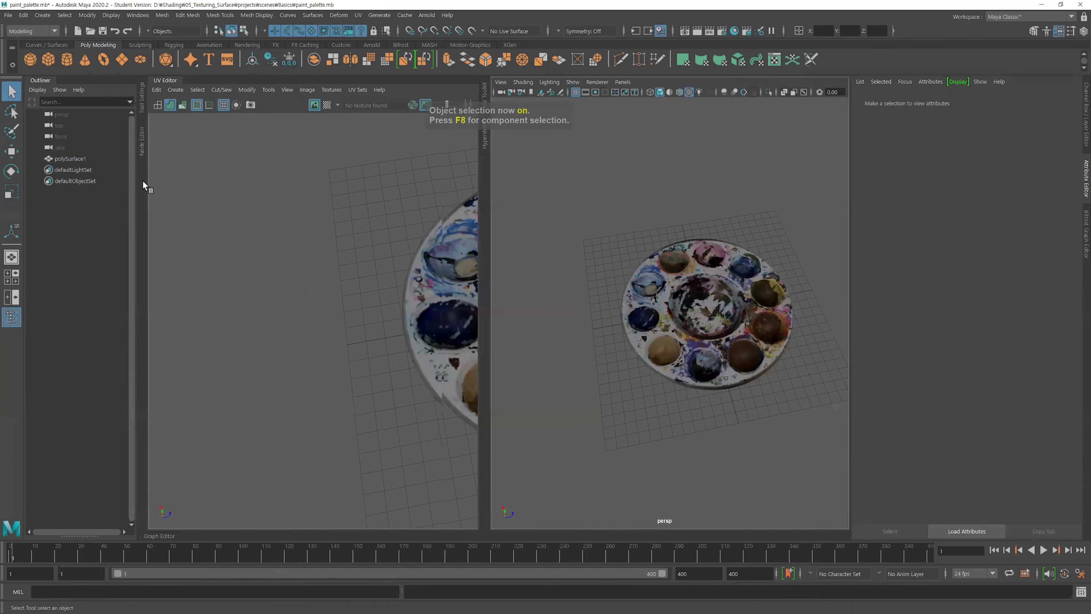
{"action": "left_click", "coordinate": [649, 264]}
{"action": "right_click_drag", "start_coordinate": [649, 265], "coordinate": [658, 267], "text": "alt"}
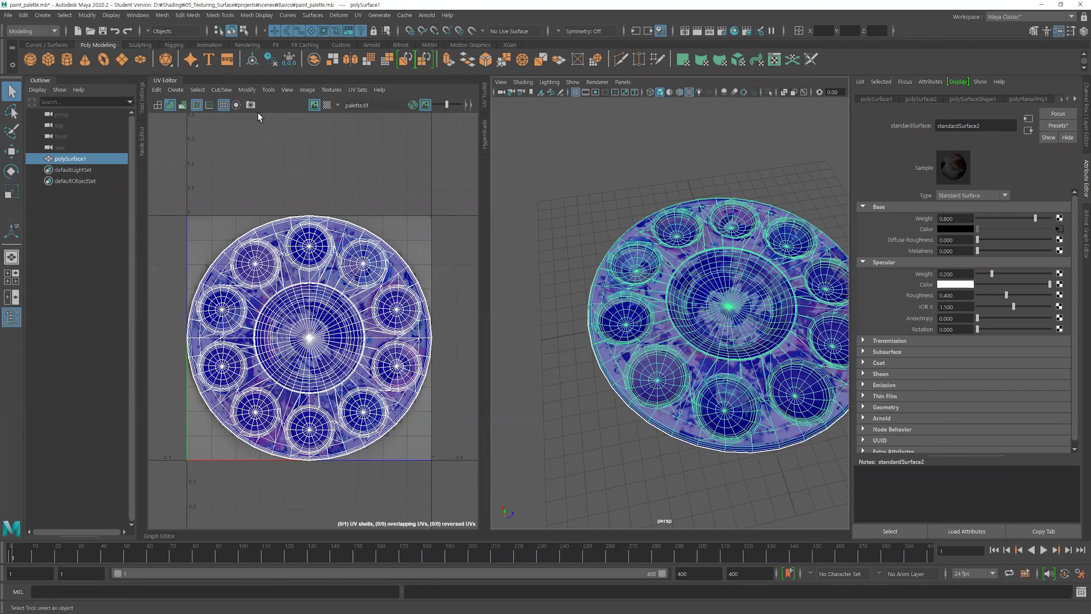
Collapse the UV Editor, deselect the palette and examine the textured surface in the enlarged perspective view
{"action": "left_click", "coordinate": [157, 81]}
{"action": "left_click", "coordinate": [292, 190]}
{"action": "right_click_drag", "start_coordinate": [647, 285], "coordinate": [594, 275], "text": "alt"}
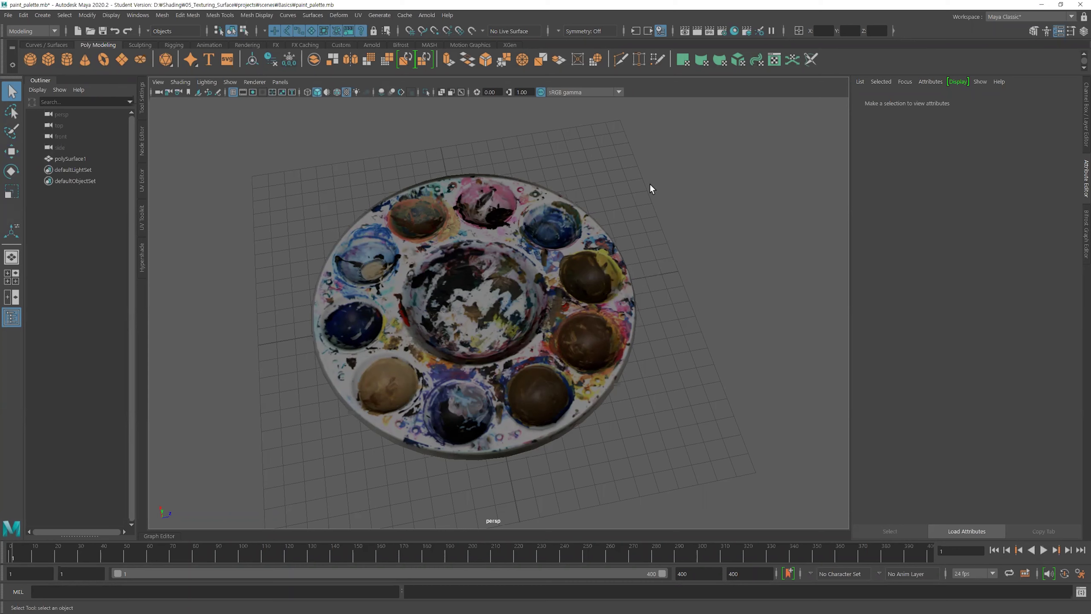
{"action": "left_click_drag", "start_coordinate": [670, 304], "coordinate": [707, 307], "text": "alt"}
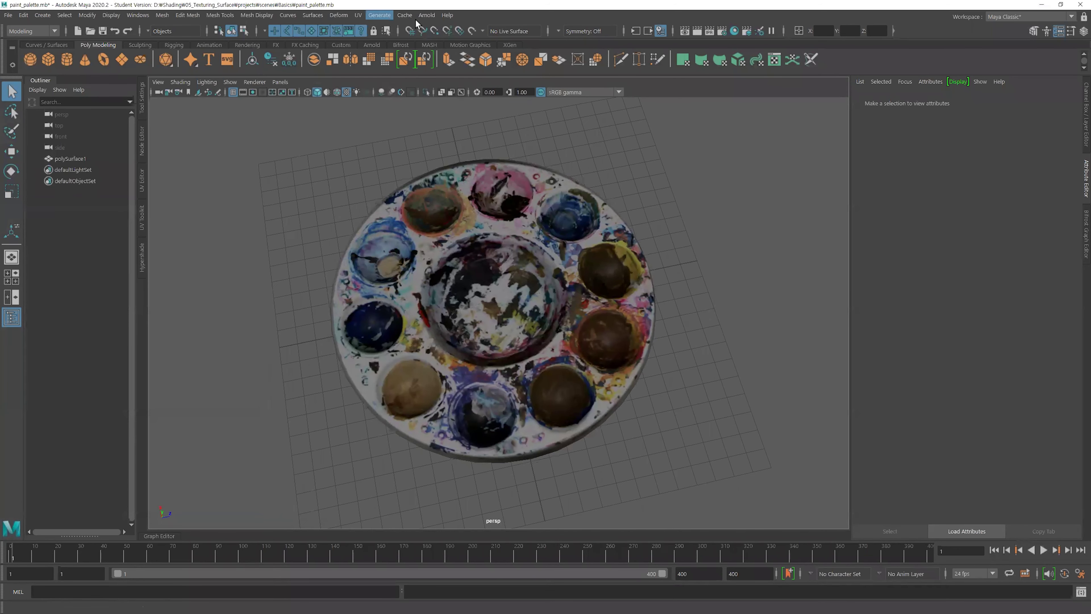
{"action": "left_click", "coordinate": [358, 15]}
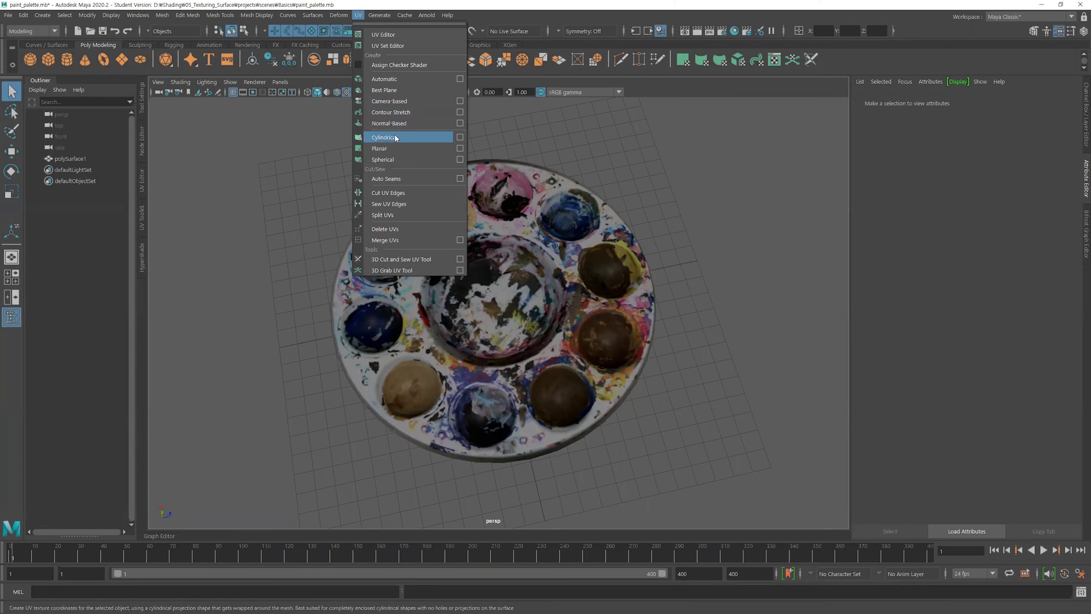
{"action": "left_click", "coordinate": [711, 196]}
{"action": "right_click_drag", "start_coordinate": [707, 197], "coordinate": [627, 208], "text": "alt"}
{"action": "middle_click_drag", "start_coordinate": [627, 202], "coordinate": [626, 214], "text": "alt"}
{"action": "left_click_drag", "start_coordinate": [624, 213], "coordinate": [616, 193], "text": "alt"}
{"action": "right_click_drag", "start_coordinate": [543, 202], "coordinate": [567, 201], "text": "alt"}
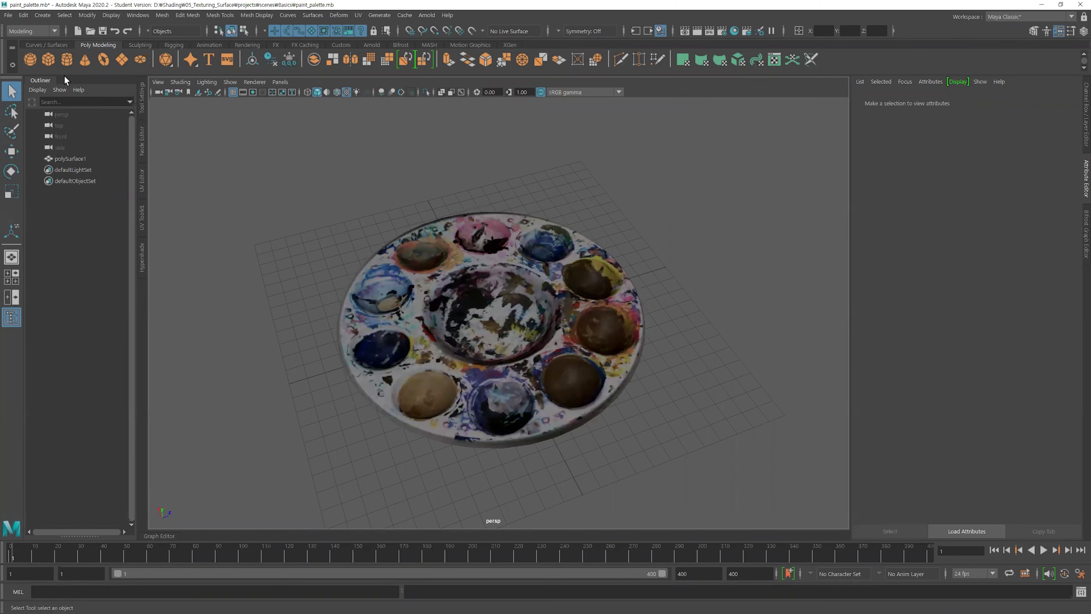
Open the scene file texturing_surface_01.mb from the Basics scenes folder
{"action": "left_click", "coordinate": [8, 15]}
{"action": "left_click", "coordinate": [42, 46]}
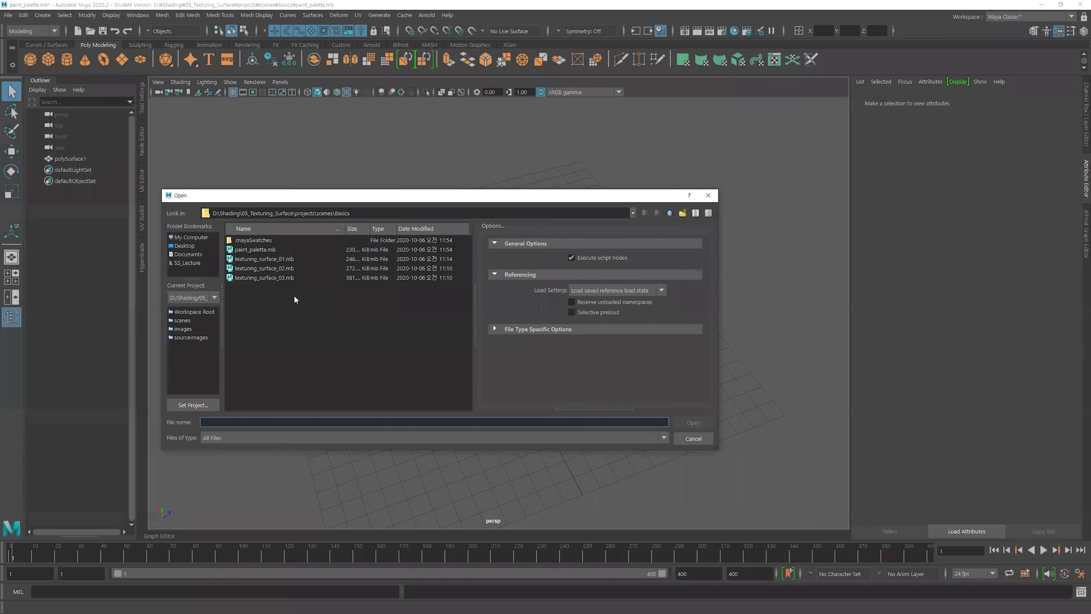
{"action": "left_click", "coordinate": [272, 258]}
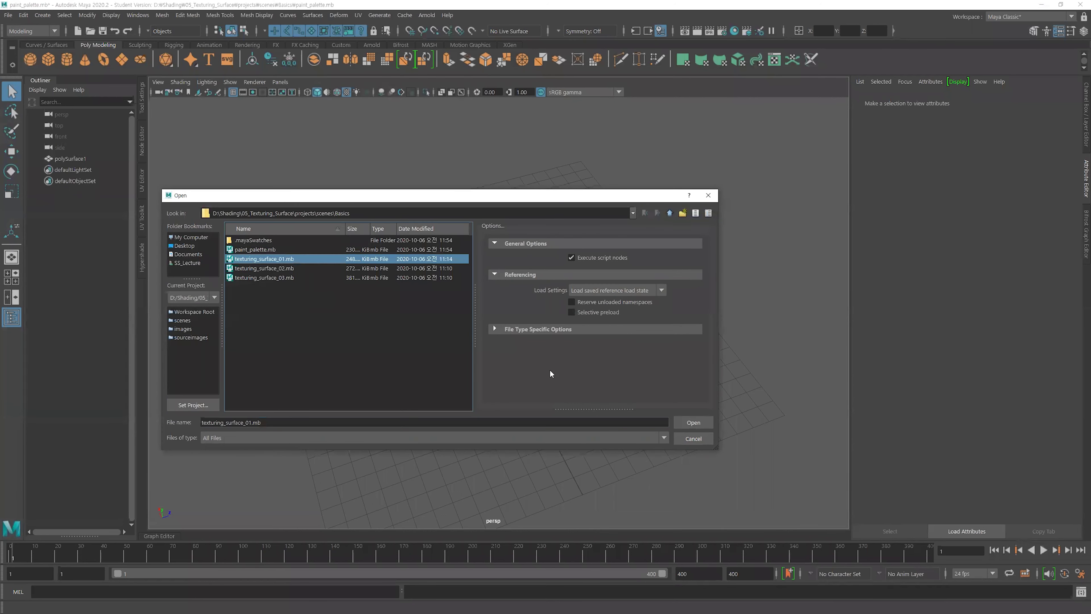
{"action": "left_click", "coordinate": [691, 422]}
{"action": "left_click", "coordinate": [545, 319]}
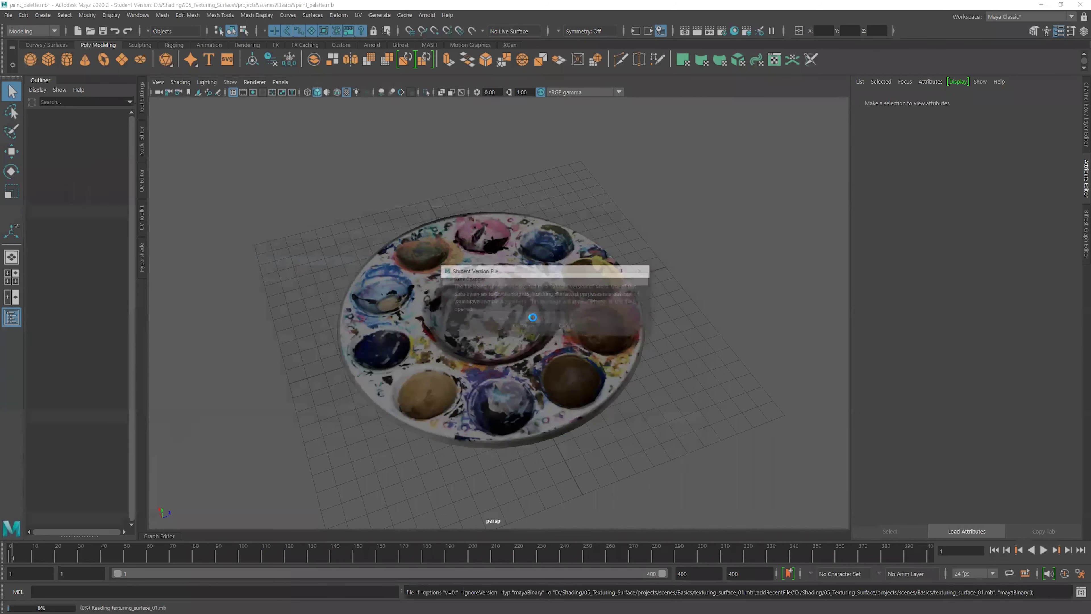
{"action": "left_click", "coordinate": [530, 323]}
Select the orange juice can and frame it in the perspective view
{"action": "middle_click_drag", "start_coordinate": [301, 352], "coordinate": [405, 307], "text": "alt"}
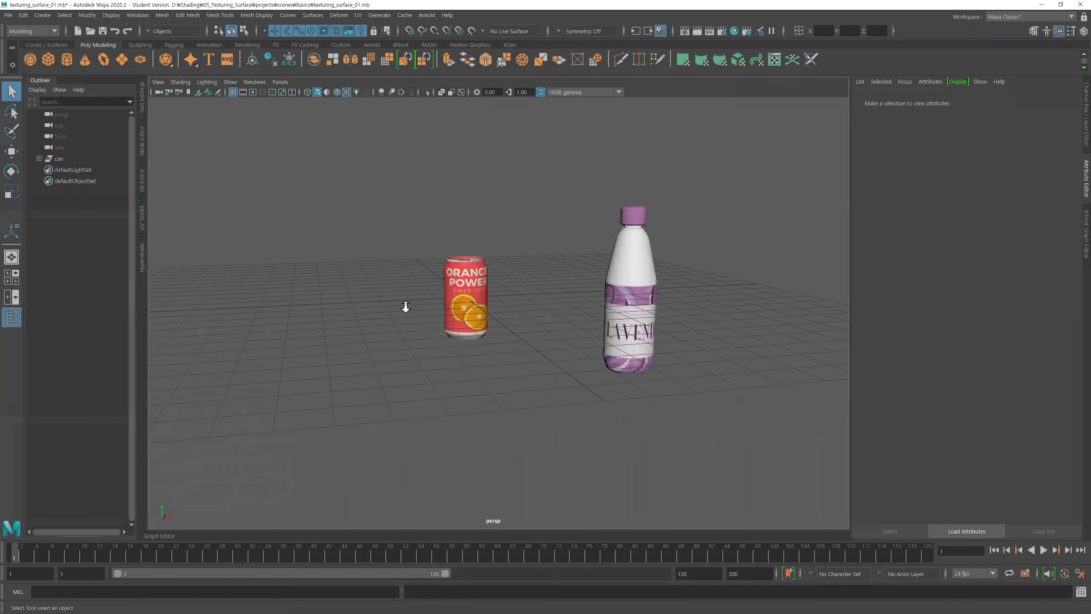
{"action": "right_click_drag", "start_coordinate": [404, 307], "coordinate": [485, 294], "text": "alt"}
{"action": "left_click", "coordinate": [447, 283]}
{"action": "middle_click_drag", "start_coordinate": [550, 265], "coordinate": [684, 280], "text": "alt"}
{"action": "left_click_drag", "start_coordinate": [529, 251], "coordinate": [534, 289], "text": "alt"}
{"action": "key", "text": "f"}
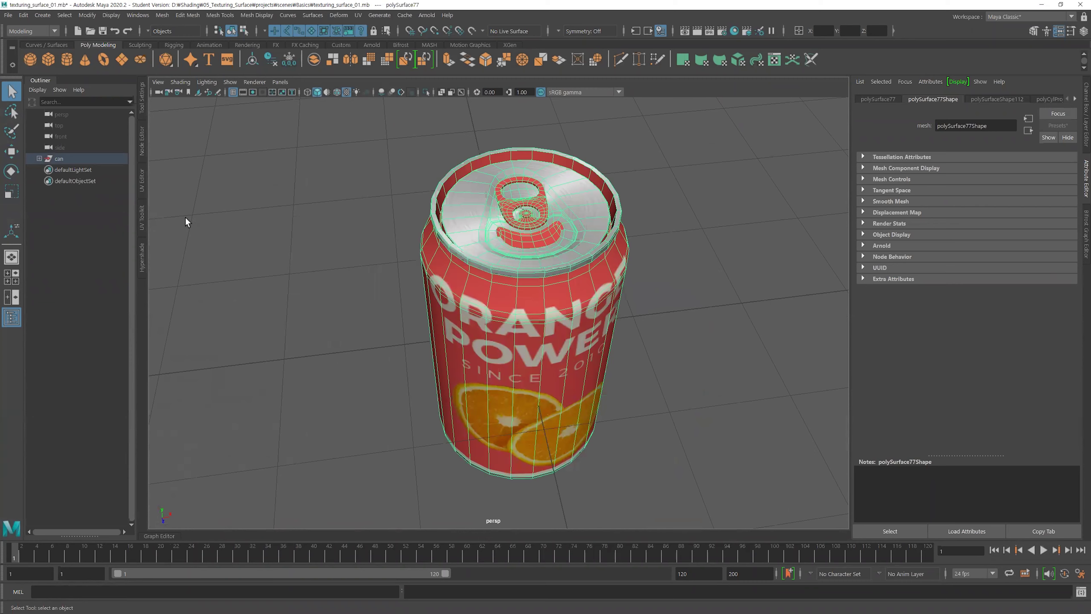
Open the UV Editor and compare the can's side and lid shells with its textured surface
{"action": "left_click", "coordinate": [141, 189]}
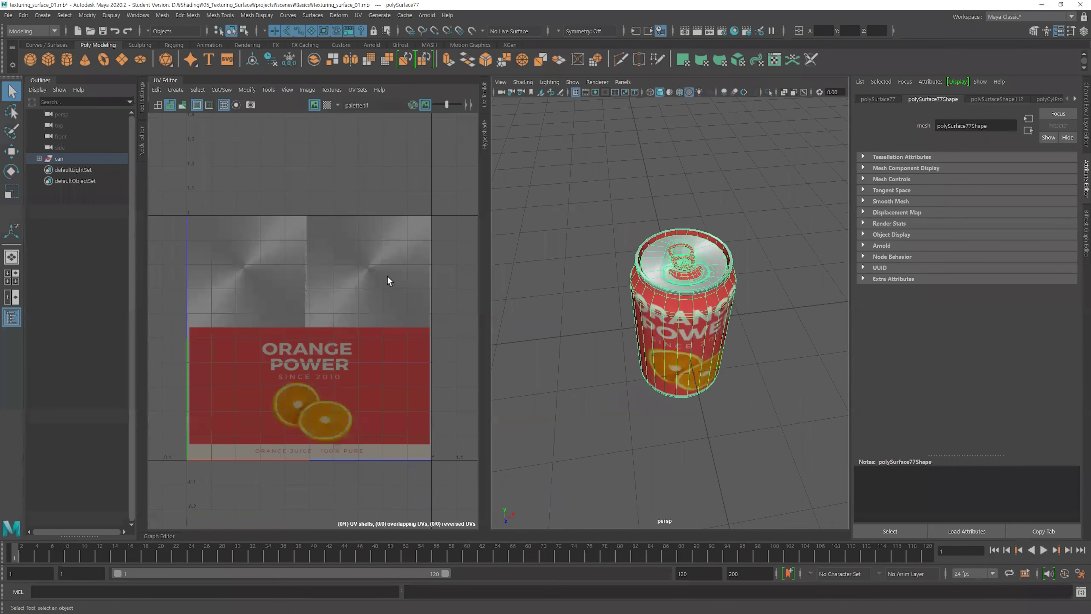
{"action": "right_click_drag", "start_coordinate": [327, 287], "coordinate": [387, 280], "text": "alt"}
{"action": "left_click_drag", "start_coordinate": [688, 263], "coordinate": [690, 305], "text": "alt"}
{"action": "right_click_drag", "start_coordinate": [690, 305], "coordinate": [724, 306], "text": "alt"}
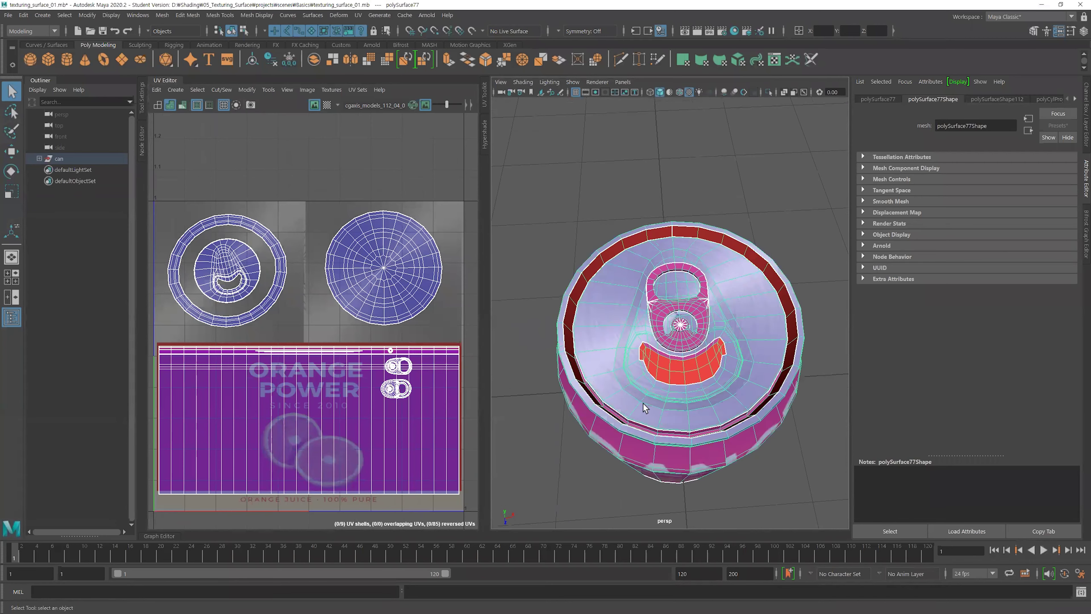
{"action": "left_click_drag", "start_coordinate": [705, 386], "coordinate": [665, 207], "text": "alt"}
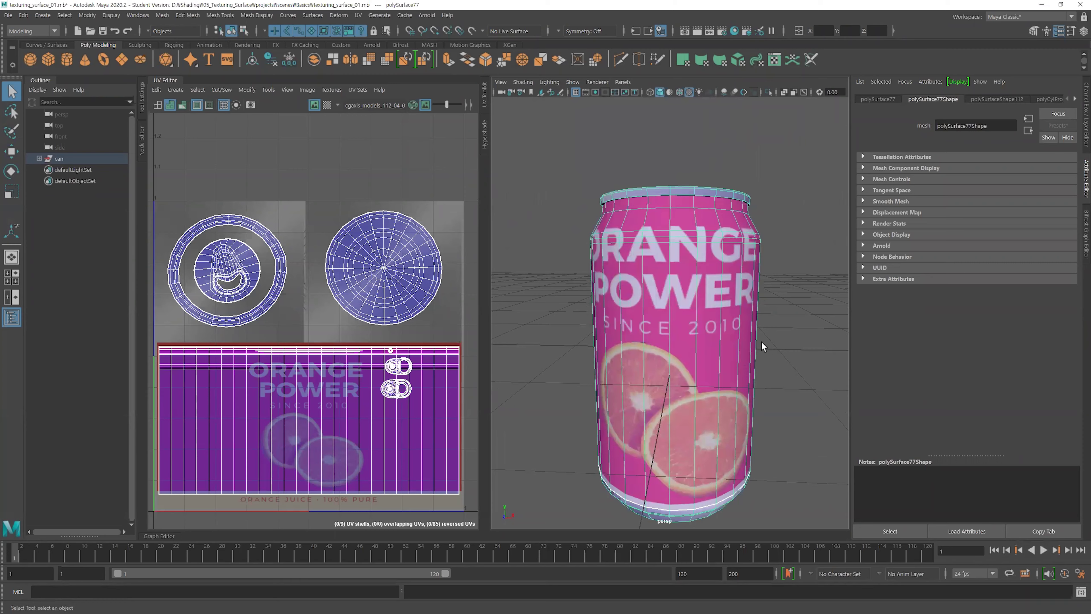
{"action": "middle_click_drag", "start_coordinate": [298, 377], "coordinate": [304, 331], "text": "alt"}
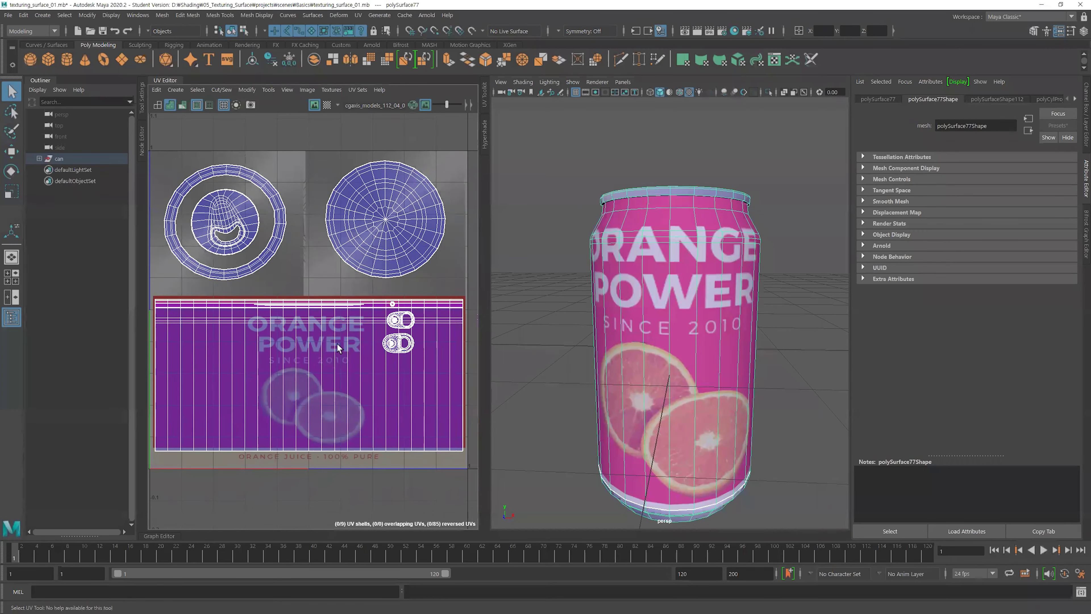
Examine the can's pull tab up close against its small shells in the UV layout
{"action": "left_click_drag", "start_coordinate": [686, 318], "coordinate": [678, 332], "text": "alt"}
{"action": "scroll", "coordinate": [688, 338], "scroll_direction": "up", "scroll_amount": 10}
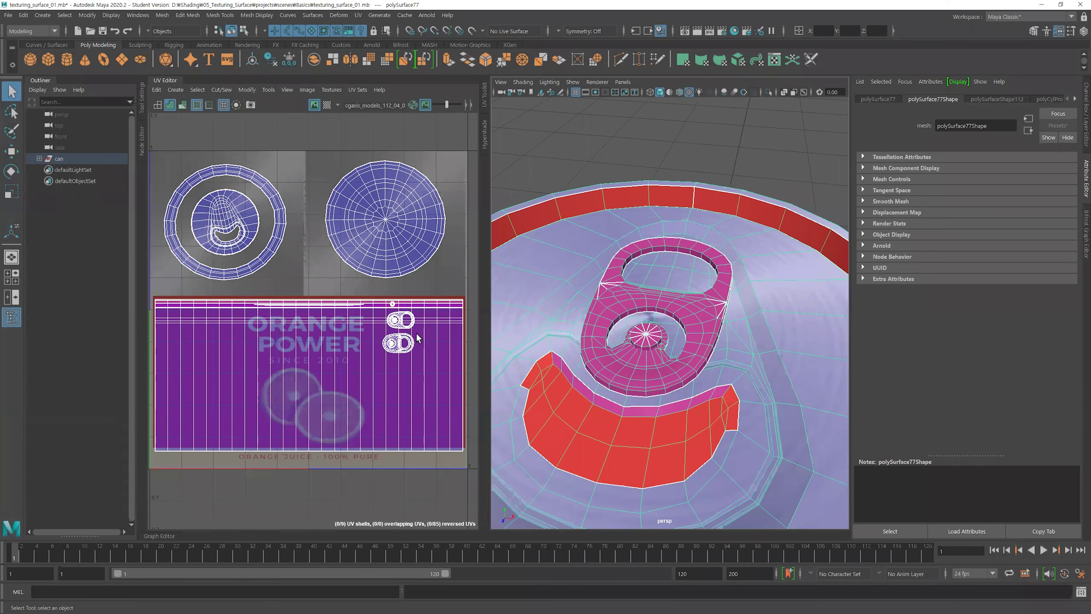
{"action": "scroll", "coordinate": [705, 339], "scroll_direction": "down", "scroll_amount": 5}
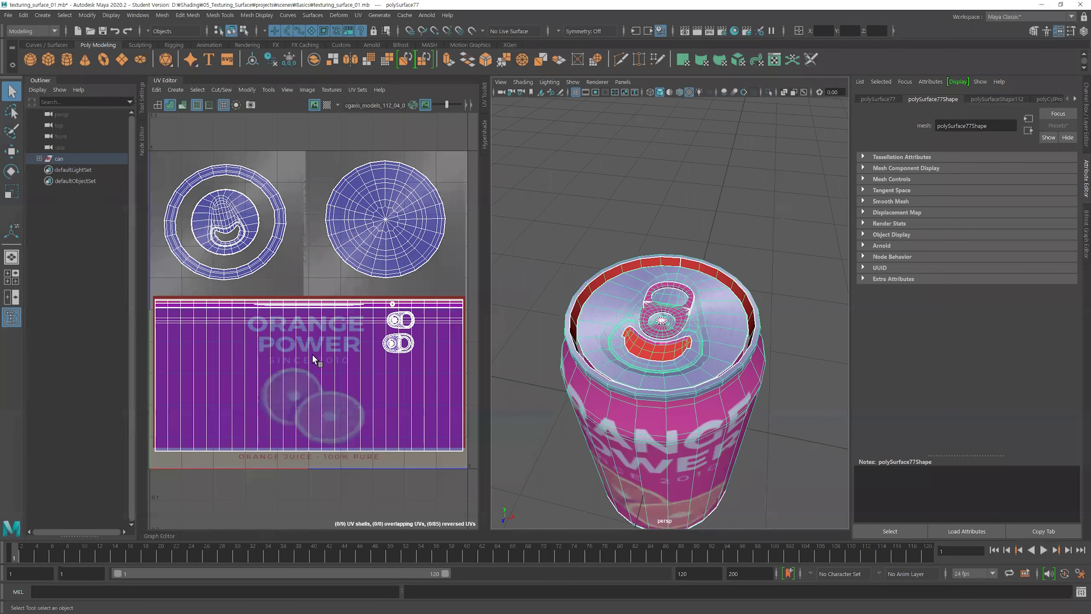
Select and frame the lavender bottle, and display its texture image undimmed in the UV Editor
{"action": "scroll", "coordinate": [683, 347], "scroll_direction": "down", "scroll_amount": 5}
{"action": "left_click_drag", "start_coordinate": [565, 336], "coordinate": [580, 288], "text": "alt"}
{"action": "left_click", "coordinate": [762, 322]}
{"action": "scroll", "coordinate": [693, 321], "scroll_direction": "up", "scroll_amount": 5}
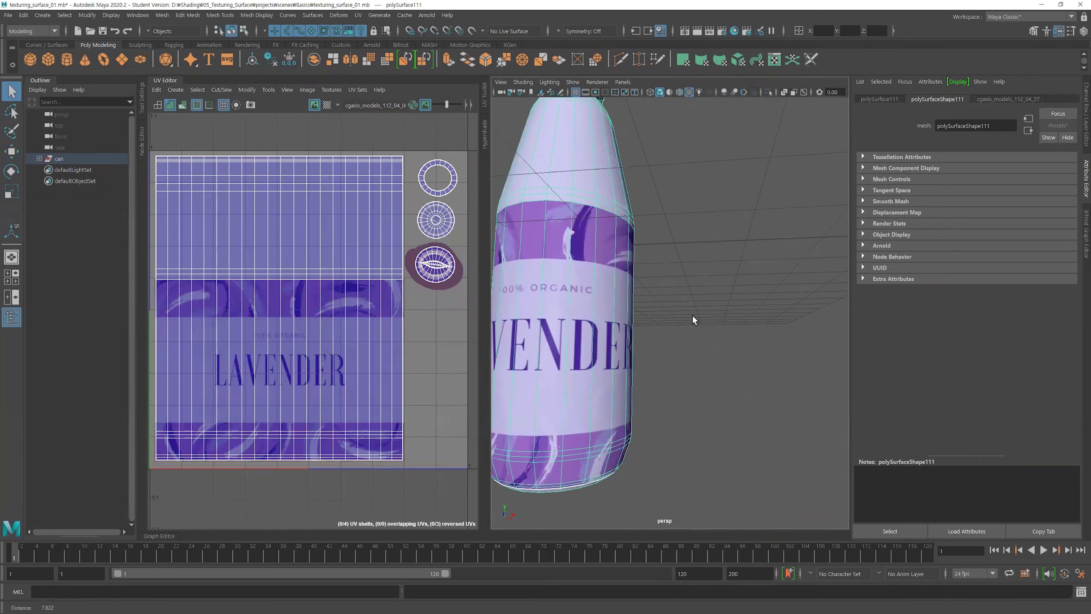
{"action": "key", "text": "f"}
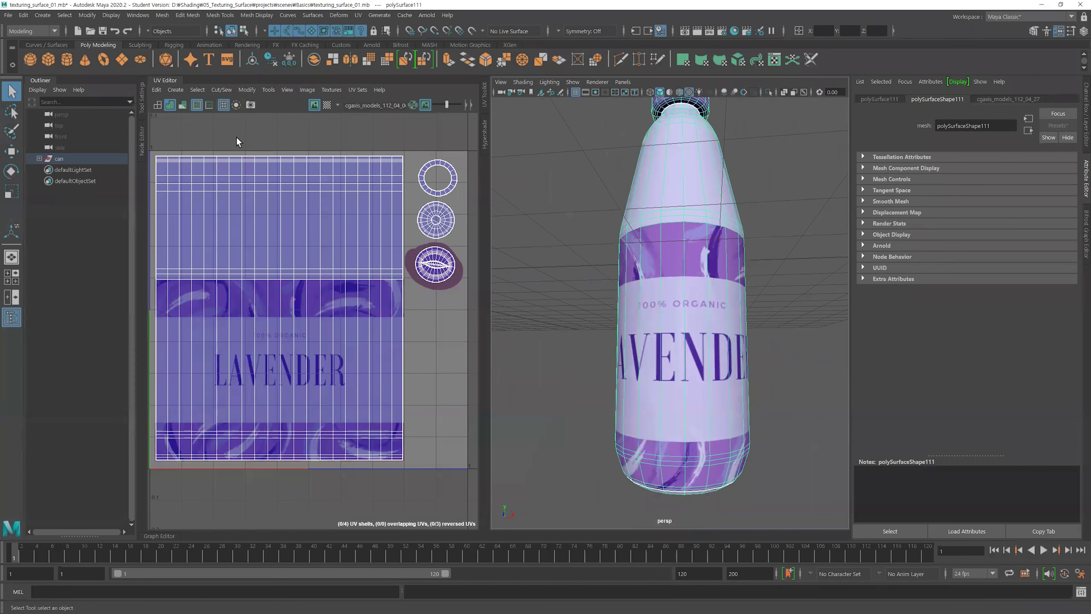
{"action": "left_click", "coordinate": [549, 328]}
{"action": "left_click", "coordinate": [613, 330]}
{"action": "left_click", "coordinate": [423, 104]}
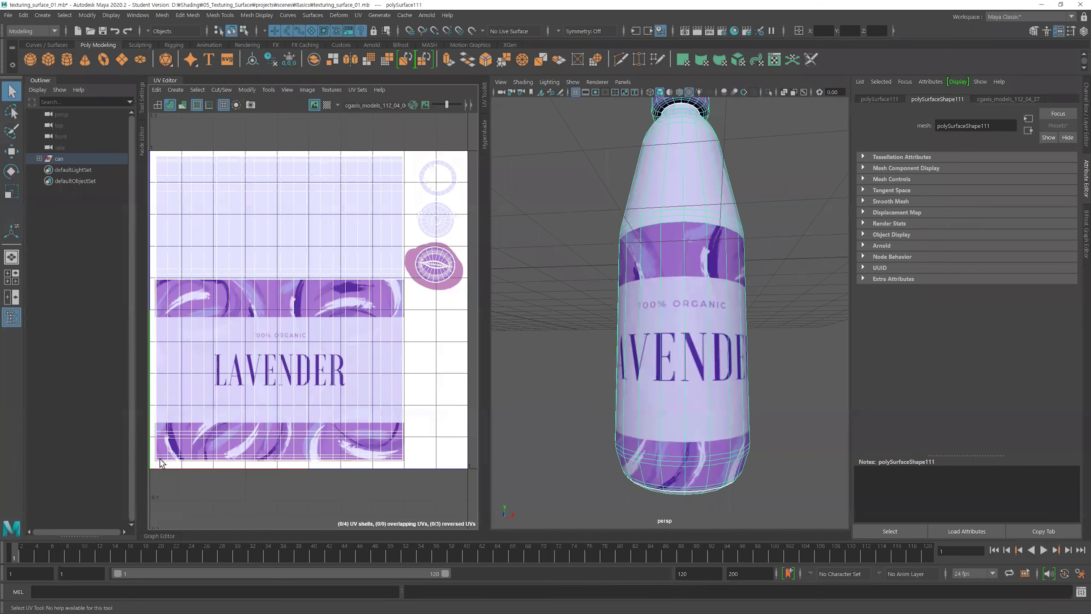
Select faces on the lavender bottle's lower body and turn the bottle around to examine where its side shell meets at the seam
{"action": "right_click_drag", "start_coordinate": [693, 300], "coordinate": [704, 328]}
{"action": "scroll", "coordinate": [768, 350], "scroll_direction": "down", "scroll_amount": 3}
{"action": "scroll", "coordinate": [768, 350], "scroll_direction": "up", "scroll_amount": 3}
{"action": "left_click_drag", "start_coordinate": [770, 423], "coordinate": [615, 363]}
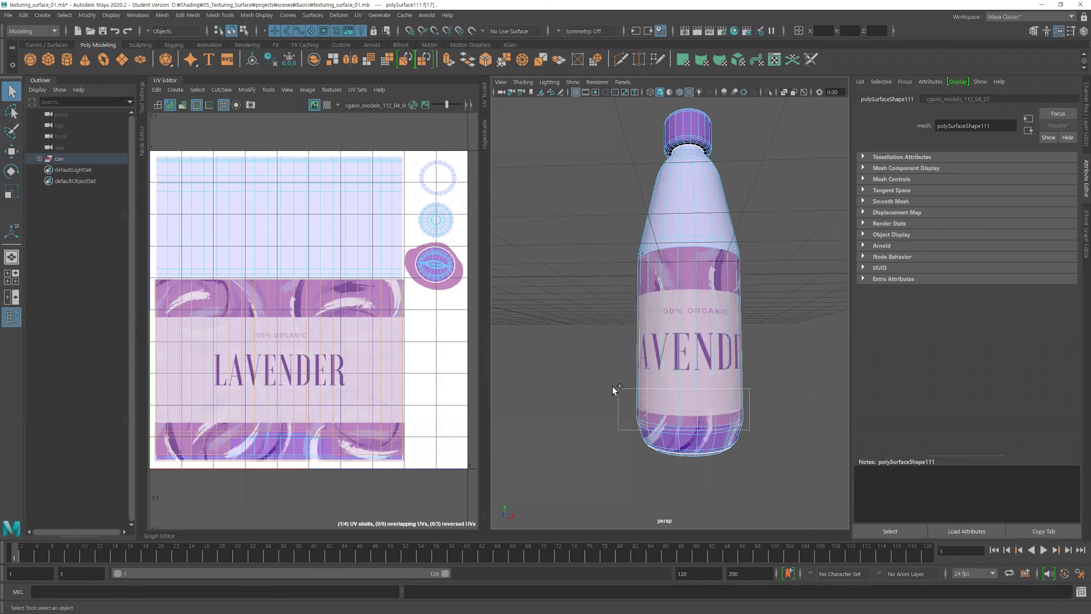
{"action": "left_click_drag", "start_coordinate": [715, 438], "coordinate": [636, 413], "text": "ctrl+shift"}
{"action": "left_click_drag", "start_coordinate": [660, 363], "coordinate": [764, 359], "text": "alt"}
{"action": "key", "text": "f"}
{"action": "left_click", "coordinate": [606, 280]}
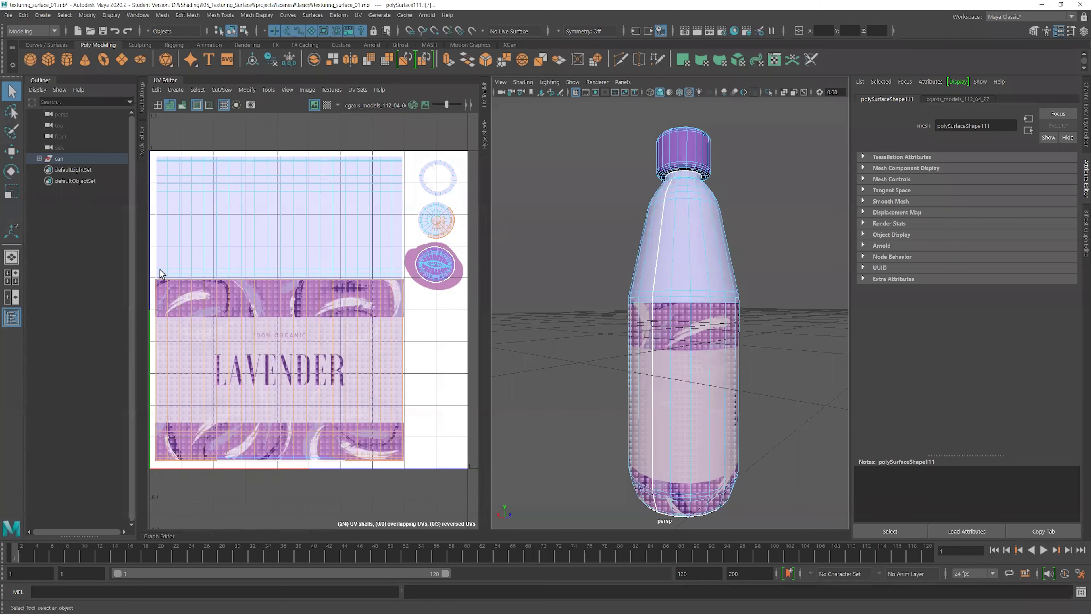
Clear the bottle selection, hide the UV Editor, and open texturing_surface_02.mb without saving the current scene
{"action": "left_click", "coordinate": [625, 284]}
{"action": "scroll", "coordinate": [625, 281], "scroll_direction": "down", "scroll_amount": 3}
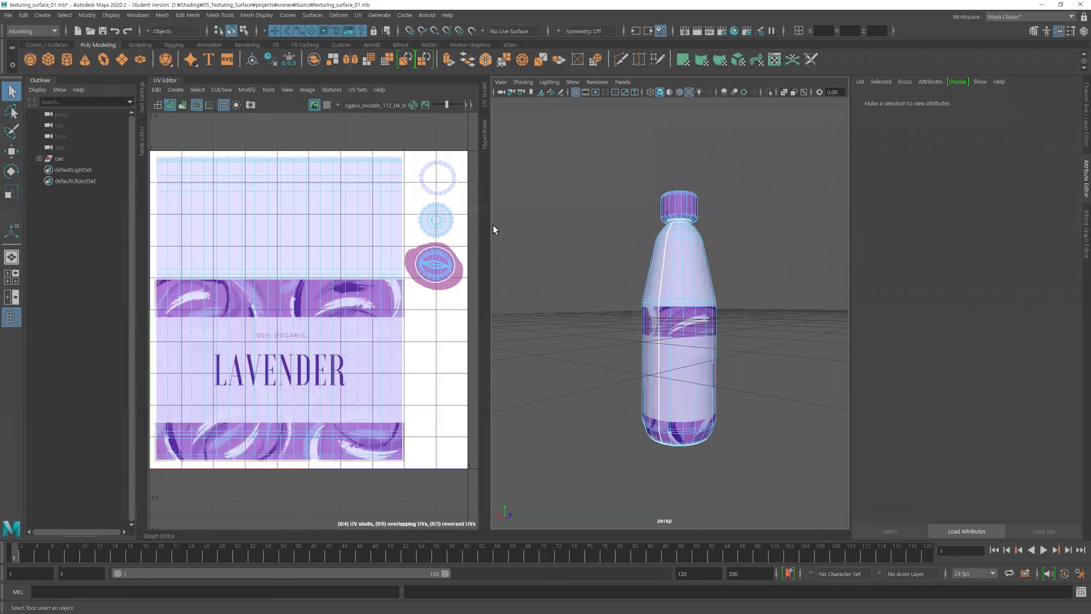
{"action": "left_click", "coordinate": [162, 81]}
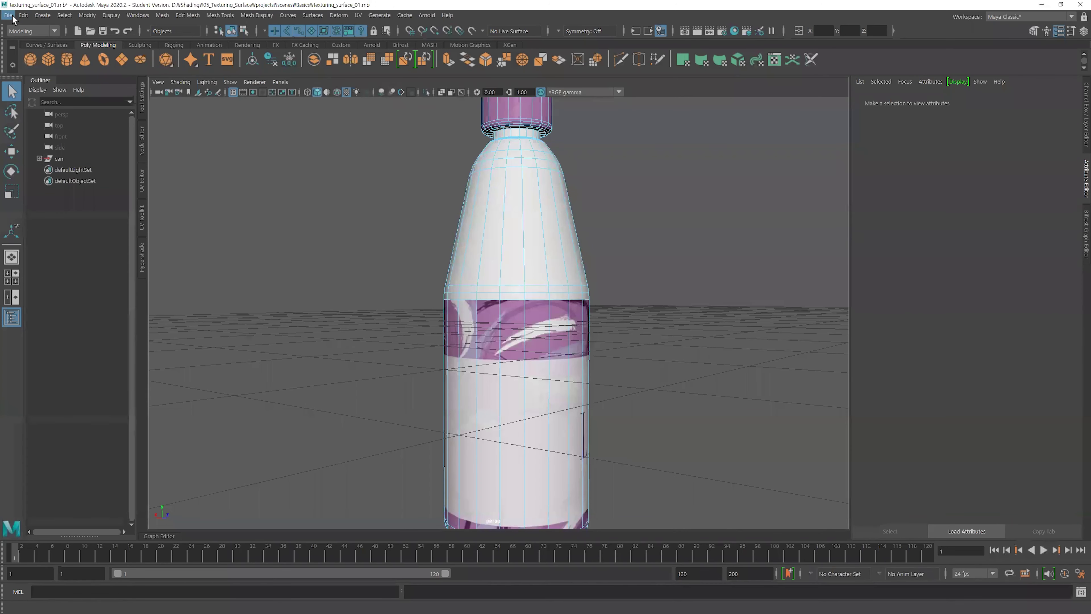
{"action": "left_click", "coordinate": [9, 16]}
{"action": "mouse_move", "coordinate": [24, 16]}
{"action": "left_click", "coordinate": [47, 45]}
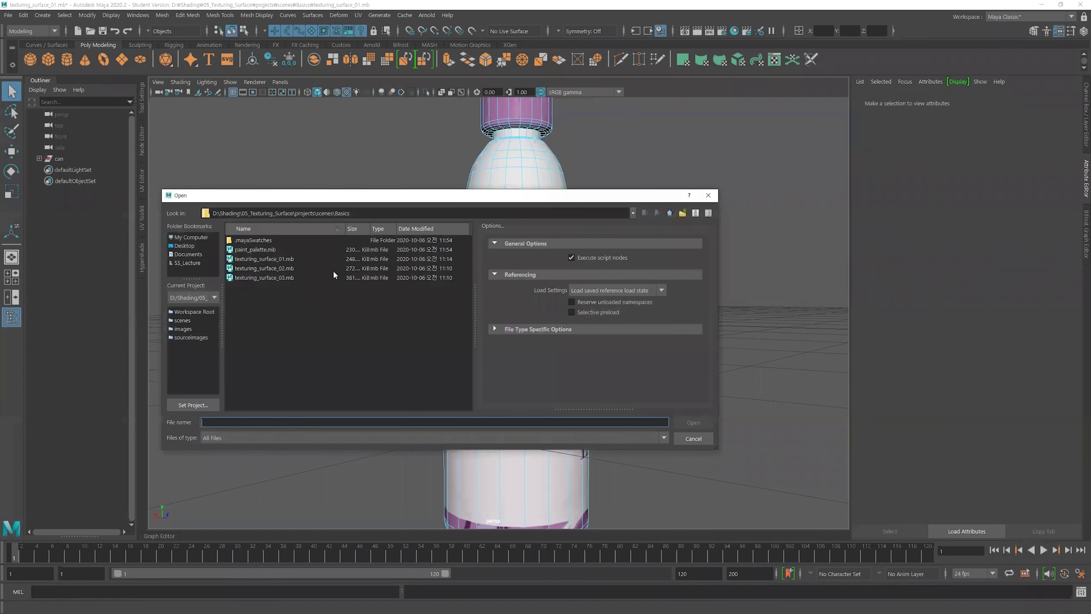
{"action": "left_click", "coordinate": [273, 269]}
{"action": "left_click", "coordinate": [689, 422]}
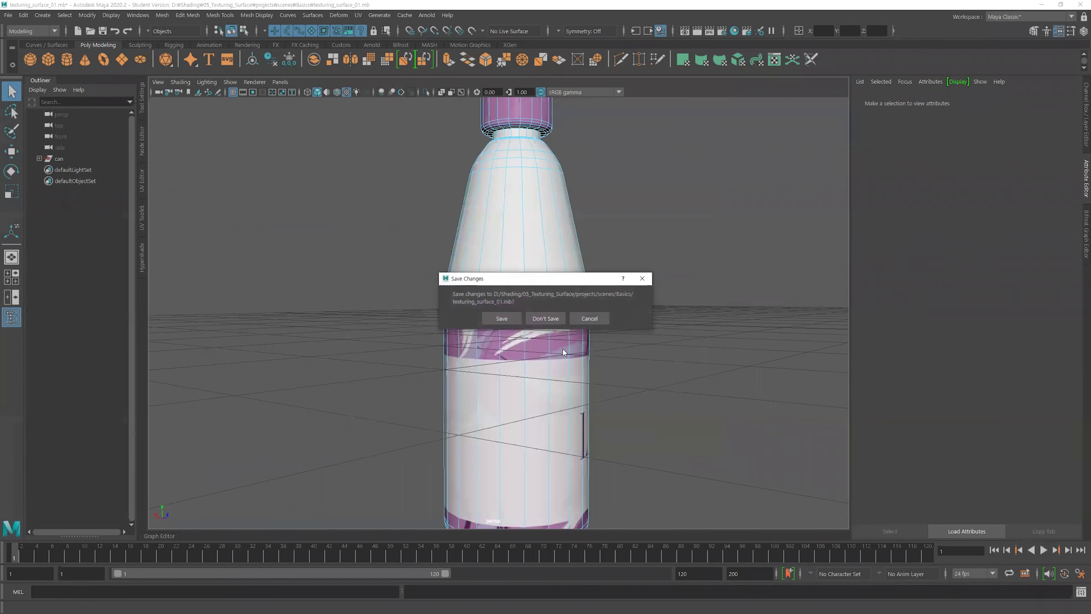
{"action": "left_click", "coordinate": [542, 319]}
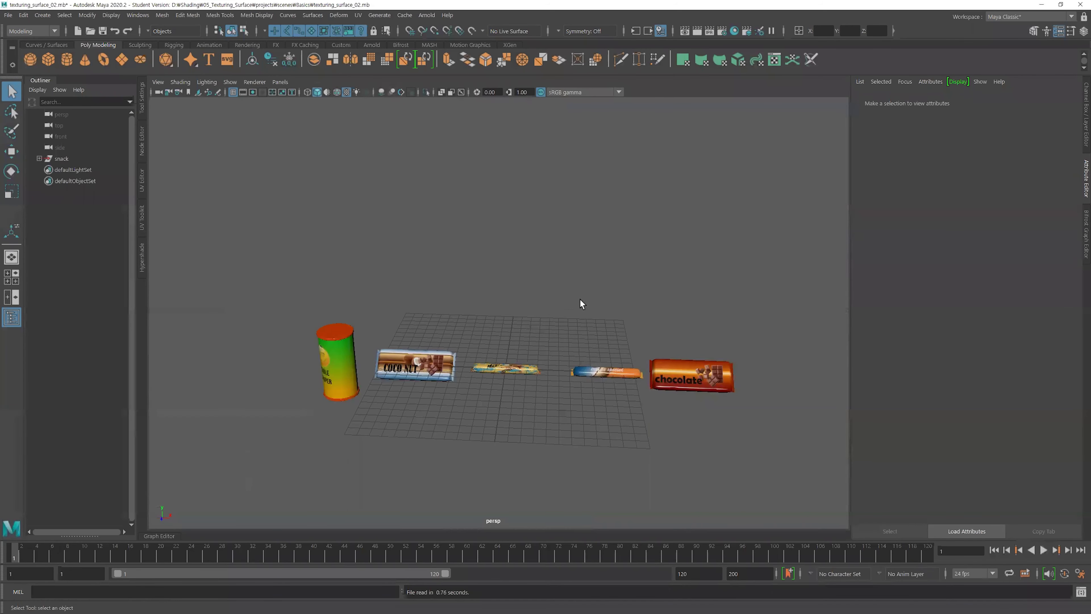
Select the coconut snack pack beside the green-and-yellow canister and examine its textured wrapper from several angles
{"action": "right_click_drag", "start_coordinate": [344, 299], "coordinate": [575, 351], "text": "alt"}
{"action": "left_click", "coordinate": [231, 321]}
{"action": "middle_click_drag", "start_coordinate": [432, 263], "coordinate": [590, 235], "text": "alt"}
{"action": "left_click", "coordinate": [649, 304]}
{"action": "middle_click_drag", "start_coordinate": [649, 304], "coordinate": [515, 299], "text": "alt"}
{"action": "left_click_drag", "start_coordinate": [515, 298], "coordinate": [456, 276], "text": "alt"}
{"action": "right_click_drag", "start_coordinate": [503, 280], "coordinate": [531, 282], "text": "alt"}
{"action": "left_click_drag", "start_coordinate": [531, 282], "coordinate": [595, 306], "text": "alt"}
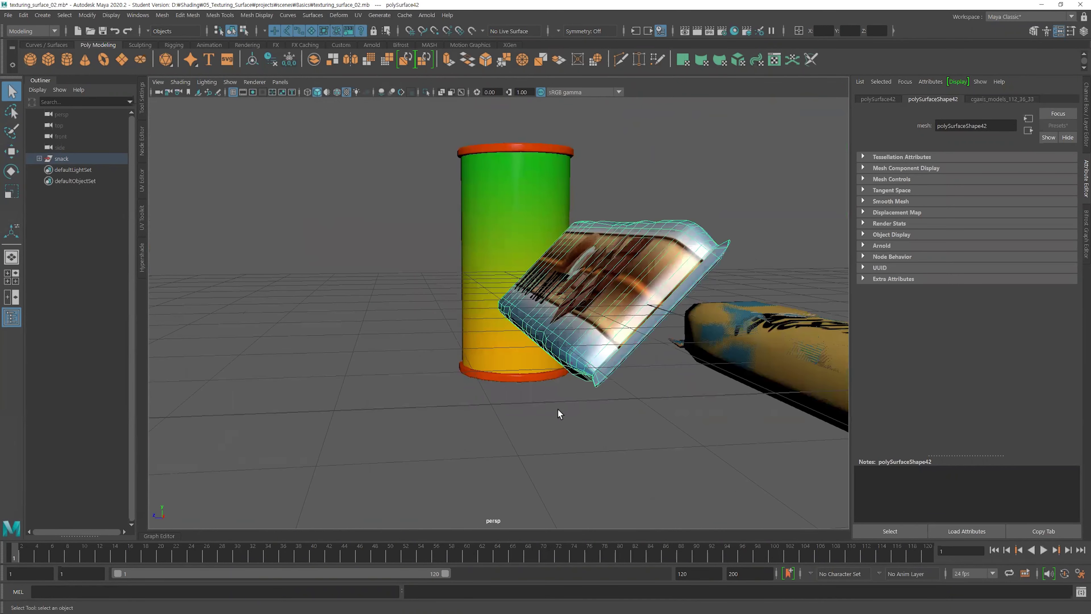
Select the blue Pralesito Delux bar and the red chocolate pack in turn, and examine how the textures wrap their surfaces
{"action": "left_click_drag", "start_coordinate": [559, 413], "coordinate": [495, 349], "text": "alt"}
{"action": "left_click_drag", "start_coordinate": [660, 290], "coordinate": [763, 355], "text": "alt"}
{"action": "middle_click_drag", "start_coordinate": [763, 355], "coordinate": [446, 206], "text": "alt"}
{"action": "left_click", "coordinate": [529, 254]}
{"action": "left_click_drag", "start_coordinate": [528, 258], "coordinate": [466, 261], "text": "alt"}
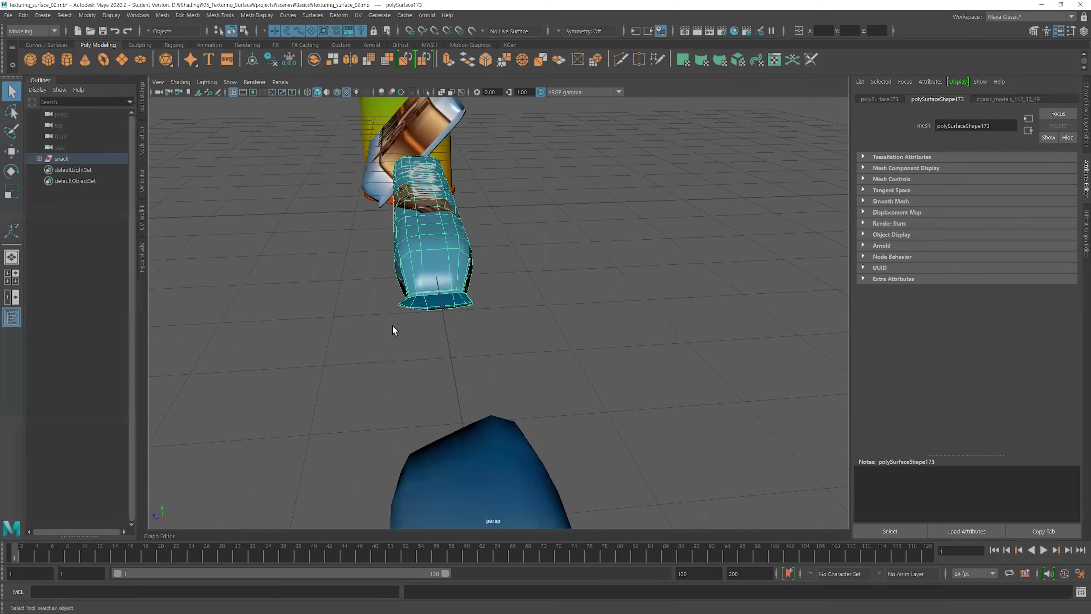
{"action": "left_click_drag", "start_coordinate": [452, 357], "coordinate": [398, 352], "text": "alt"}
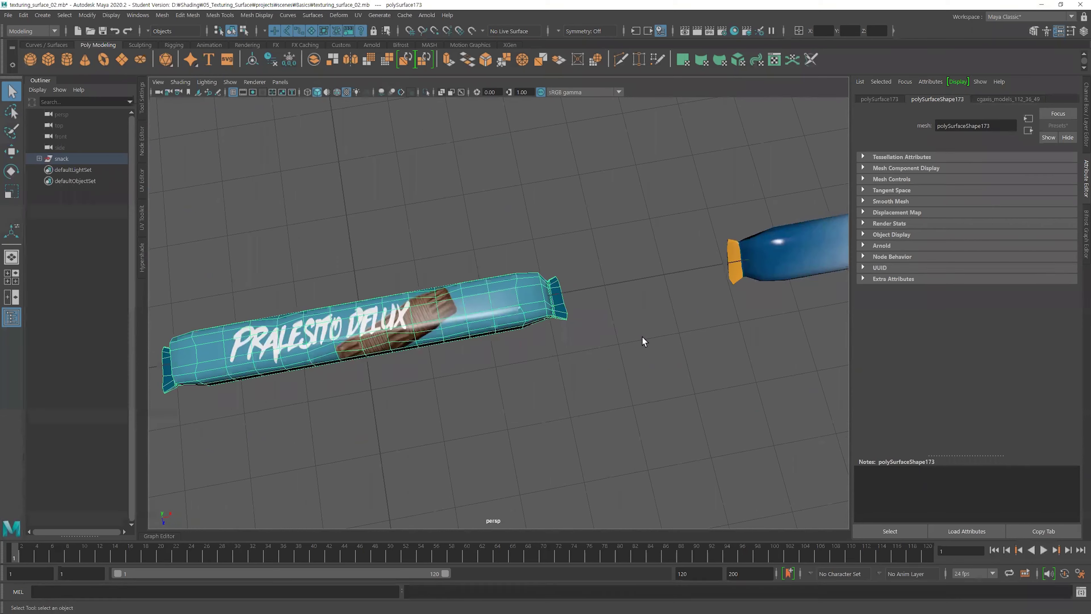
{"action": "middle_click_drag", "start_coordinate": [690, 297], "coordinate": [343, 349], "text": "alt"}
{"action": "left_click", "coordinate": [760, 275]}
{"action": "right_click_drag", "start_coordinate": [760, 275], "coordinate": [597, 288], "text": "alt"}
{"action": "middle_click_drag", "start_coordinate": [597, 289], "coordinate": [565, 292], "text": "alt"}
{"action": "mouse_move", "coordinate": [565, 293]}
{"action": "left_mouse_down", "text": "alt"}
{"action": "mouse_move", "coordinate": [554, 301]}
{"action": "mouse_move", "coordinate": [496, 253]}
{"action": "mouse_move", "coordinate": [564, 279]}
{"action": "left_mouse_up", "text": "alt"}
Open texturing_surface_03.mb without saving changes to the snack scene
{"action": "left_click", "coordinate": [8, 15]}
{"action": "left_click", "coordinate": [86, 45]}
{"action": "left_click", "coordinate": [292, 277]}
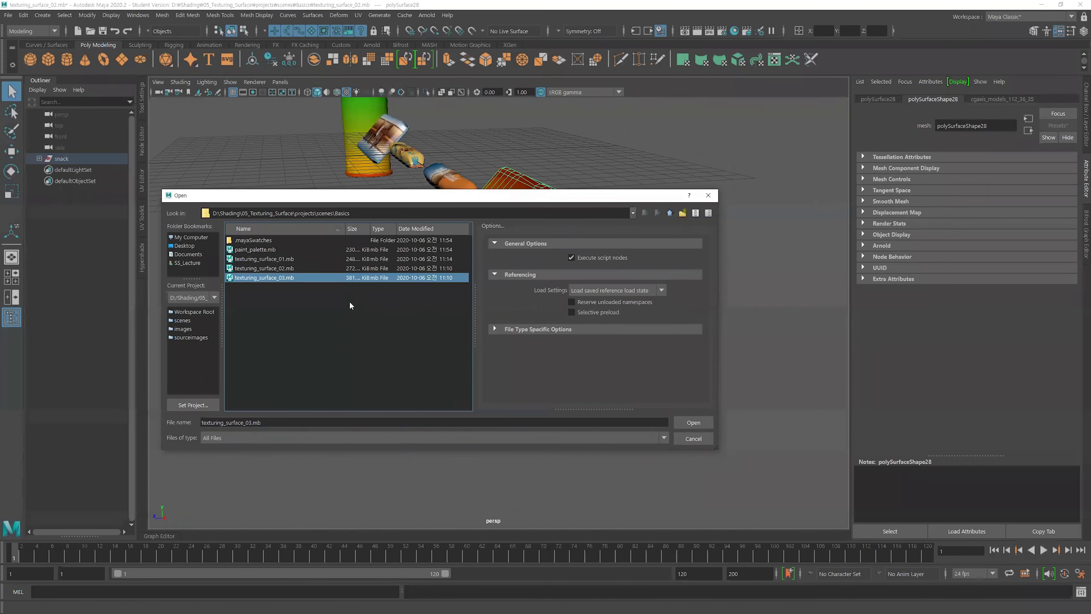
{"action": "left_click", "coordinate": [698, 425]}
{"action": "left_click", "coordinate": [545, 317]}
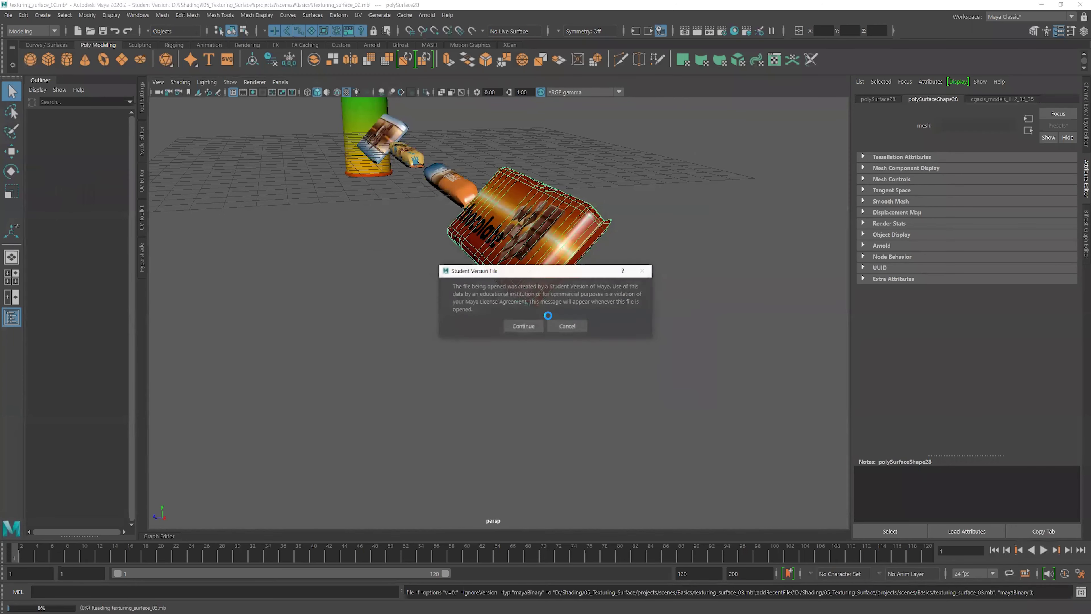
Frame the yellow HerbaTea Black box and display its texture layout in the UV Editor
{"action": "right_click_drag", "start_coordinate": [459, 367], "coordinate": [773, 385], "text": "alt"}
{"action": "left_click_drag", "start_coordinate": [773, 385], "coordinate": [726, 372], "text": "alt"}
{"action": "middle_click_drag", "start_coordinate": [726, 373], "coordinate": [448, 199], "text": "alt"}
{"action": "key", "text": "f"}
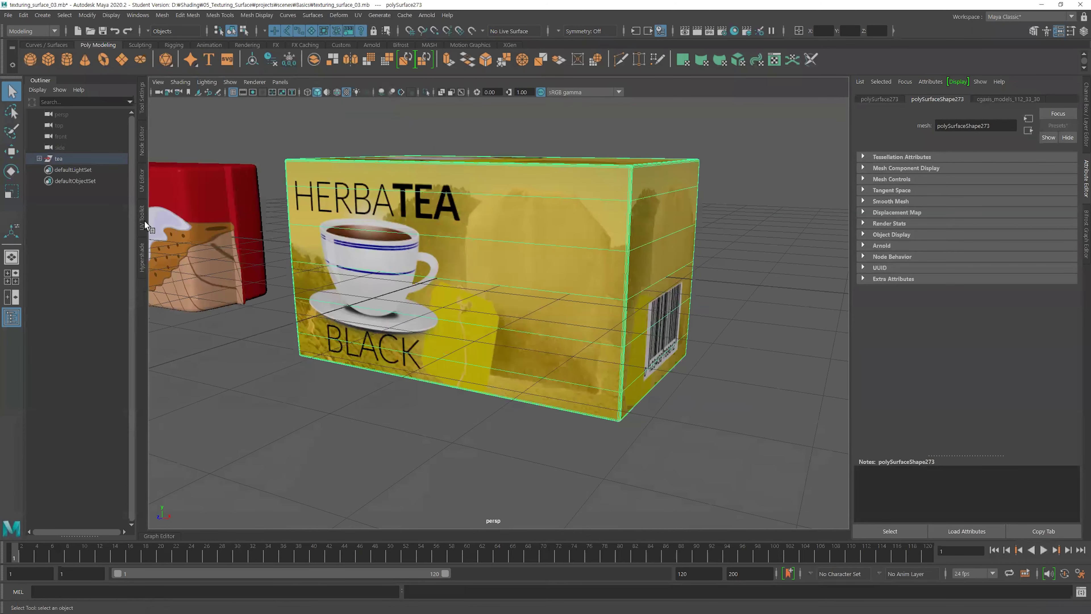
{"action": "left_click", "coordinate": [142, 218]}
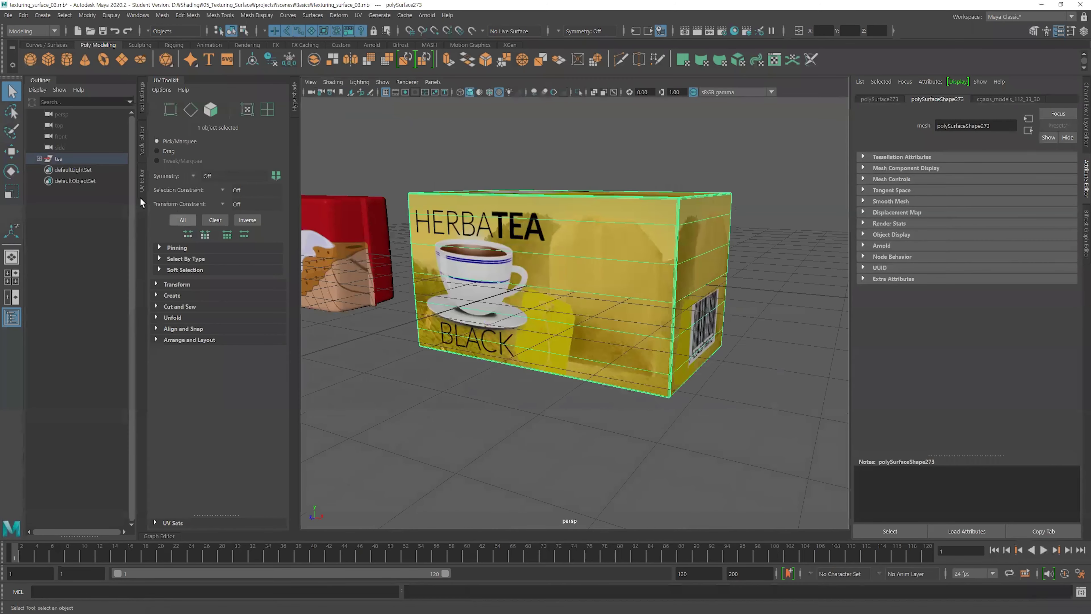
{"action": "left_click", "coordinate": [170, 80]}
{"action": "left_click", "coordinate": [142, 179]}
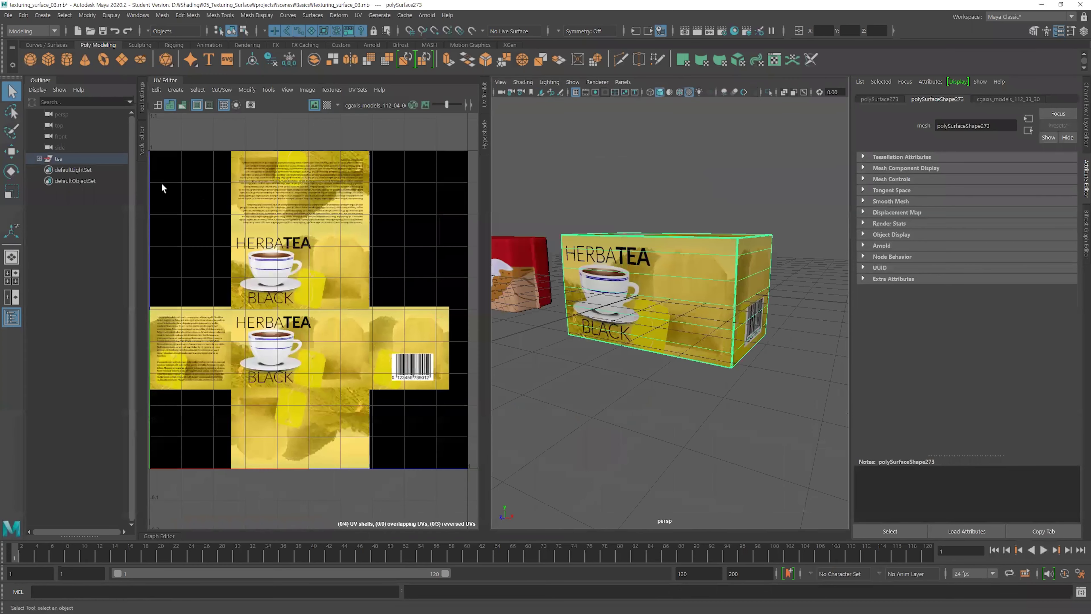
Compare the HerbaTea Black box's faces with its cross-shaped UV shells and the texture artwork beneath them
{"action": "scroll", "coordinate": [339, 273], "scroll_direction": "up", "scroll_amount": 2}
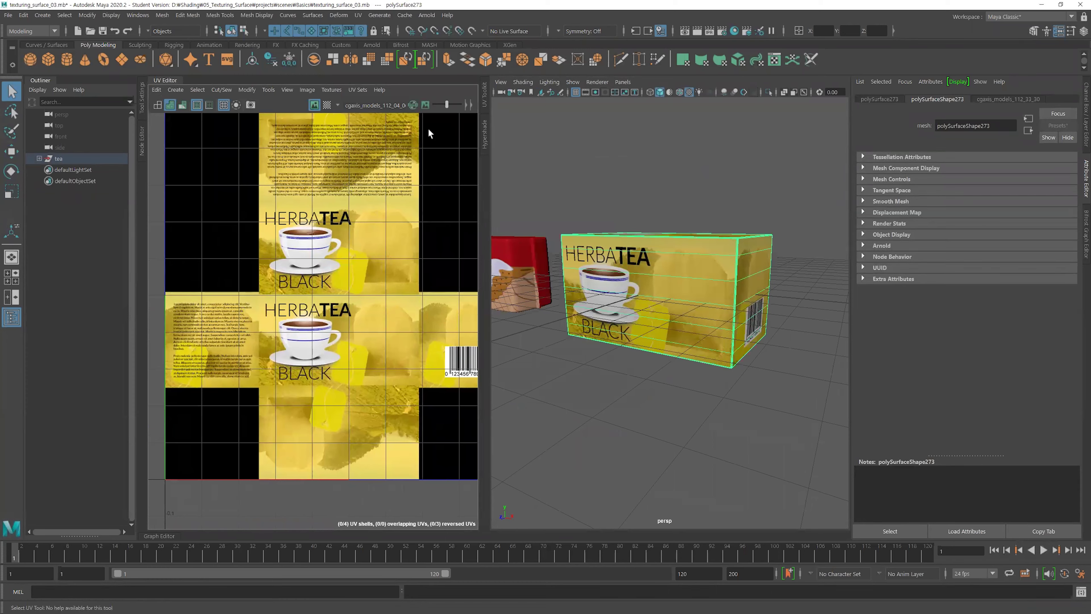
{"action": "left_click_drag", "start_coordinate": [760, 342], "coordinate": [663, 318], "text": "alt"}
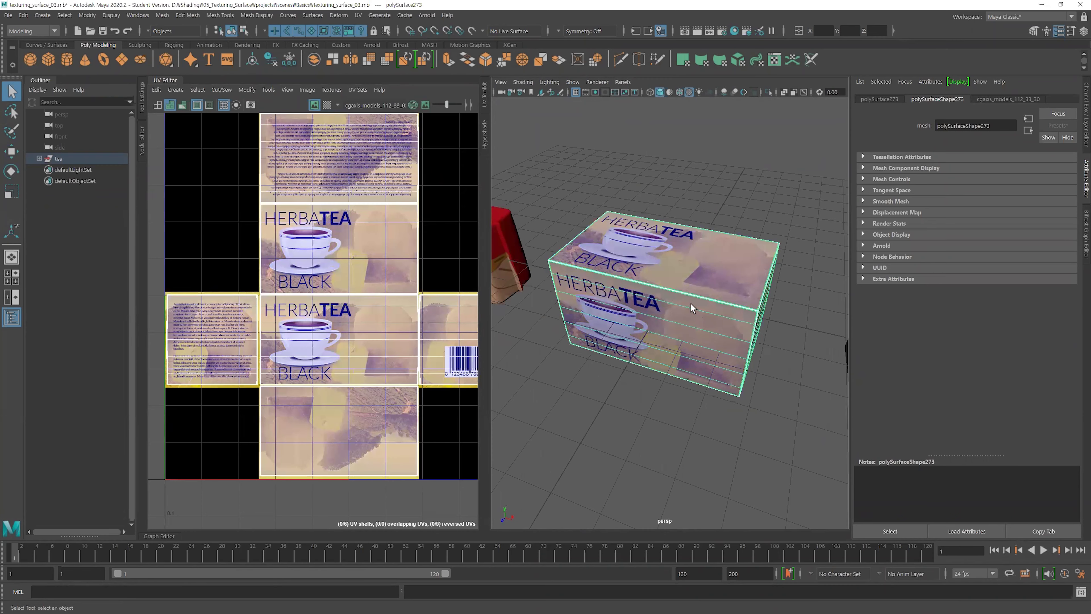
{"action": "middle_click_drag", "start_coordinate": [388, 310], "coordinate": [382, 267], "text": "alt"}
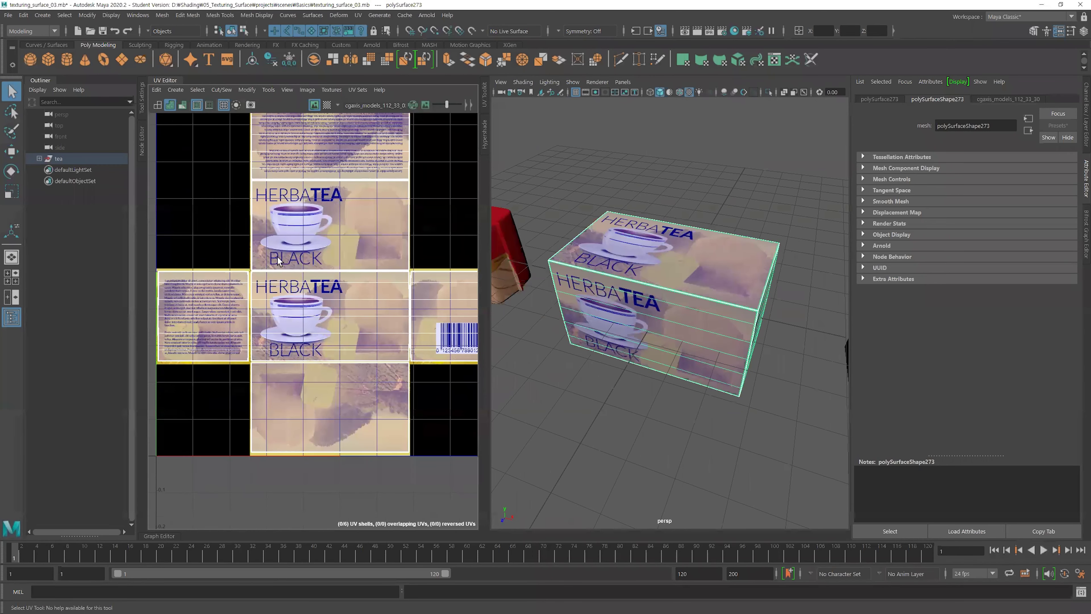
{"action": "scroll", "coordinate": [341, 235], "scroll_direction": "down", "scroll_amount": 1}
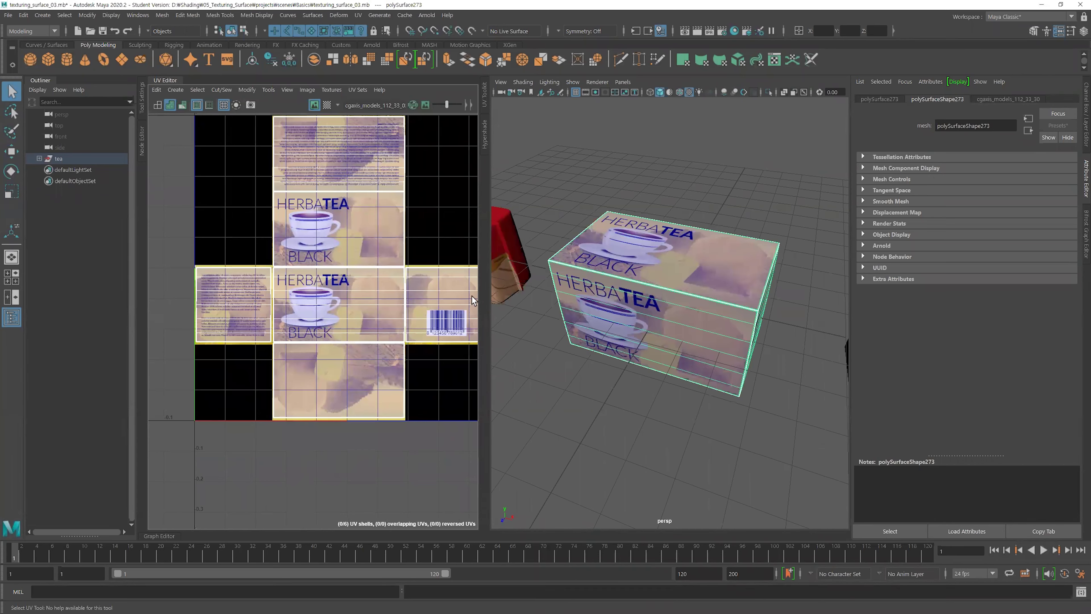
{"action": "left_click_drag", "start_coordinate": [714, 337], "coordinate": [757, 381], "text": "alt"}
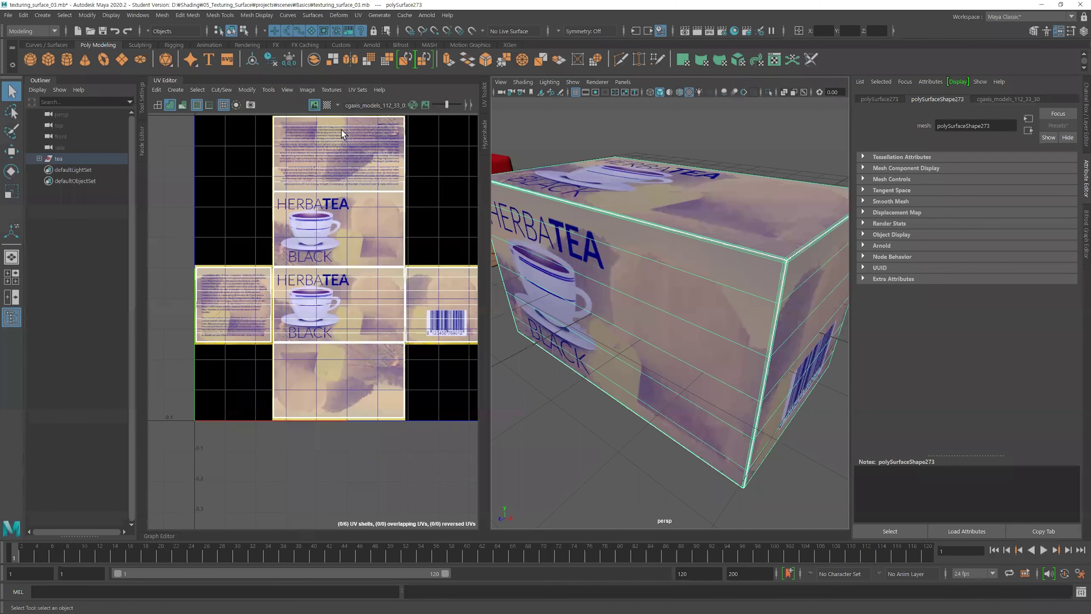
{"action": "scroll", "coordinate": [373, 366], "scroll_direction": "down", "scroll_amount": 2}
{"action": "middle_click_drag", "start_coordinate": [394, 352], "coordinate": [359, 402], "text": "alt"}
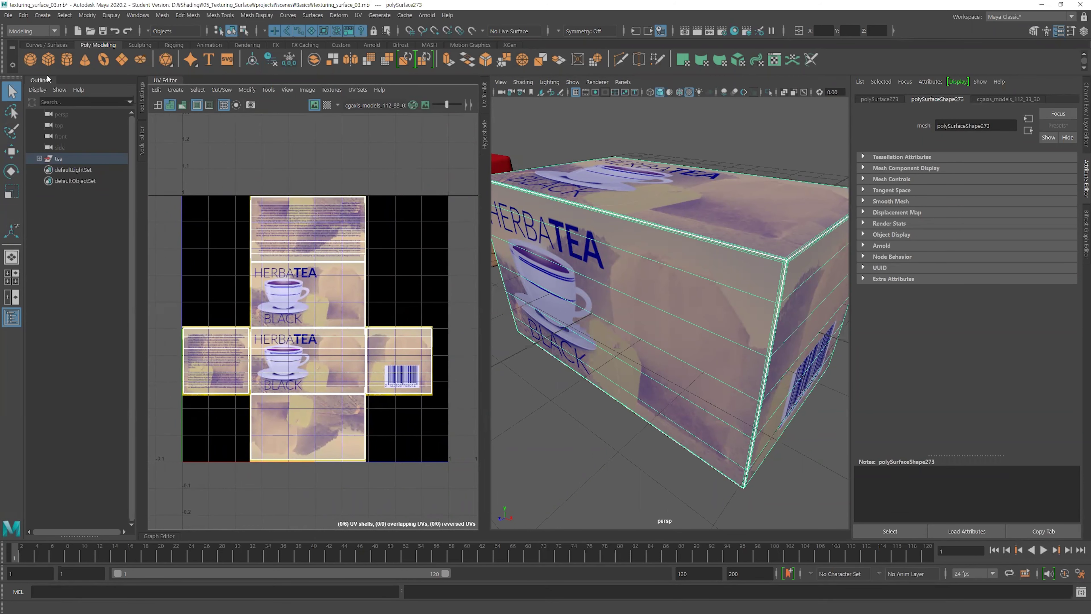
Hide the UV Editor, clear the tea box selection, and view the neighbouring HerbaTea Classic box and other textured boxes
{"action": "left_click", "coordinate": [165, 80]}
{"action": "left_click_drag", "start_coordinate": [451, 299], "coordinate": [433, 329], "text": "alt"}
{"action": "right_click_drag", "start_coordinate": [558, 400], "coordinate": [491, 433], "text": "alt"}
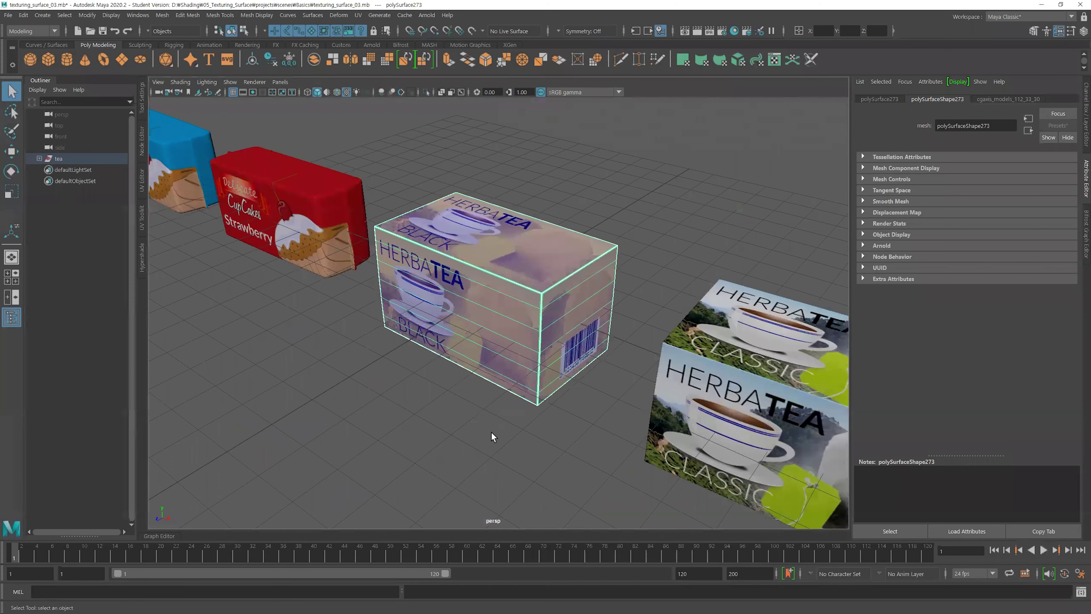
{"action": "left_click", "coordinate": [491, 432]}
{"action": "right_click_drag", "start_coordinate": [631, 414], "coordinate": [603, 415], "text": "alt"}
{"action": "middle_click_drag", "start_coordinate": [603, 415], "coordinate": [520, 362], "text": "alt"}
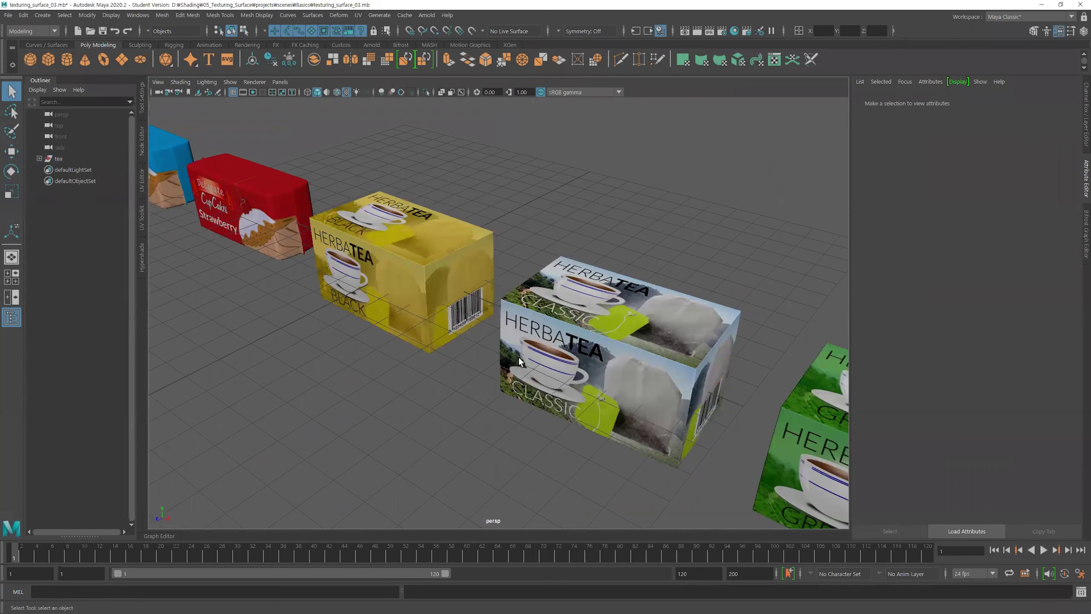